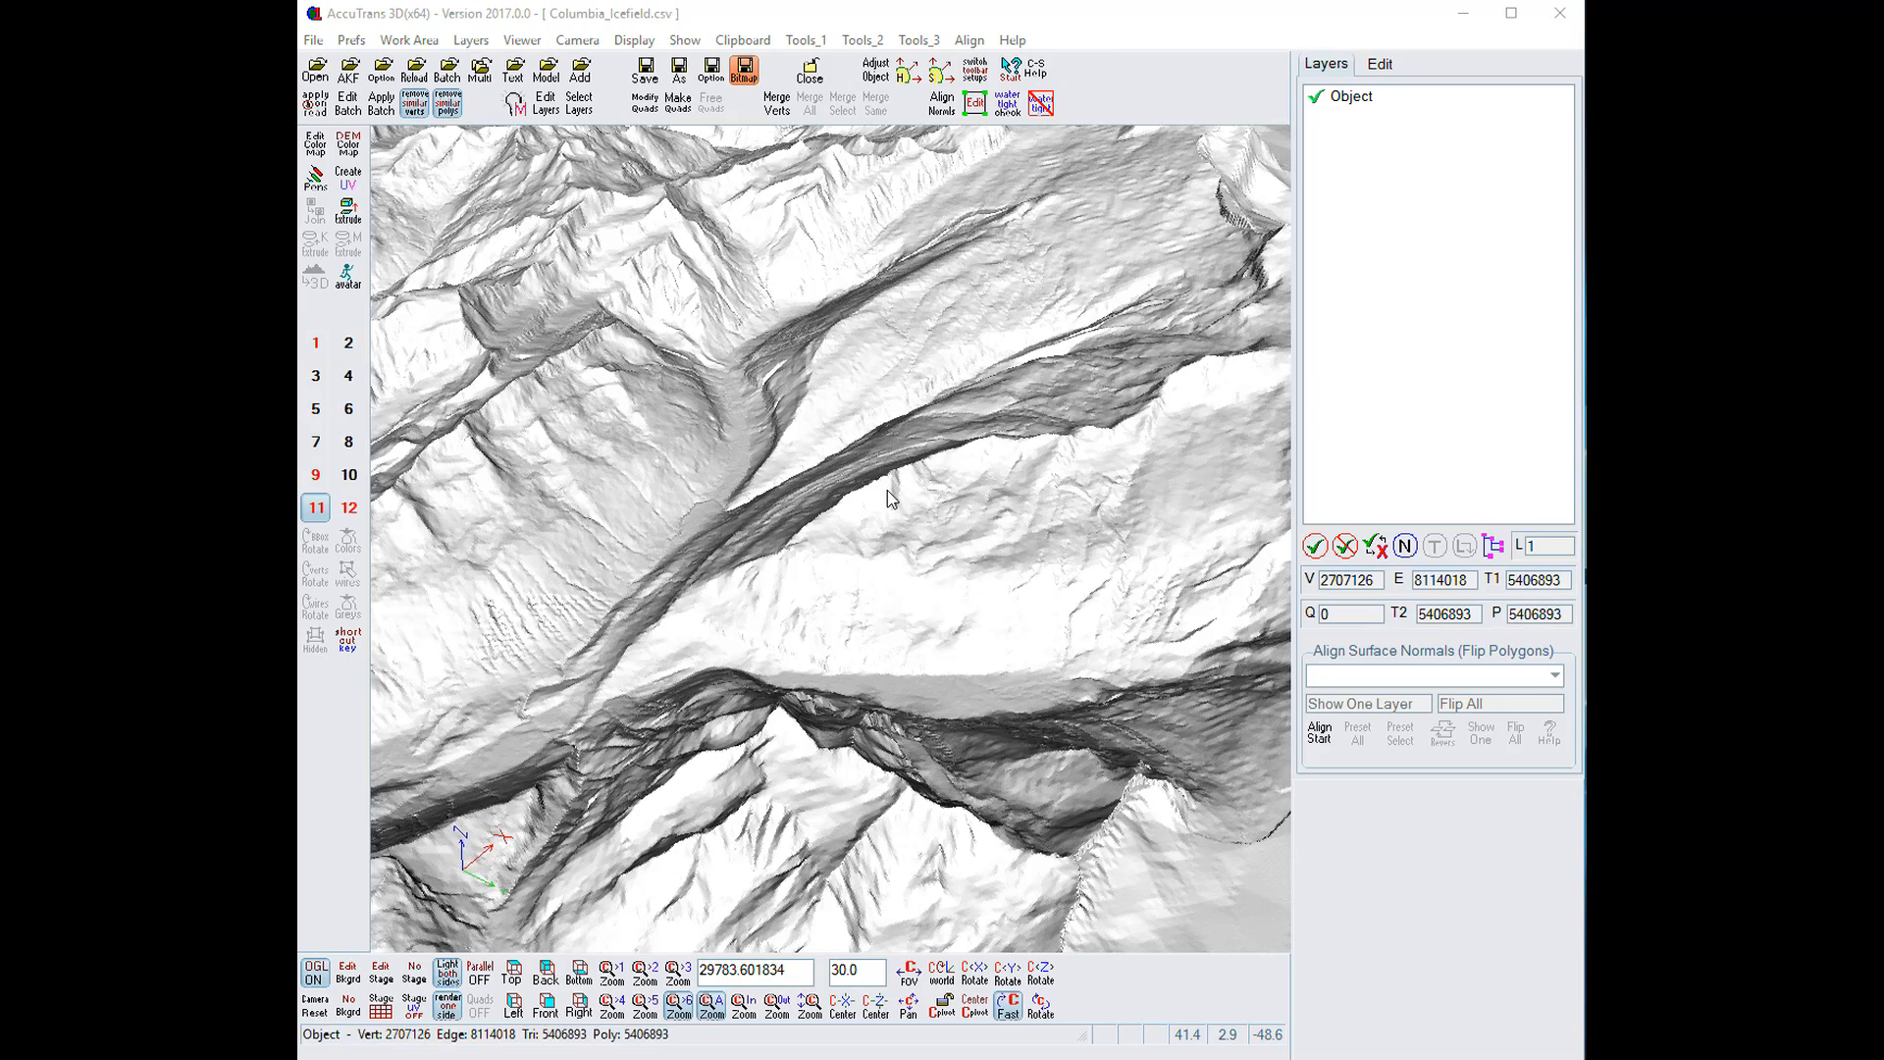
scroll(887, 488, down, 2)
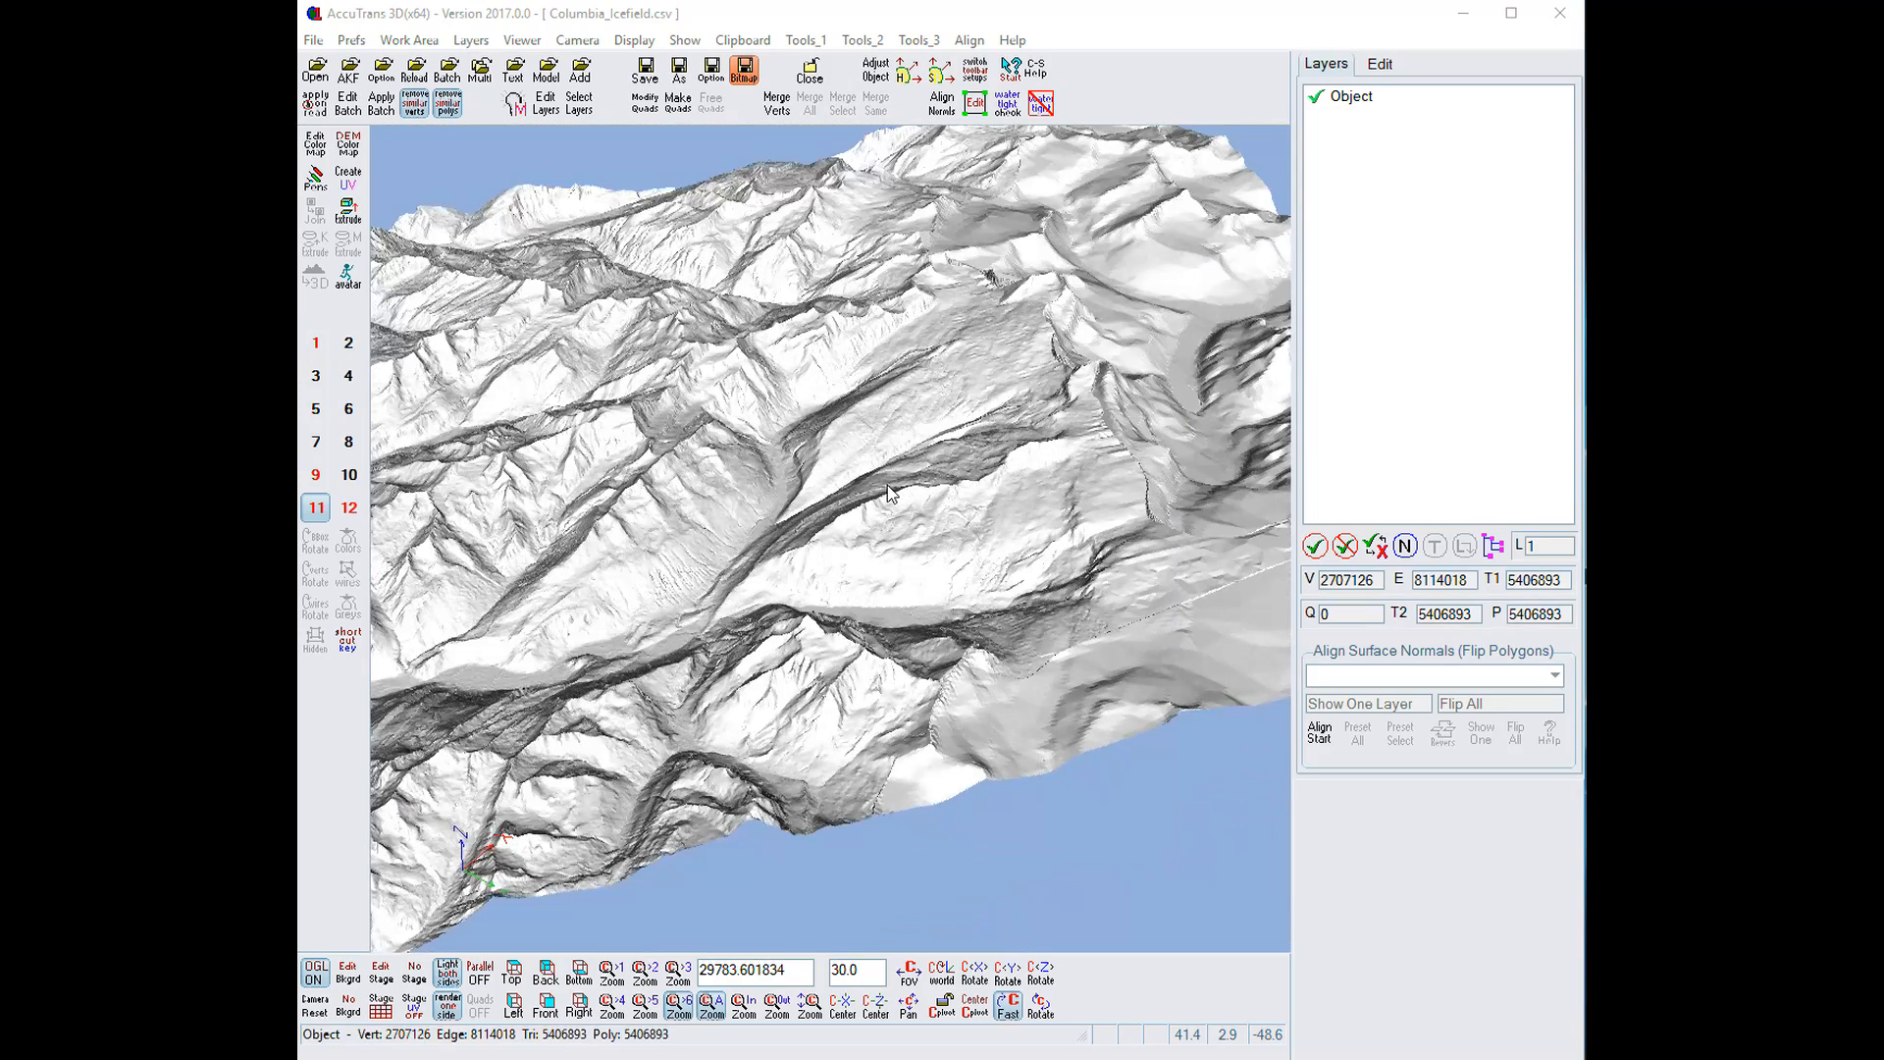
scroll(887, 484, down, 2)
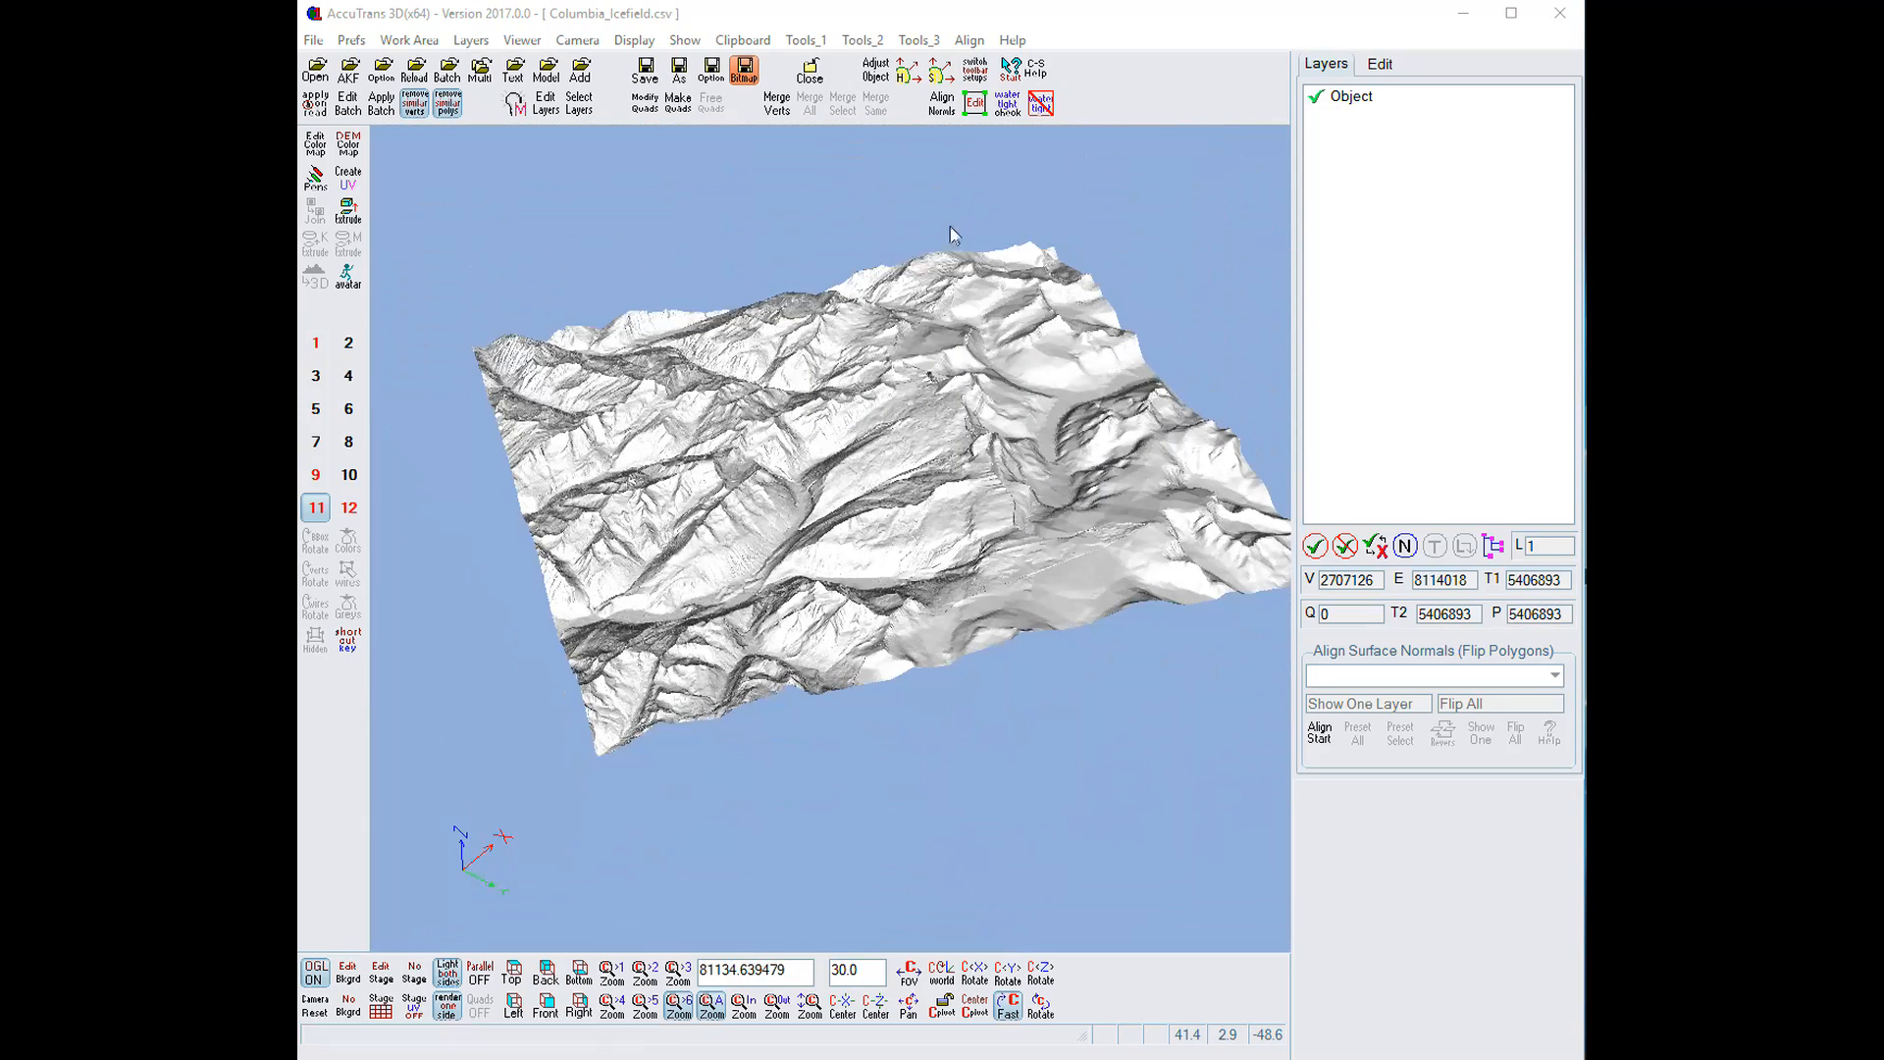
drag(834, 608, 870, 523)
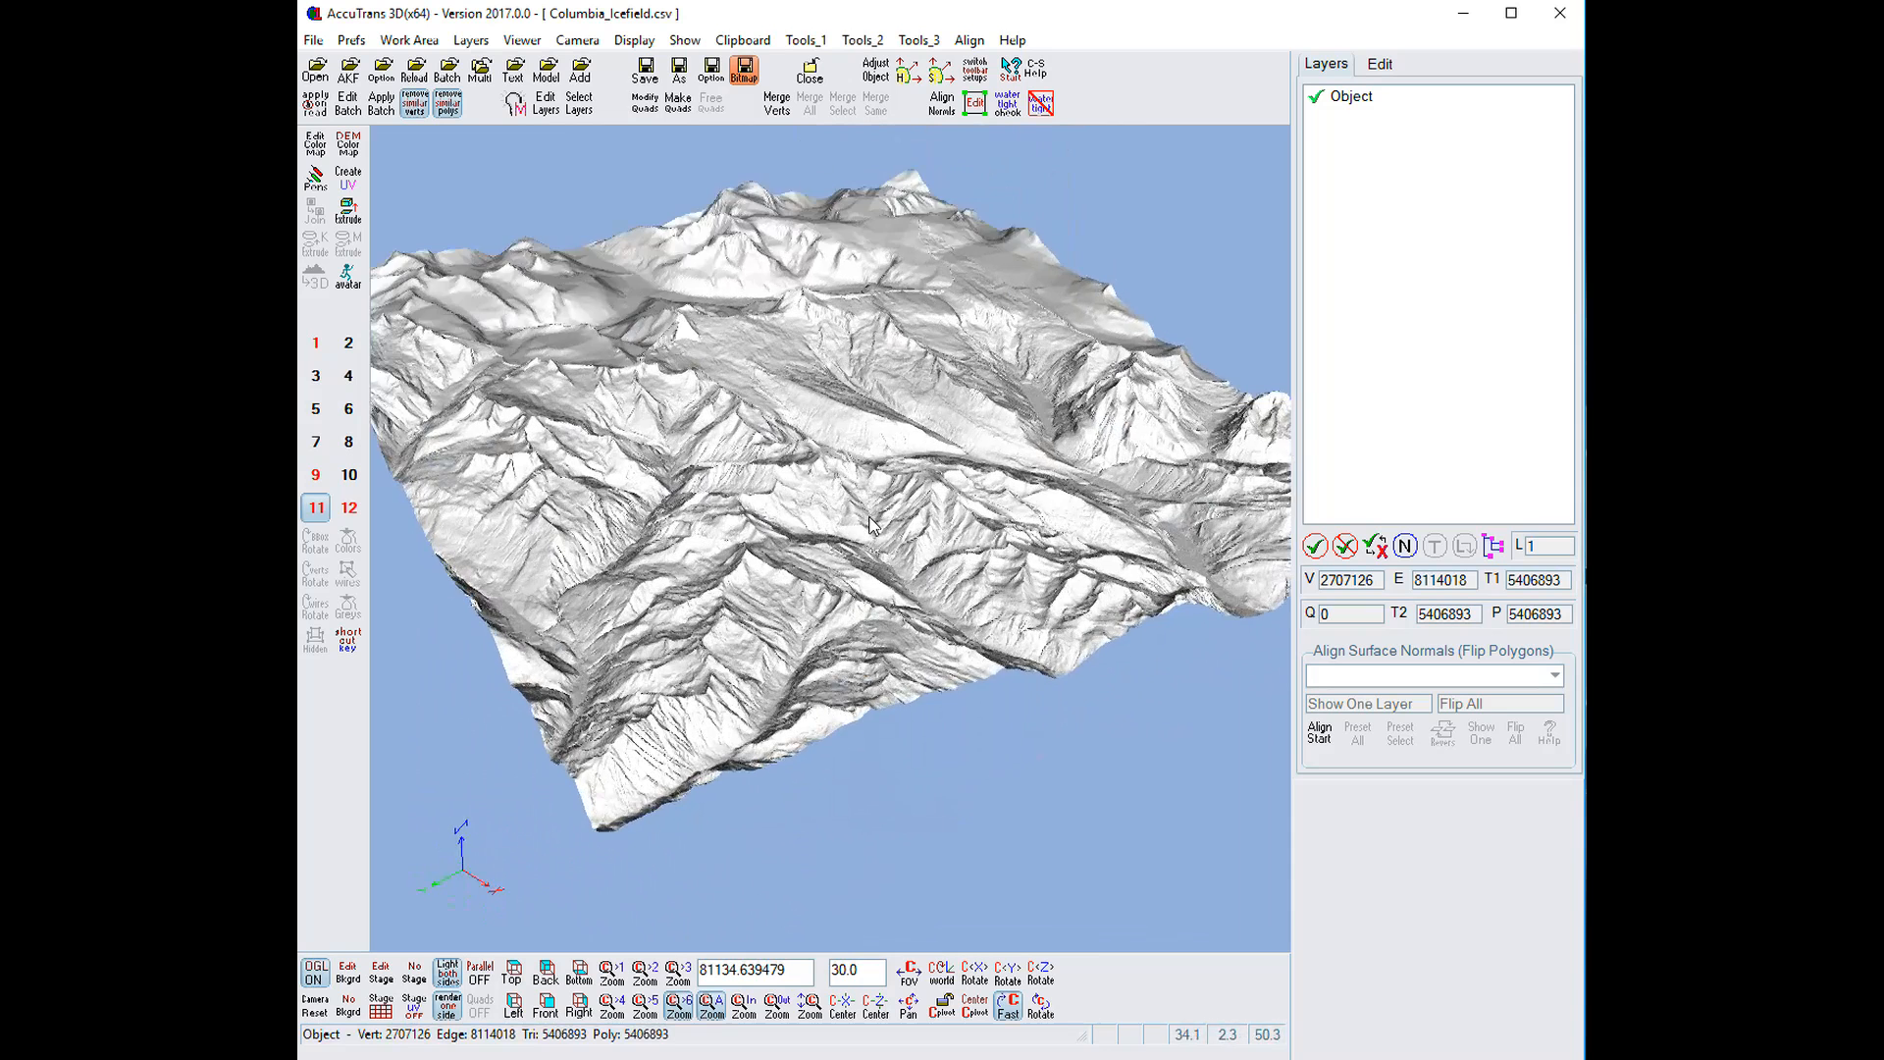
scroll(870, 523, up, 5)
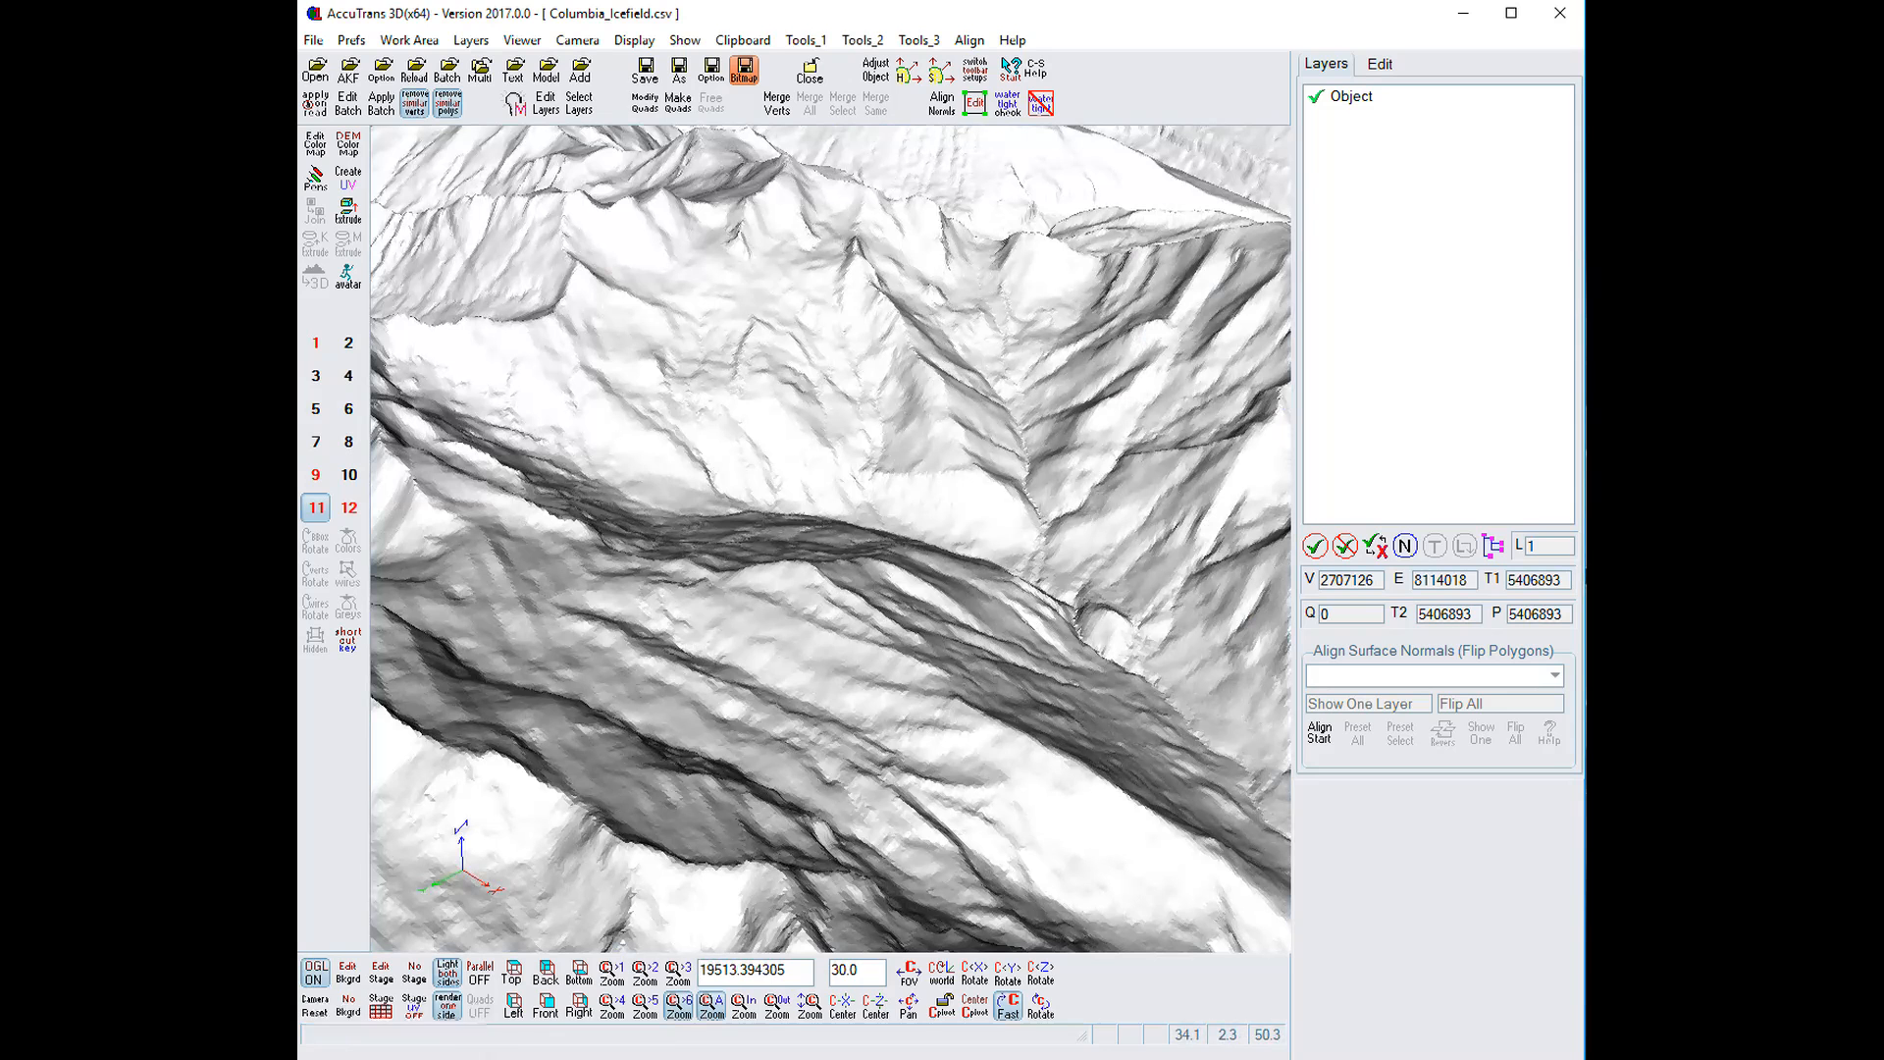
Switch to the web browser and open Geospatial Data Extraction from Natural Resources Canada's Earth Sciences Tools and Applications
click(397, 1050)
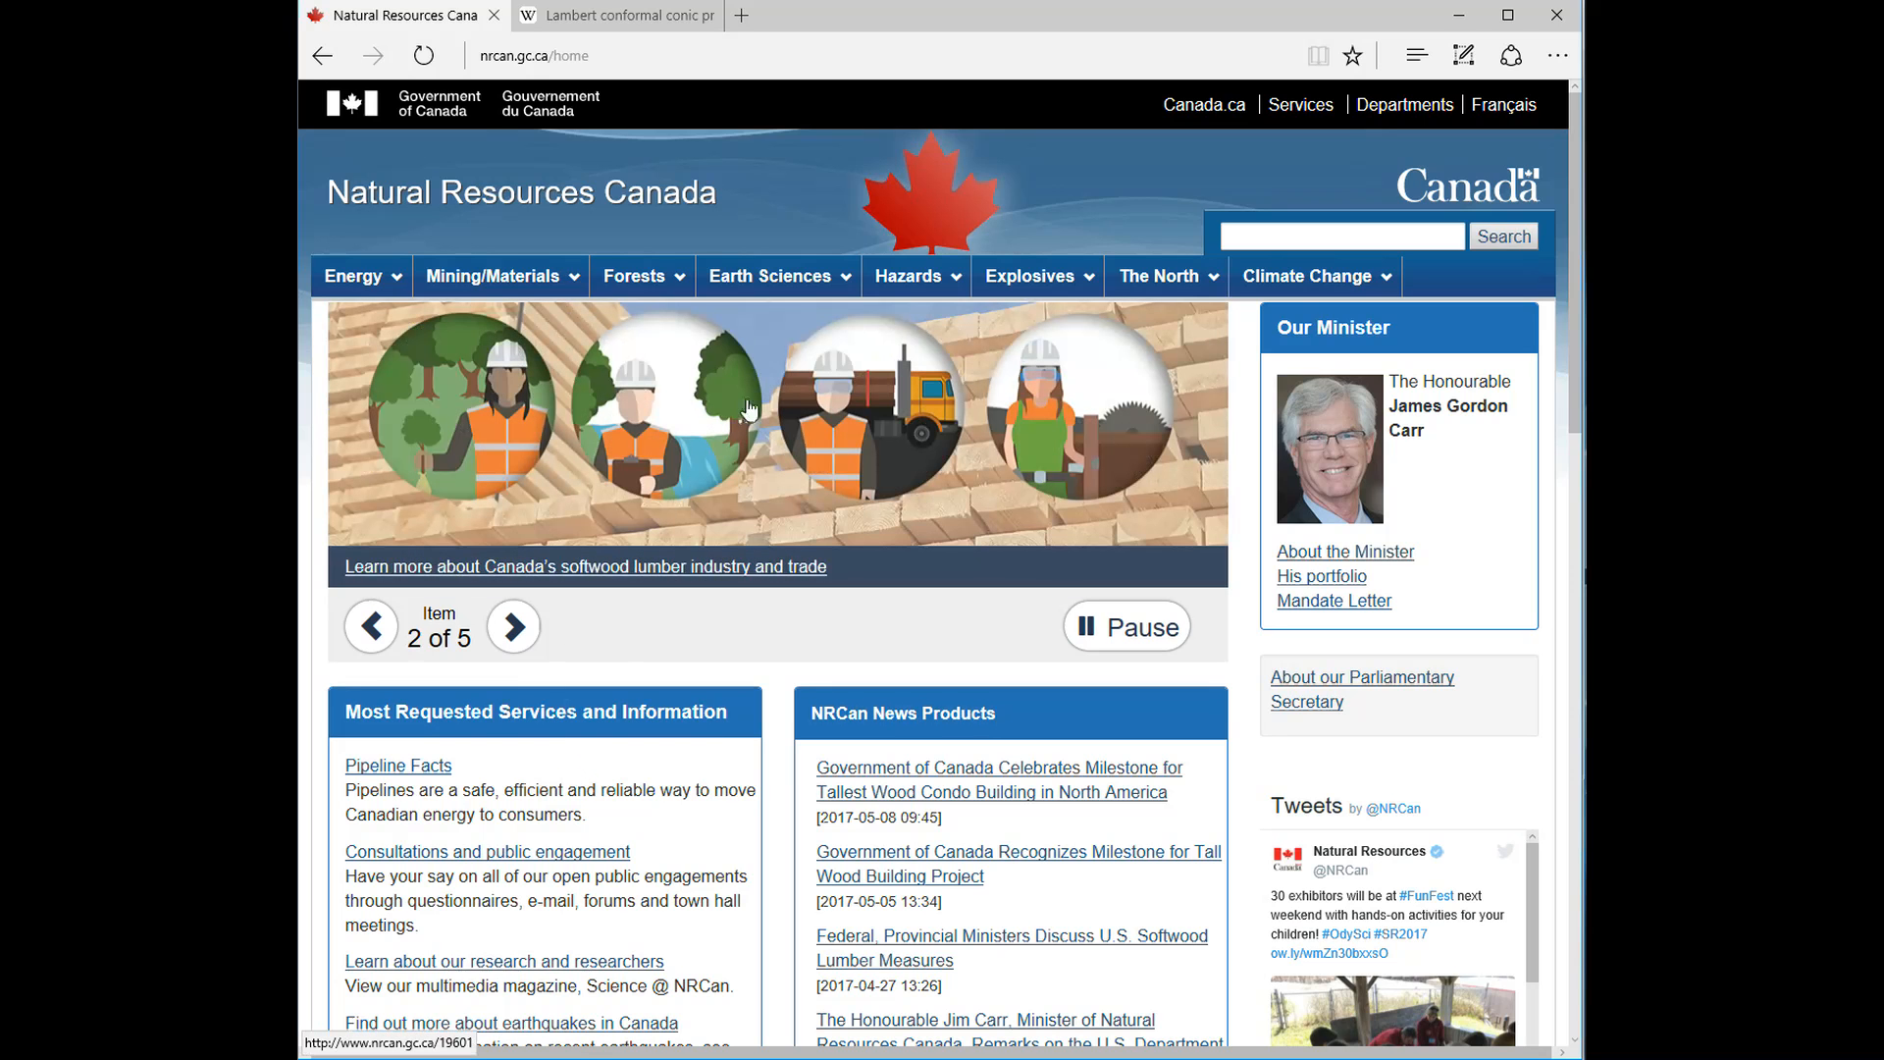
mouse_move(785, 286)
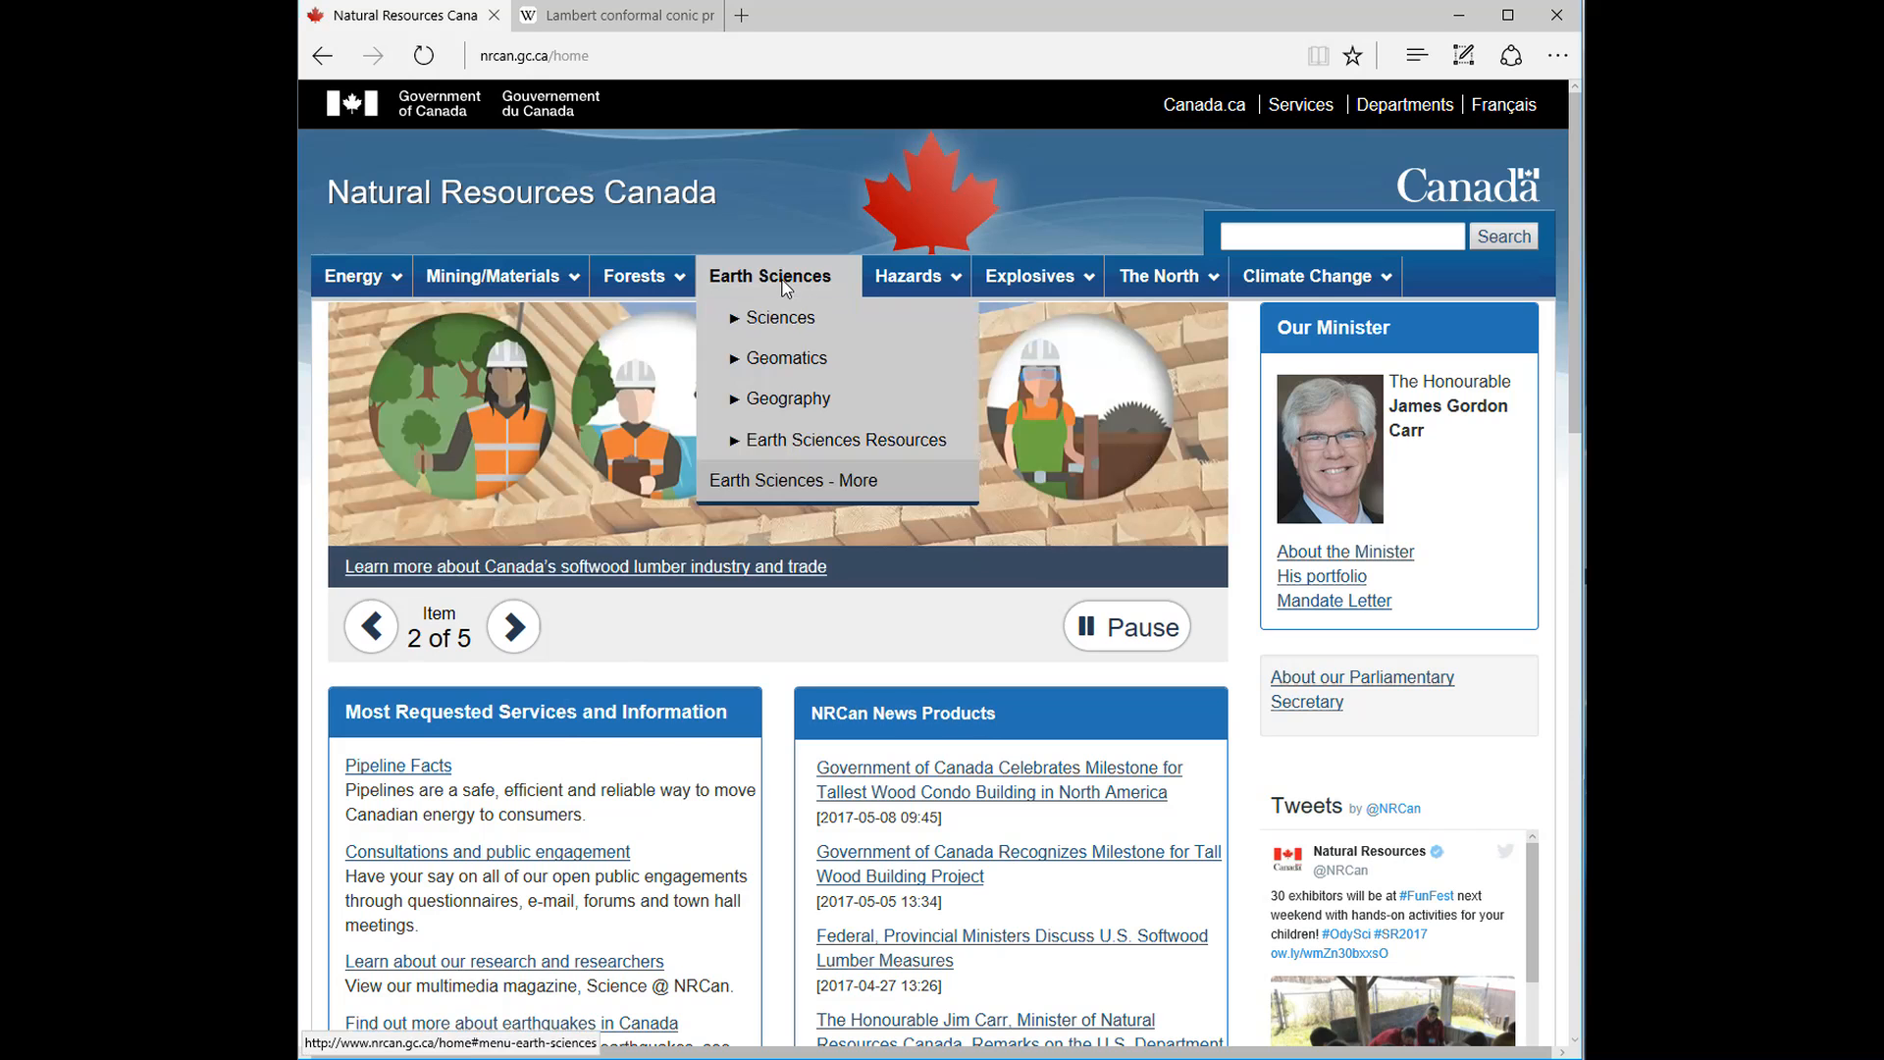
click(787, 442)
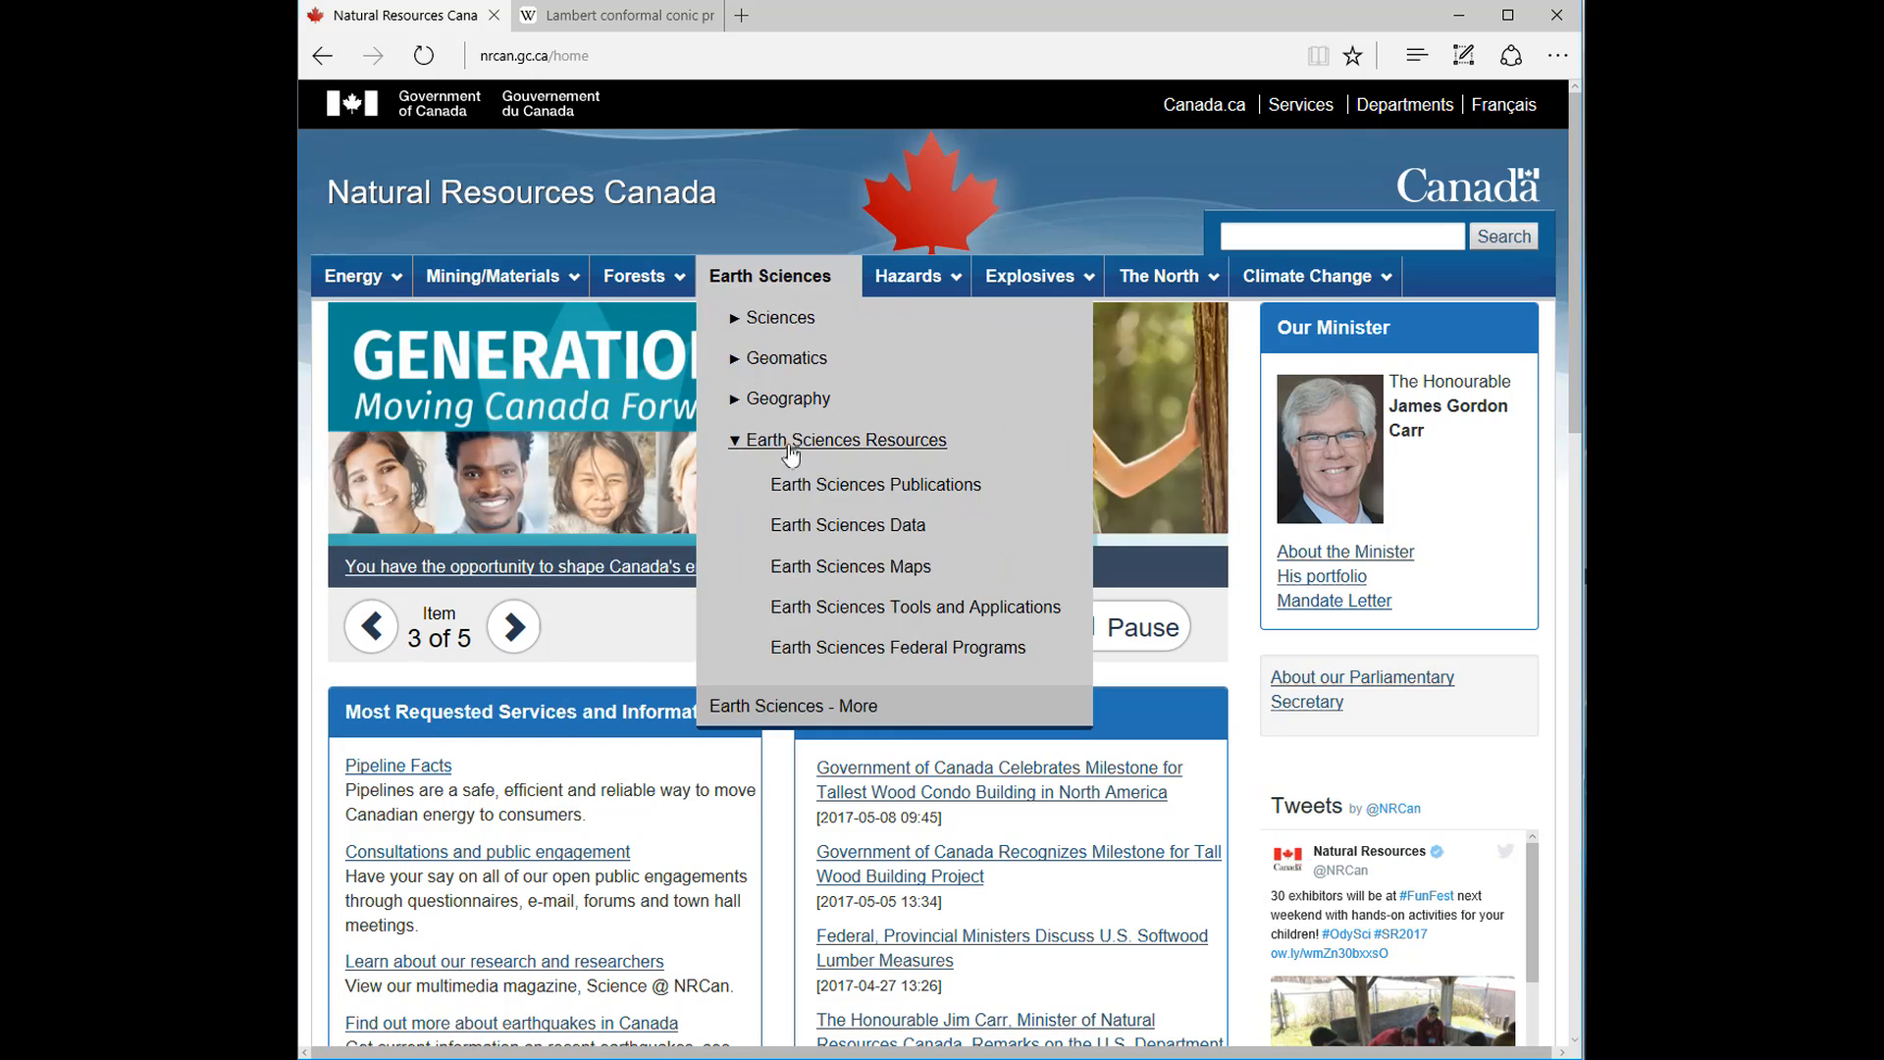
click(824, 611)
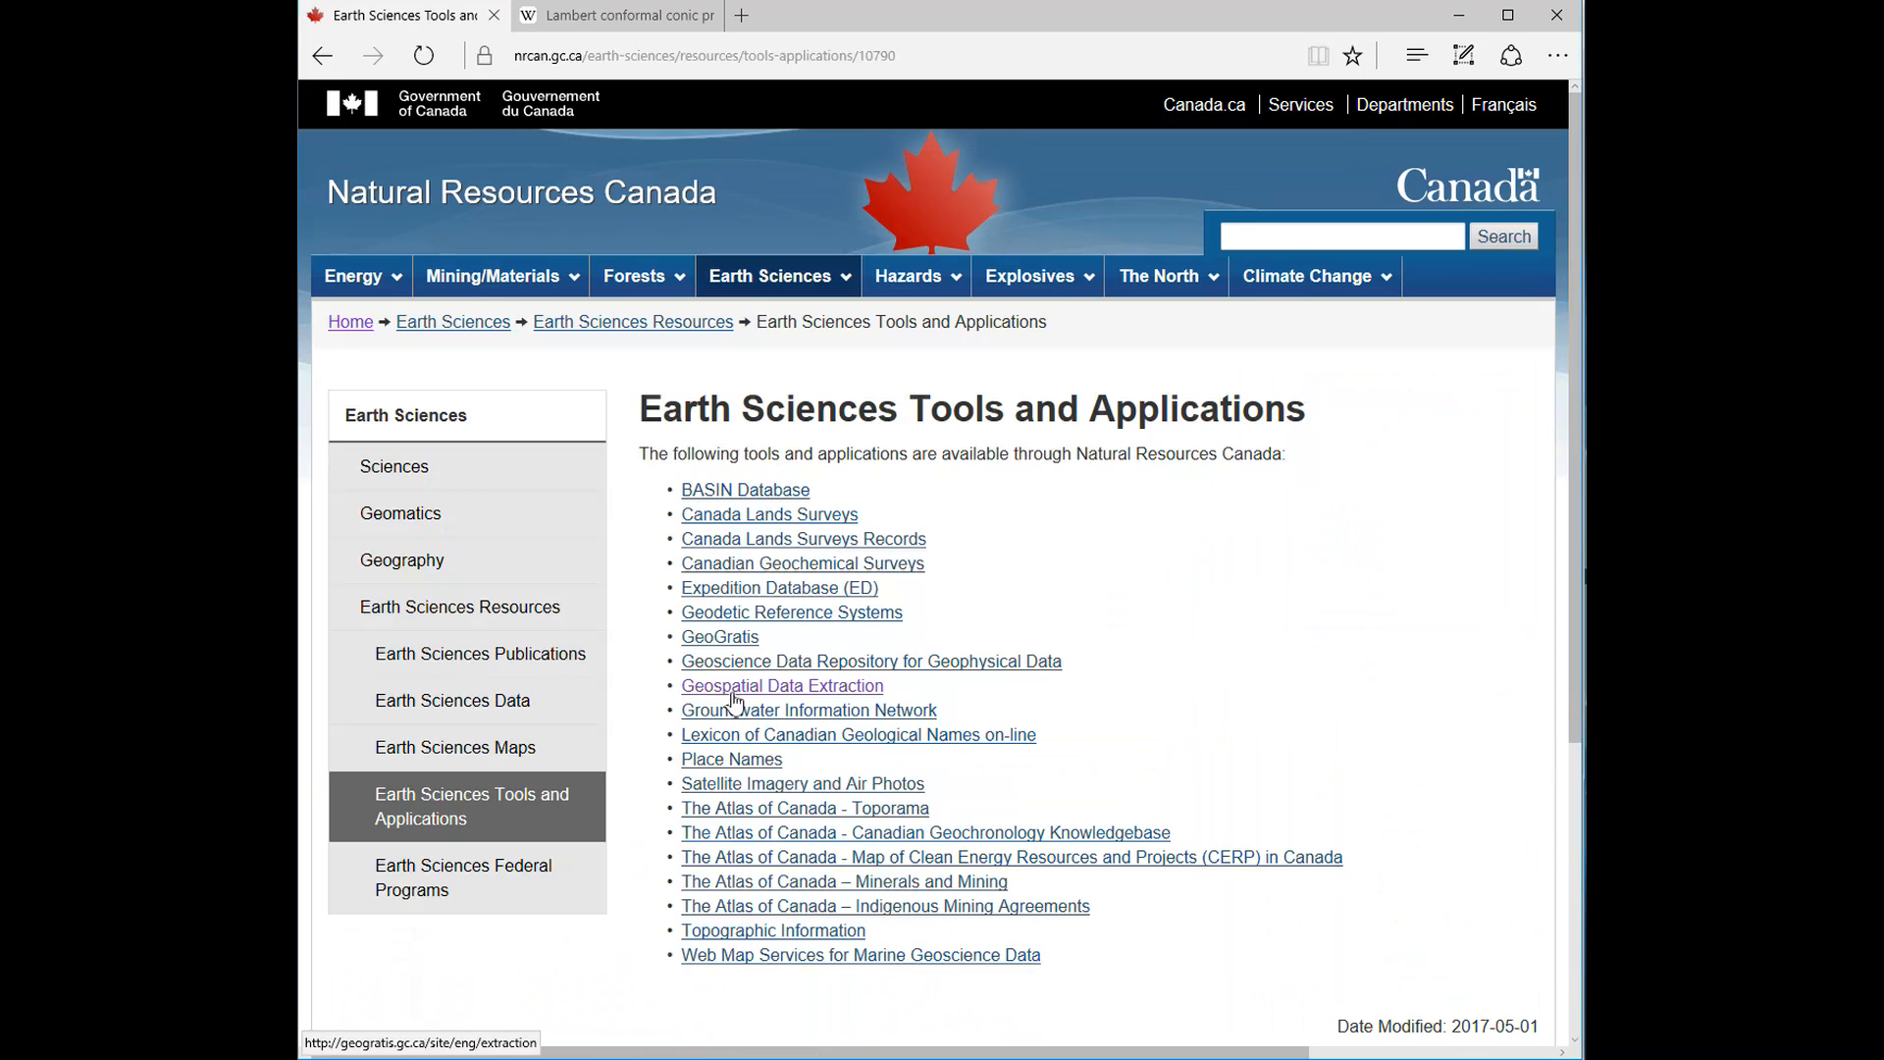
click(737, 690)
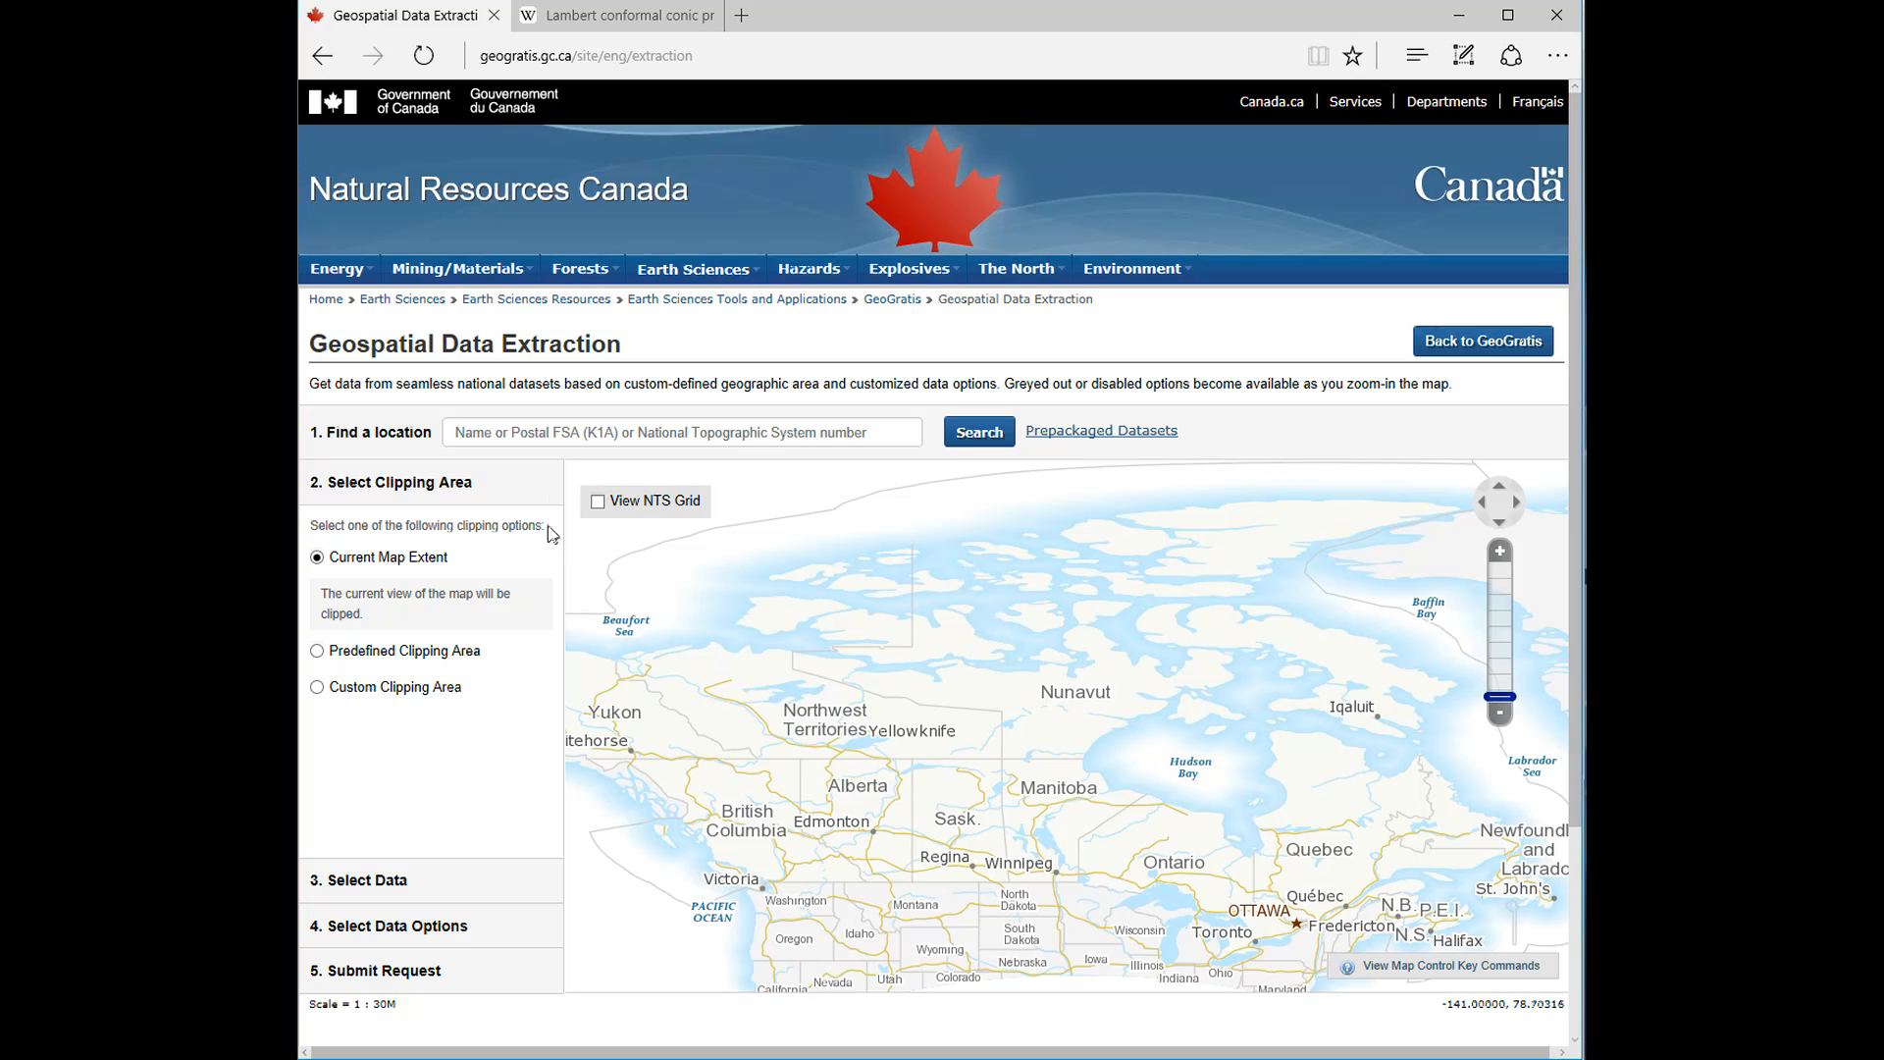
Show the NTS grid, search for "mount logan", and display Mount Logan, YU (Mountain) on the map
click(597, 502)
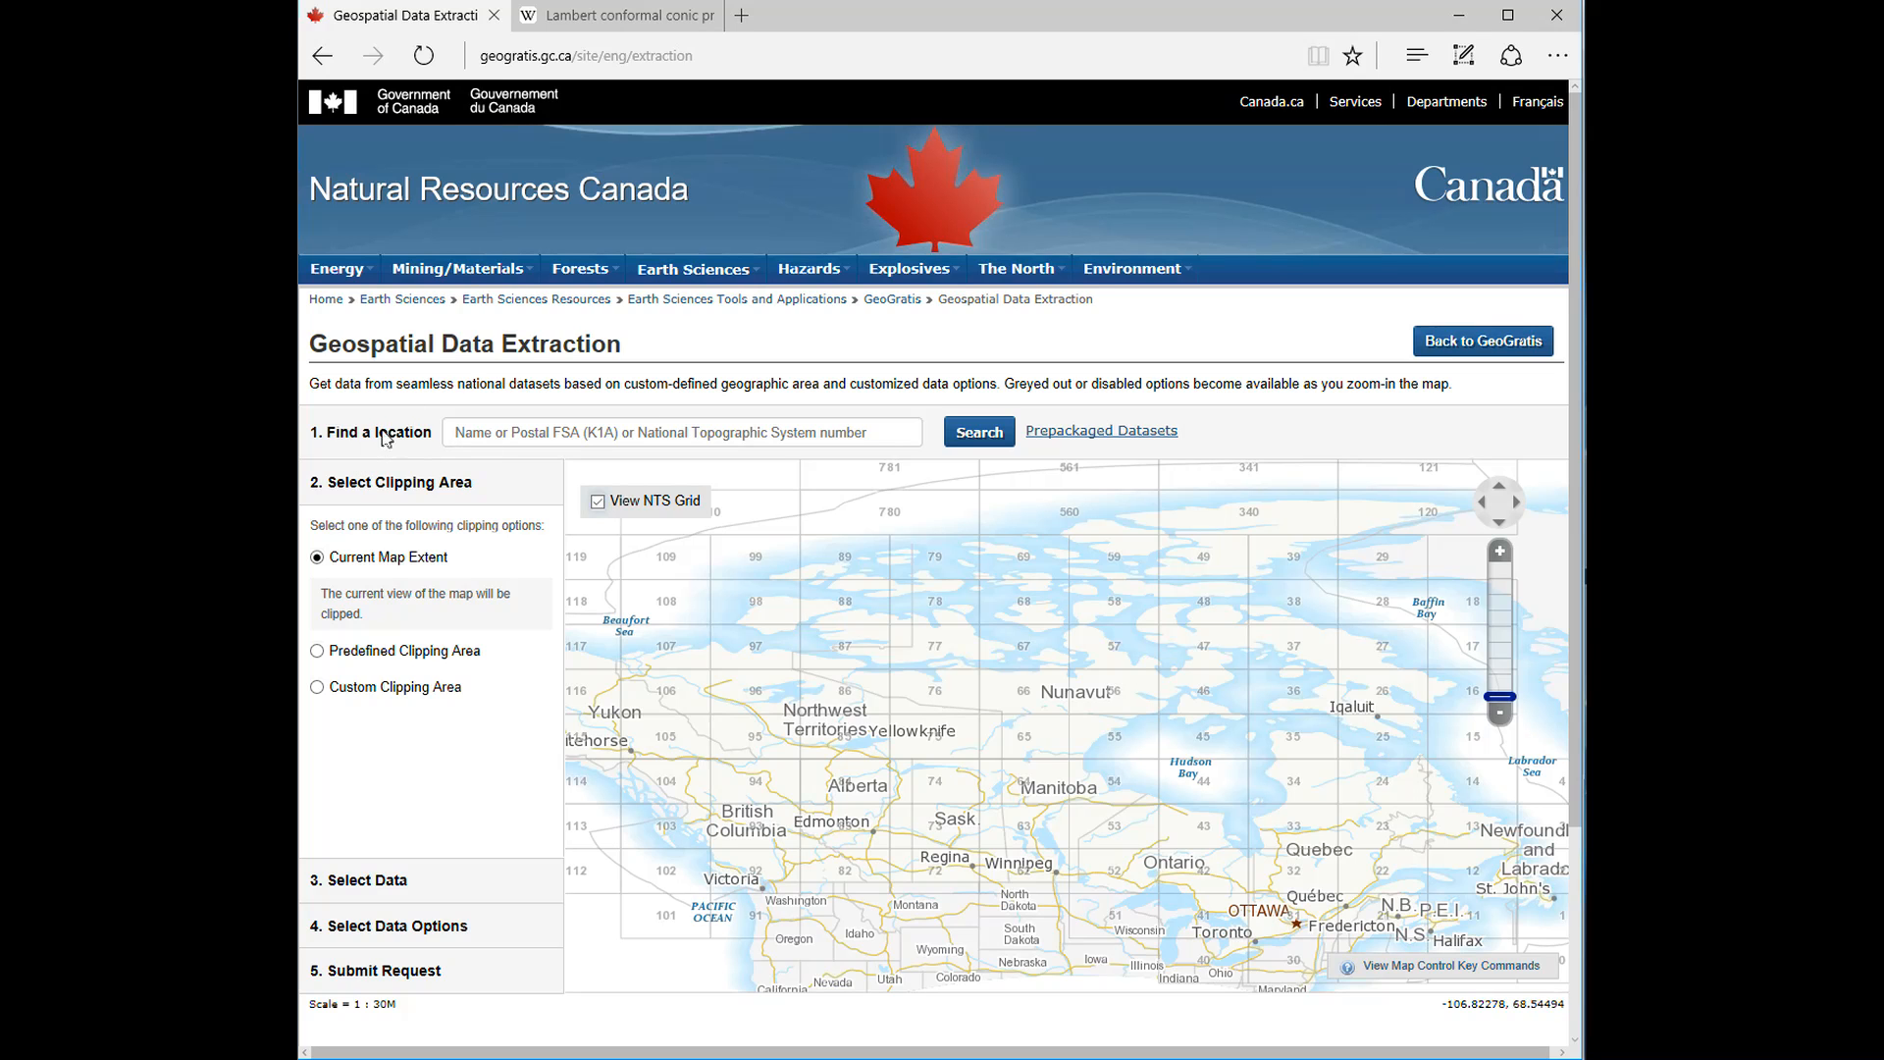
click(514, 433)
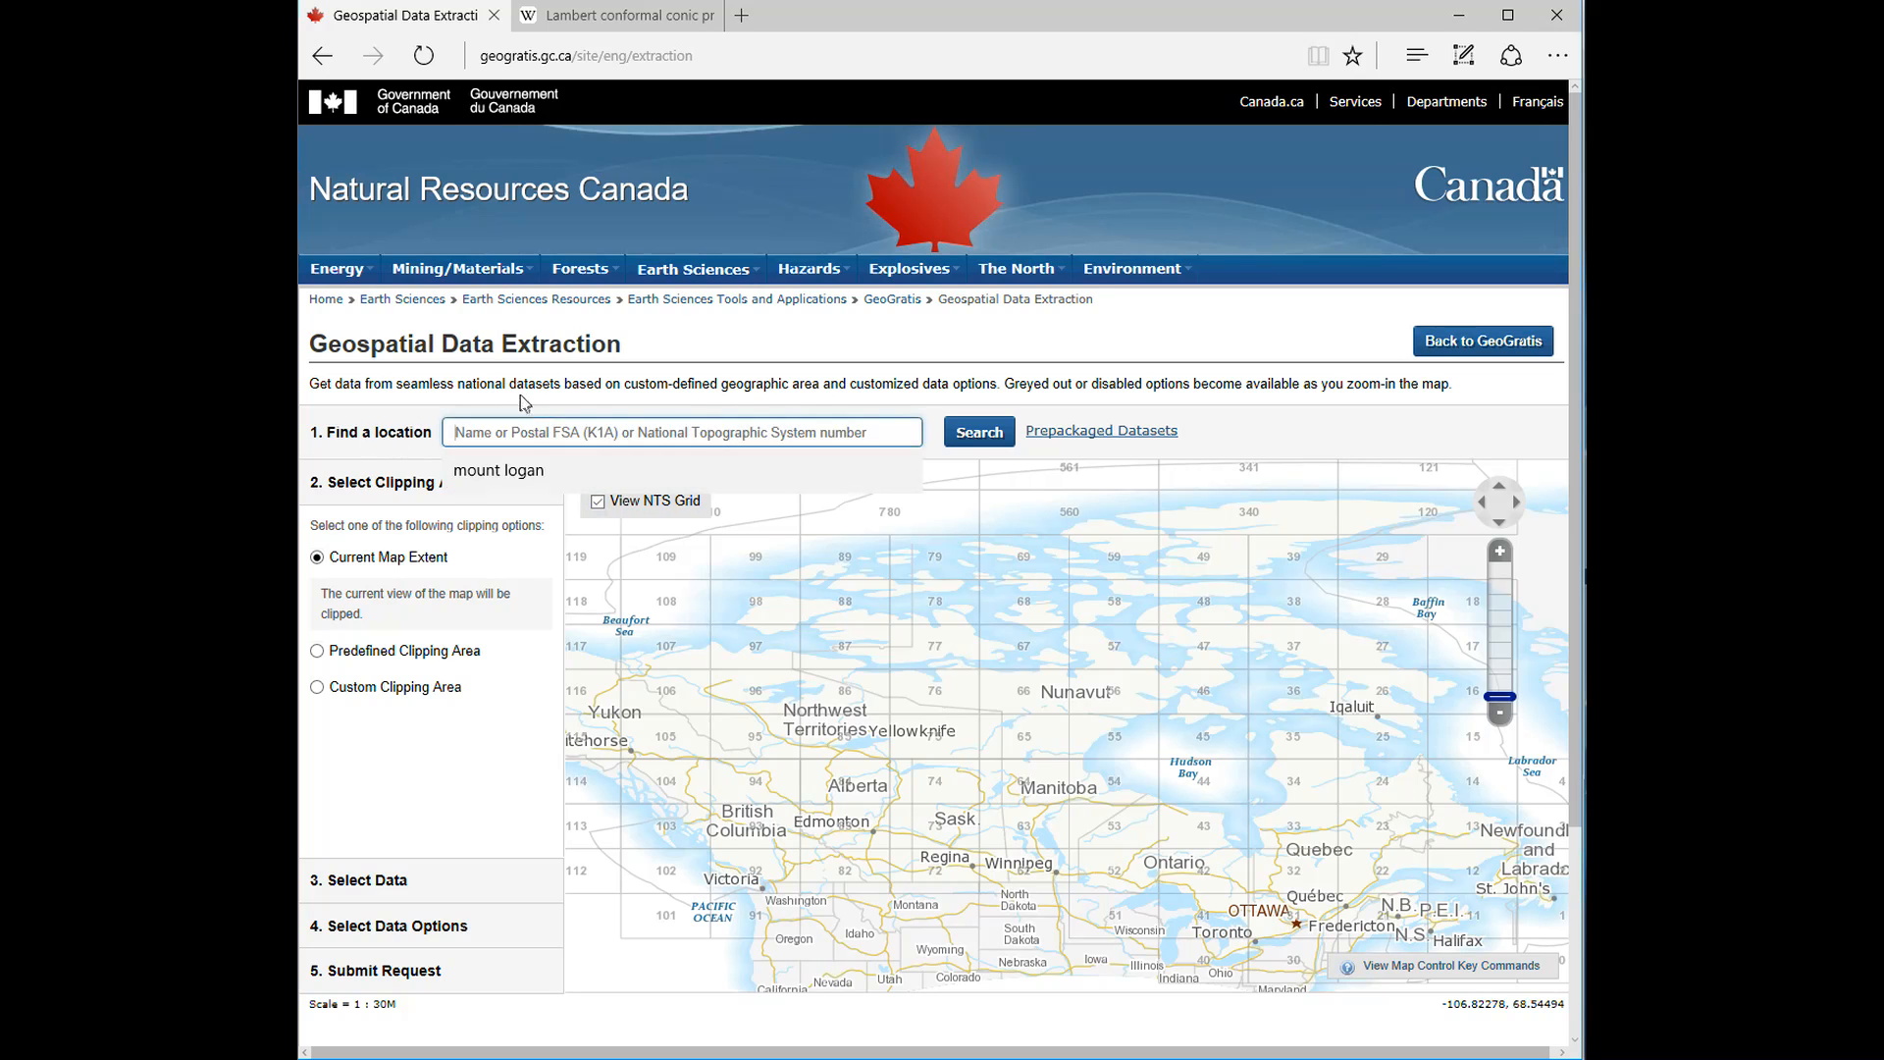
text(mount)
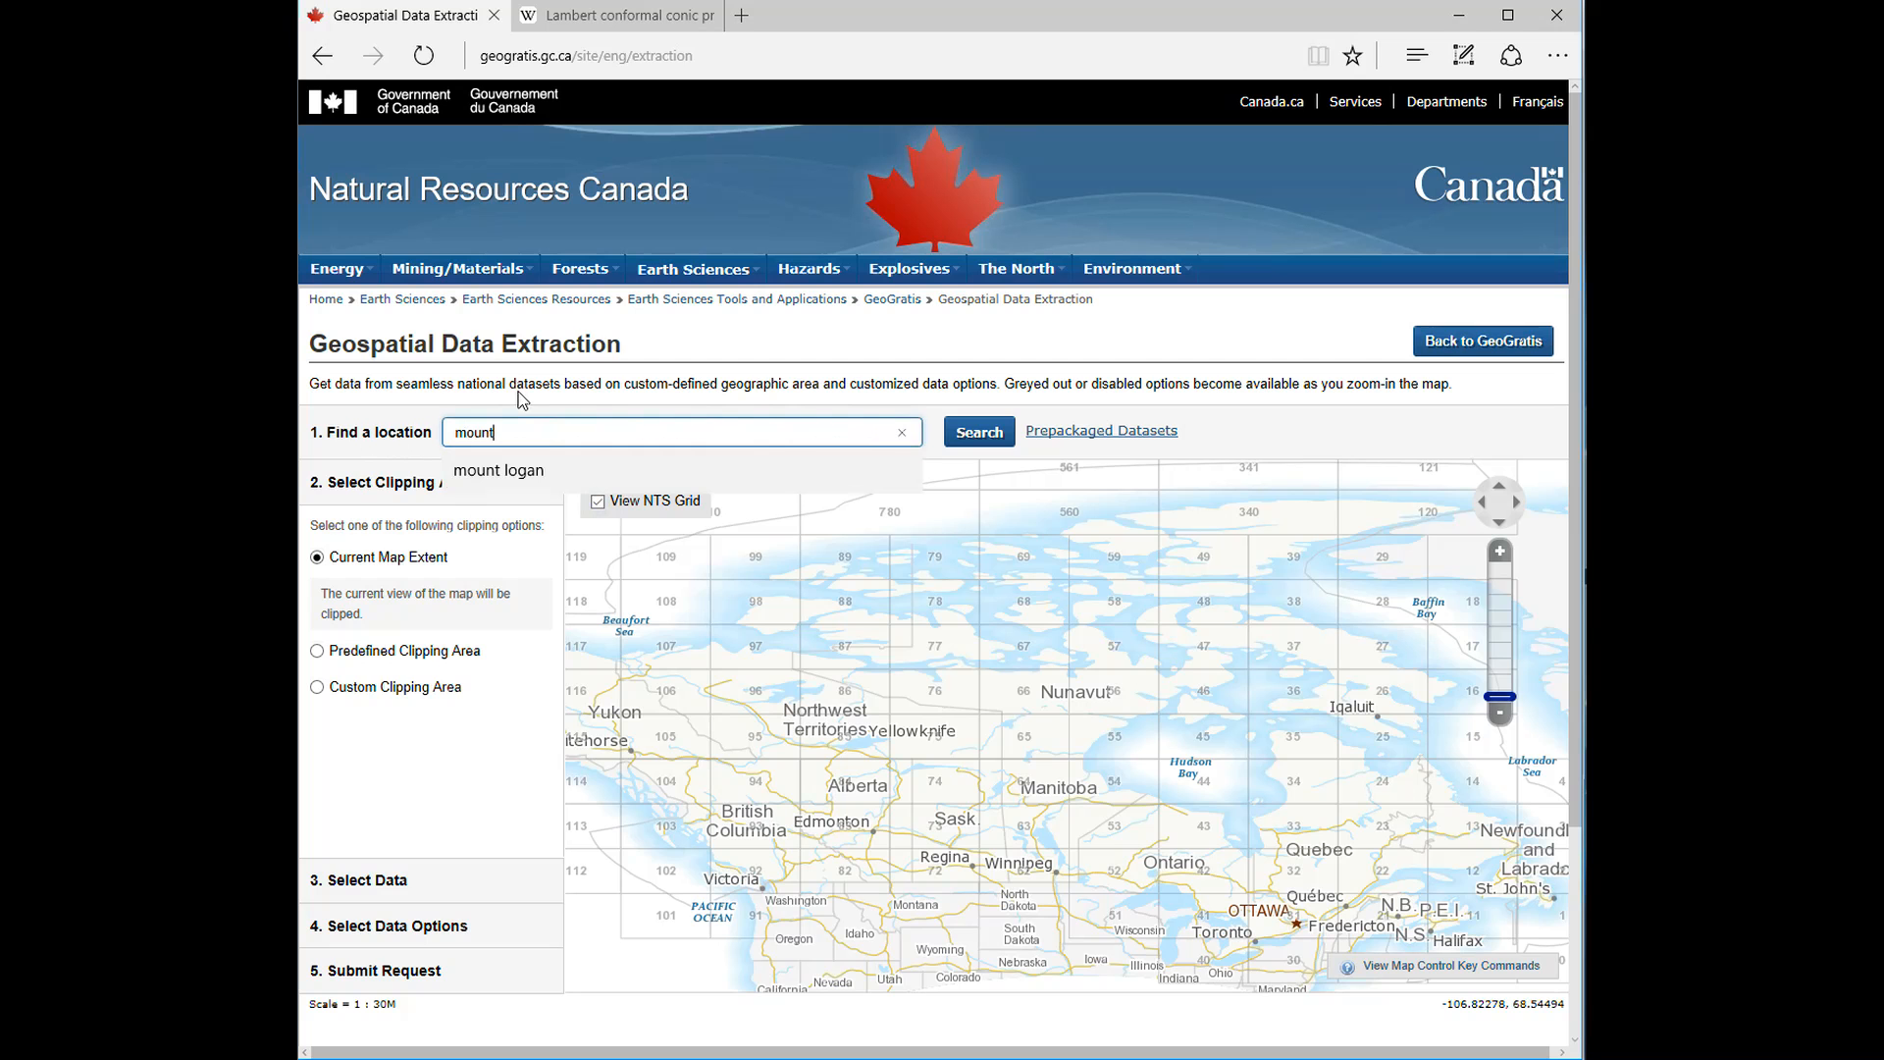
text( logan)
click(967, 433)
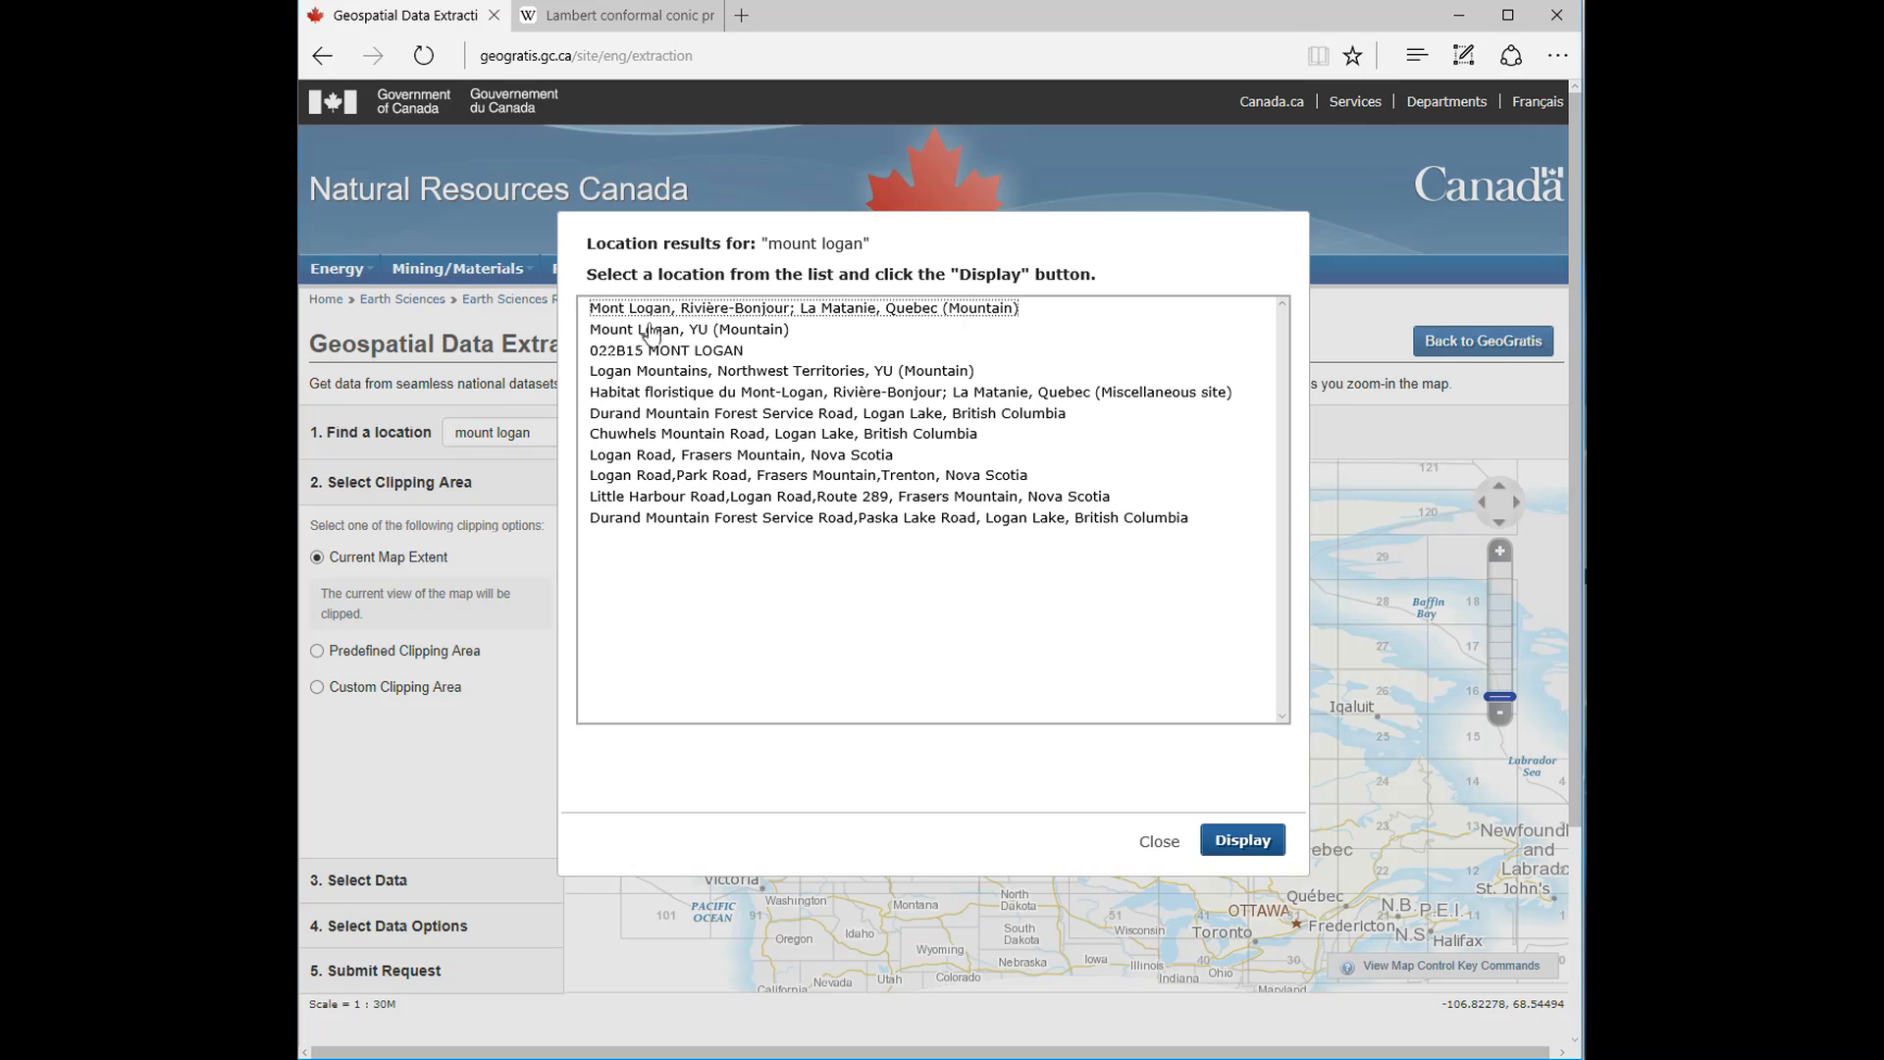
click(736, 335)
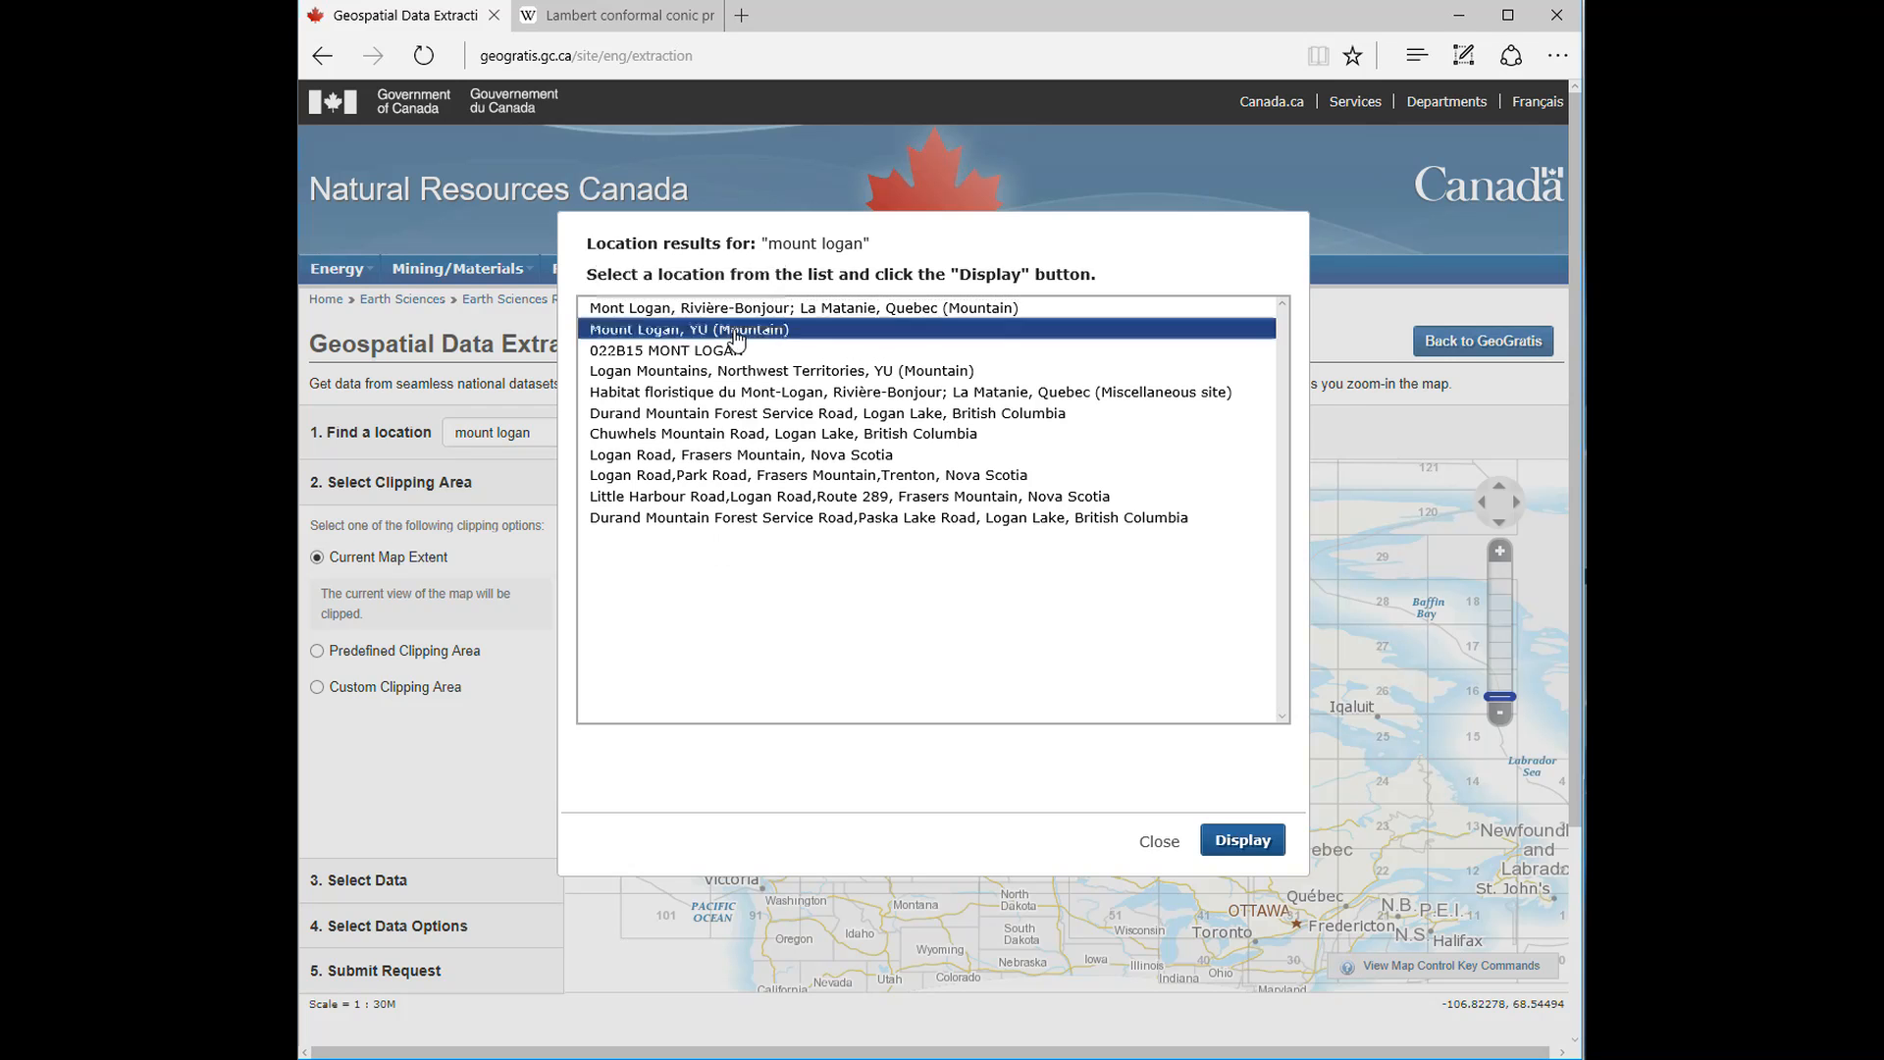
click(1236, 841)
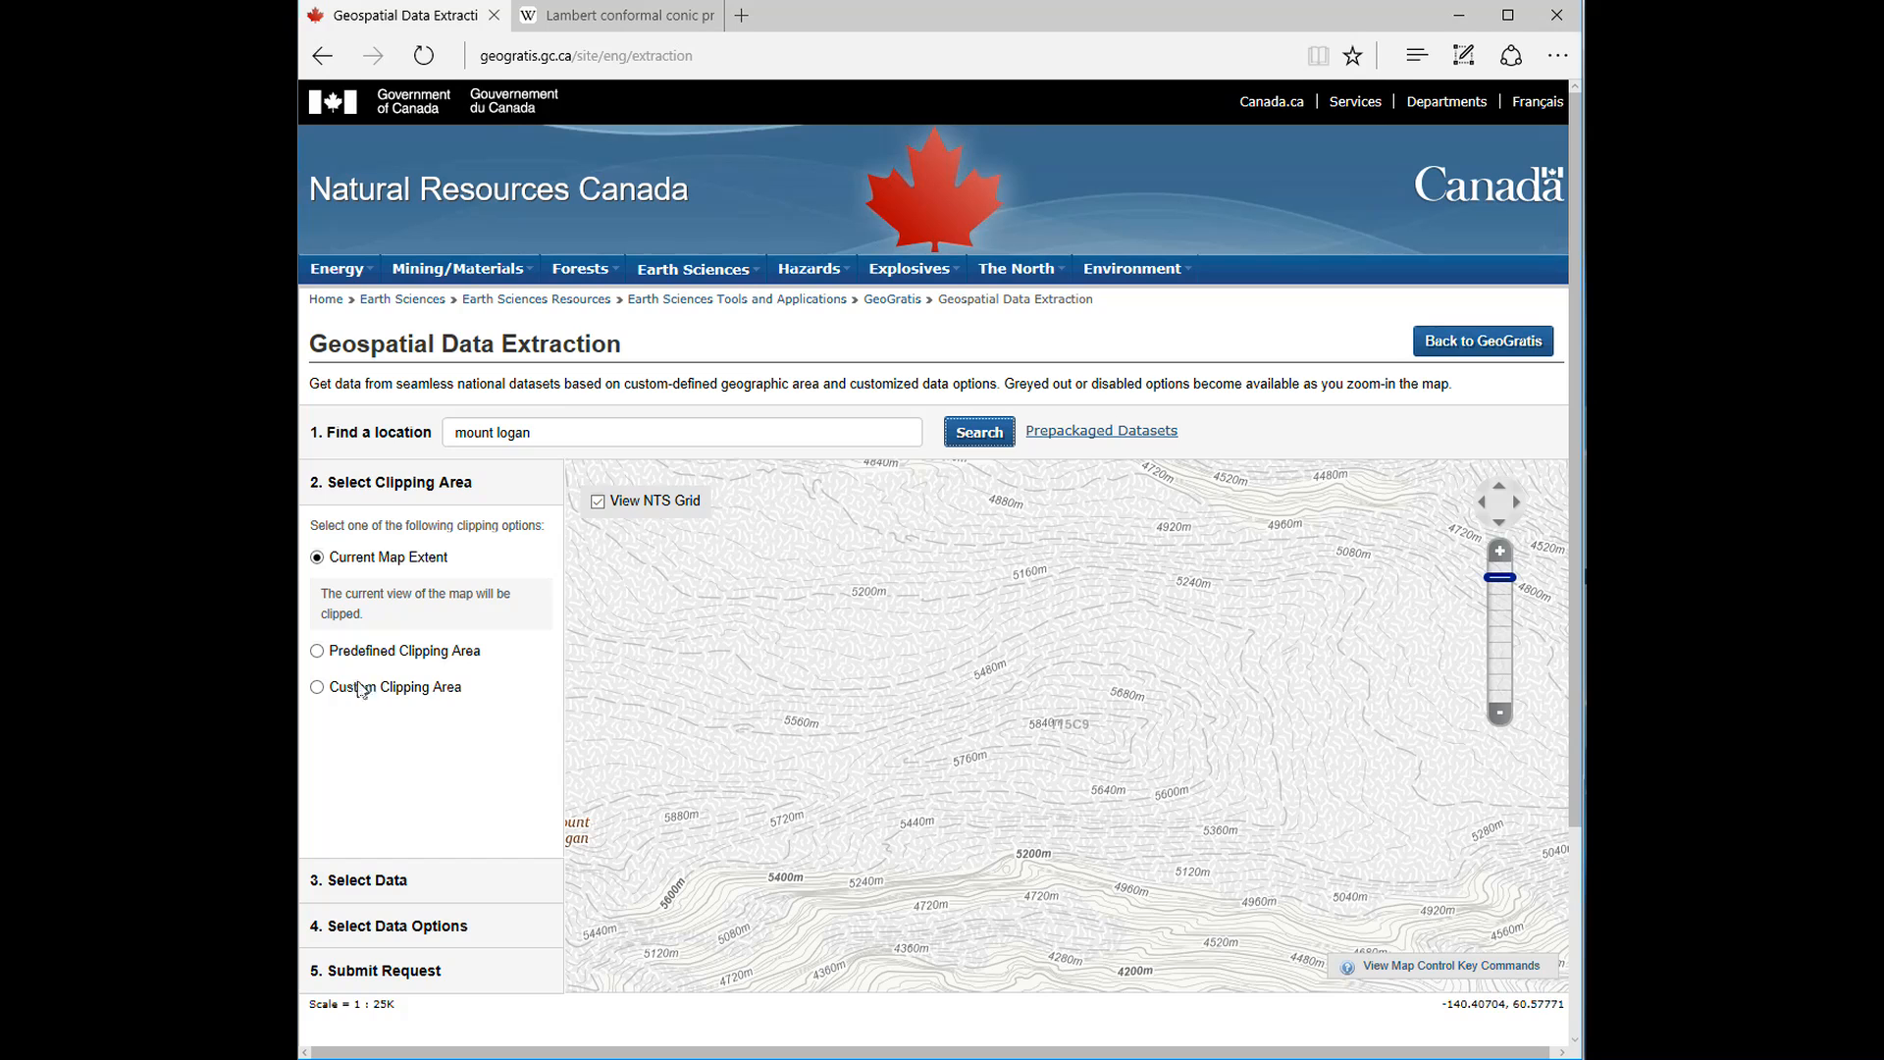
Review the Landsat footprints offered as predefined clipping areas and switch to a custom clipping area
click(319, 651)
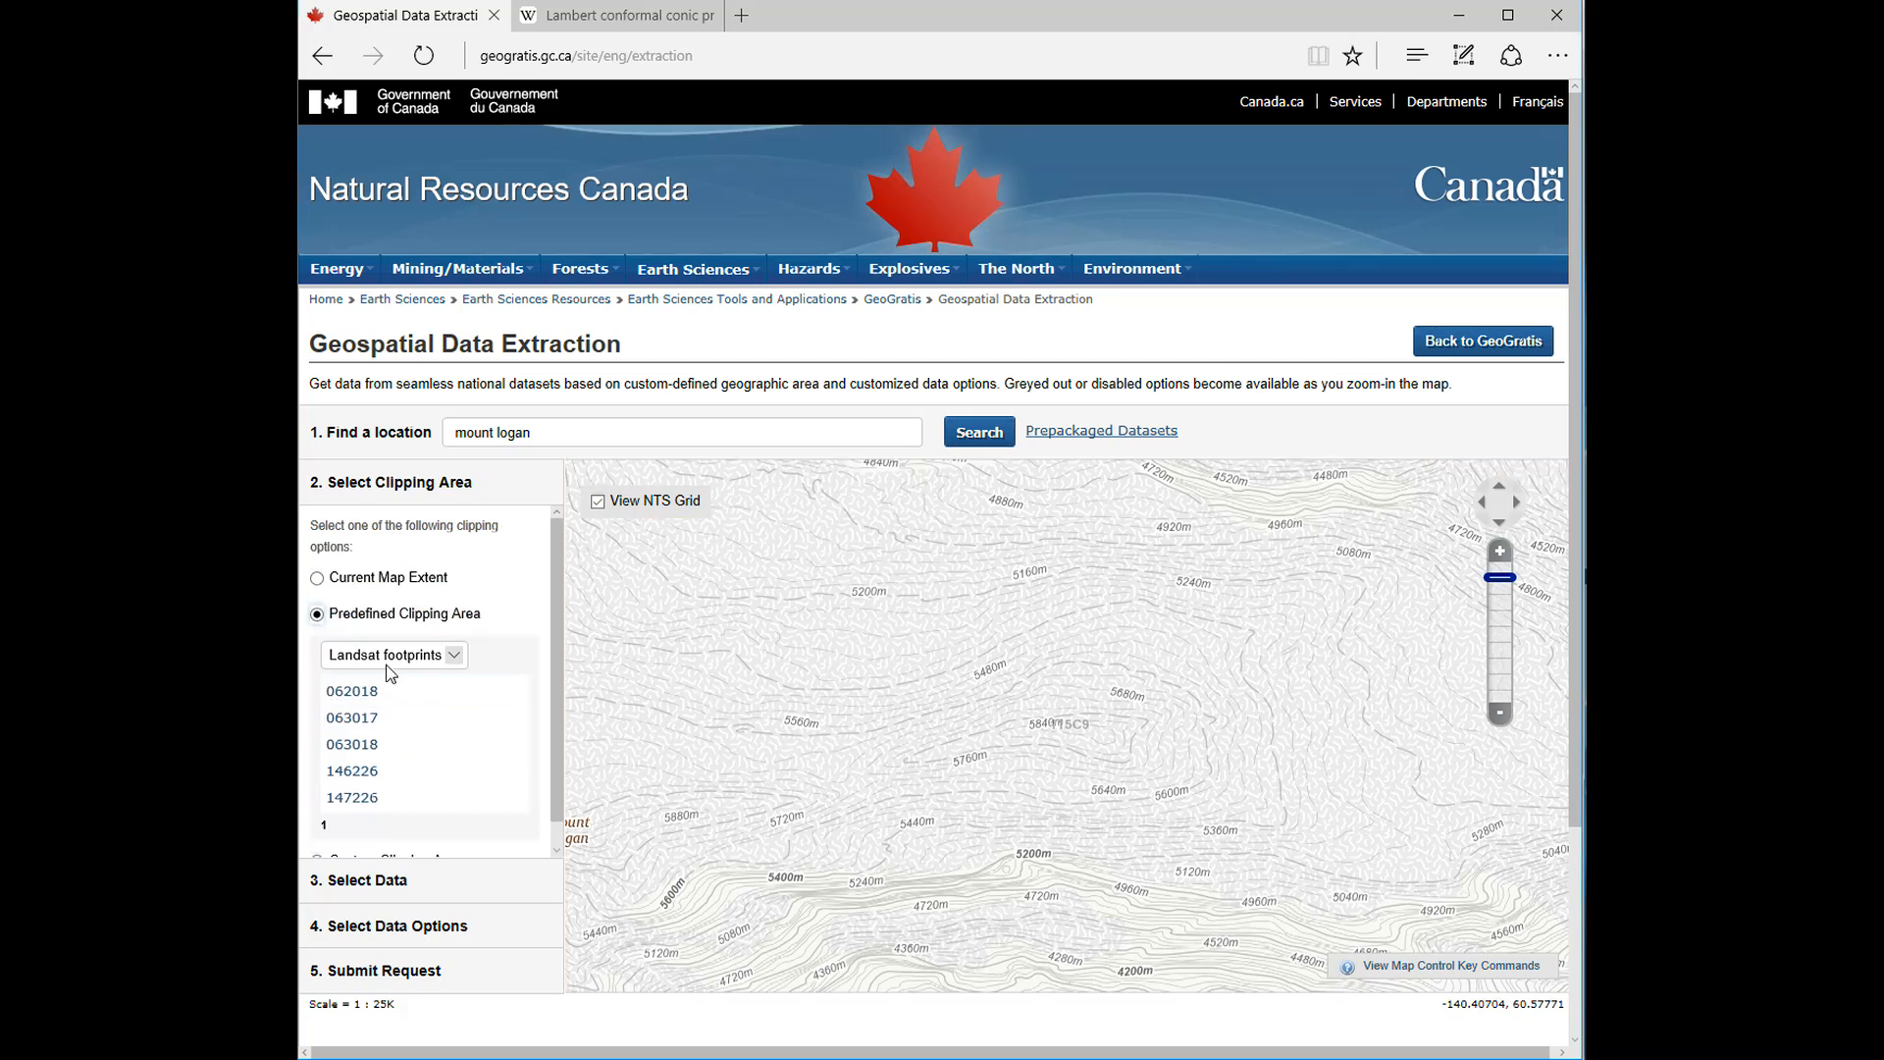
drag(561, 789, 561, 832)
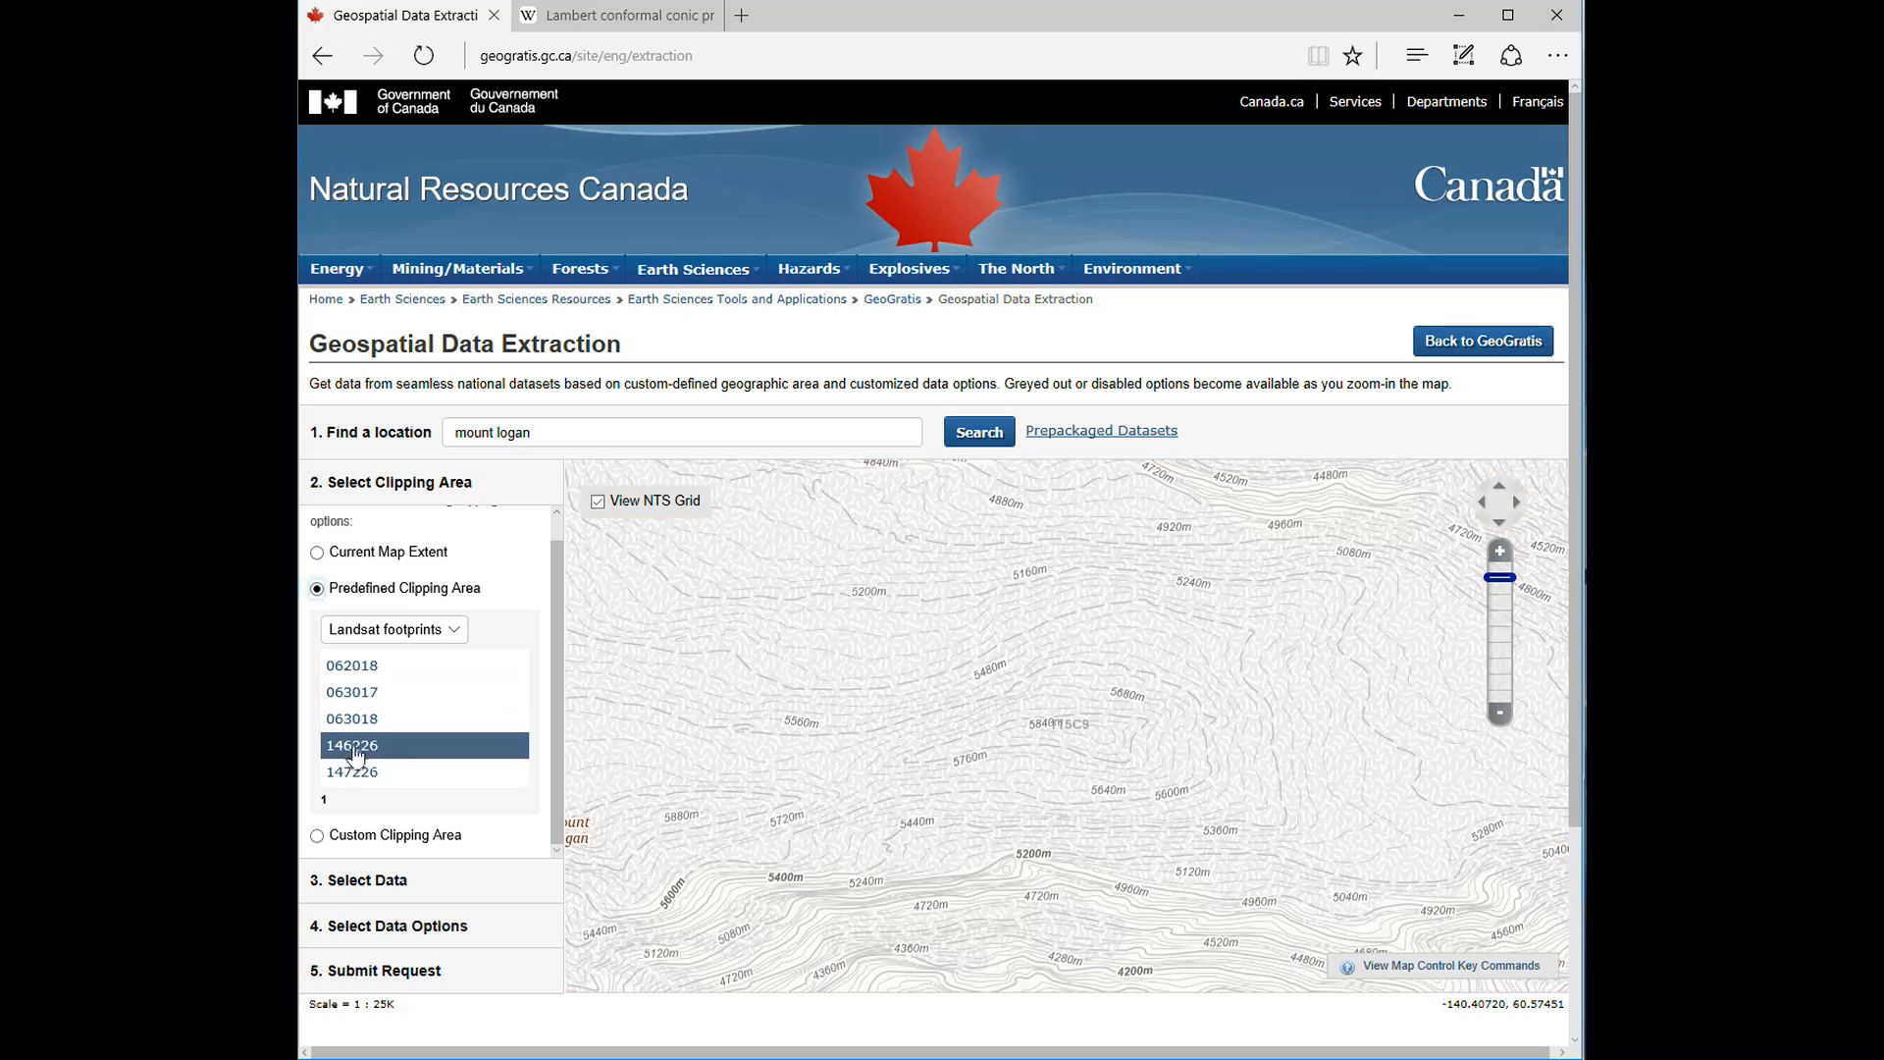
click(318, 835)
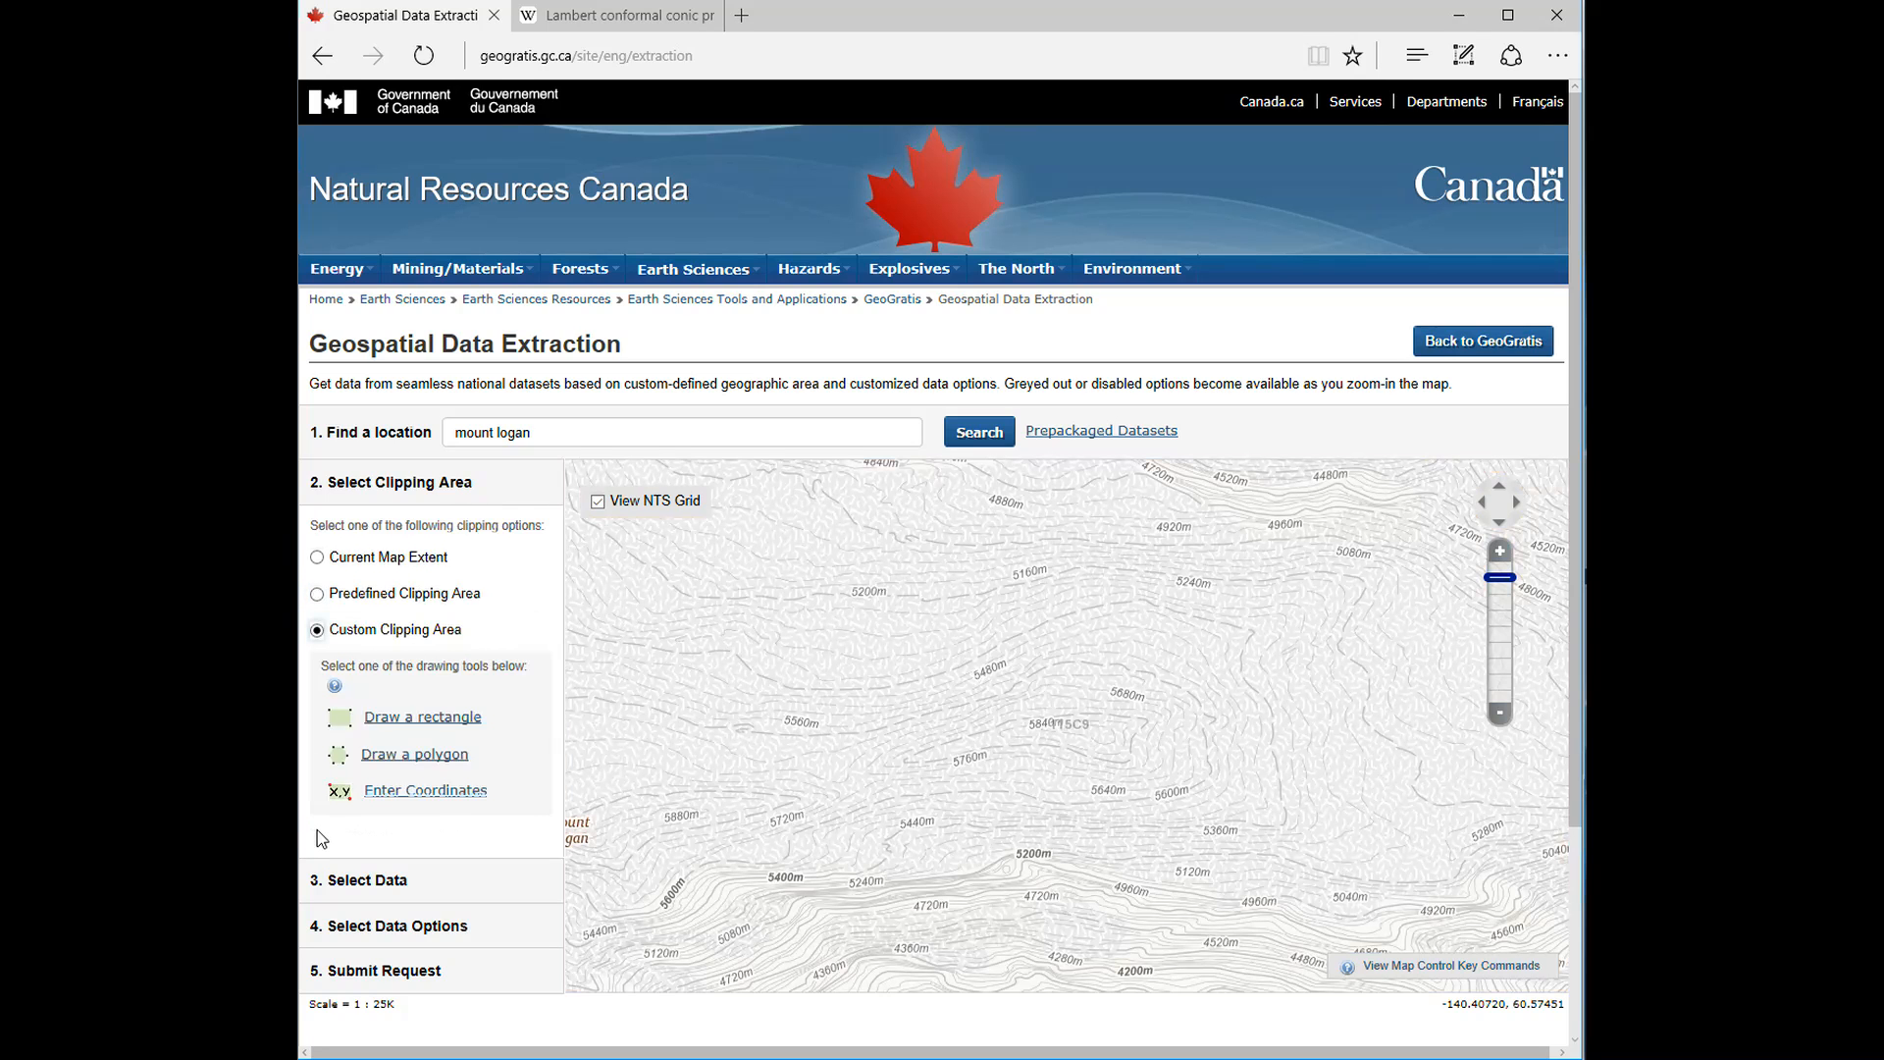
Examine the coordinate fields for defining the custom clipping box and return to the drawing tools
click(424, 791)
drag(554, 707, 552, 750)
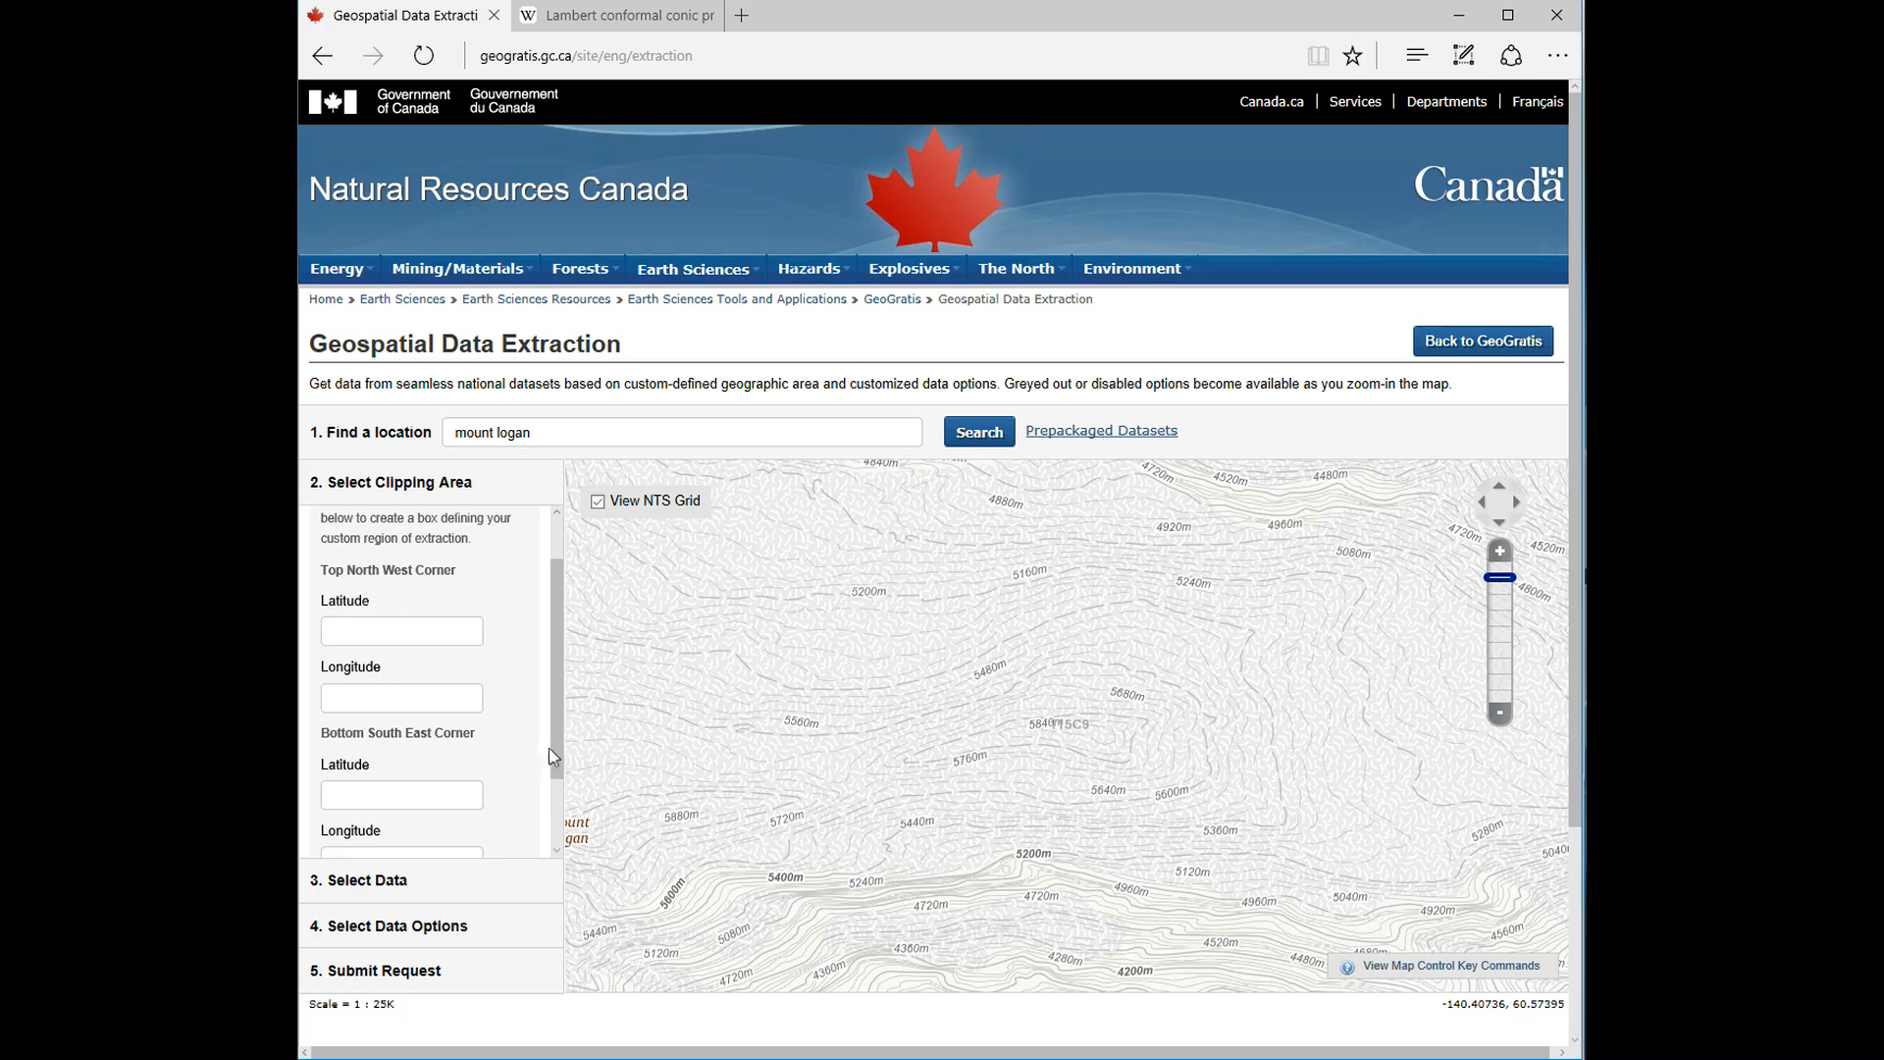
drag(552, 739, 557, 807)
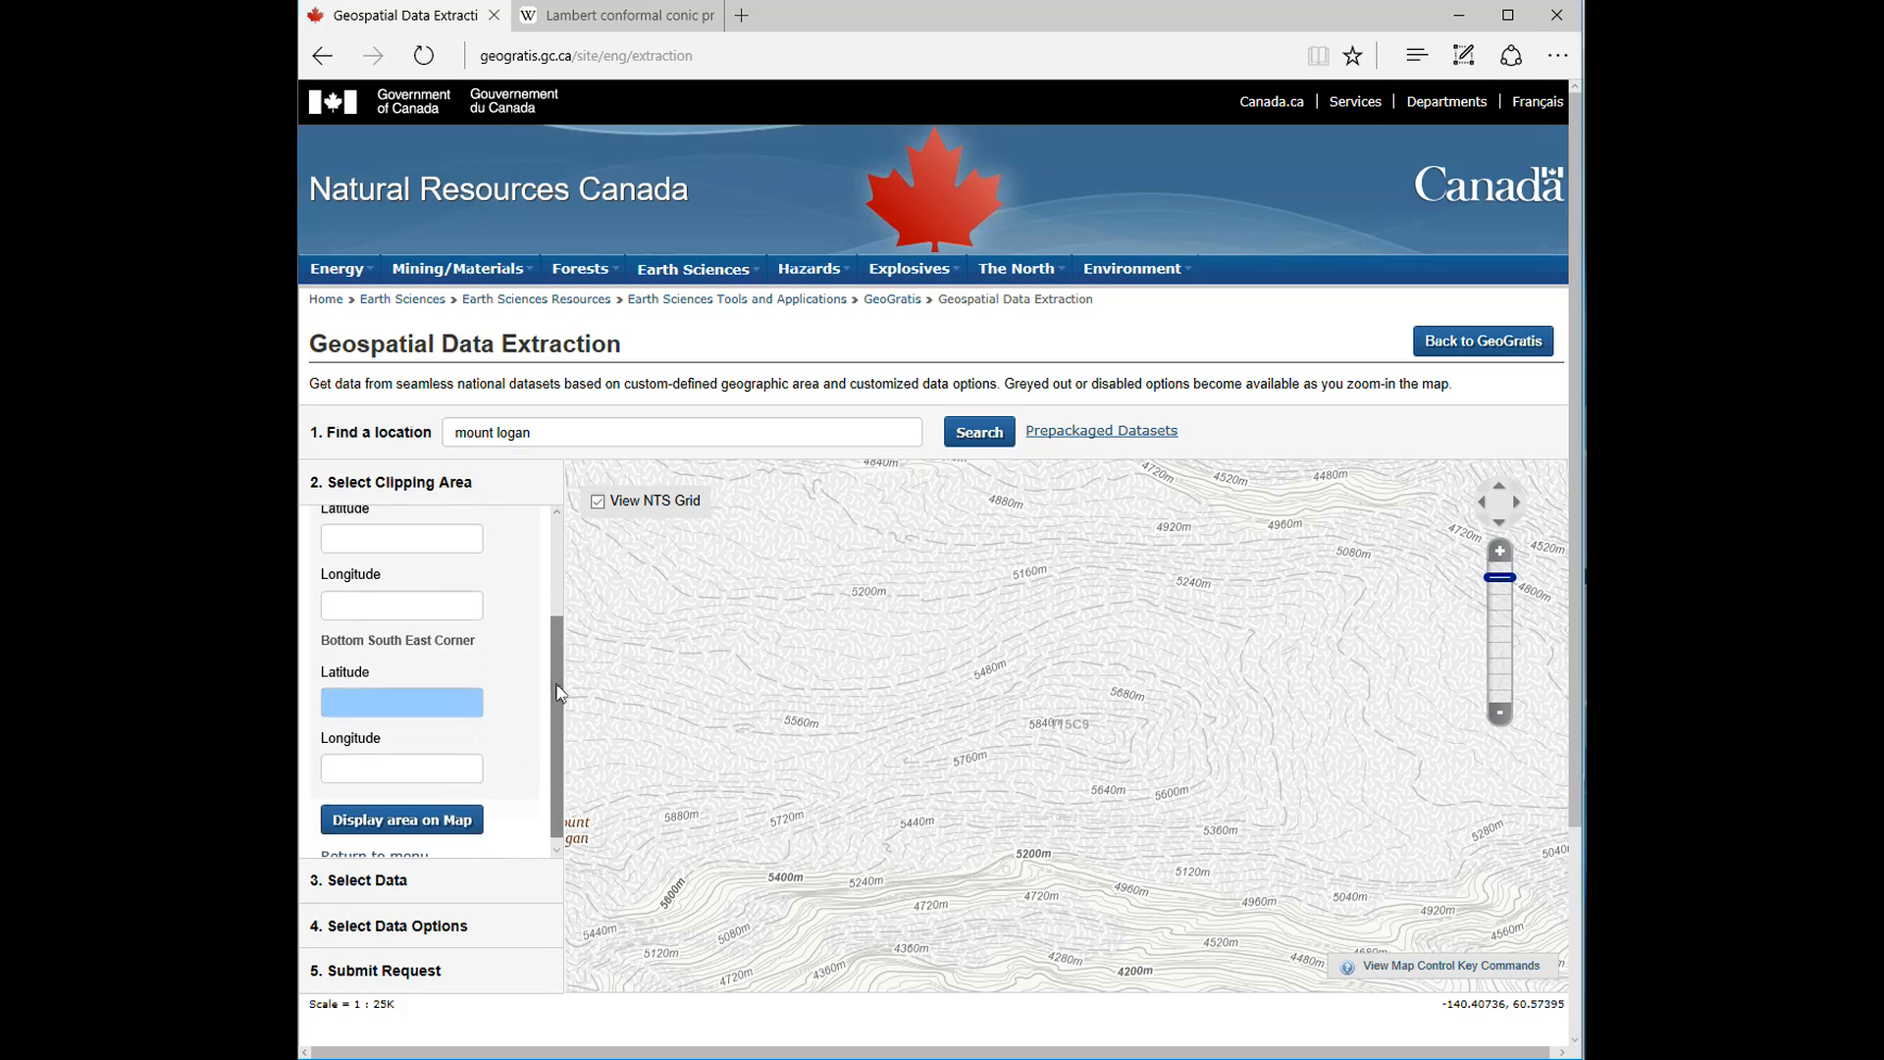
scroll(419, 702, up, 1)
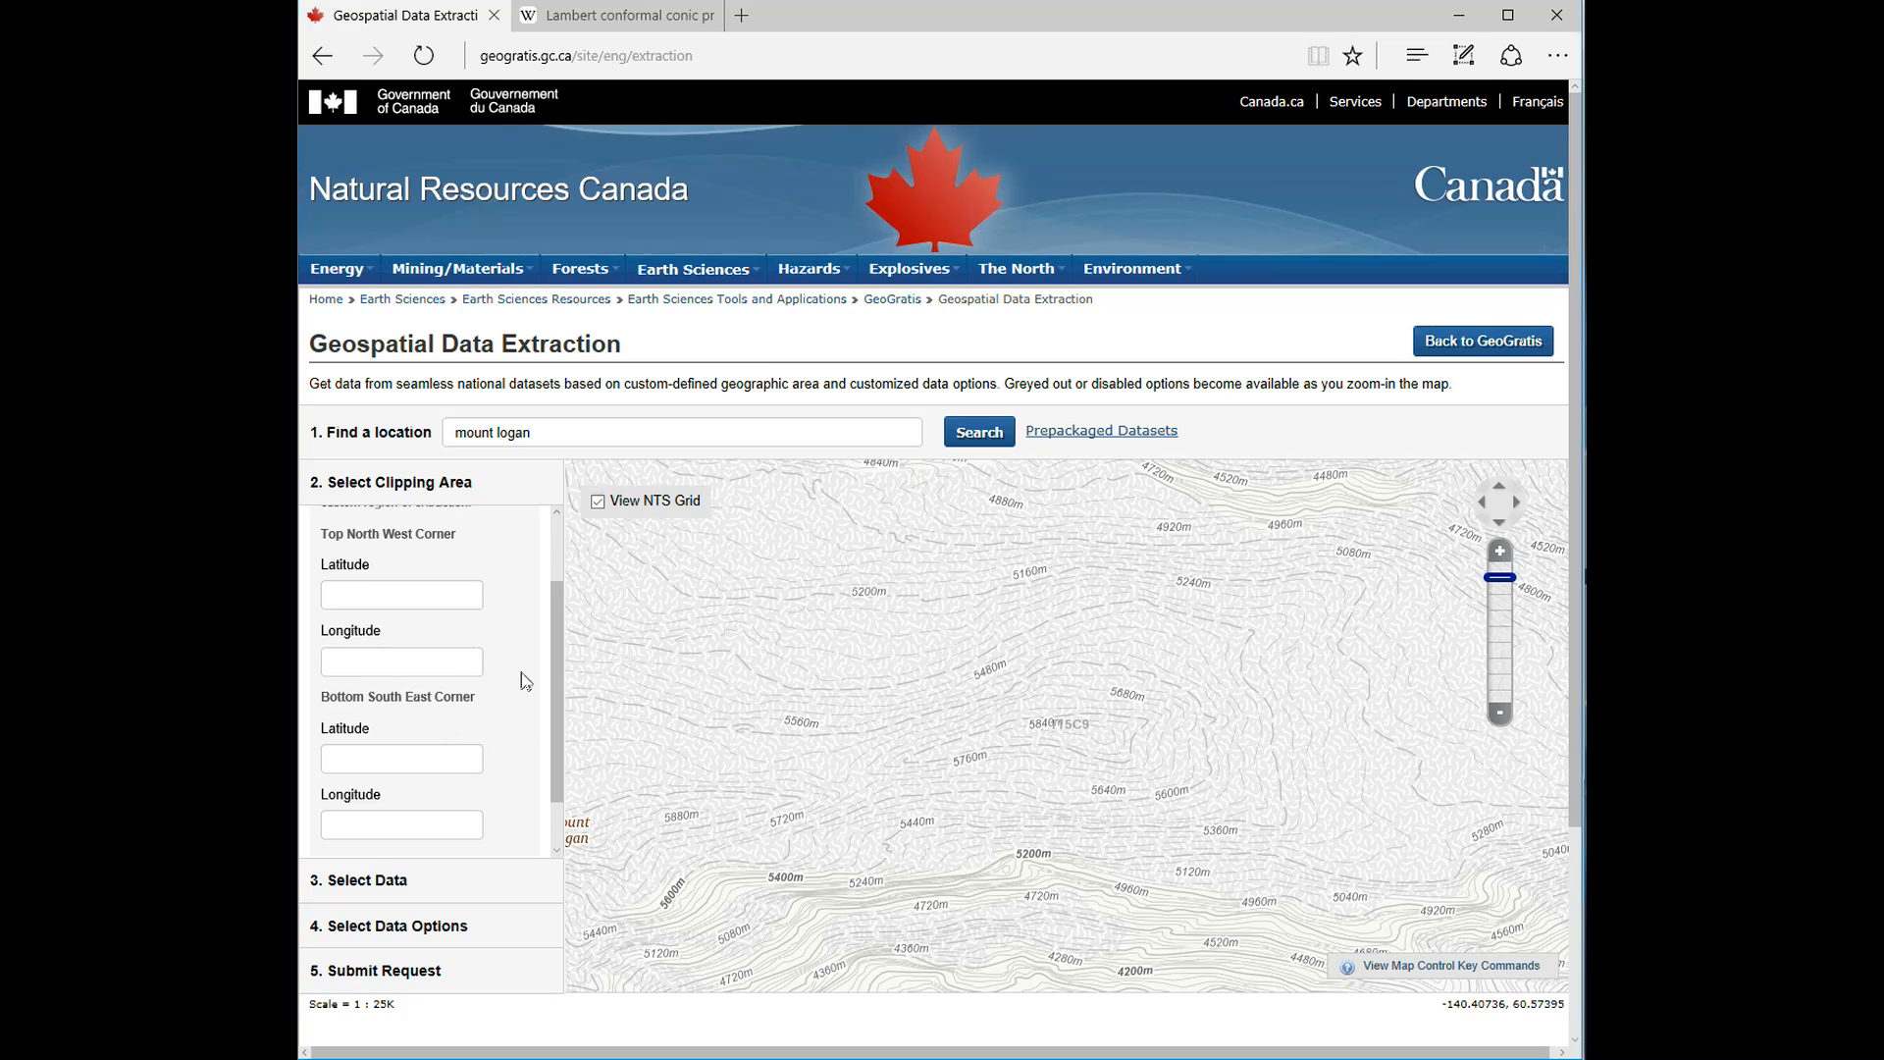
drag(557, 655, 565, 563)
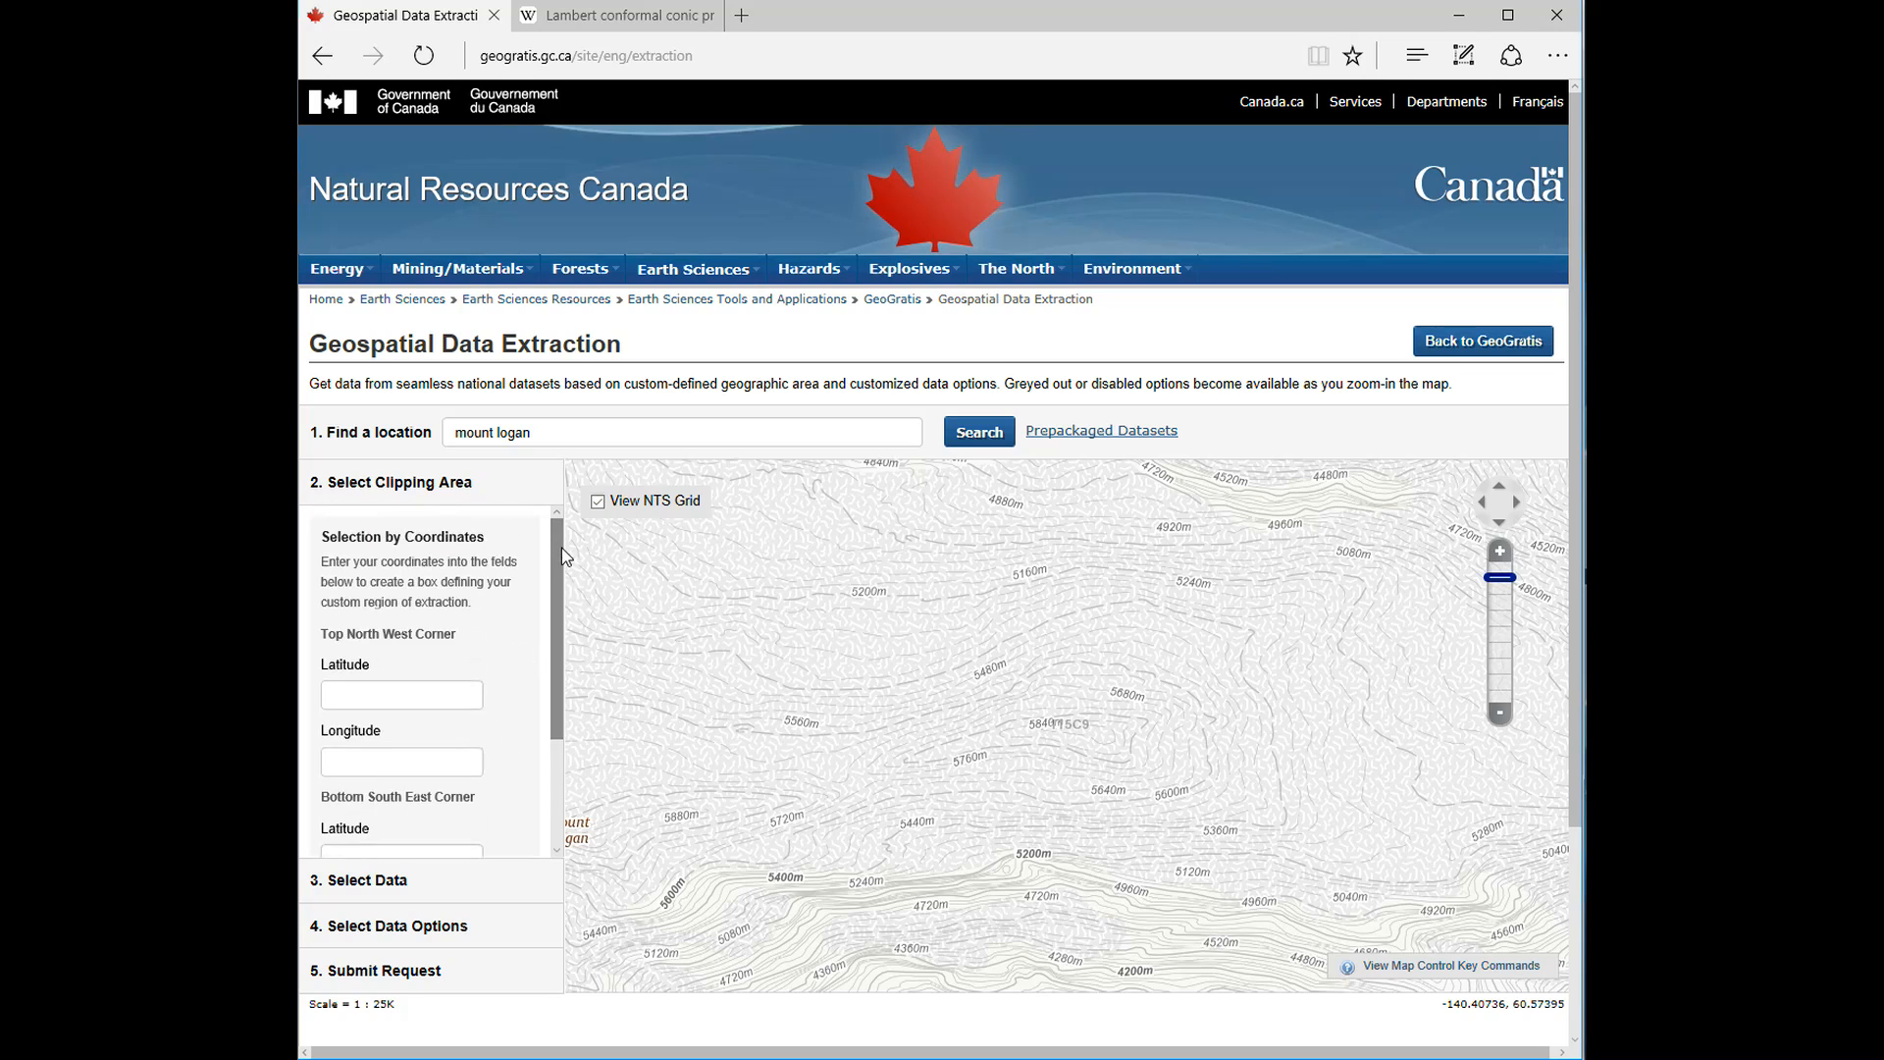
drag(557, 660, 566, 807)
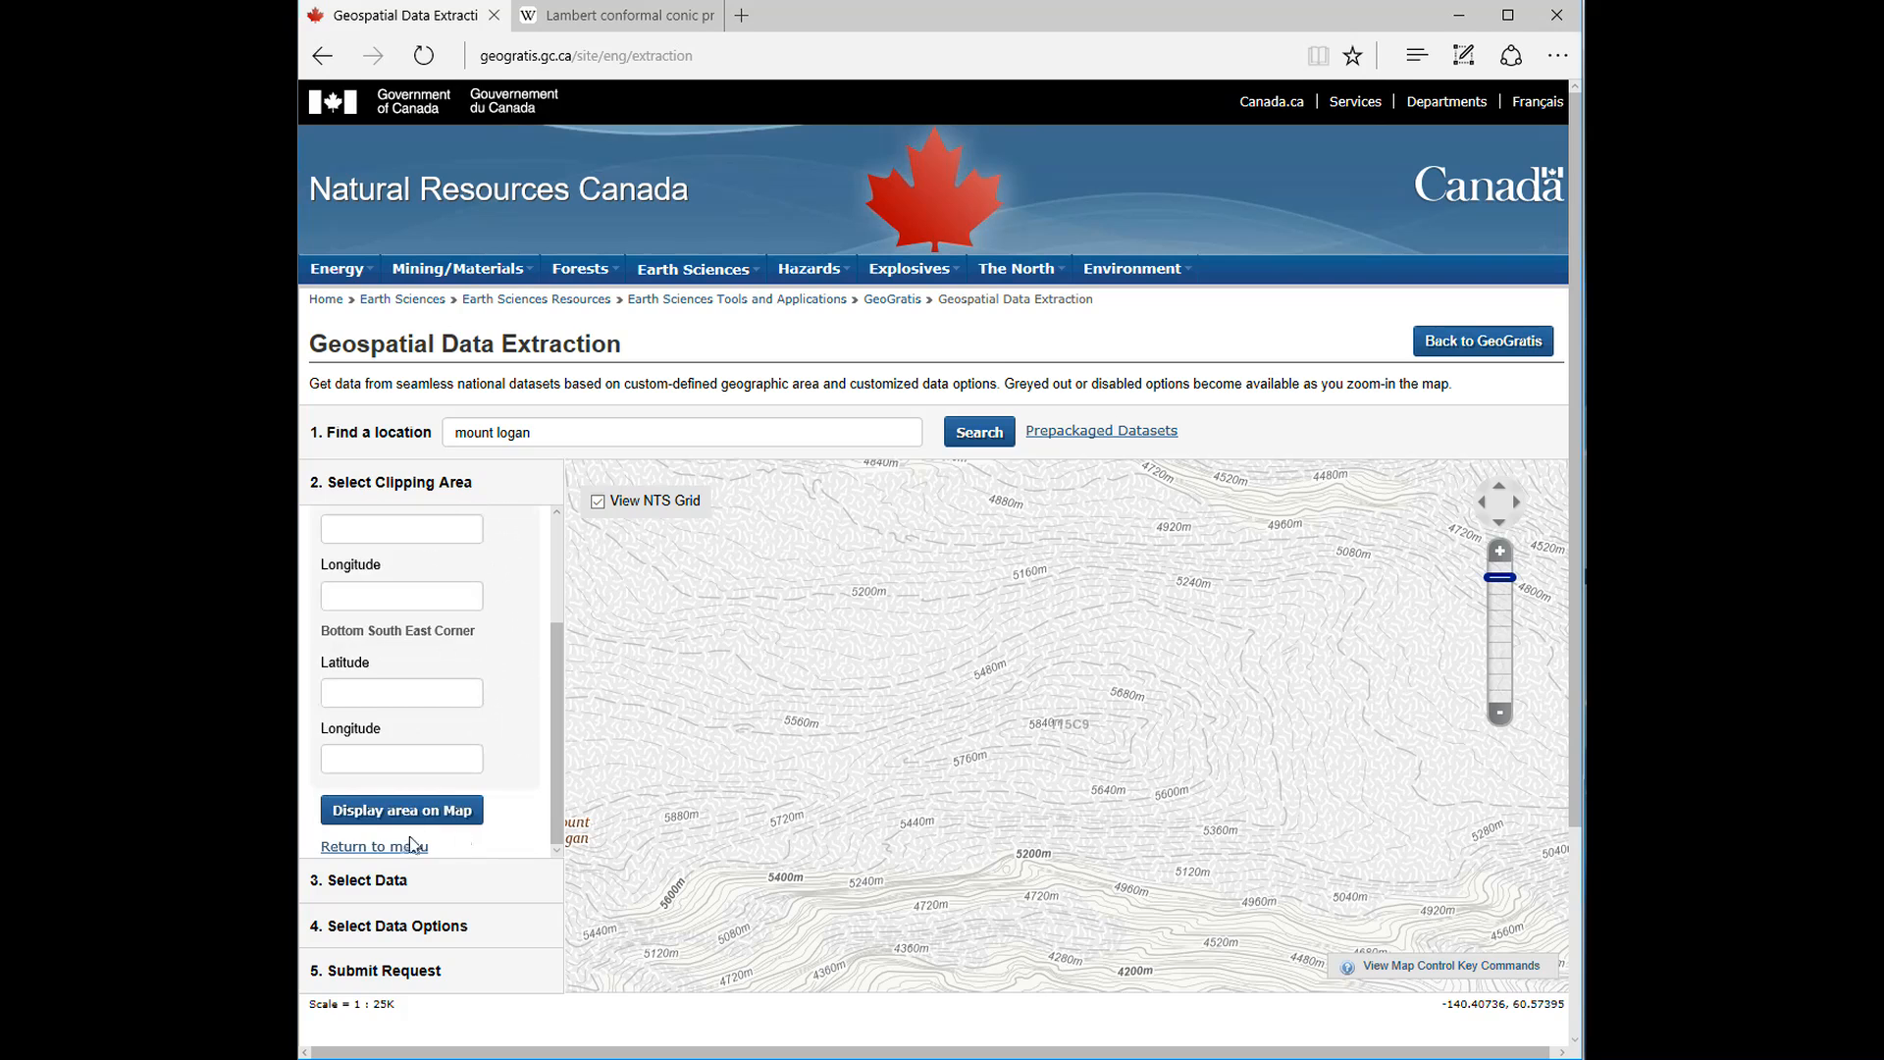
click(375, 846)
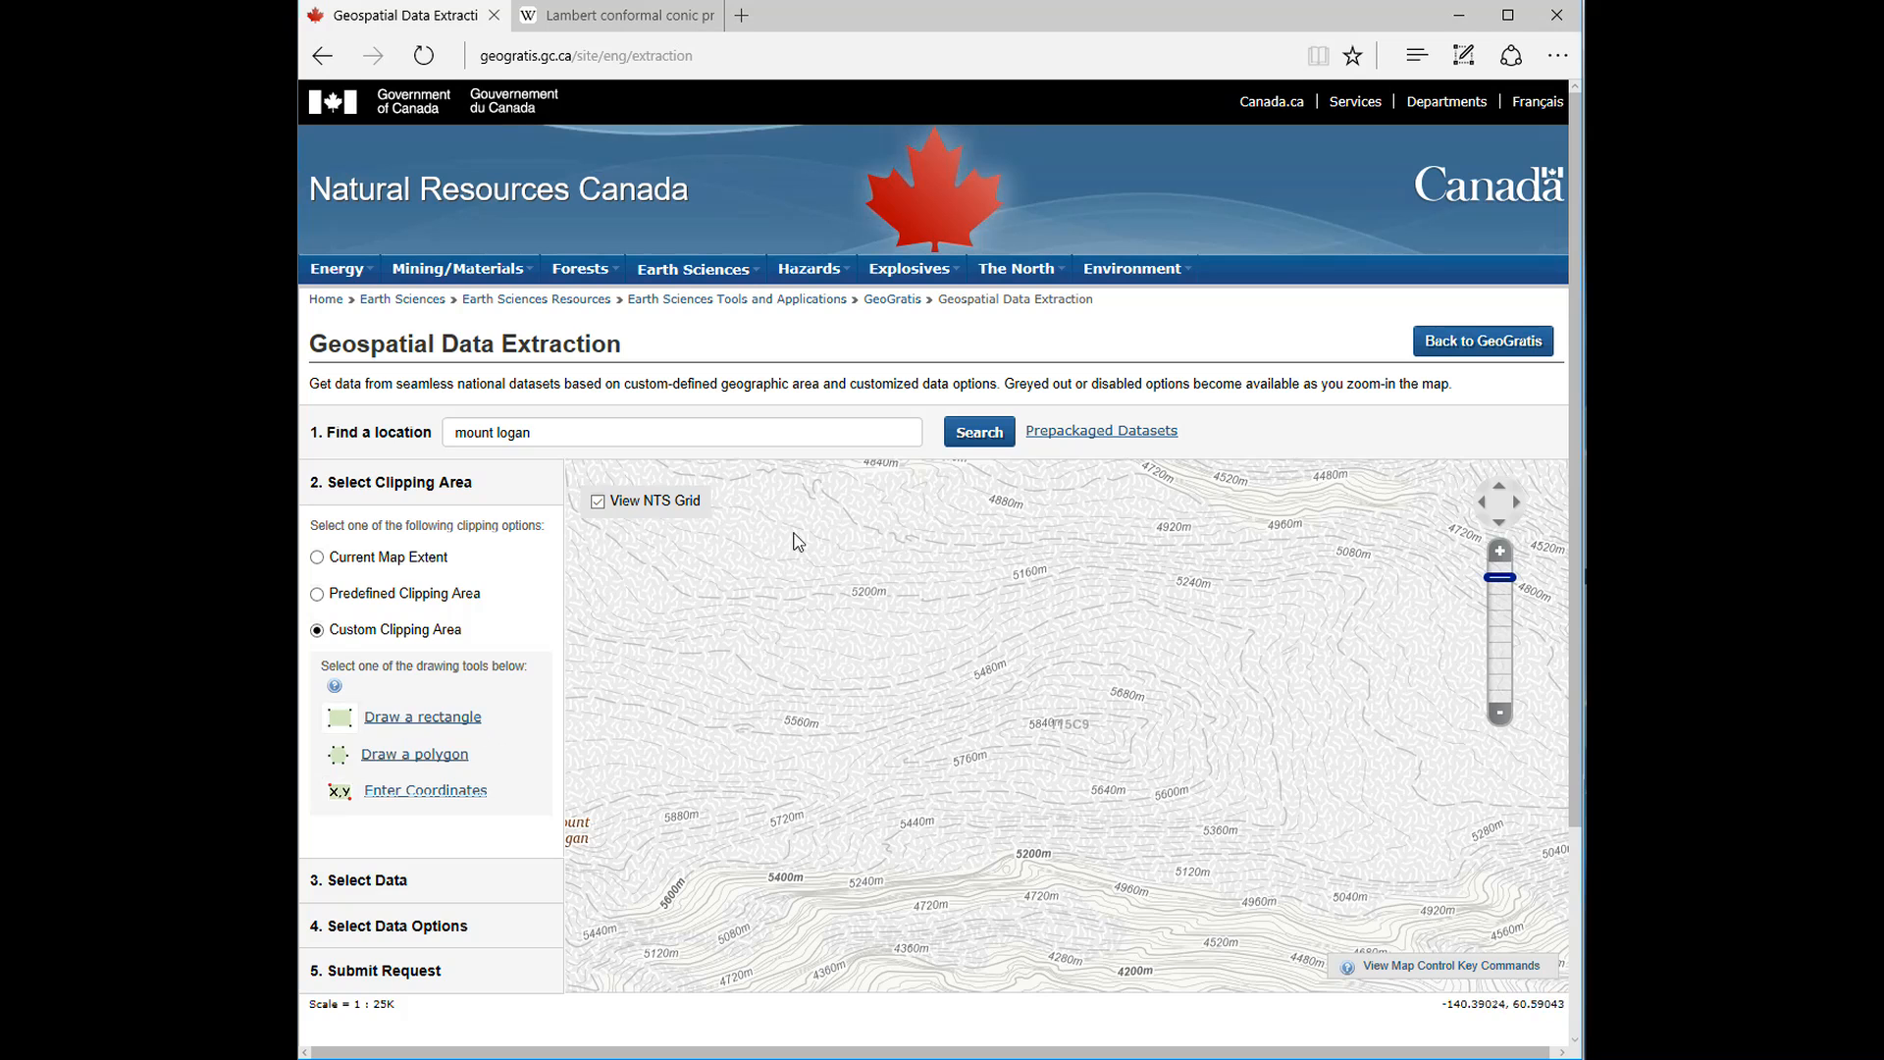
Draw a rectangular clipping area across the middle of the Mount Logan map view
drag(792, 532, 1373, 940)
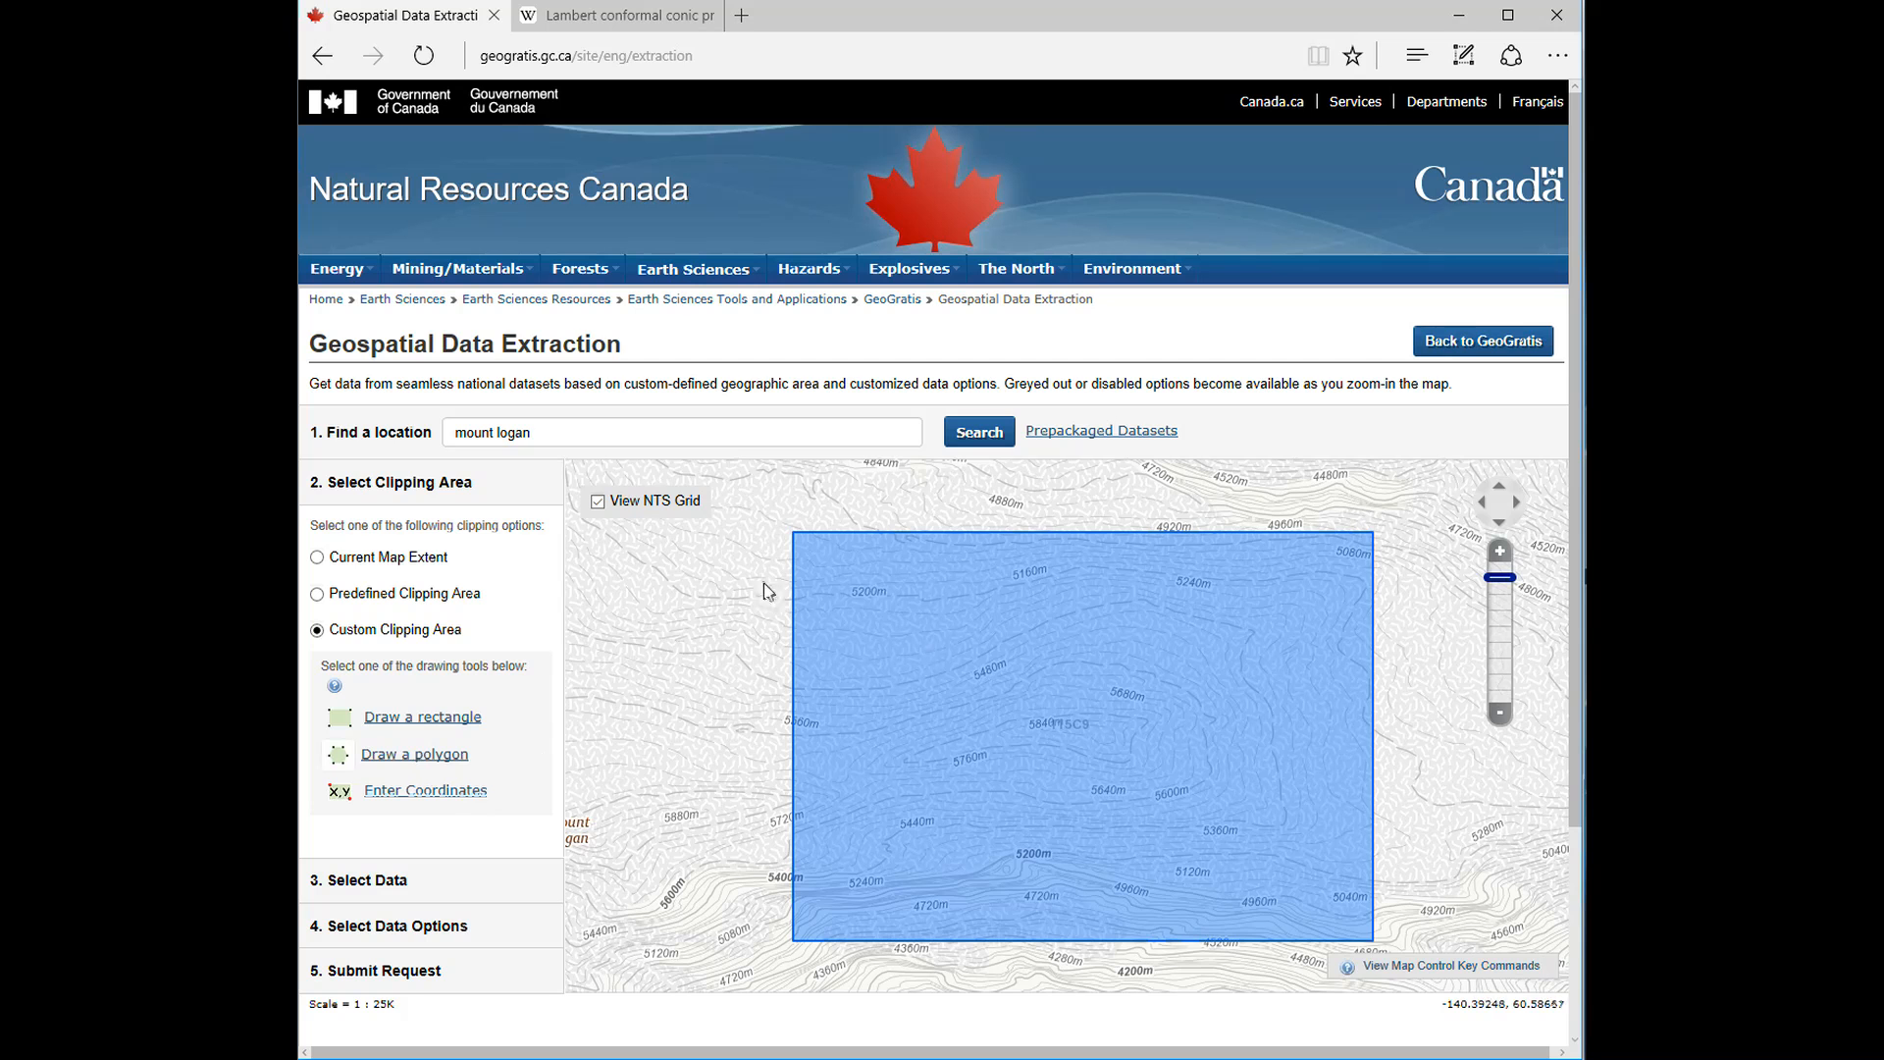
drag(785, 530, 777, 516)
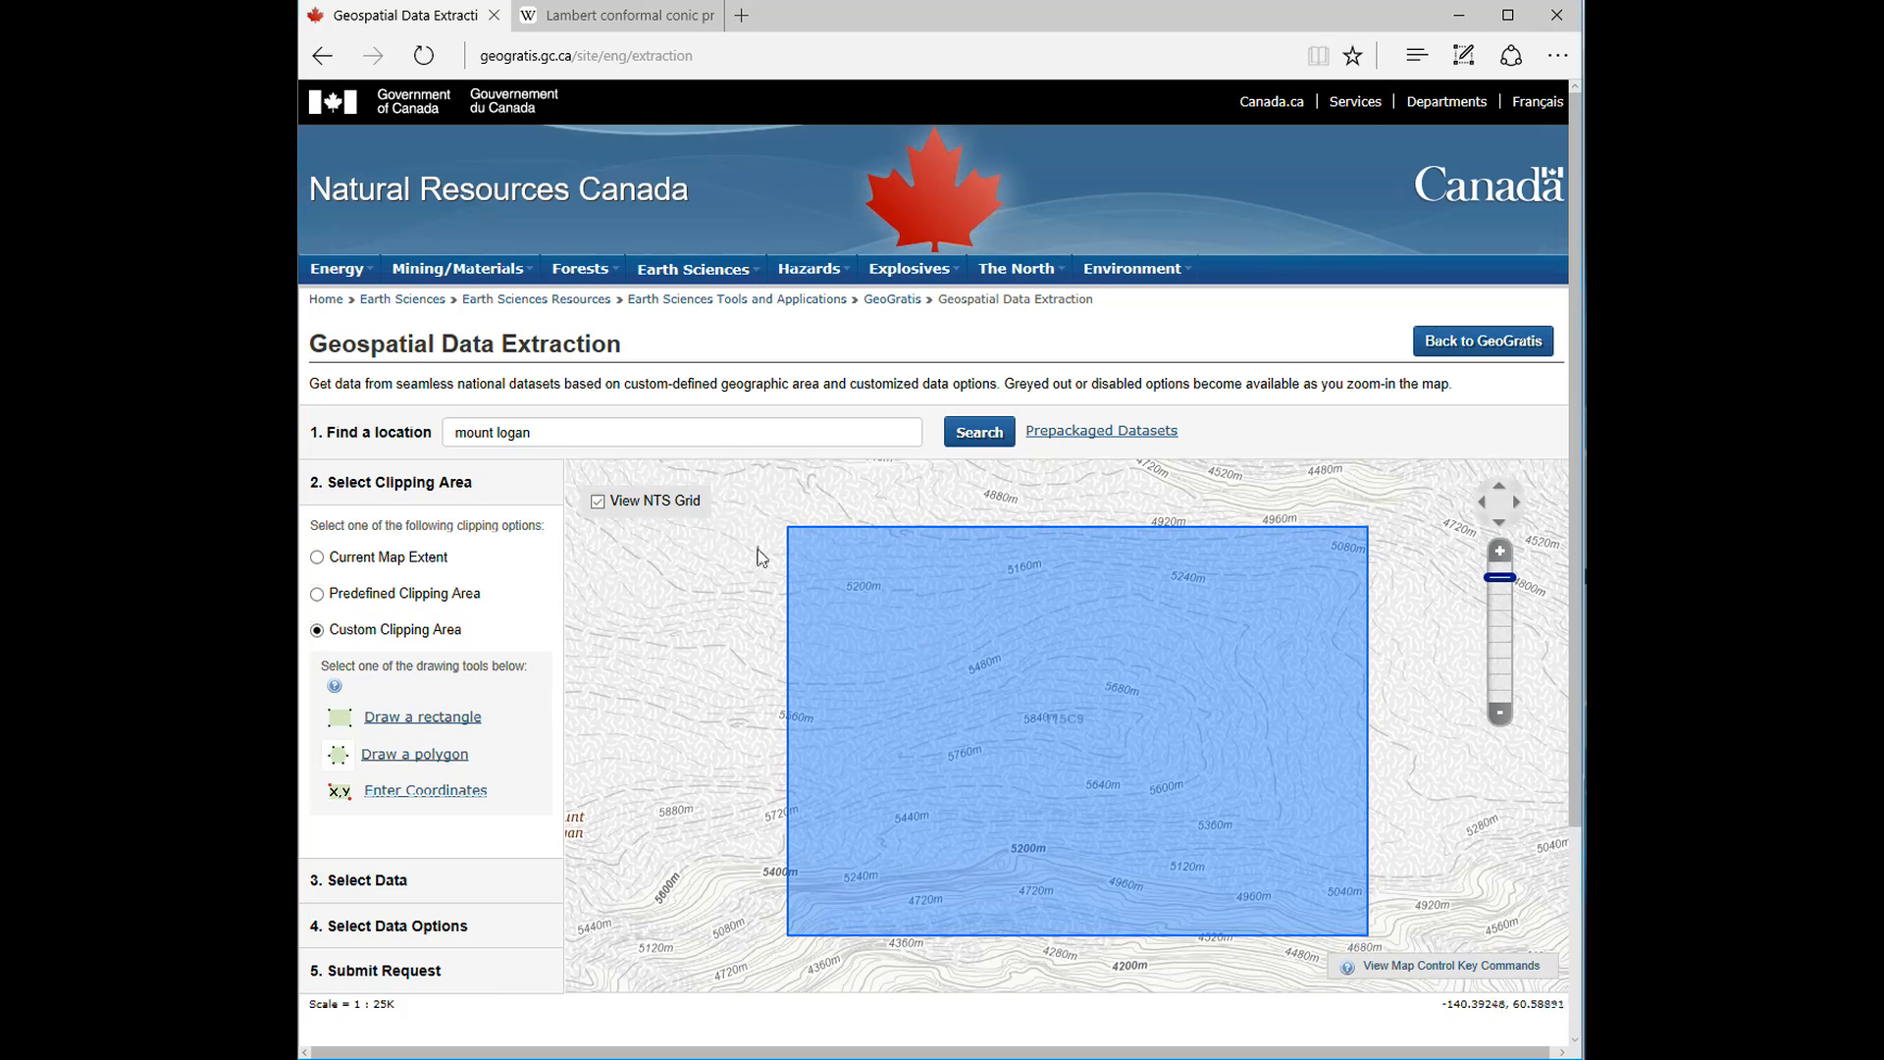
Draw an irregular eight-vertex polygon clipping area around the centre of the Mount Logan map view
click(778, 527)
click(636, 793)
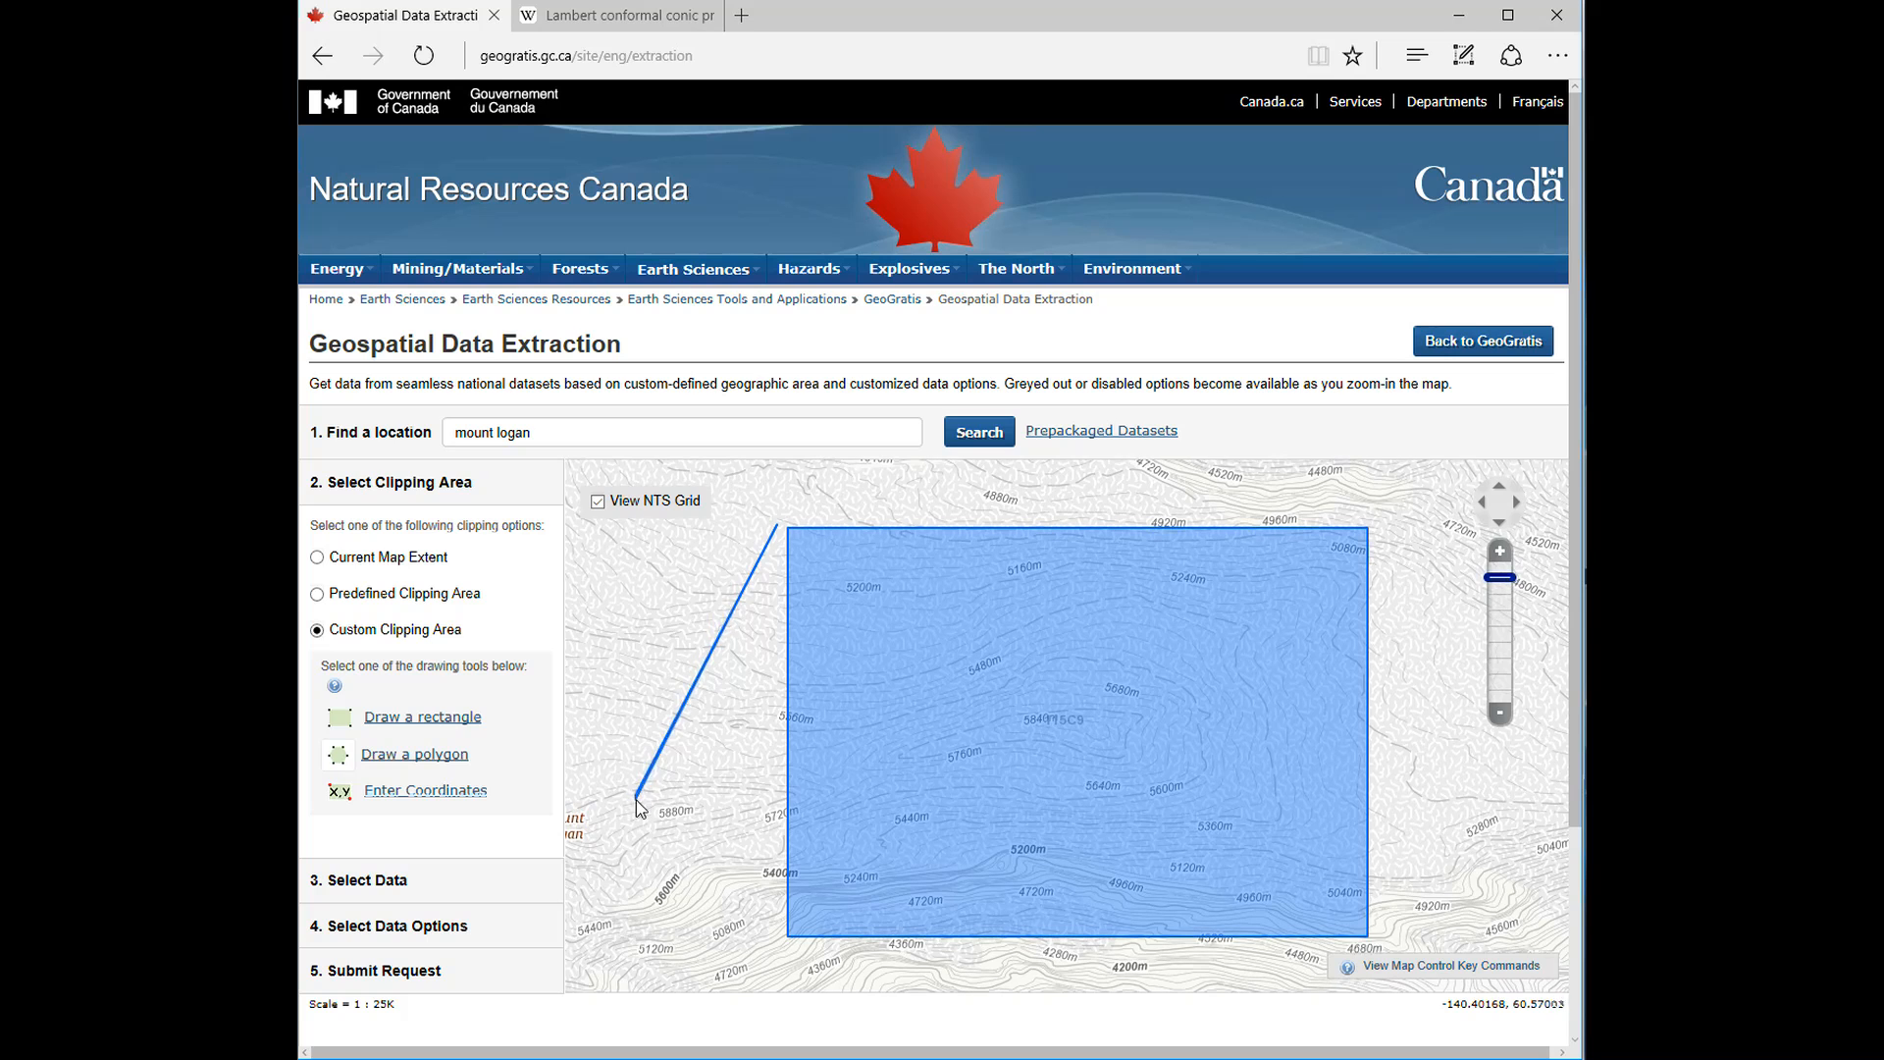
click(797, 980)
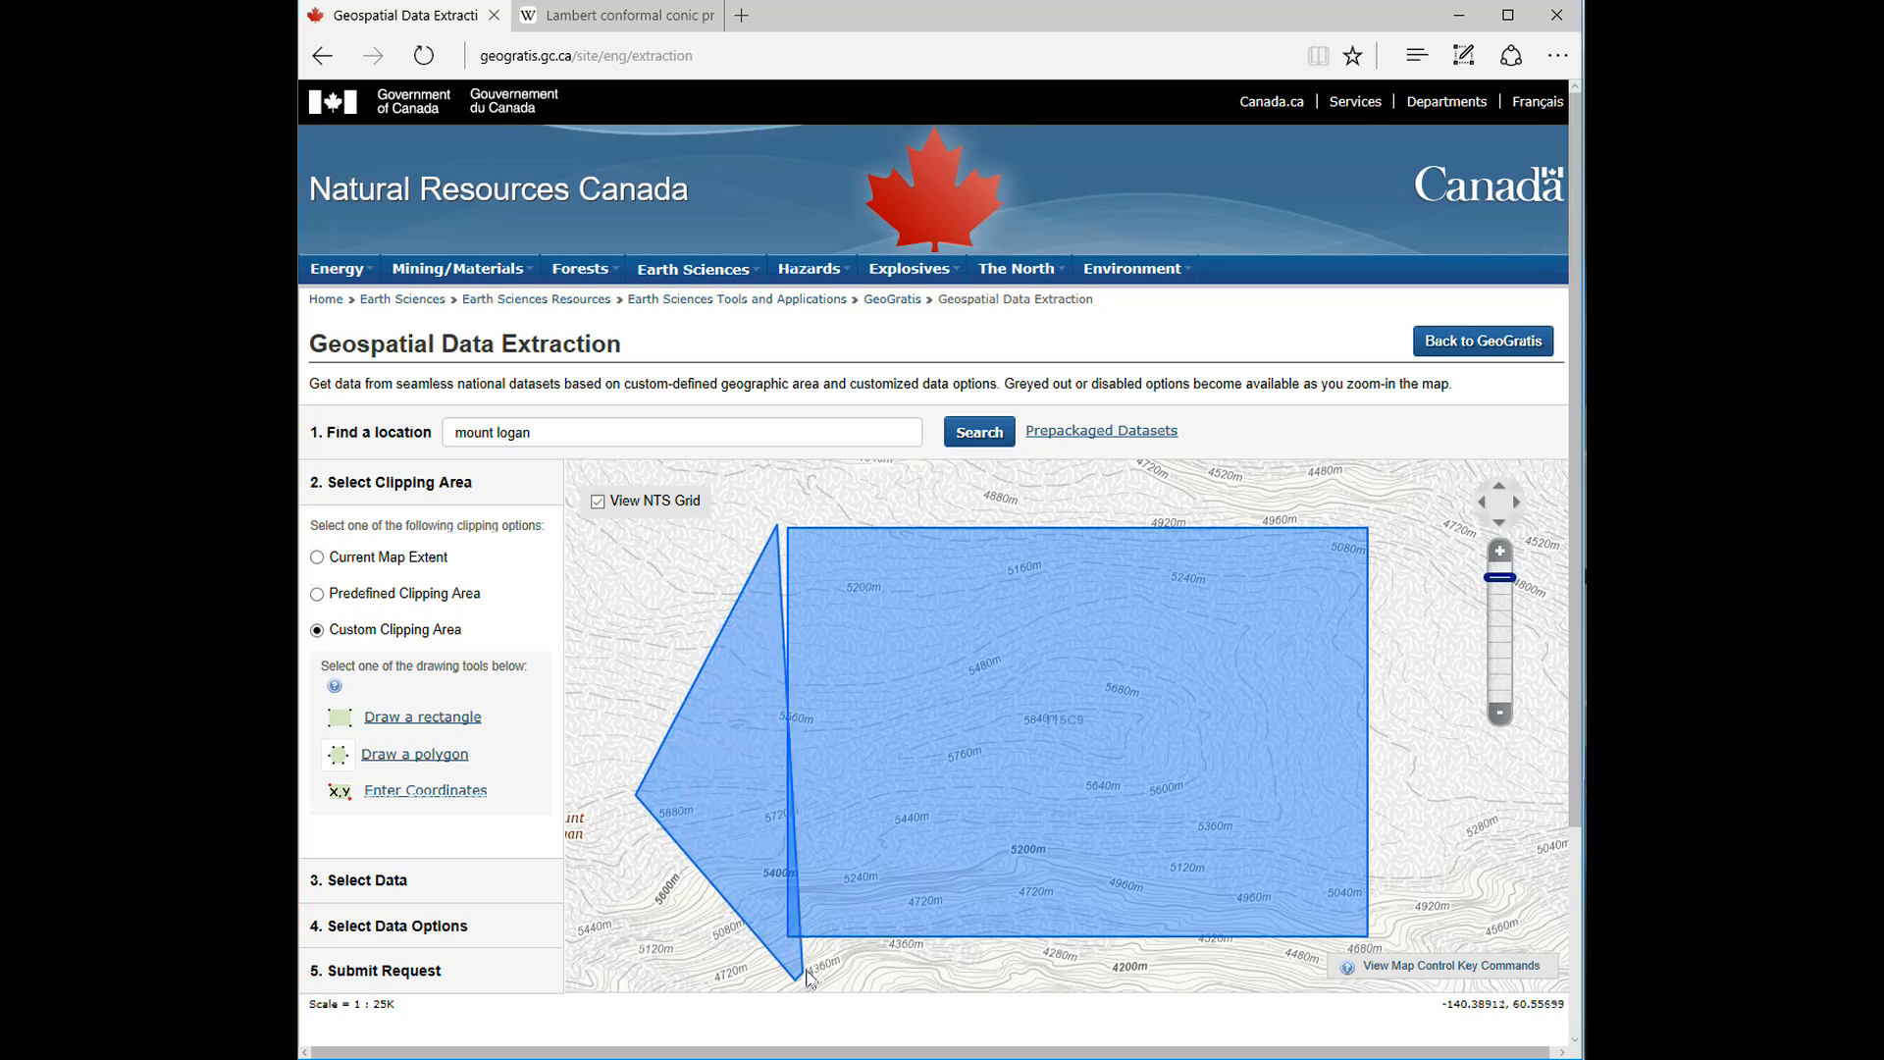
click(965, 842)
click(1268, 848)
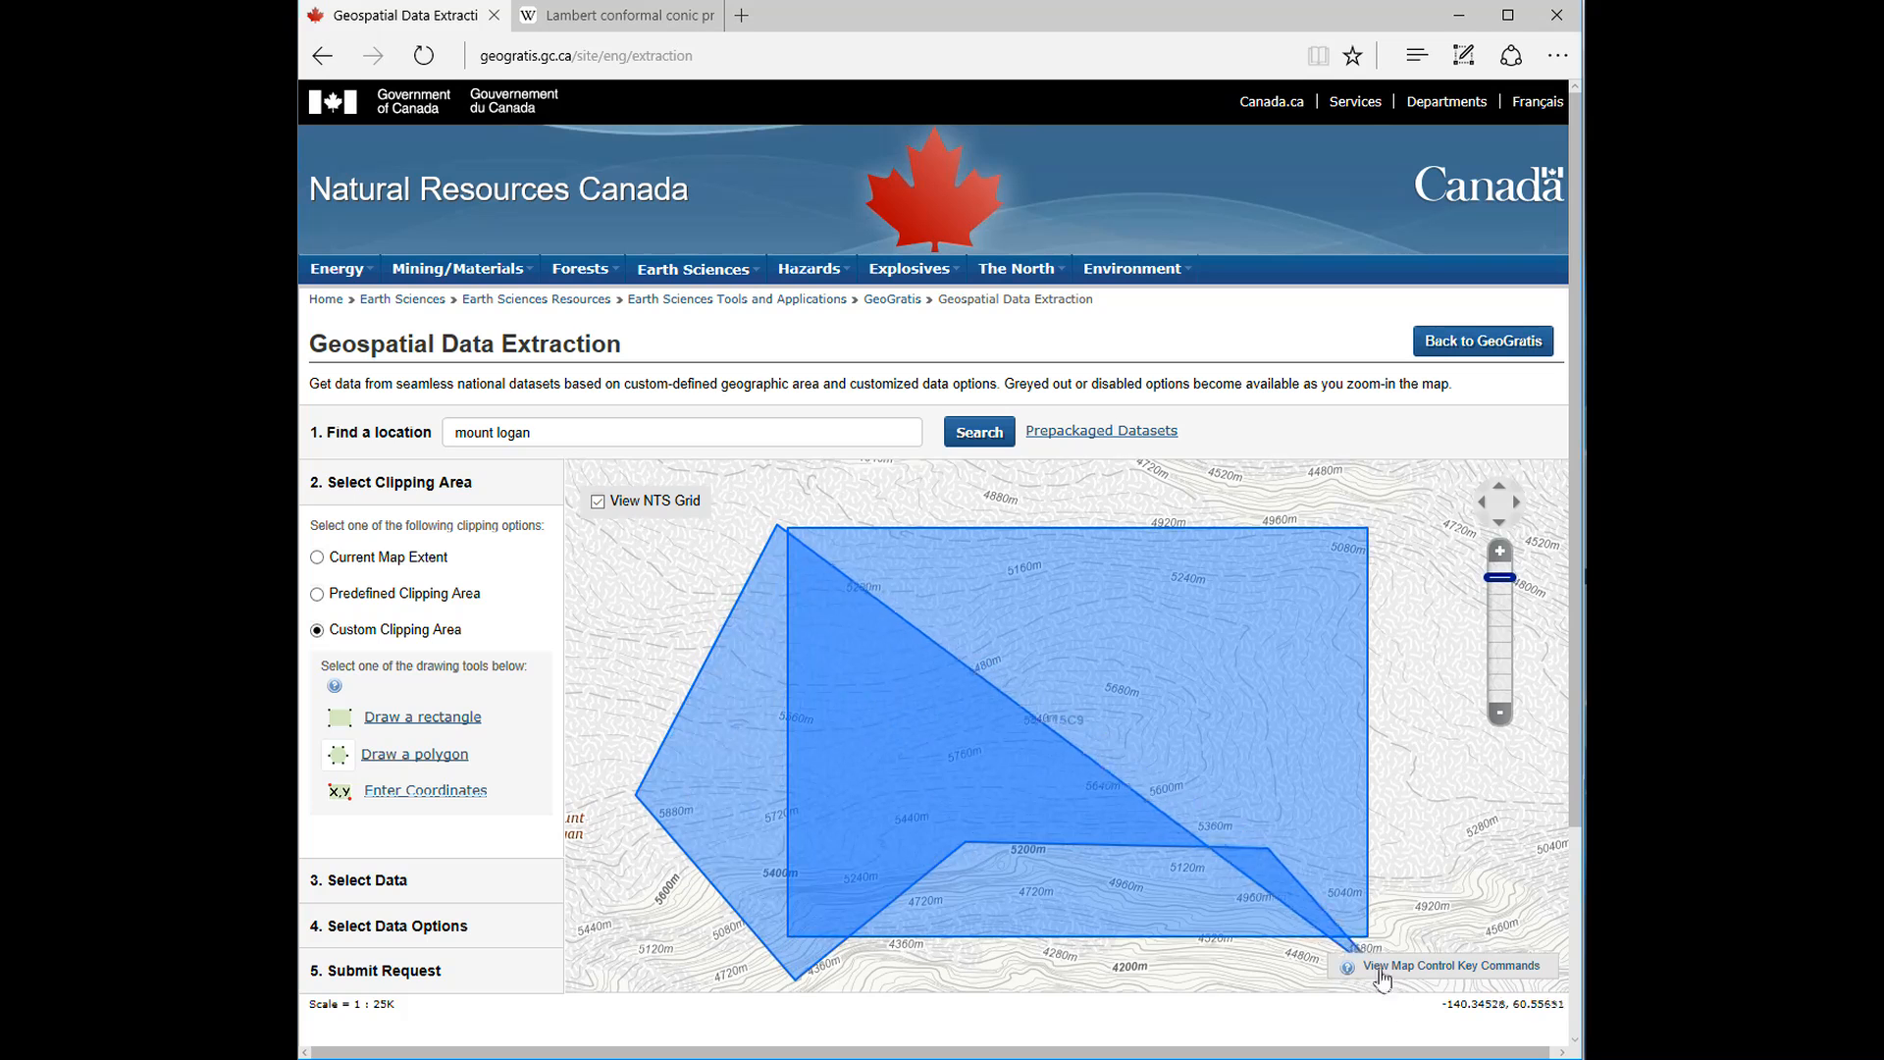
click(1416, 807)
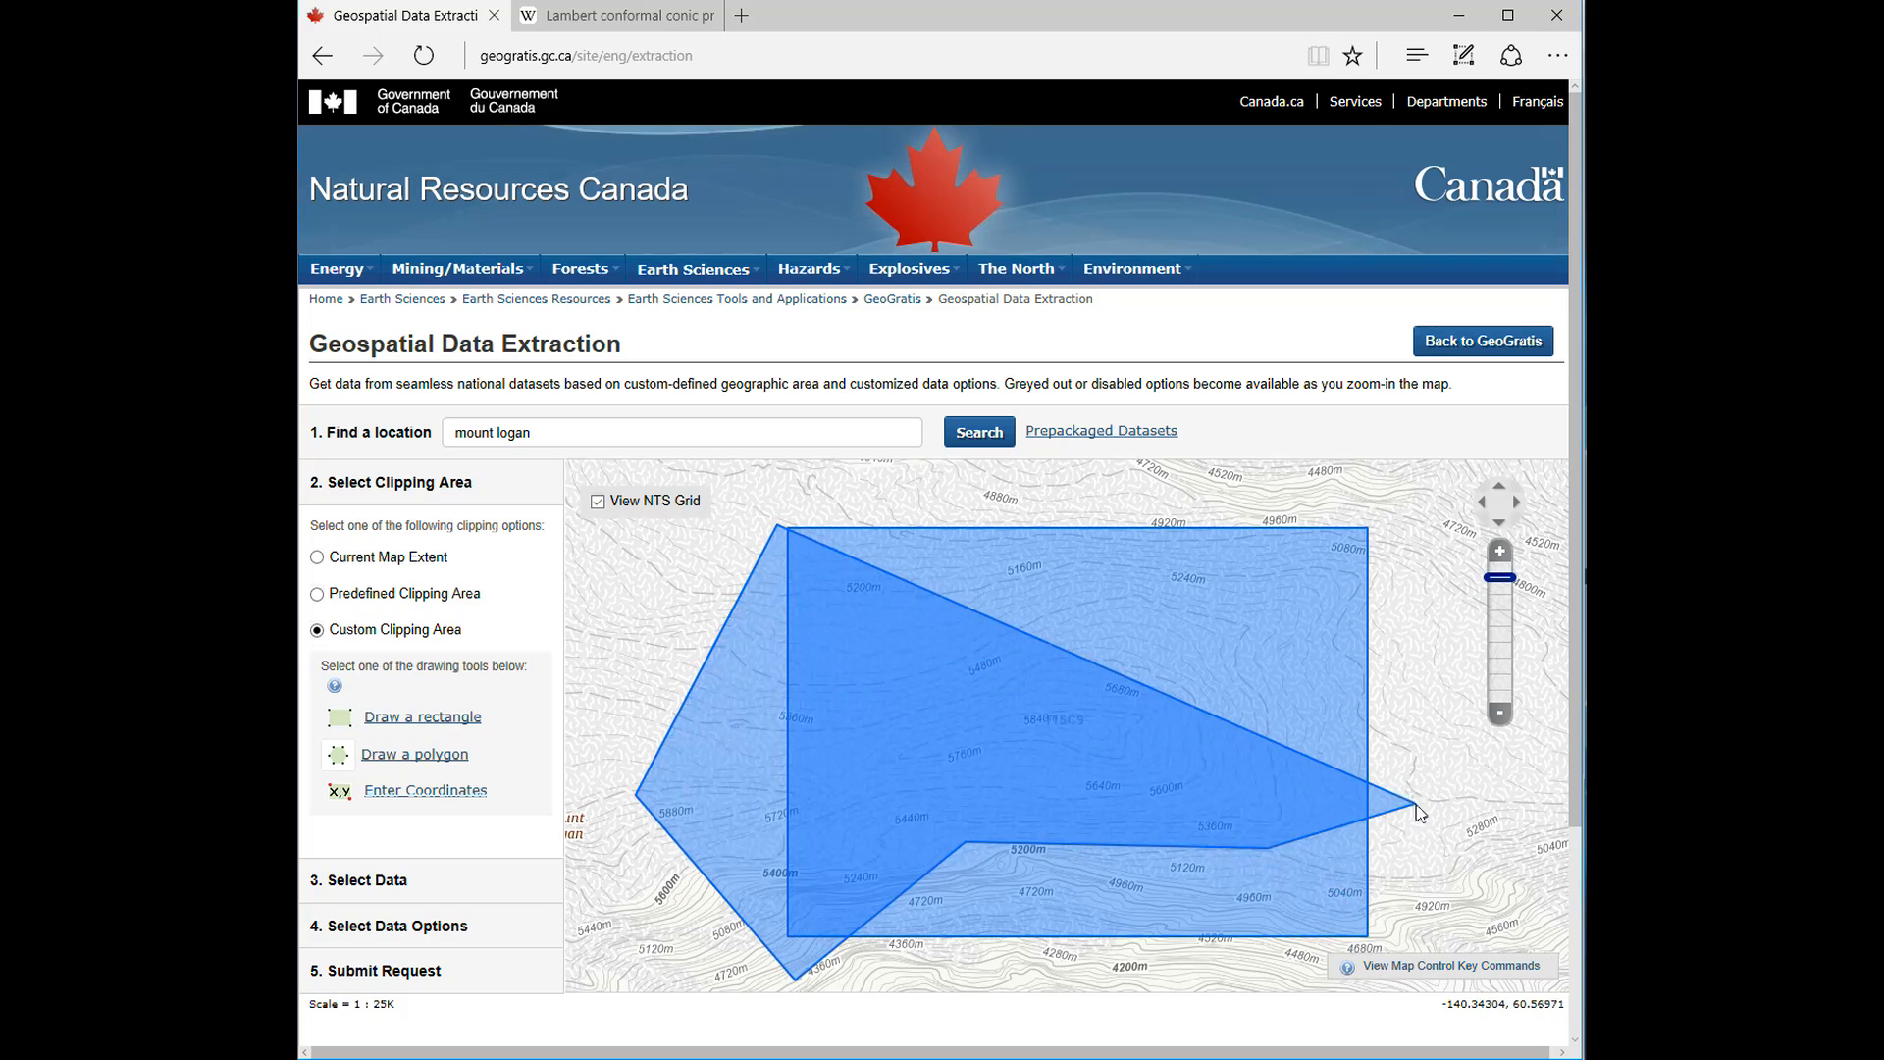
click(1303, 488)
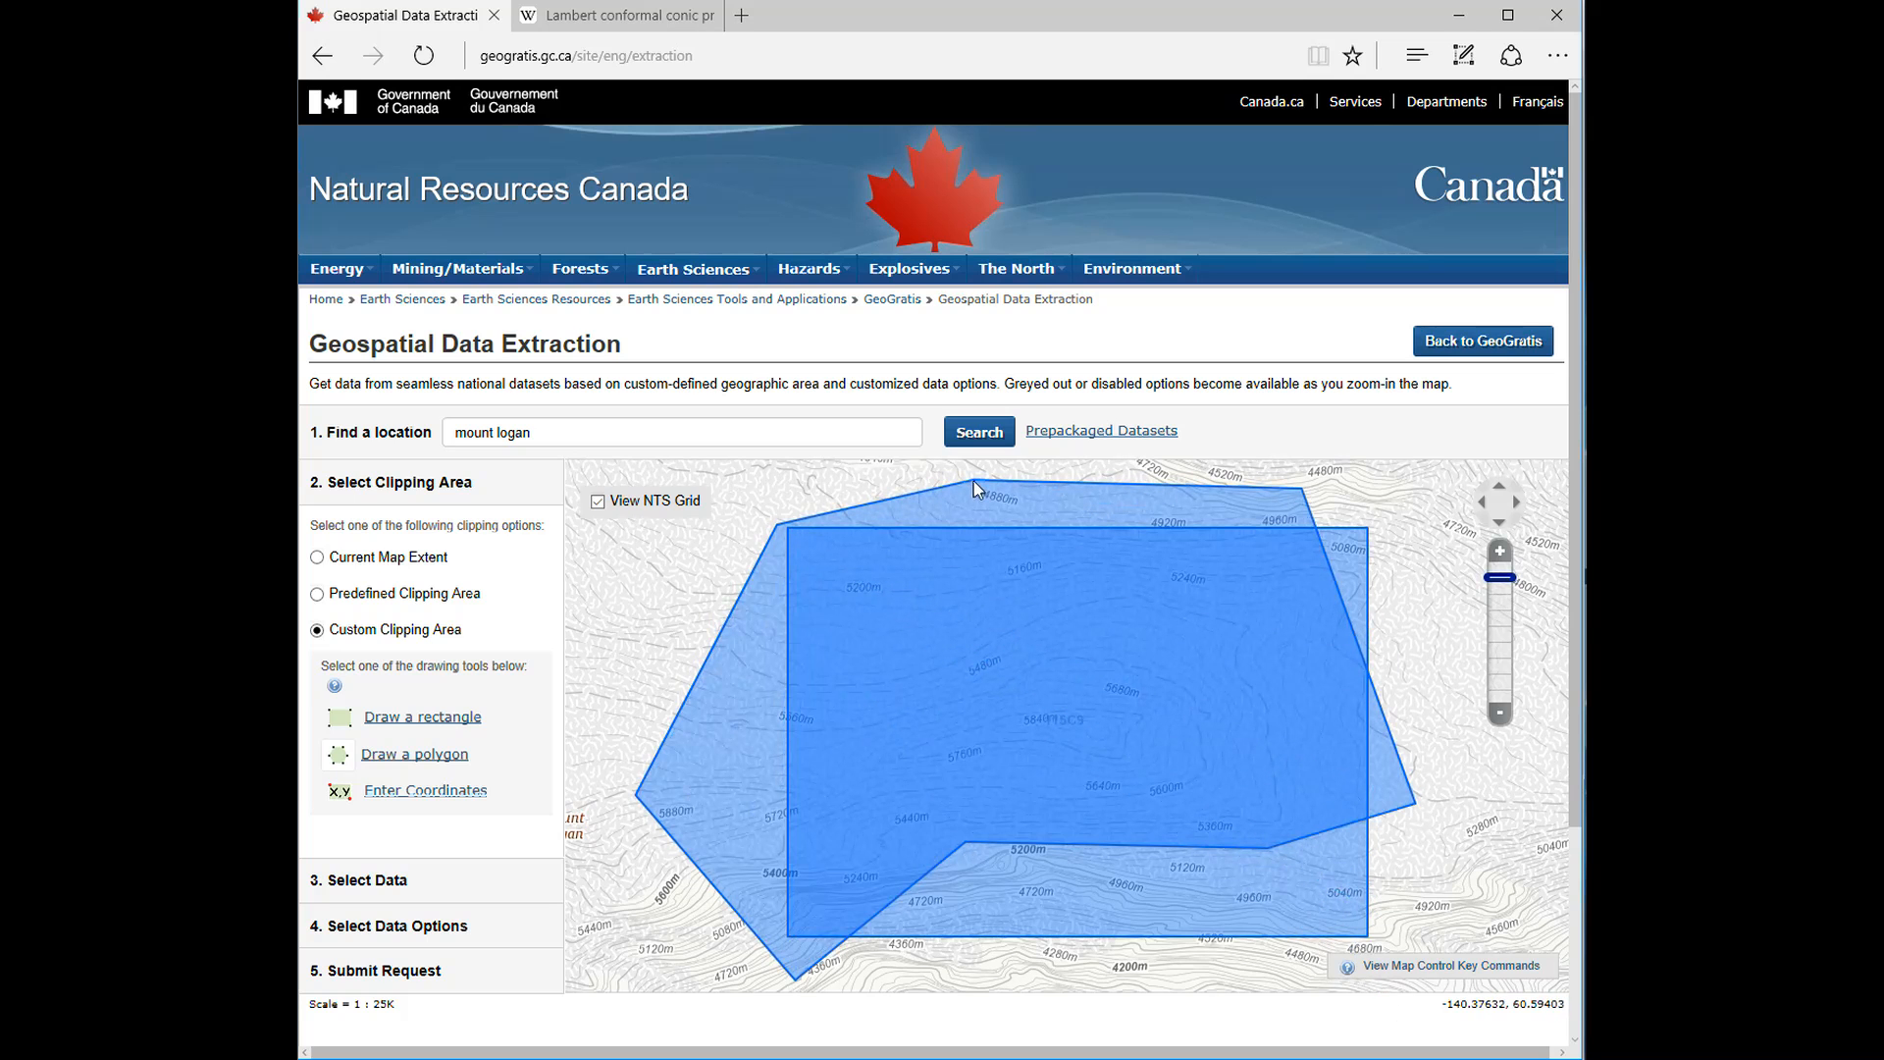
double_click(973, 481)
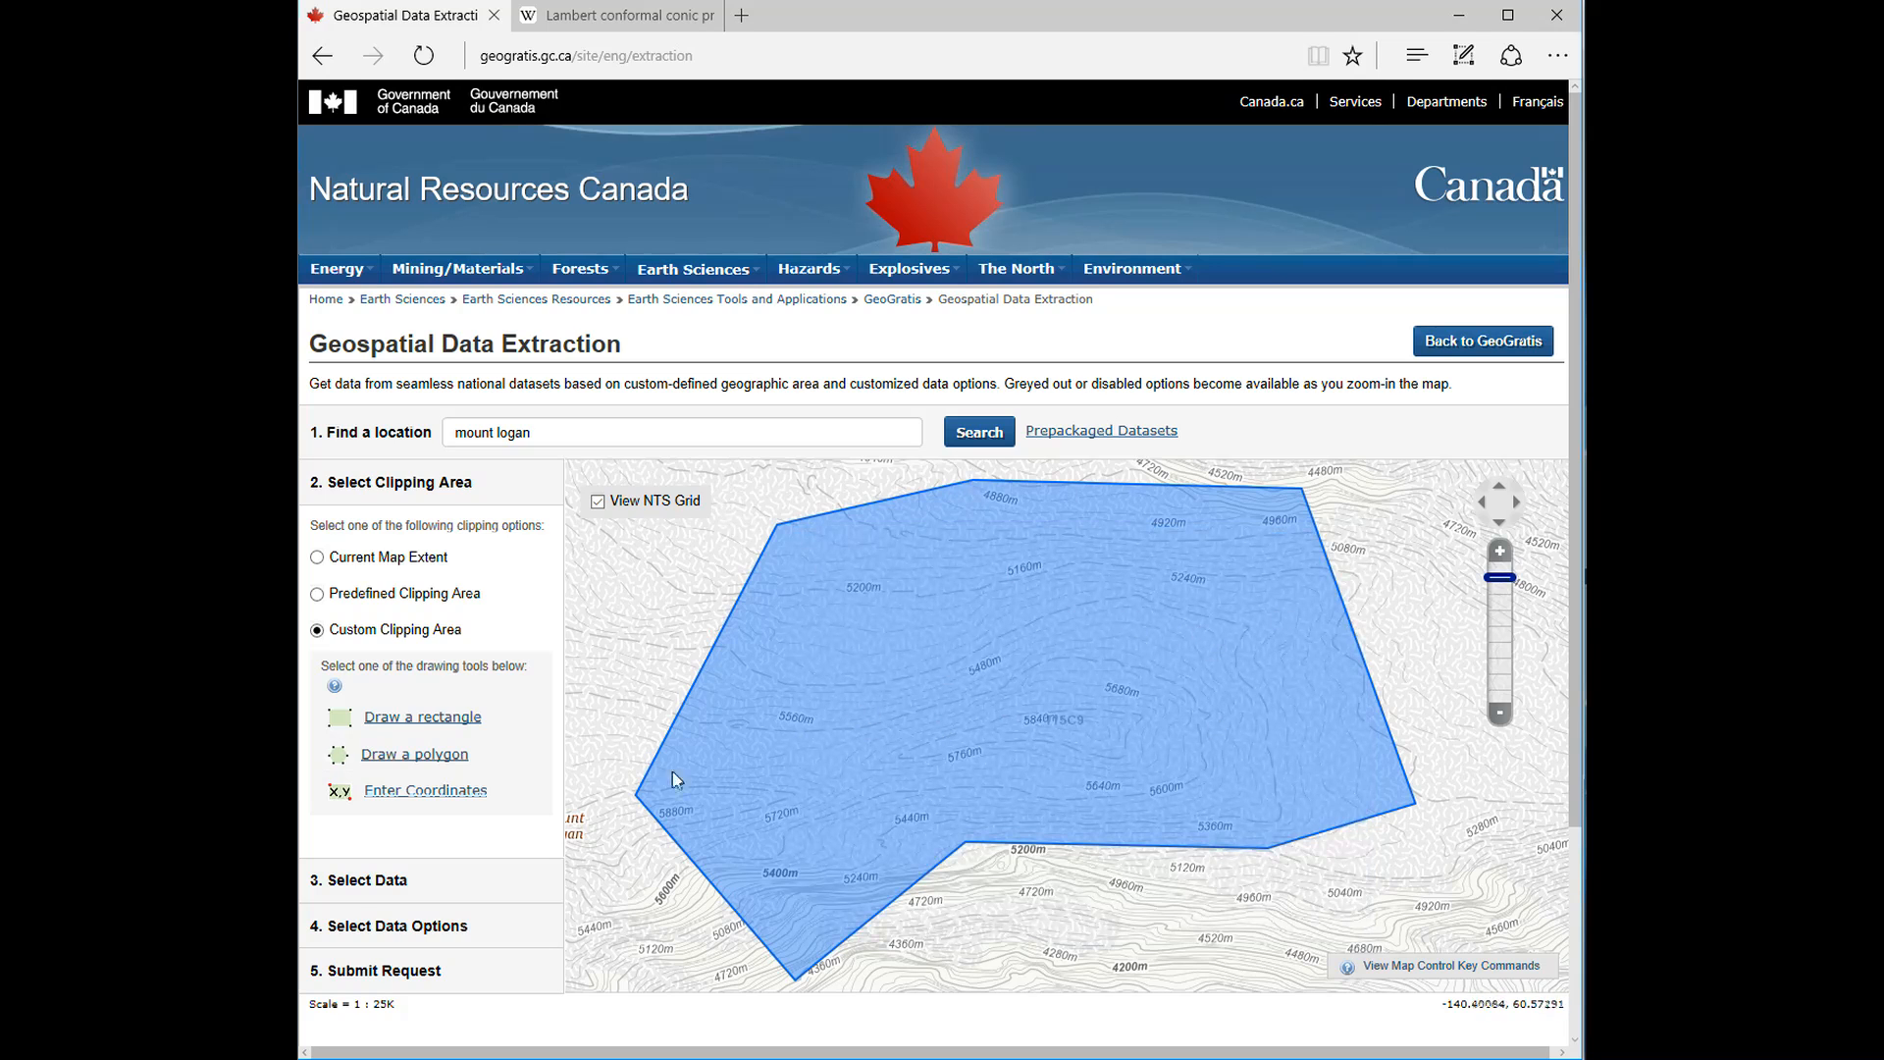
Open the dataset selection and read the information on the Surface Model (CDSM) elevation data
click(356, 881)
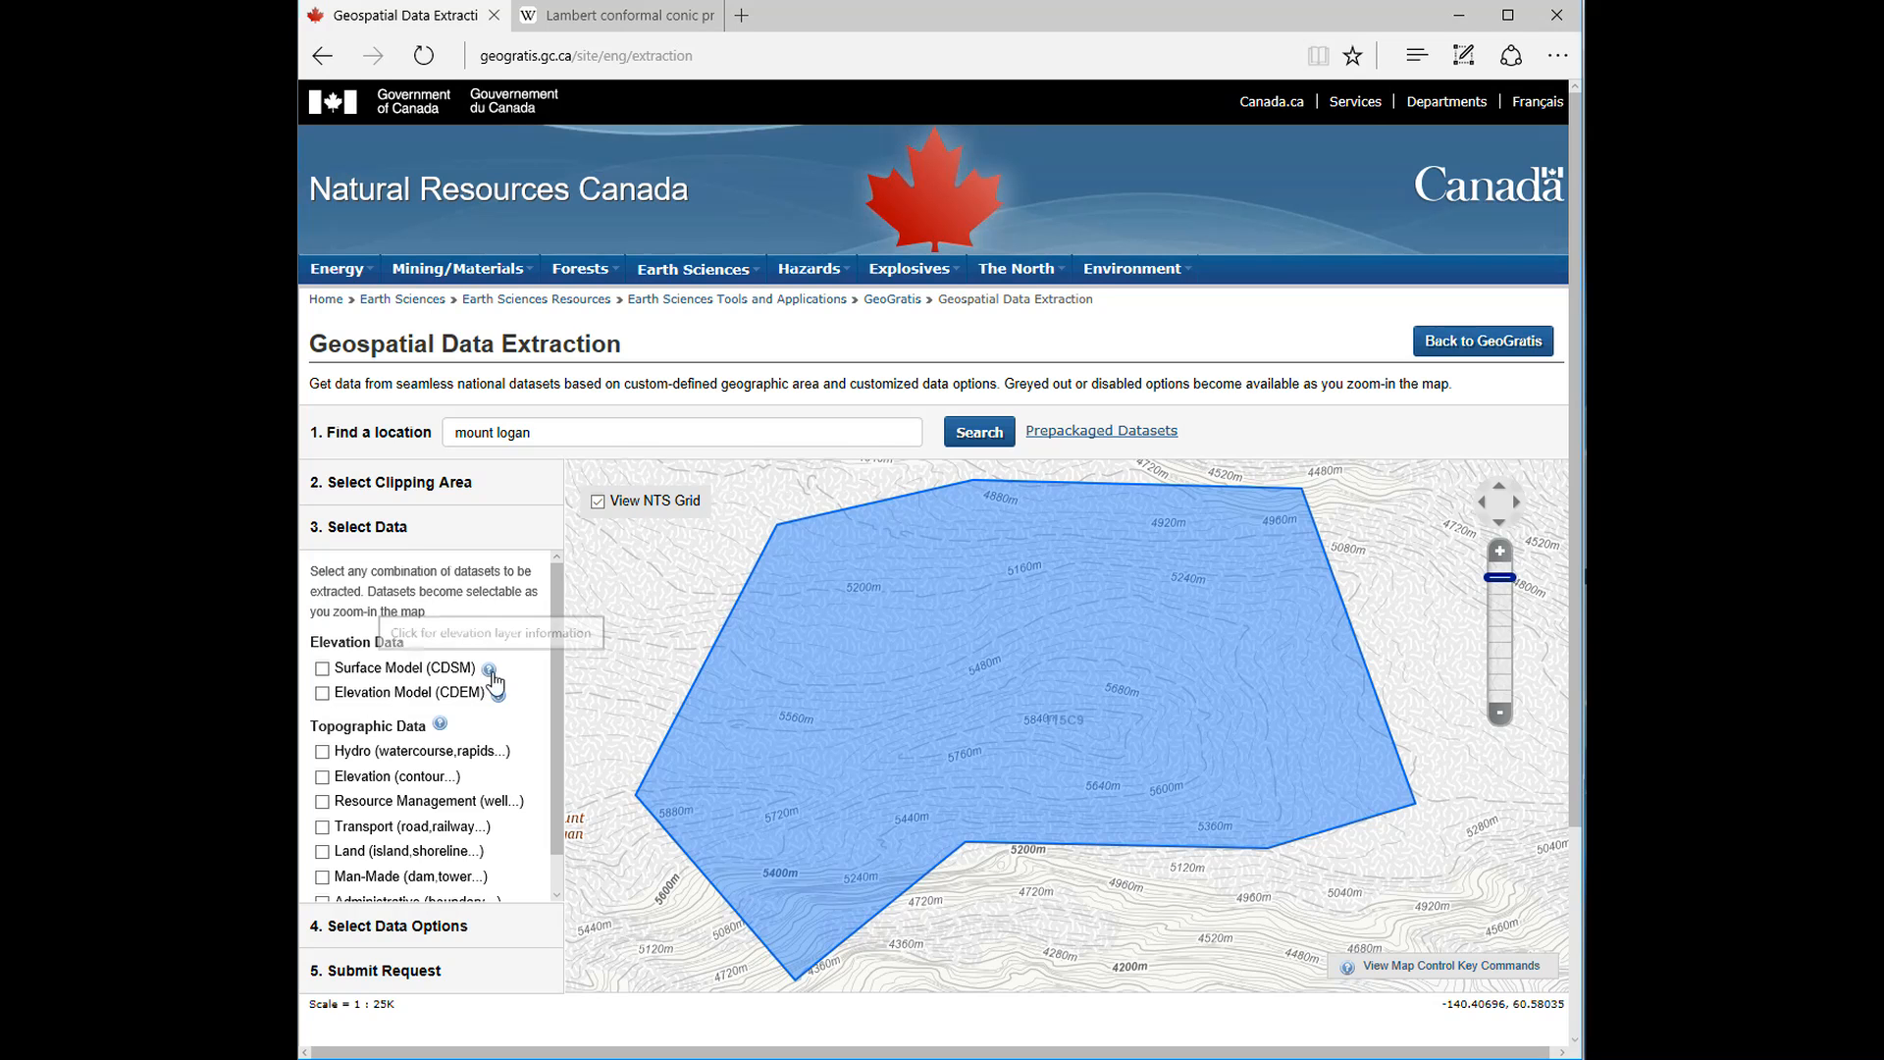
click(489, 671)
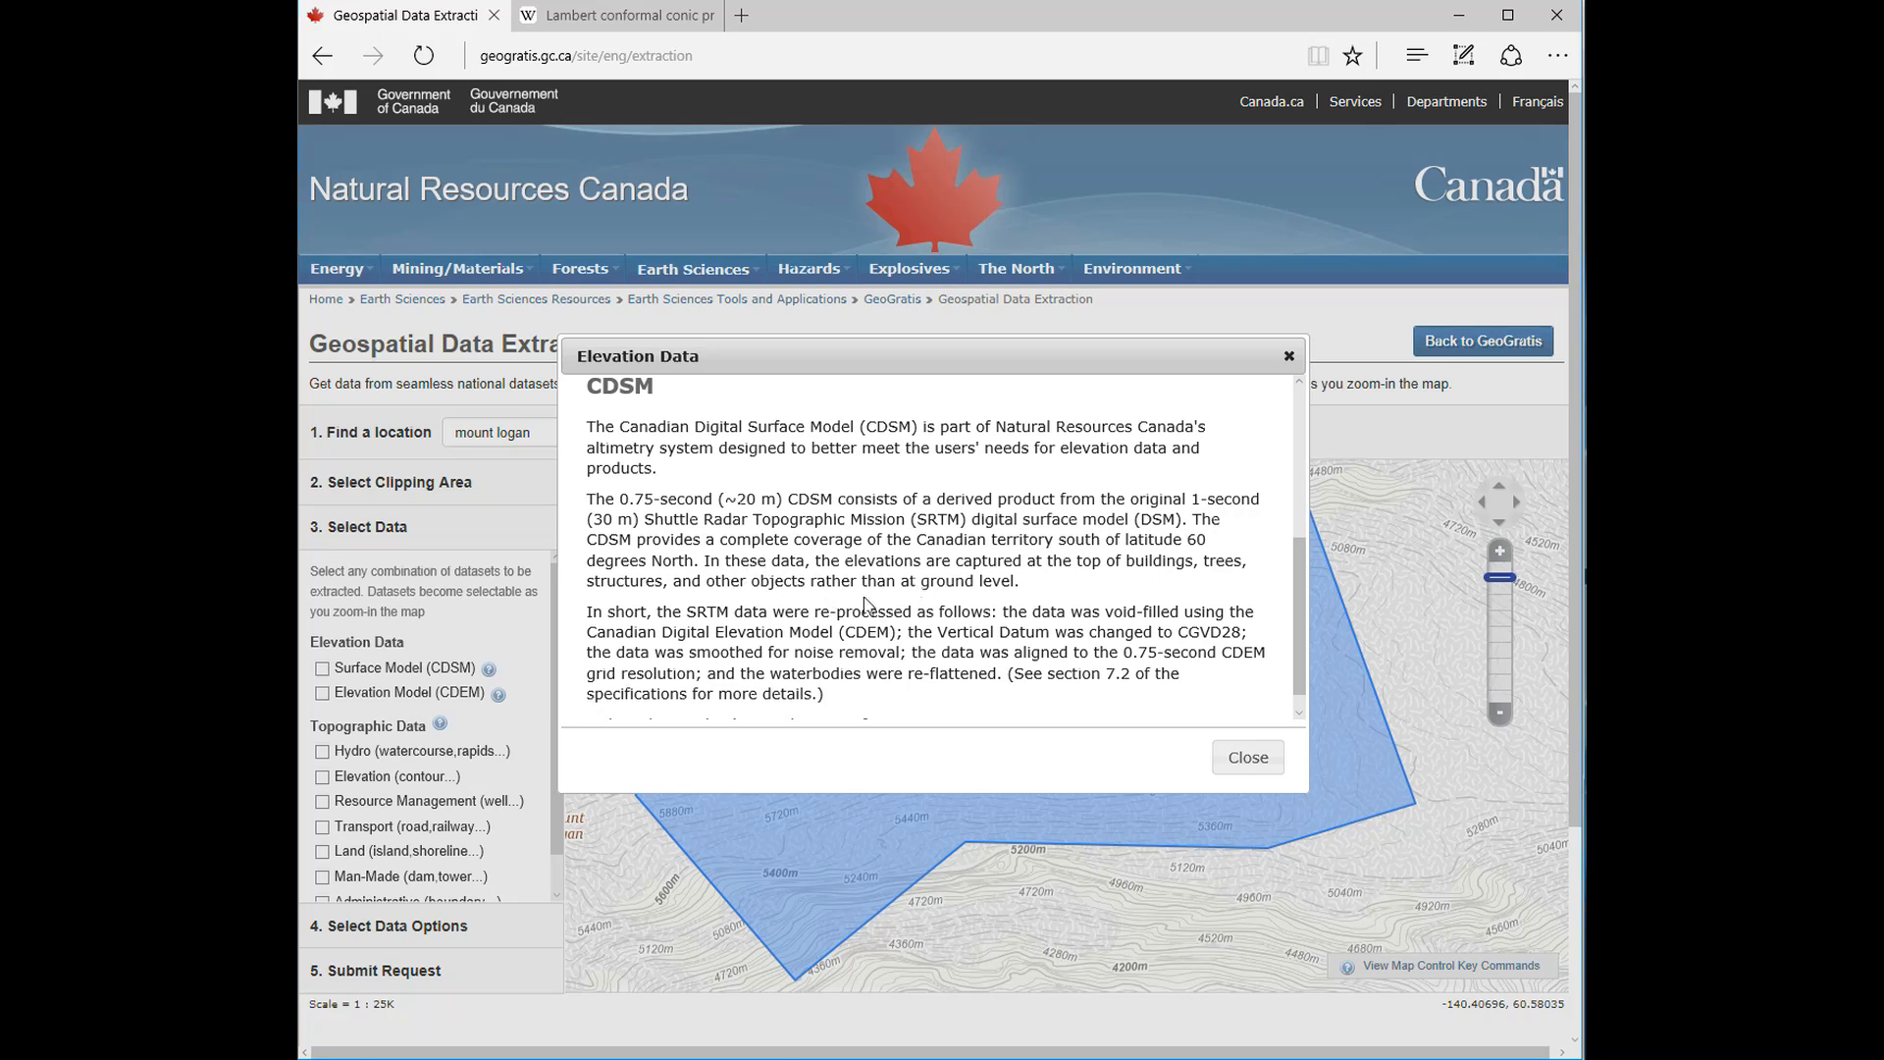
click(1256, 760)
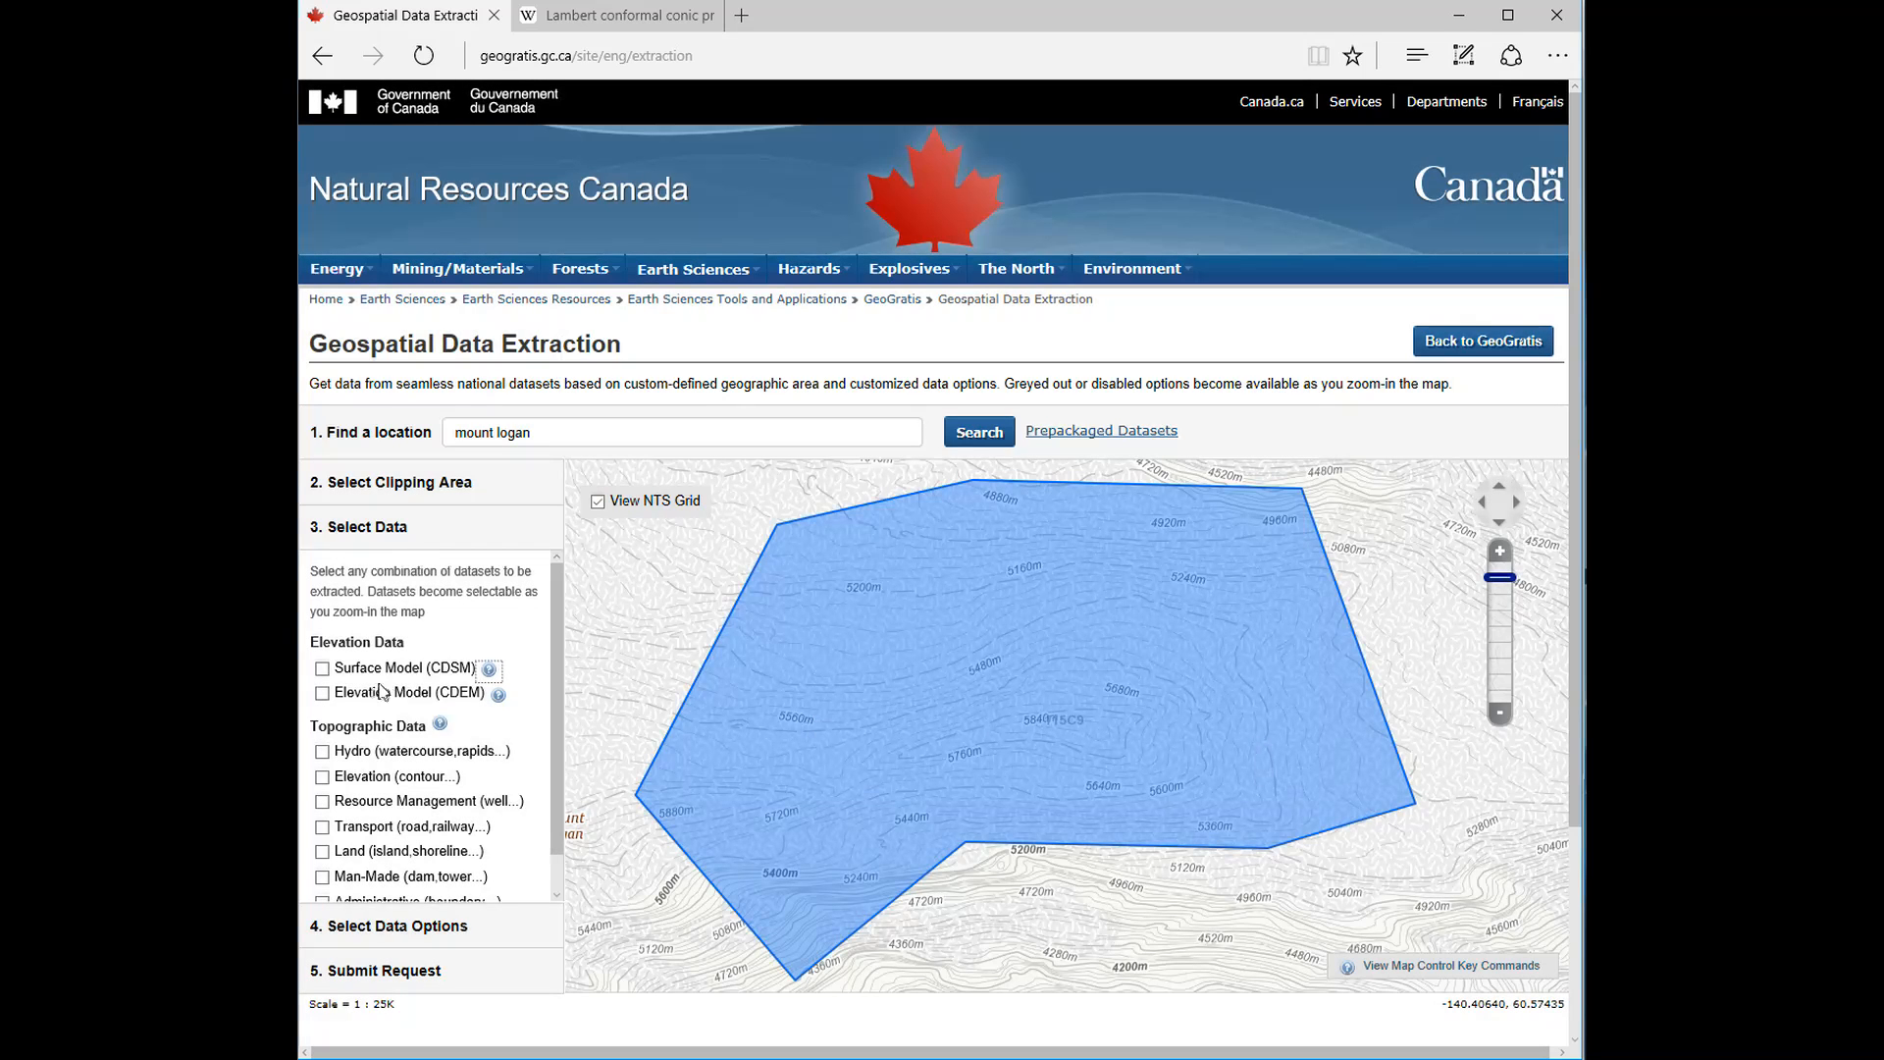
Select the Elevation Model (CDEM) dataset and enable Point Data as its product option
click(322, 694)
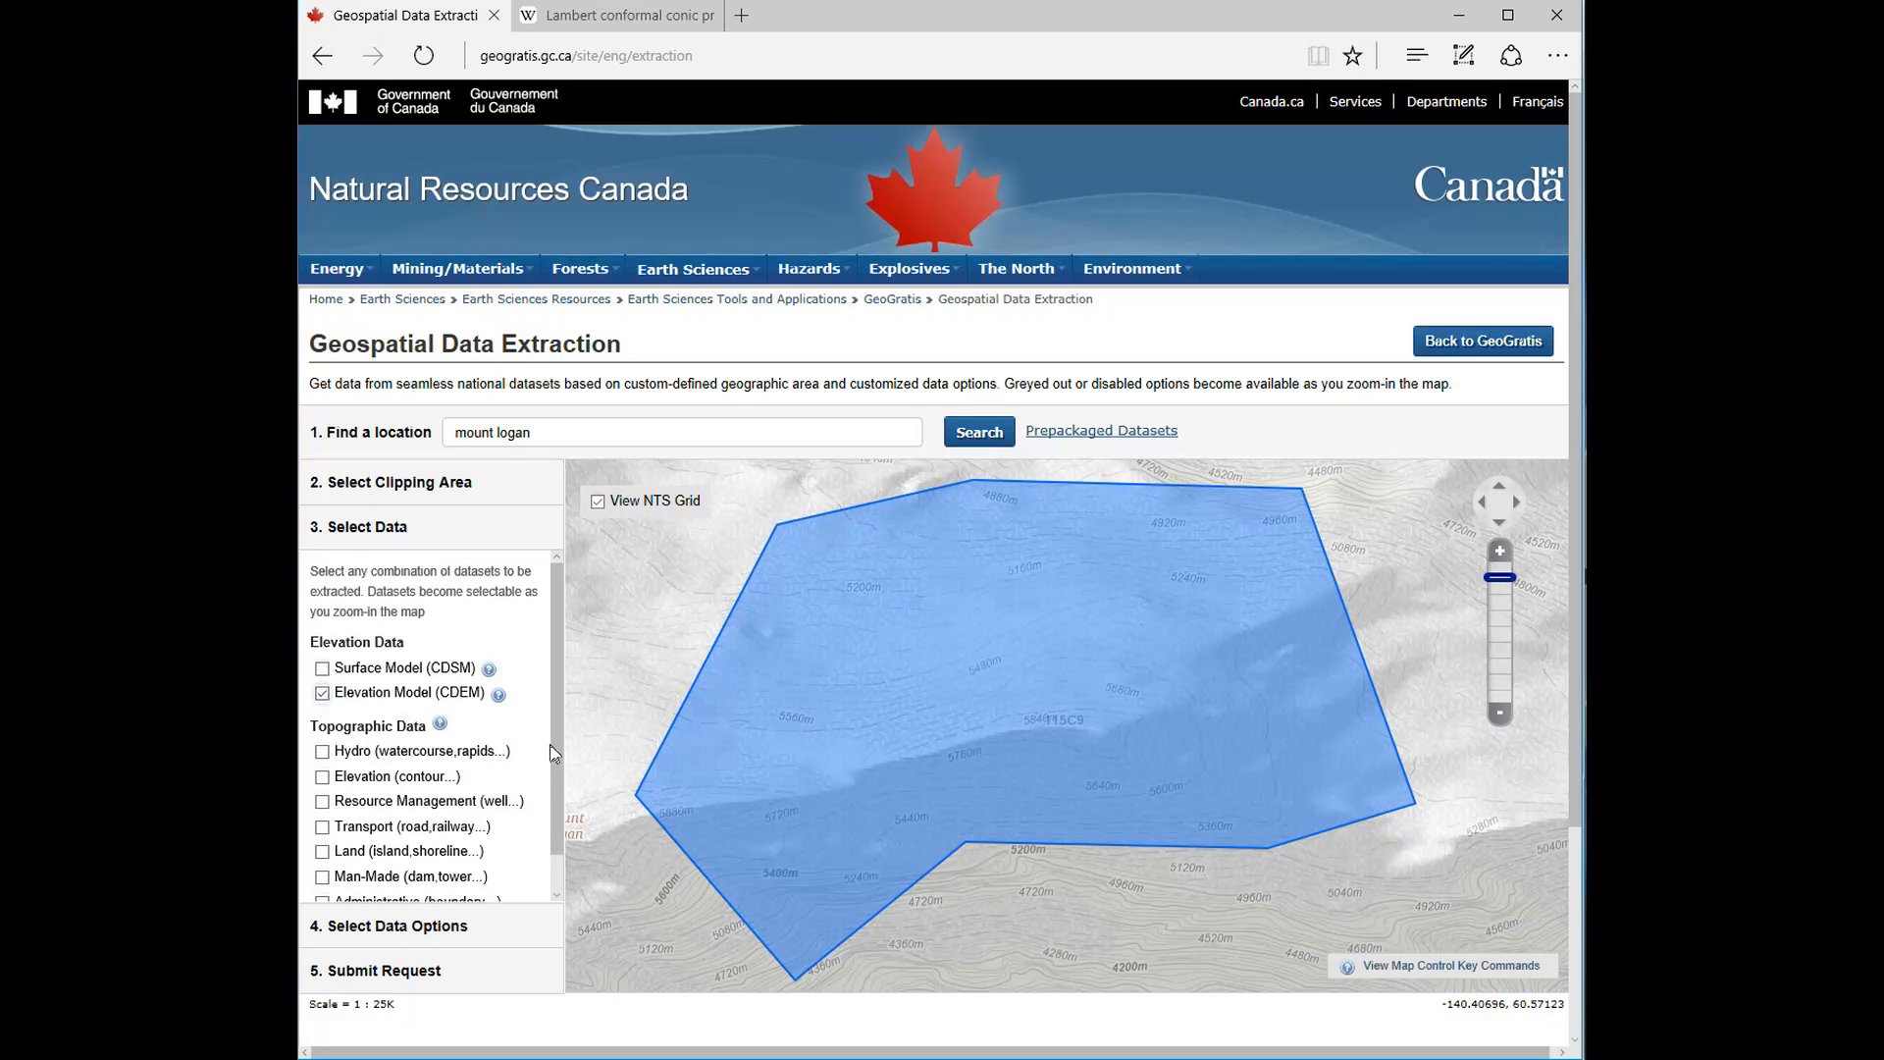
scroll(551, 740, down, 1)
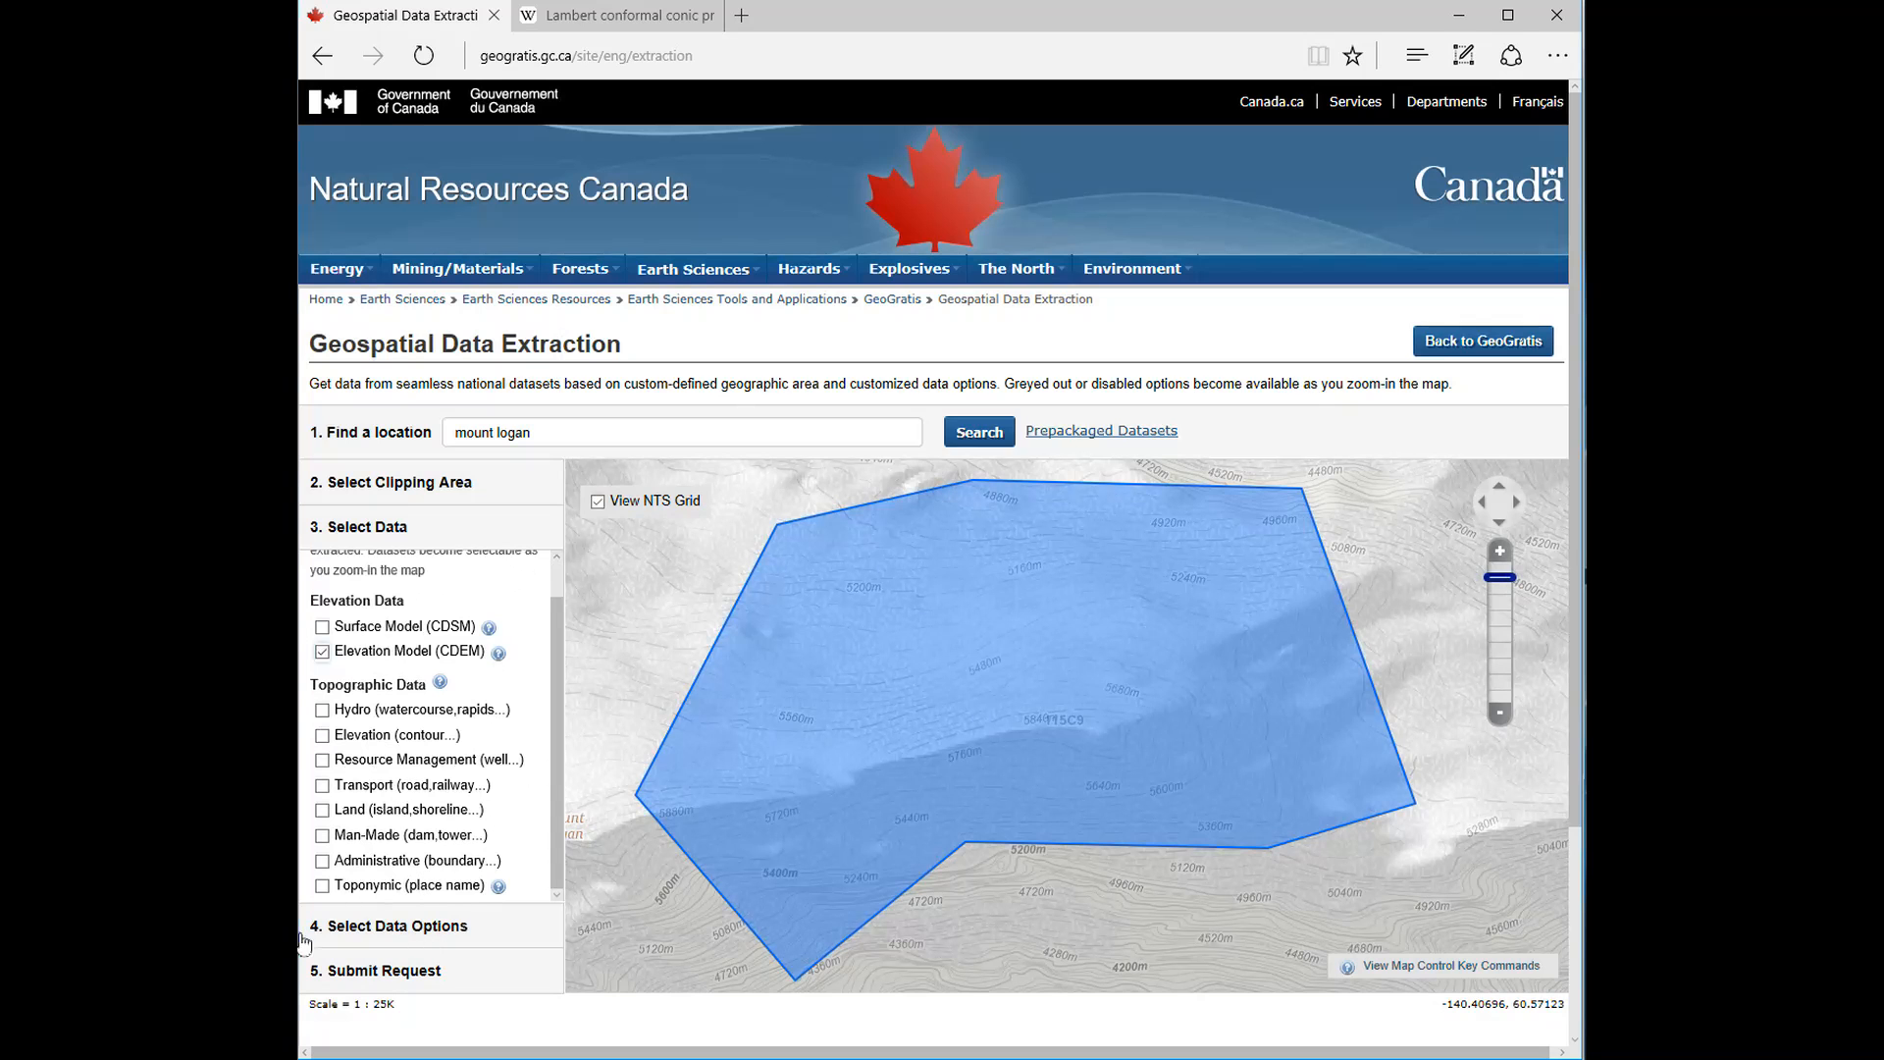
click(356, 928)
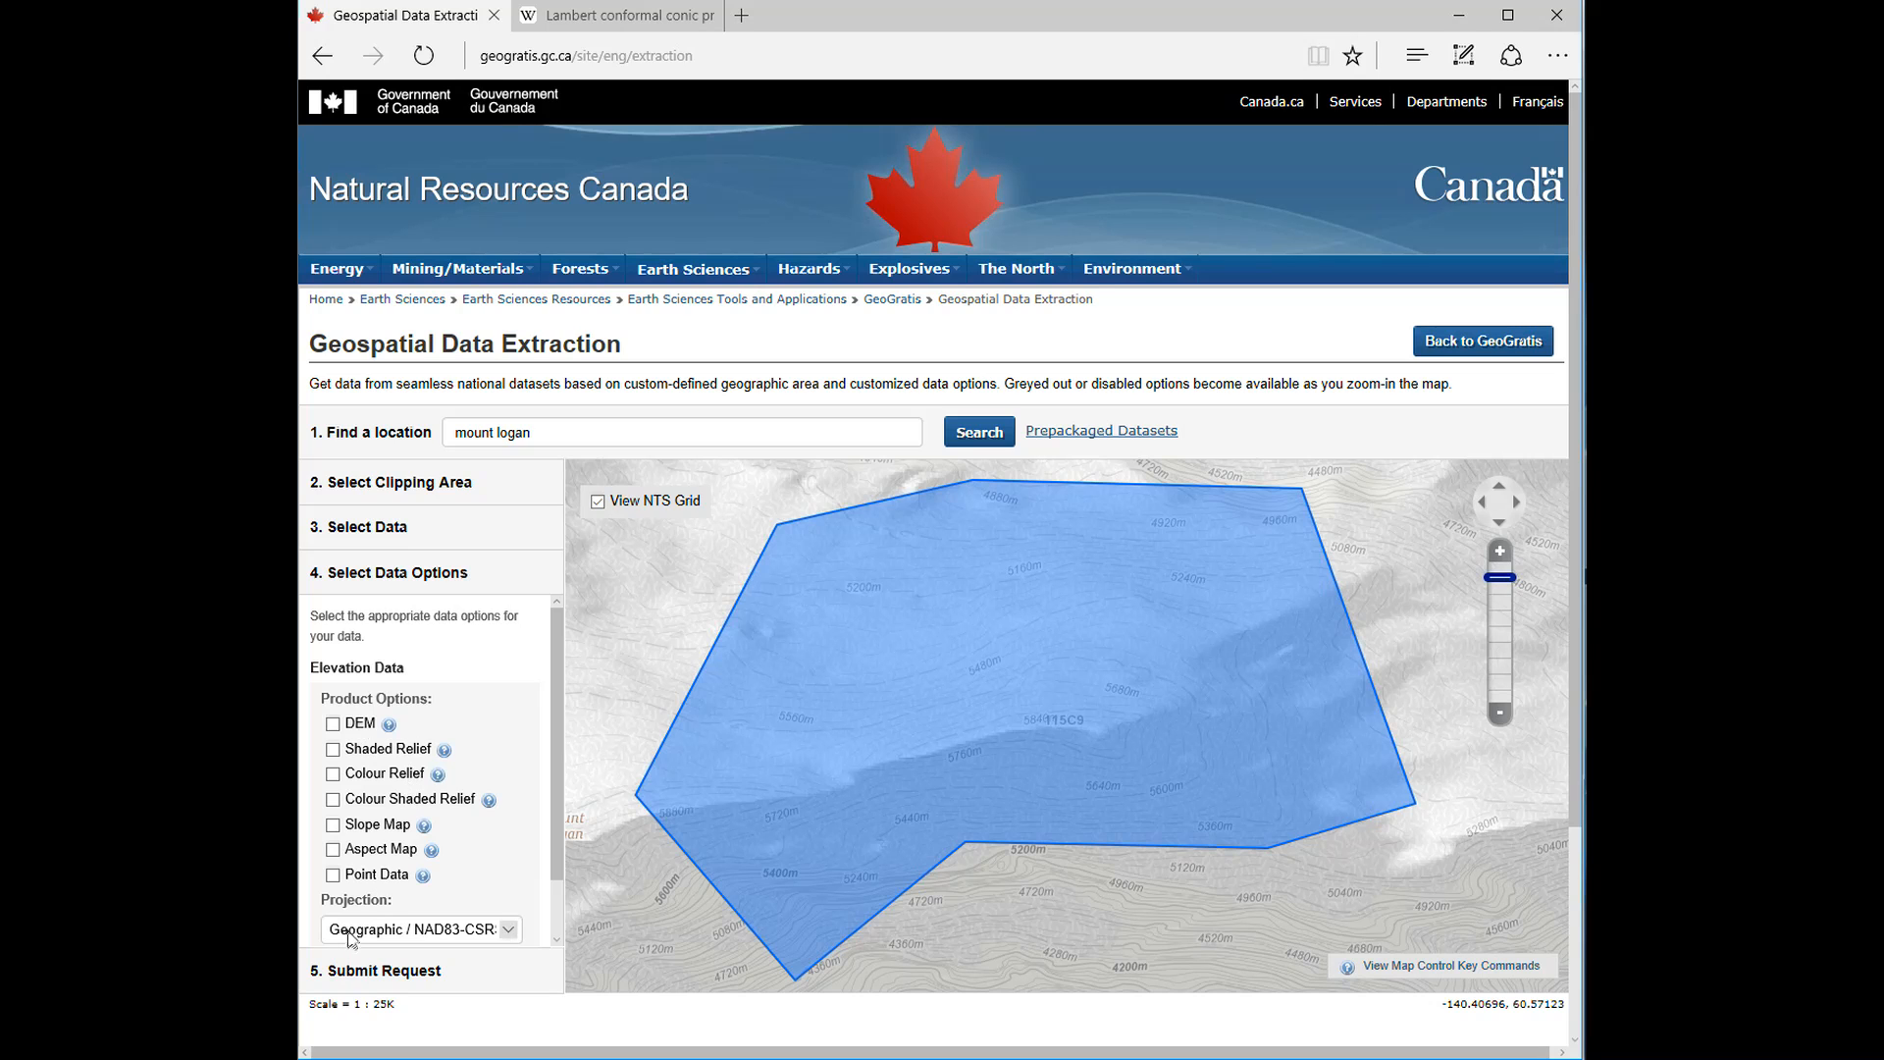
click(332, 875)
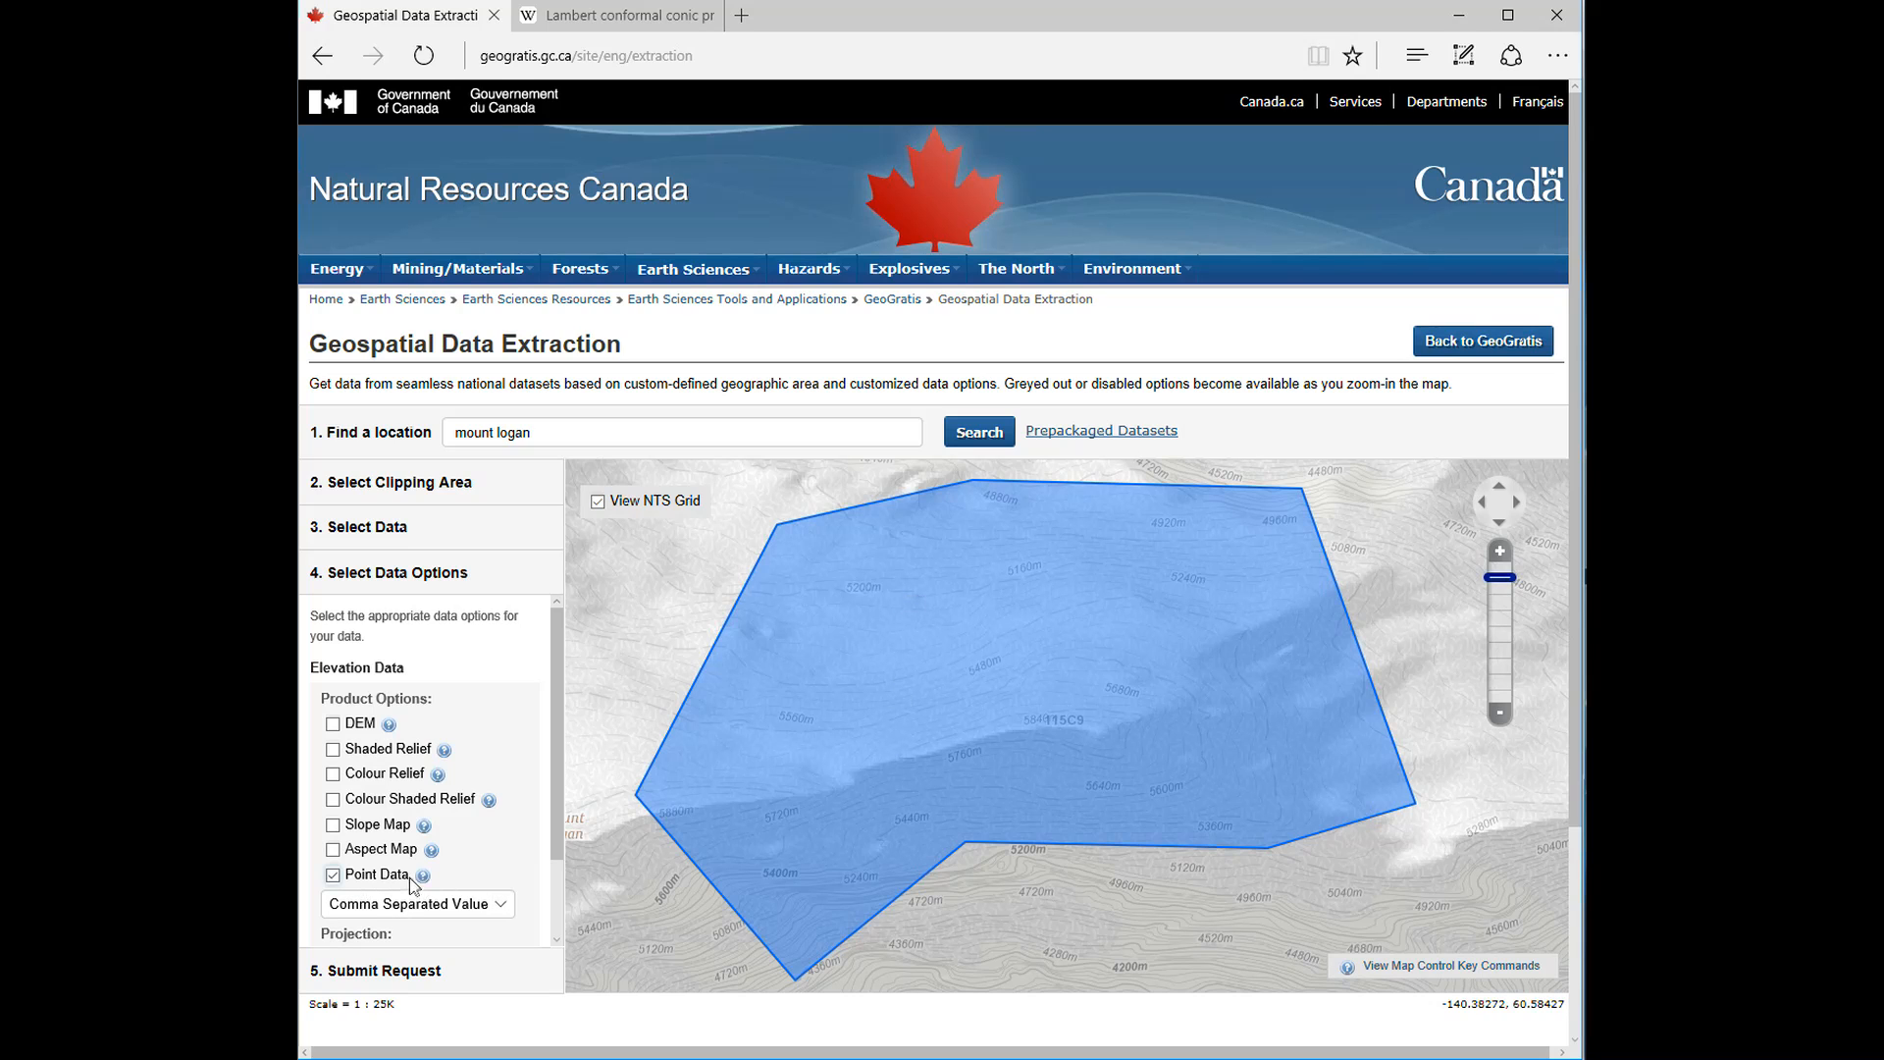
Set the projection to Lambert conformal conic / NAD83-CSRS (EPSG:3979) with a resolution of 20 m
drag(554, 817, 557, 944)
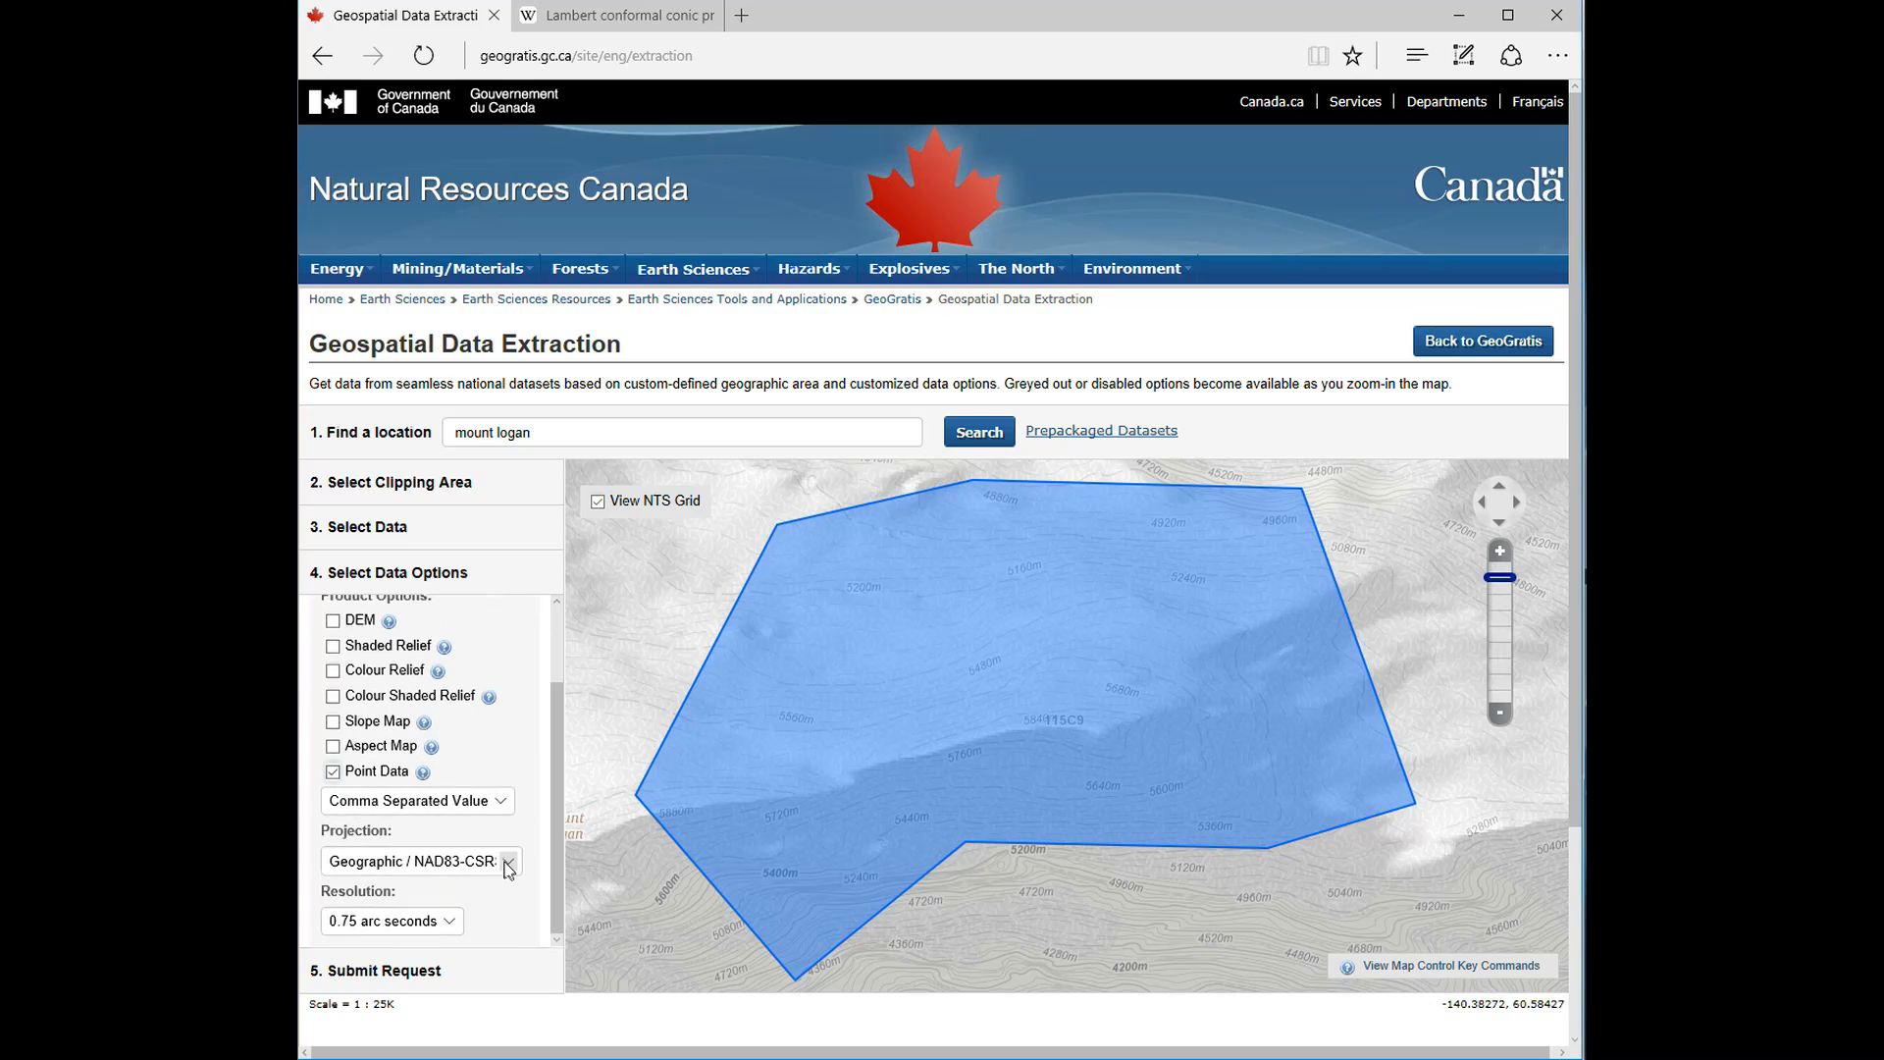
click(449, 922)
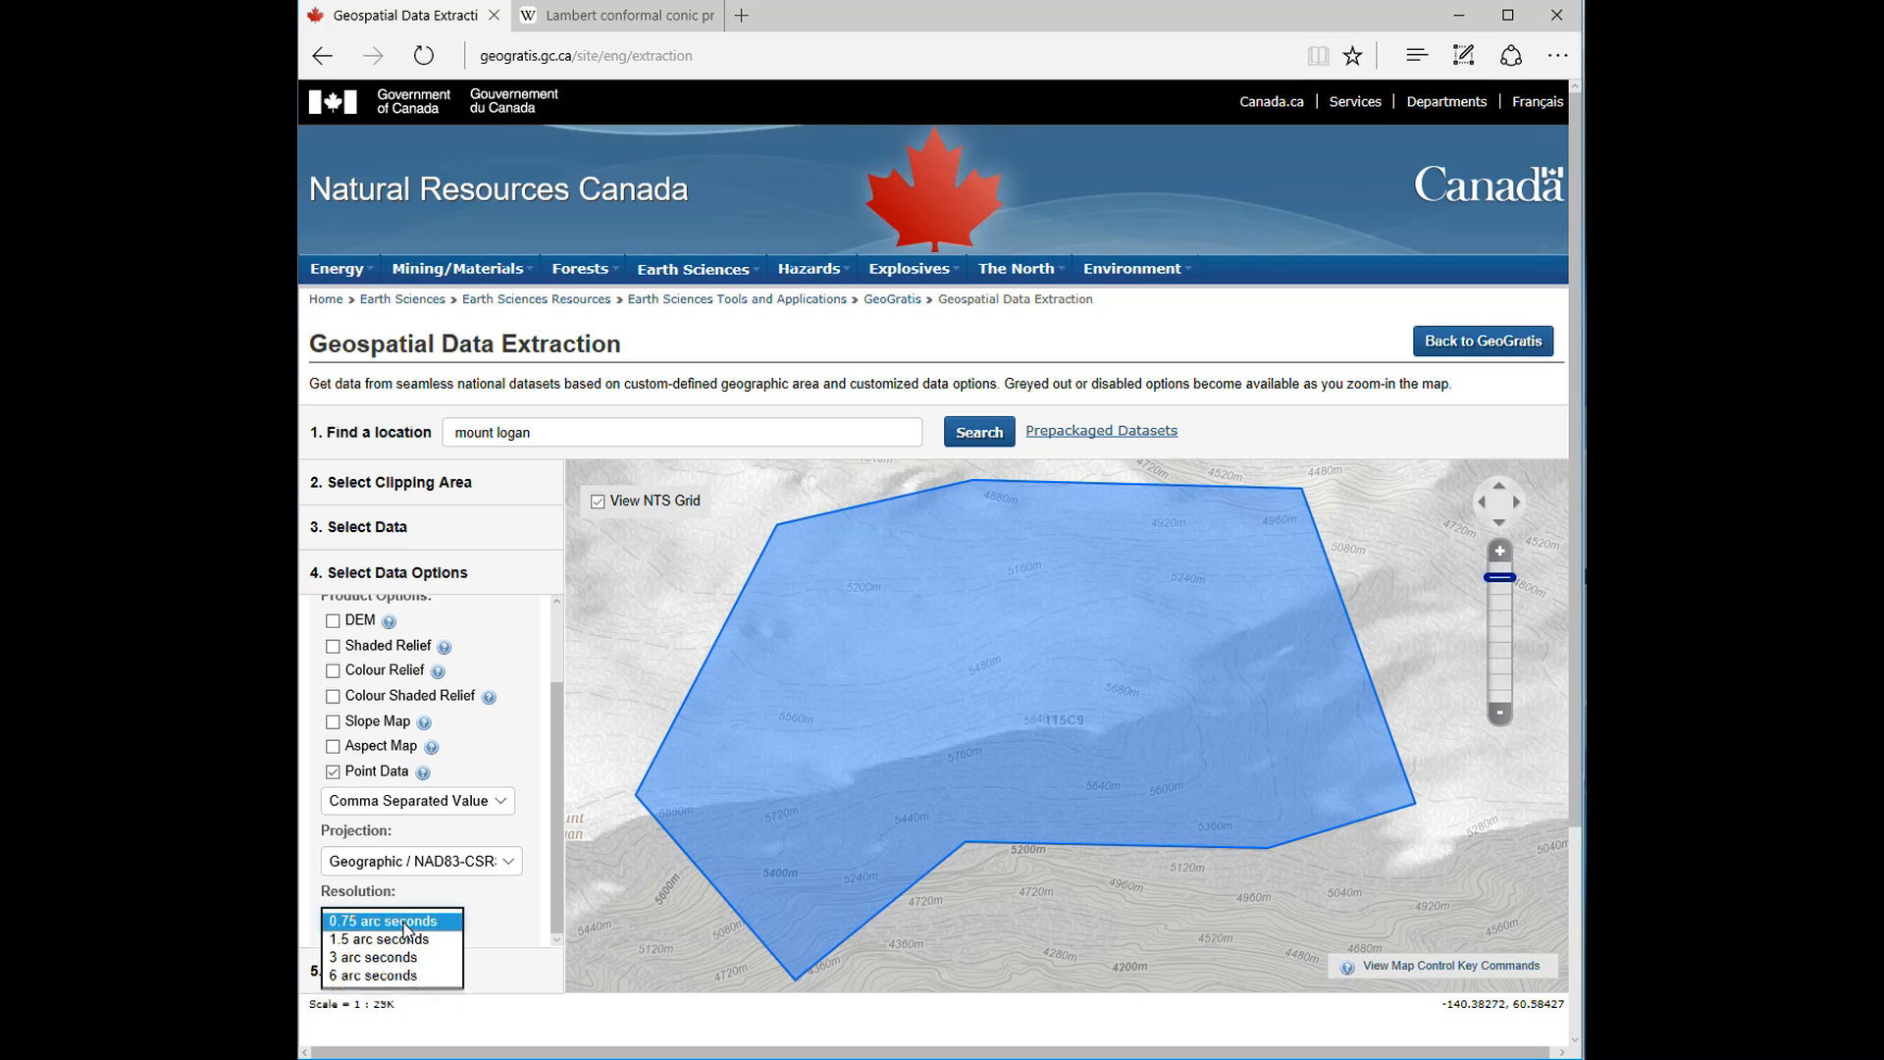
click(403, 922)
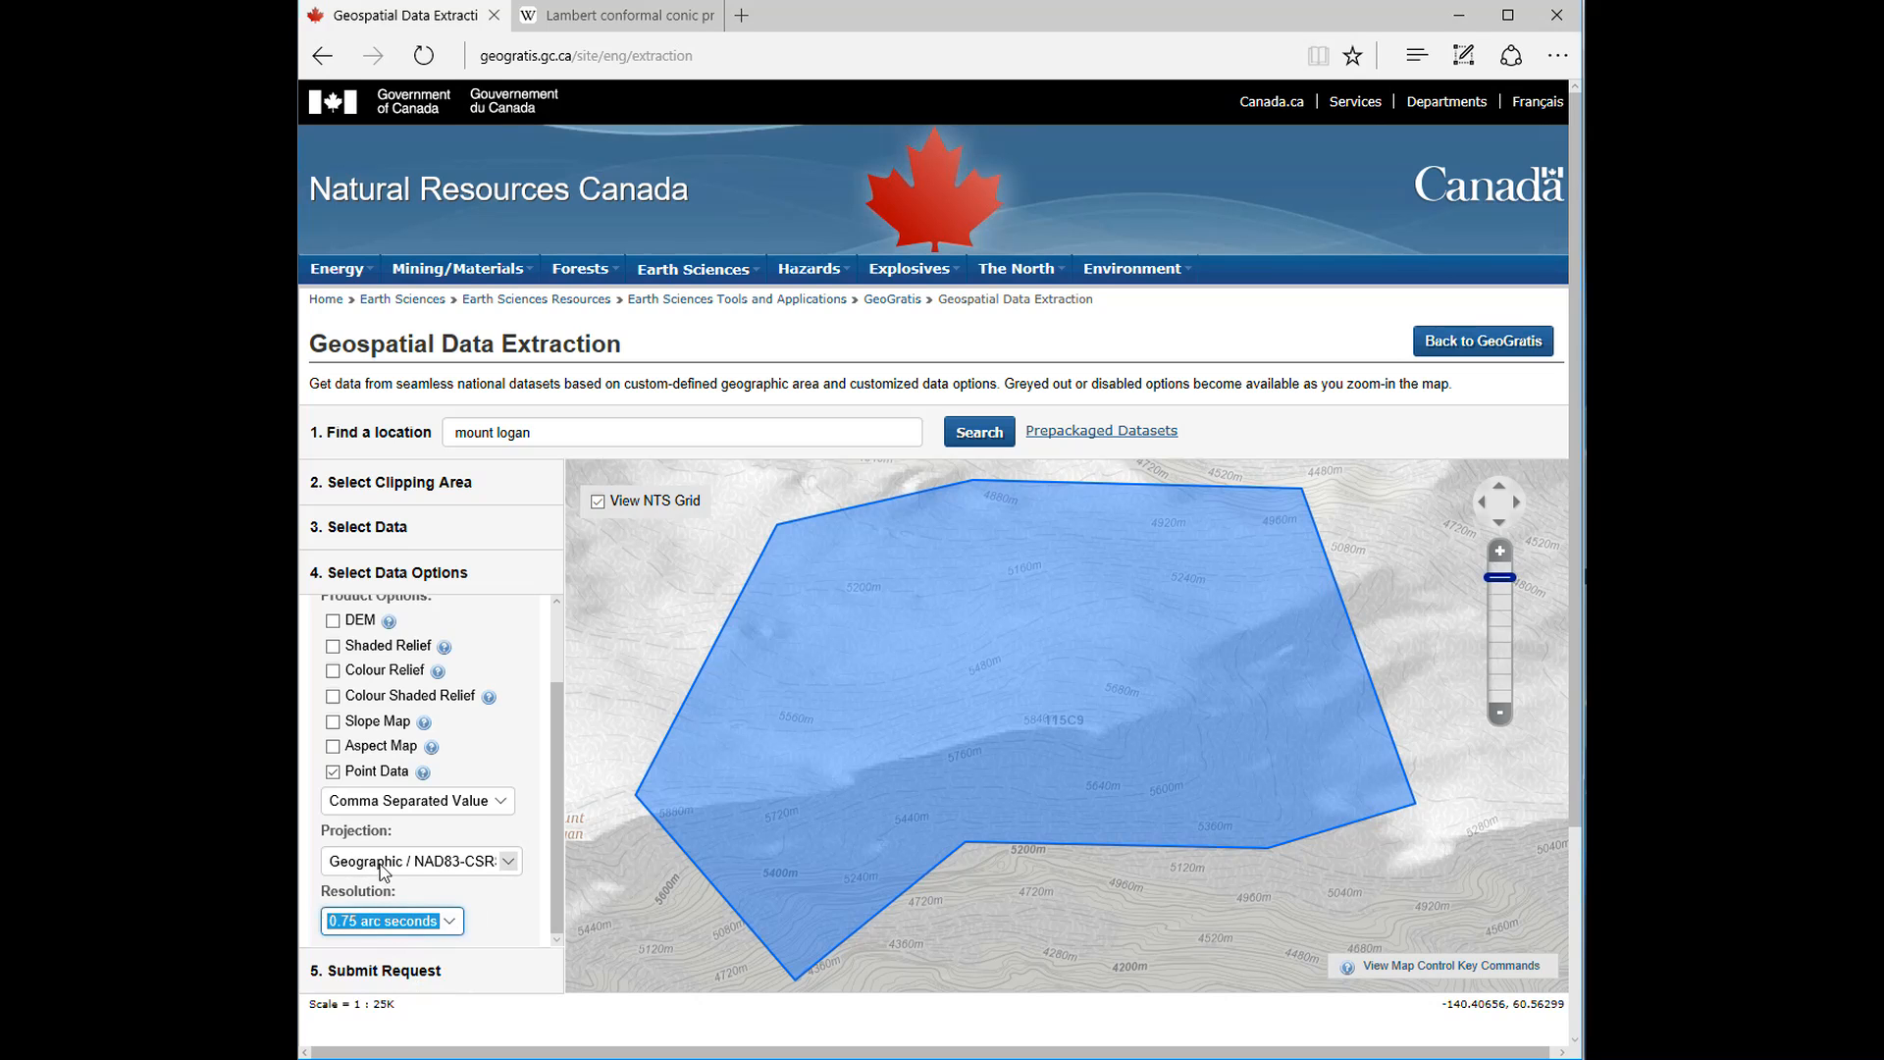
click(508, 863)
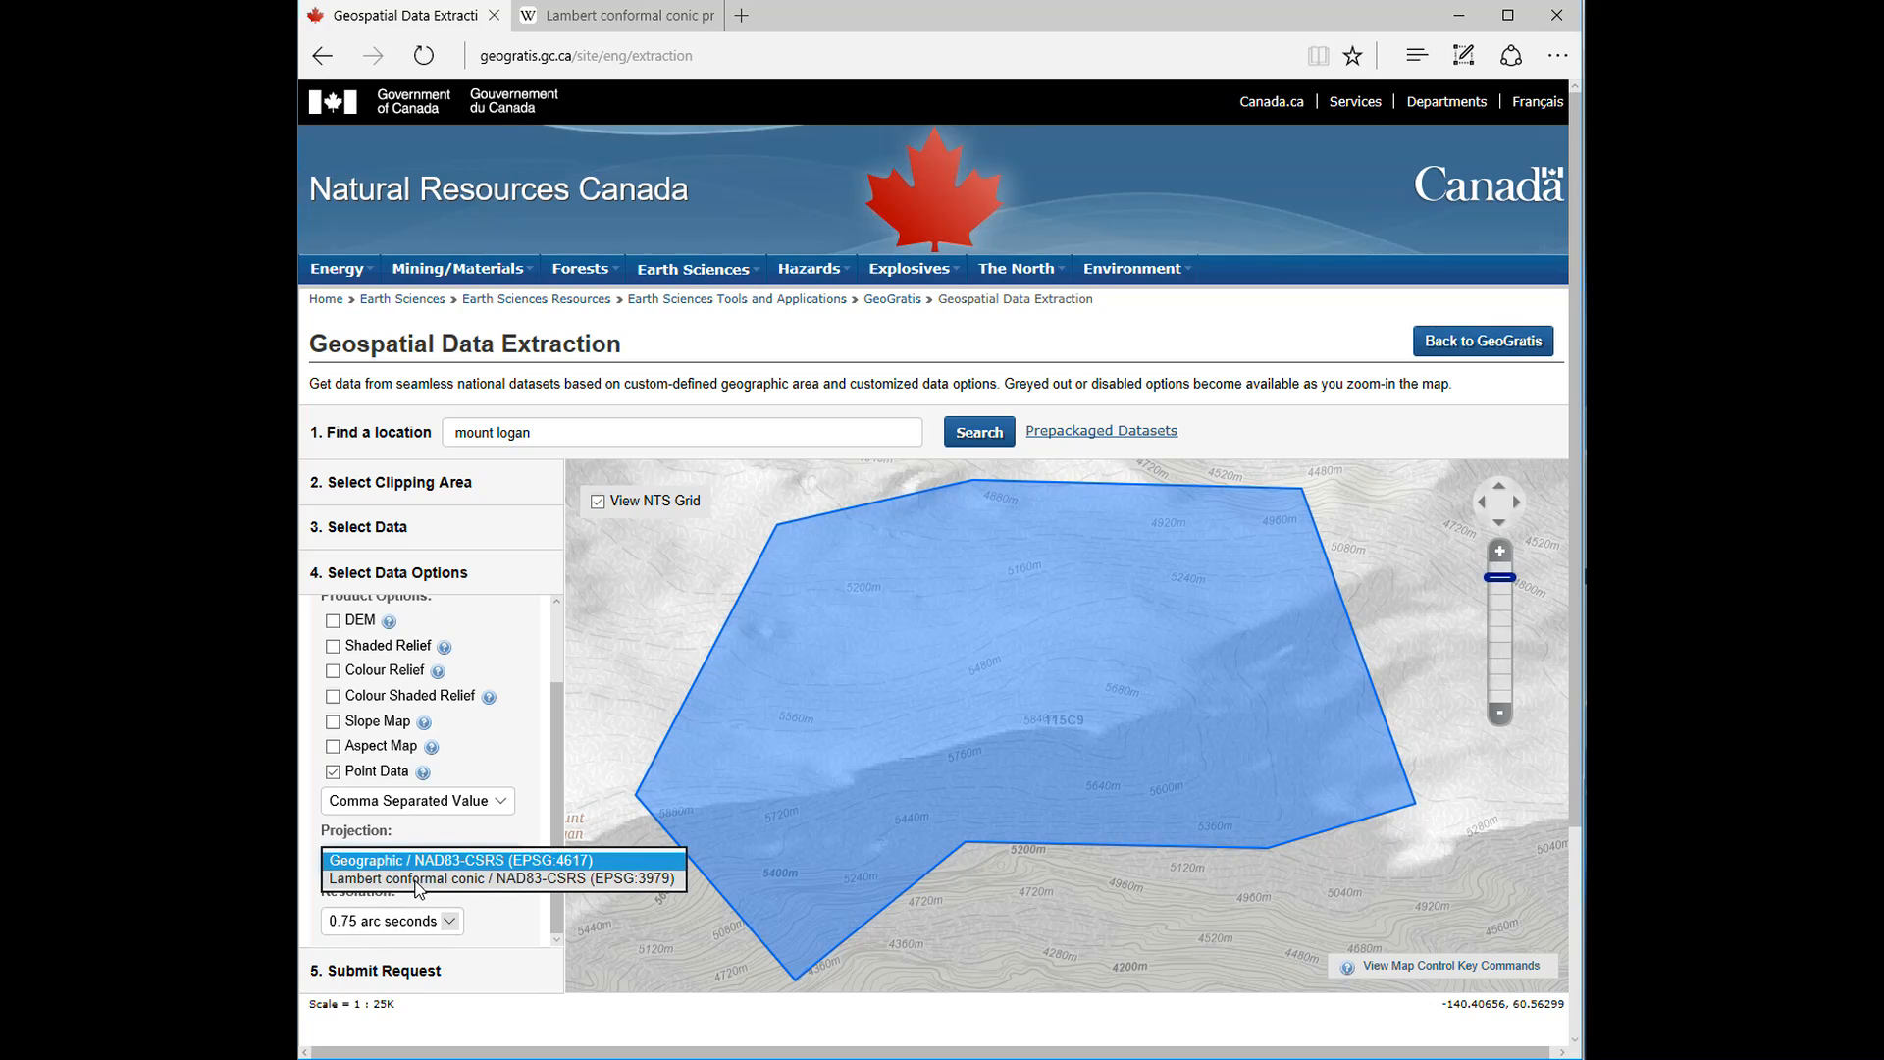
click(415, 881)
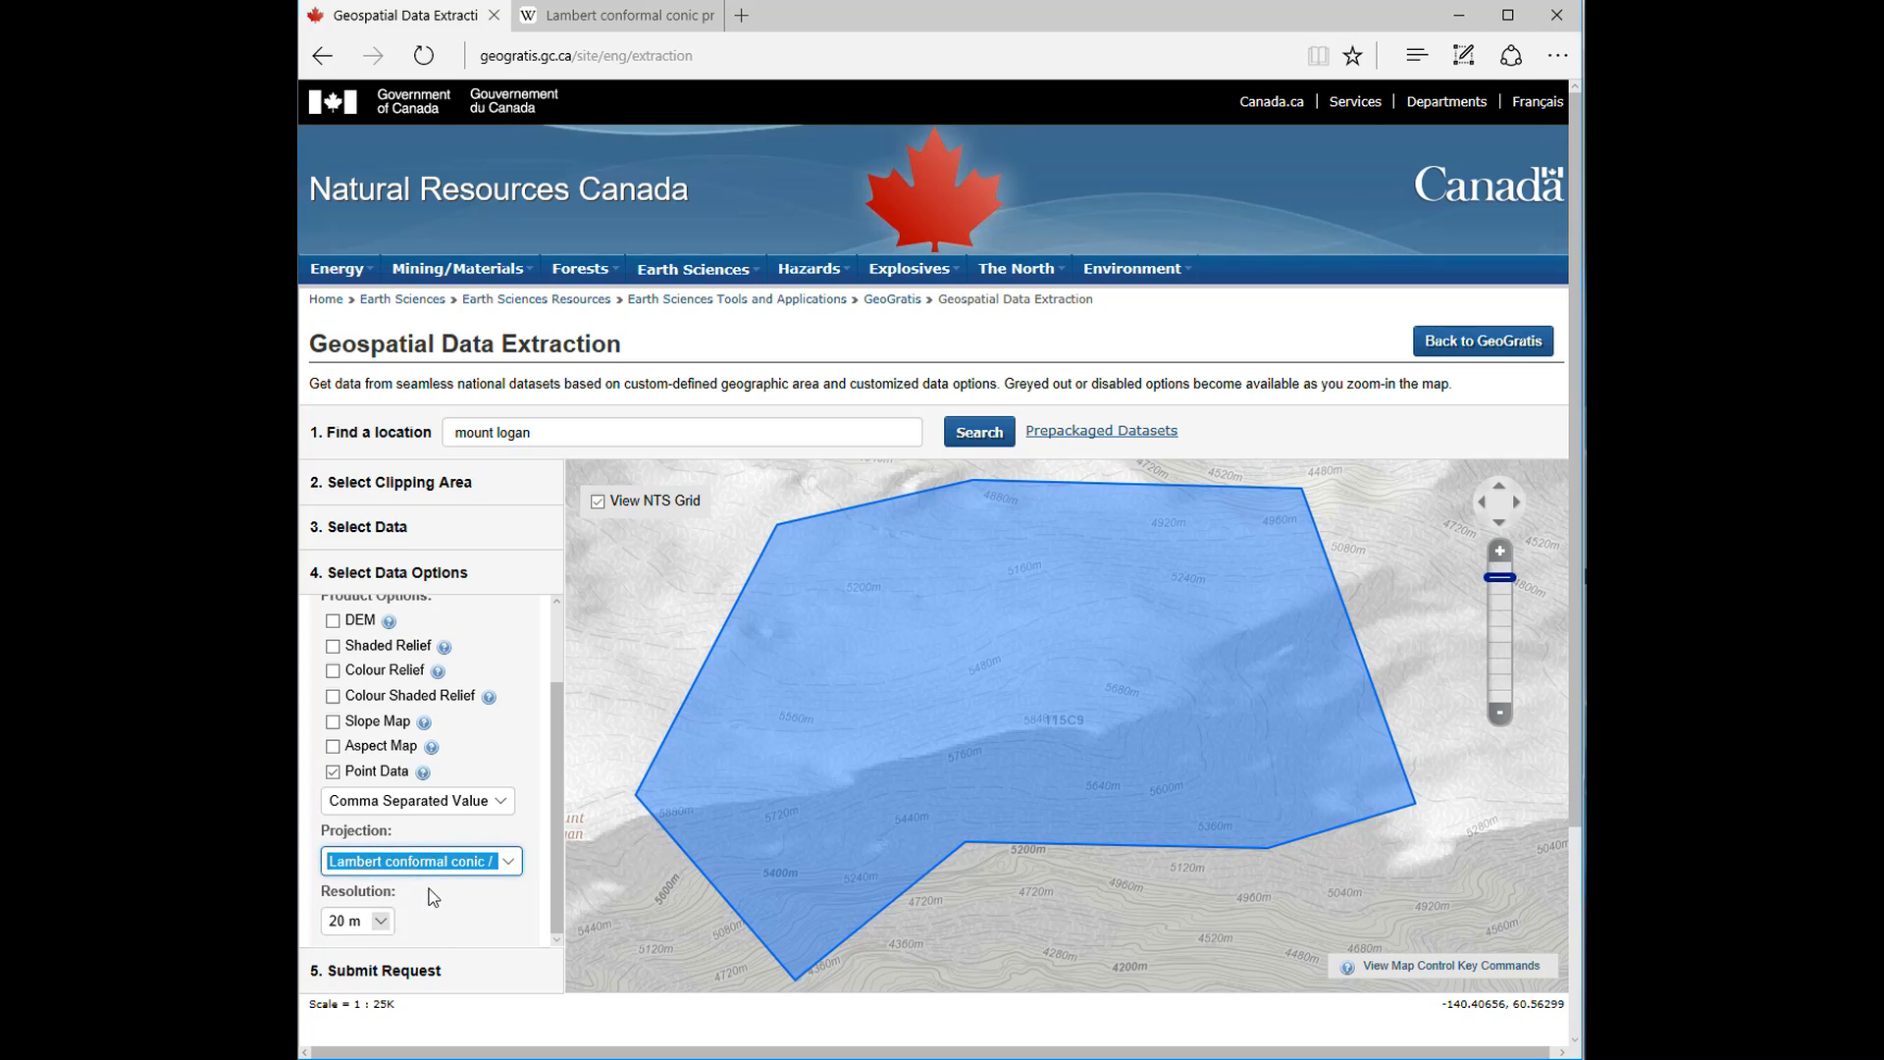
click(383, 927)
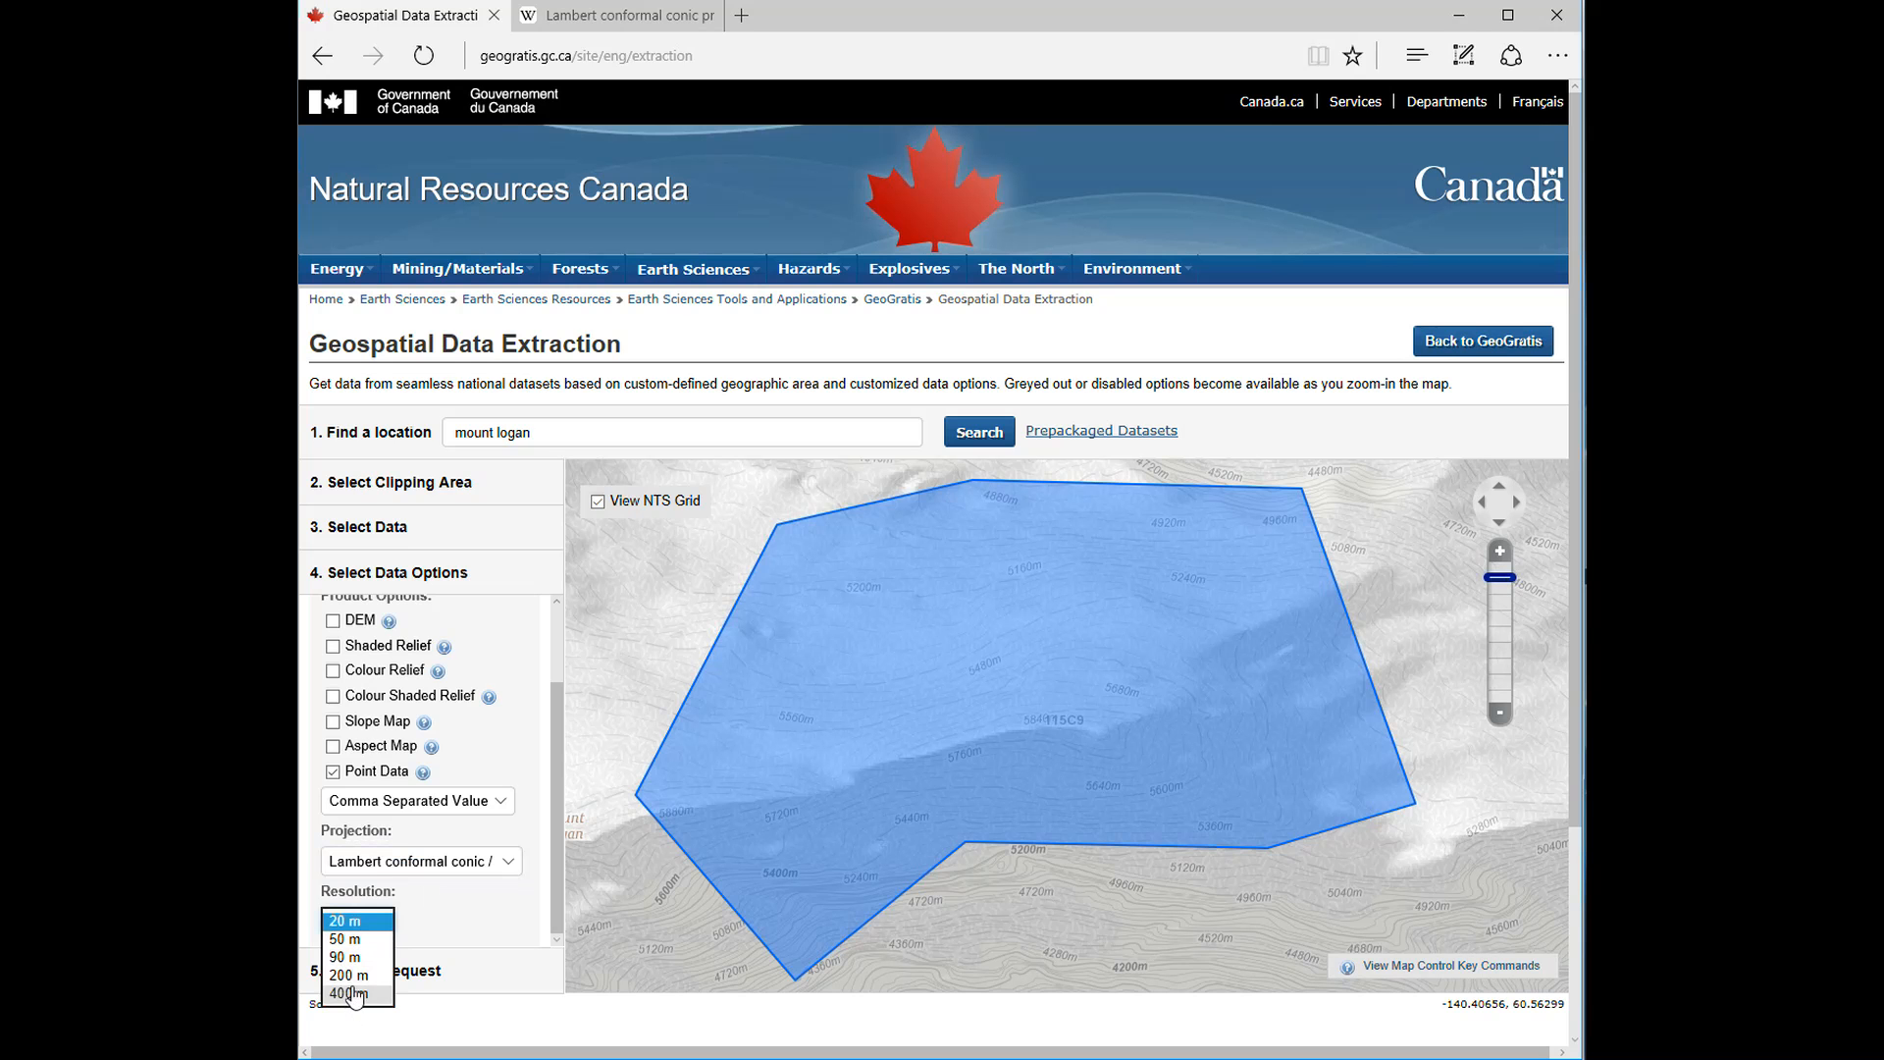
click(457, 915)
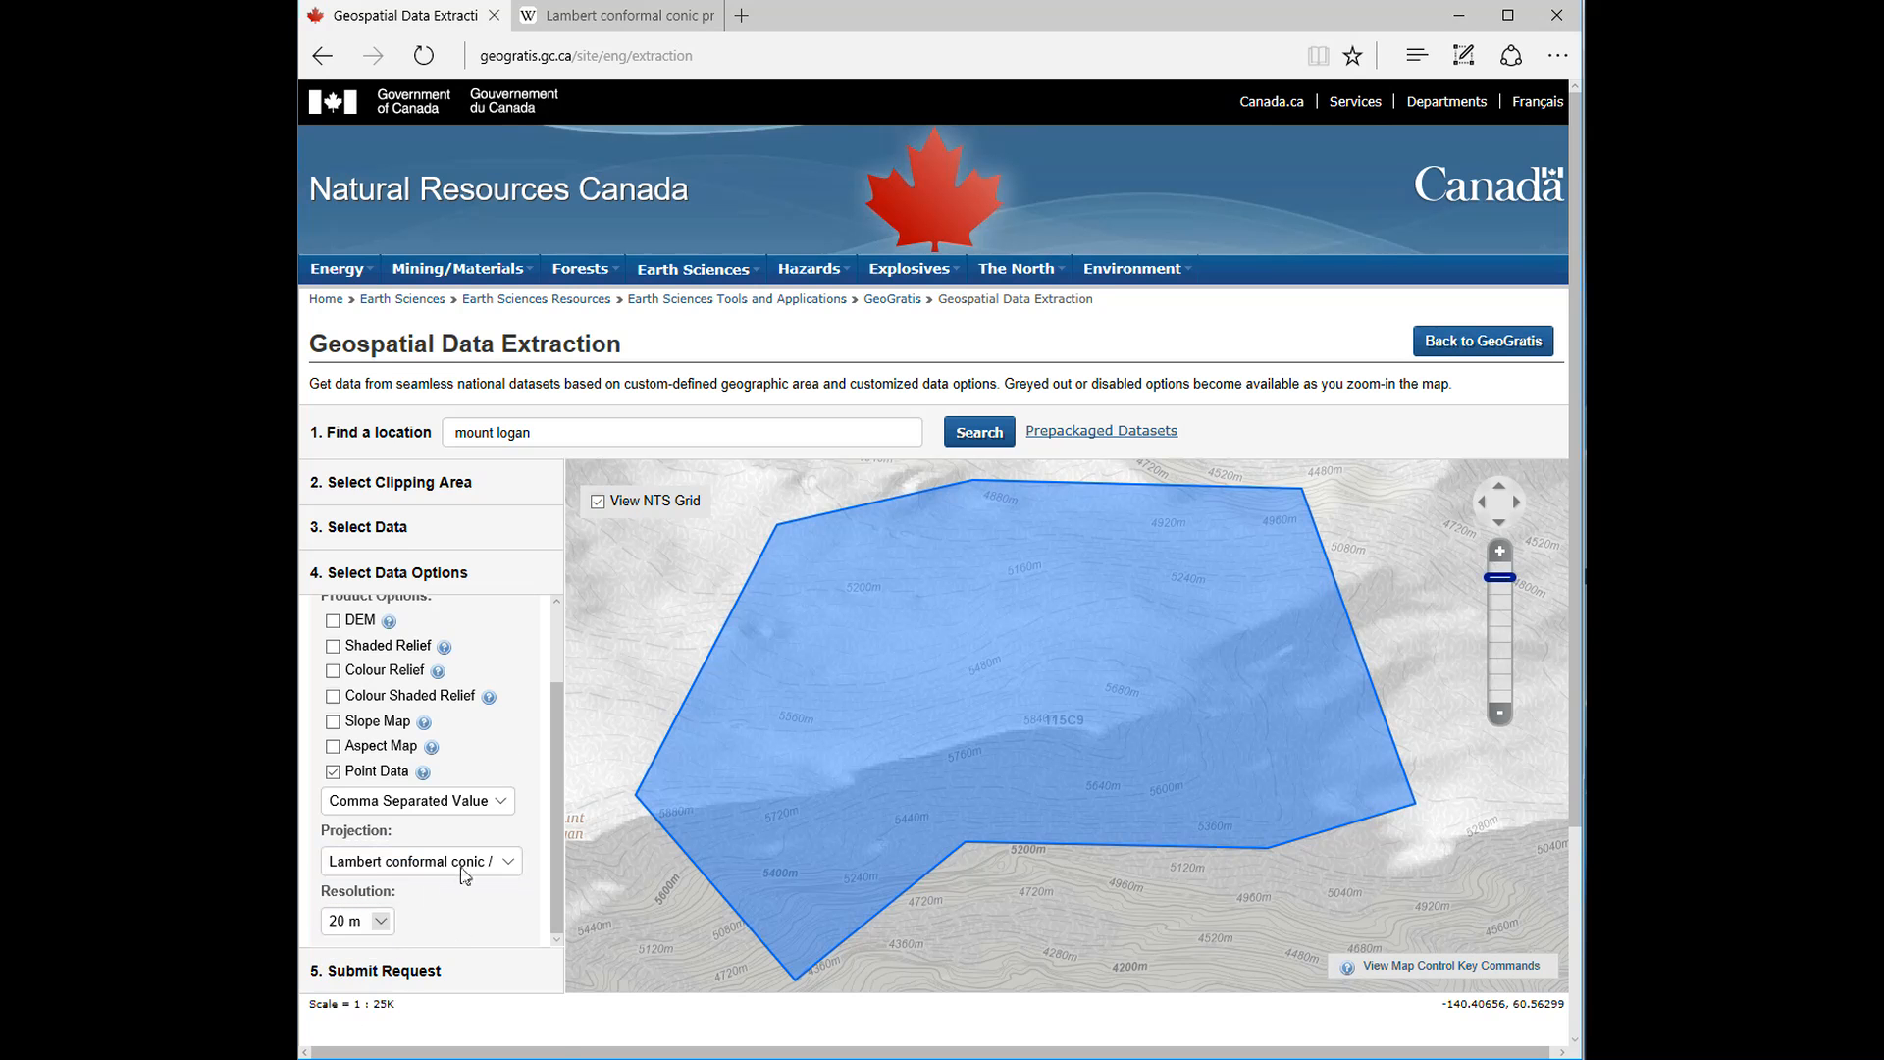
Read the Wikipedia article on the Lambert conformal conic projection and return to the data extraction page
click(634, 23)
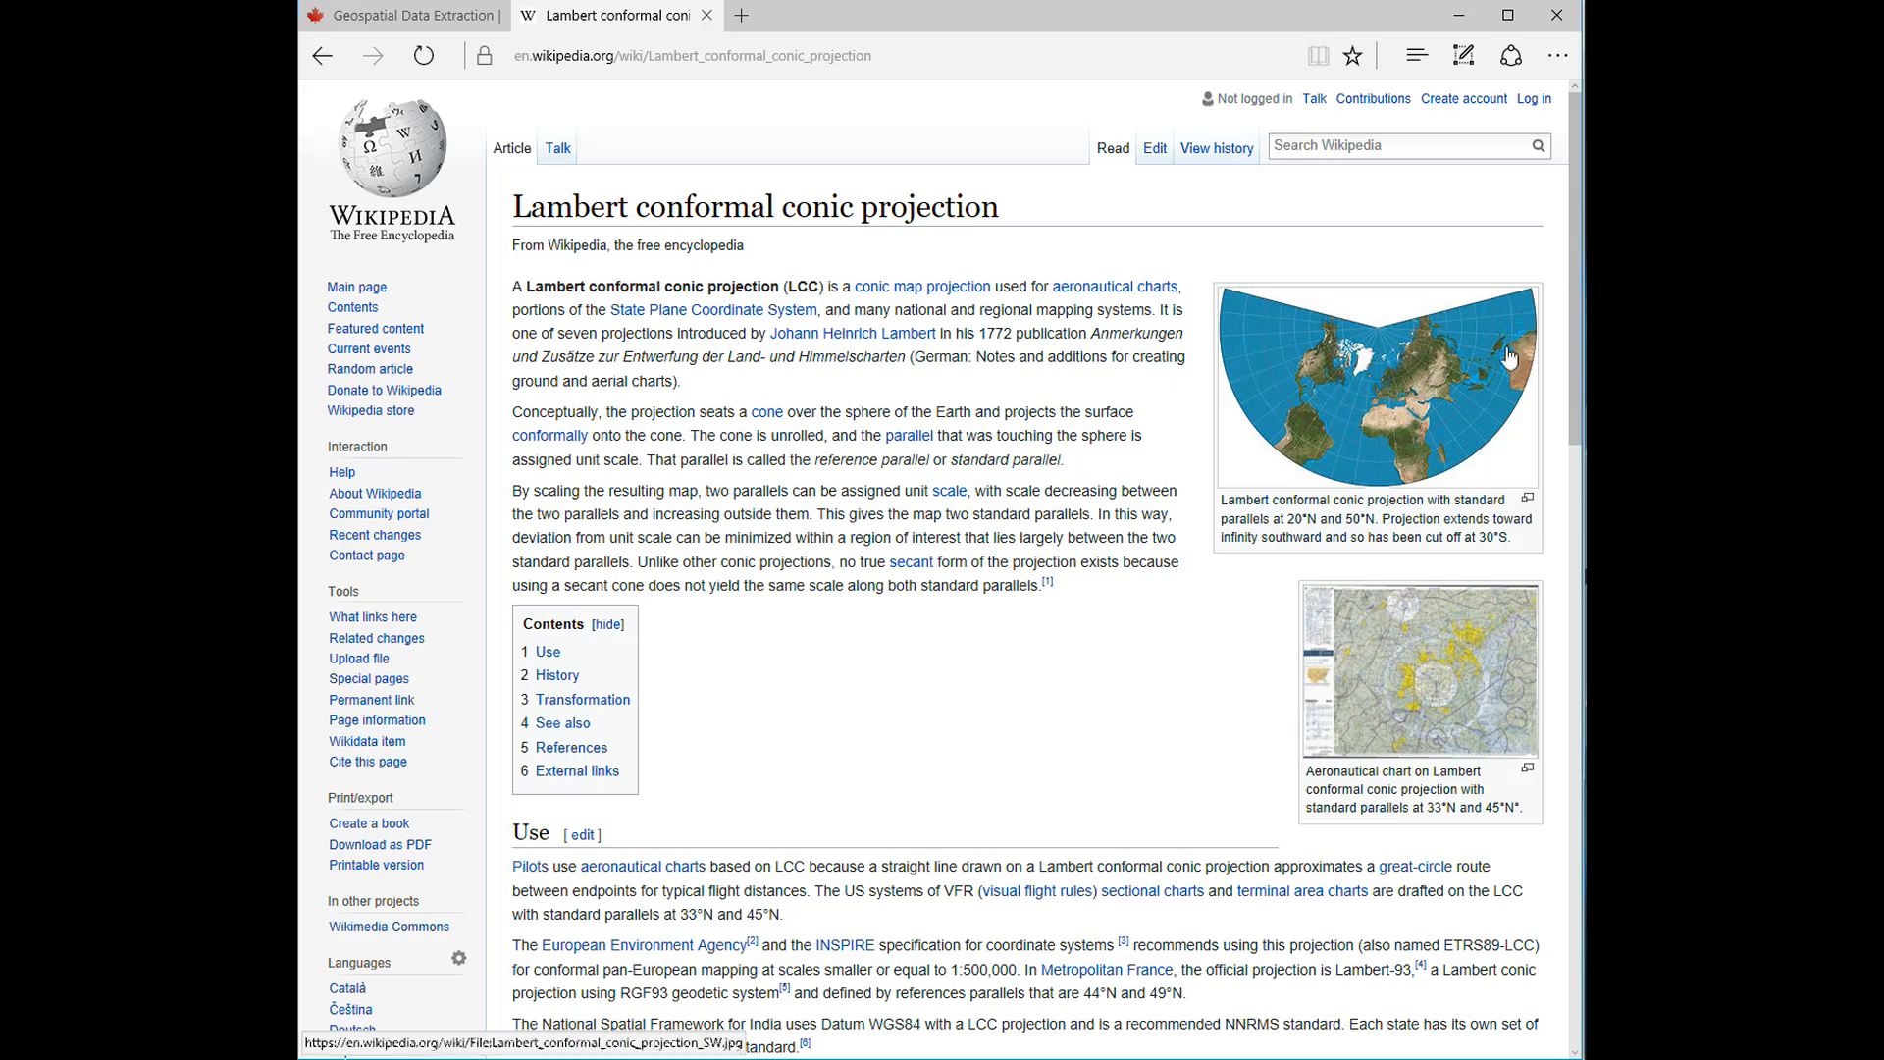
mouse_move(1576, 386)
mouse_down()
mouse_move(1582, 915)
mouse_move(1566, 378)
mouse_up()
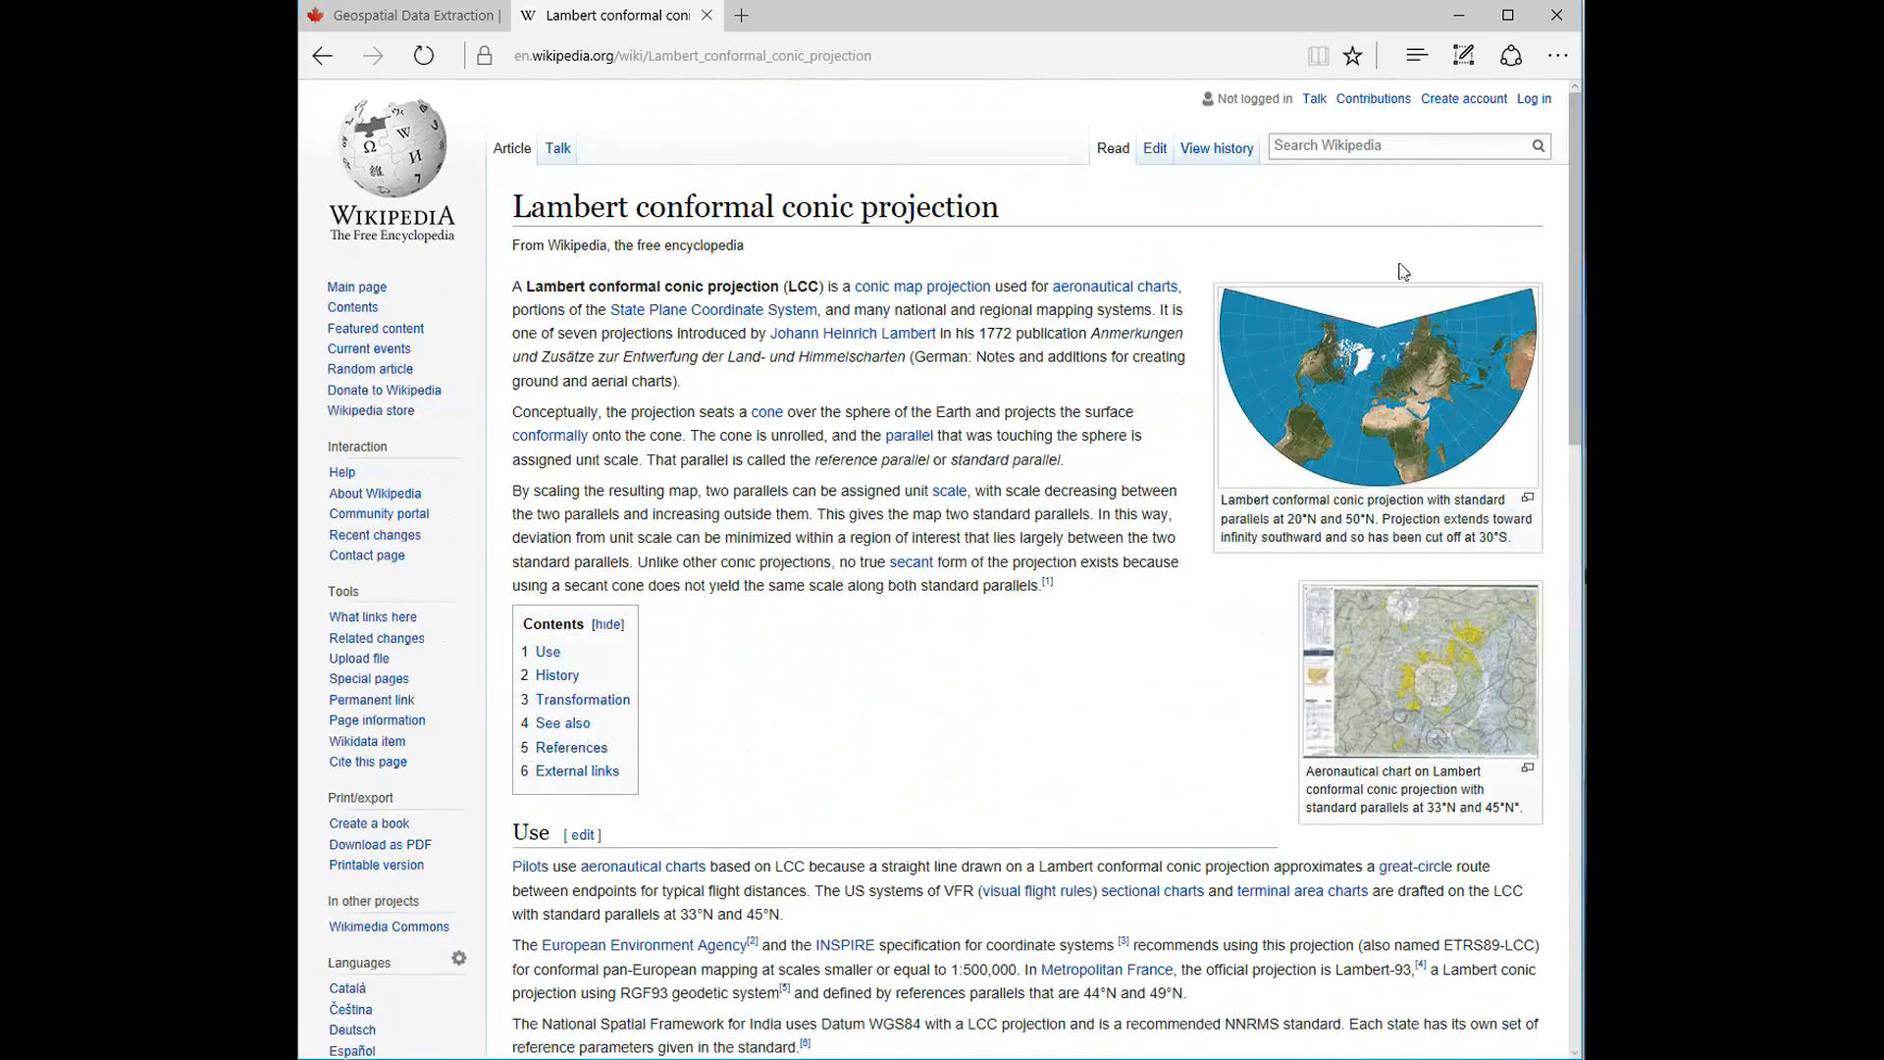
click(463, 15)
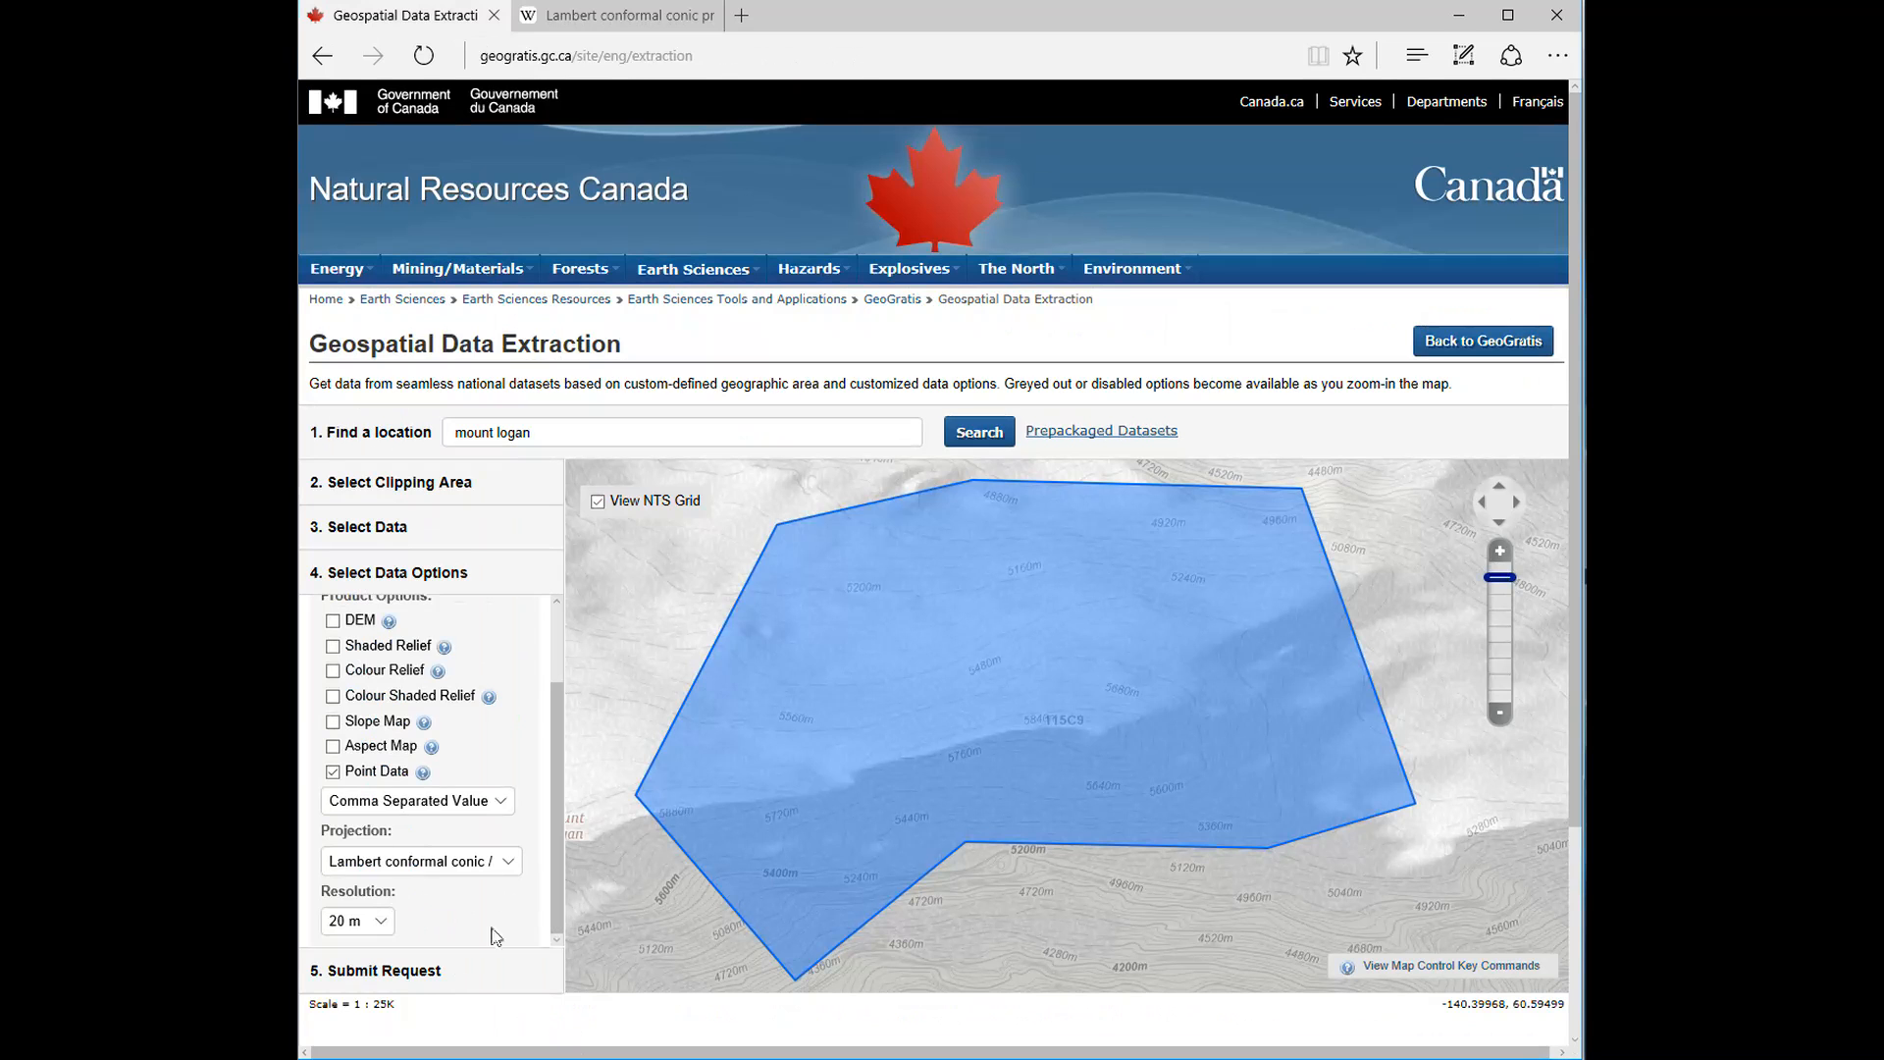
Open the submit request section containing the e-mail fields for the extraction
scroll(388, 980, down, 1)
click(385, 967)
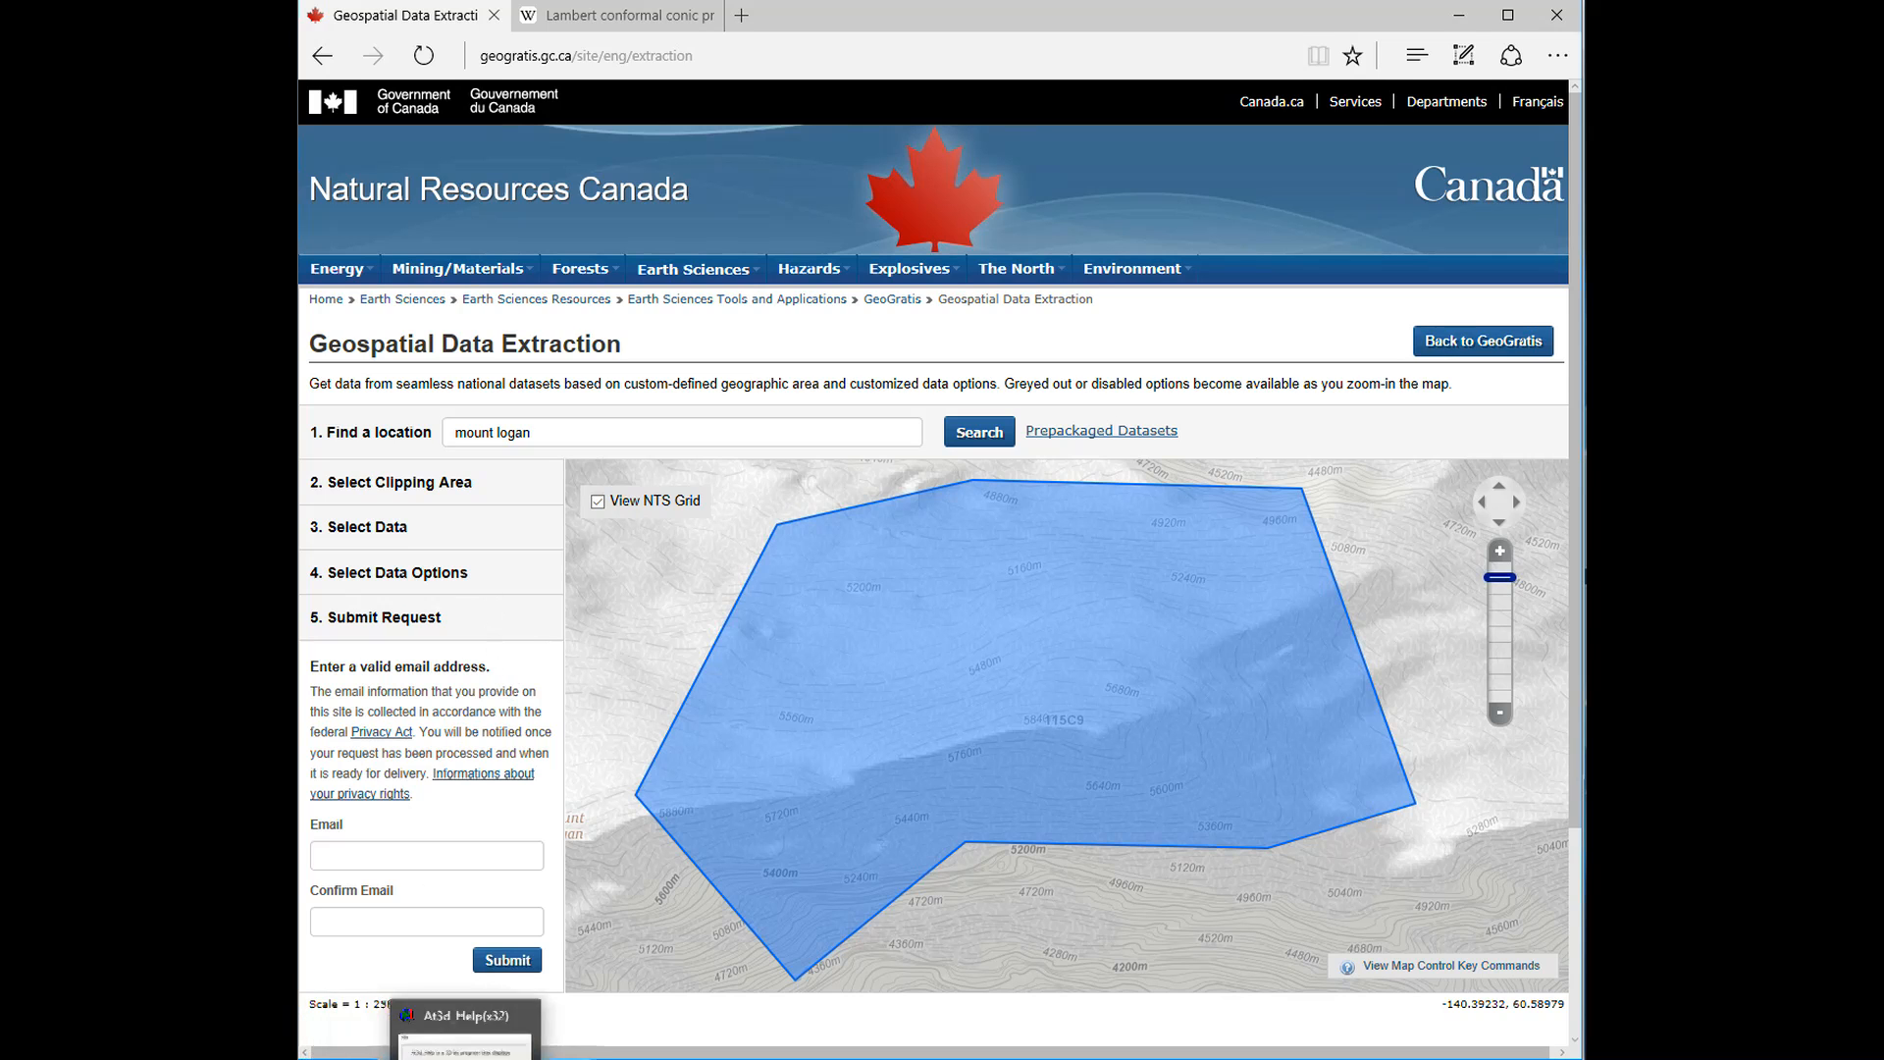
Switch to AccuTrans 3D and examine the Columbia_Icefield-polygon.csv terrain in work area 12 from the top and at a low close-up angle
click(670, 1017)
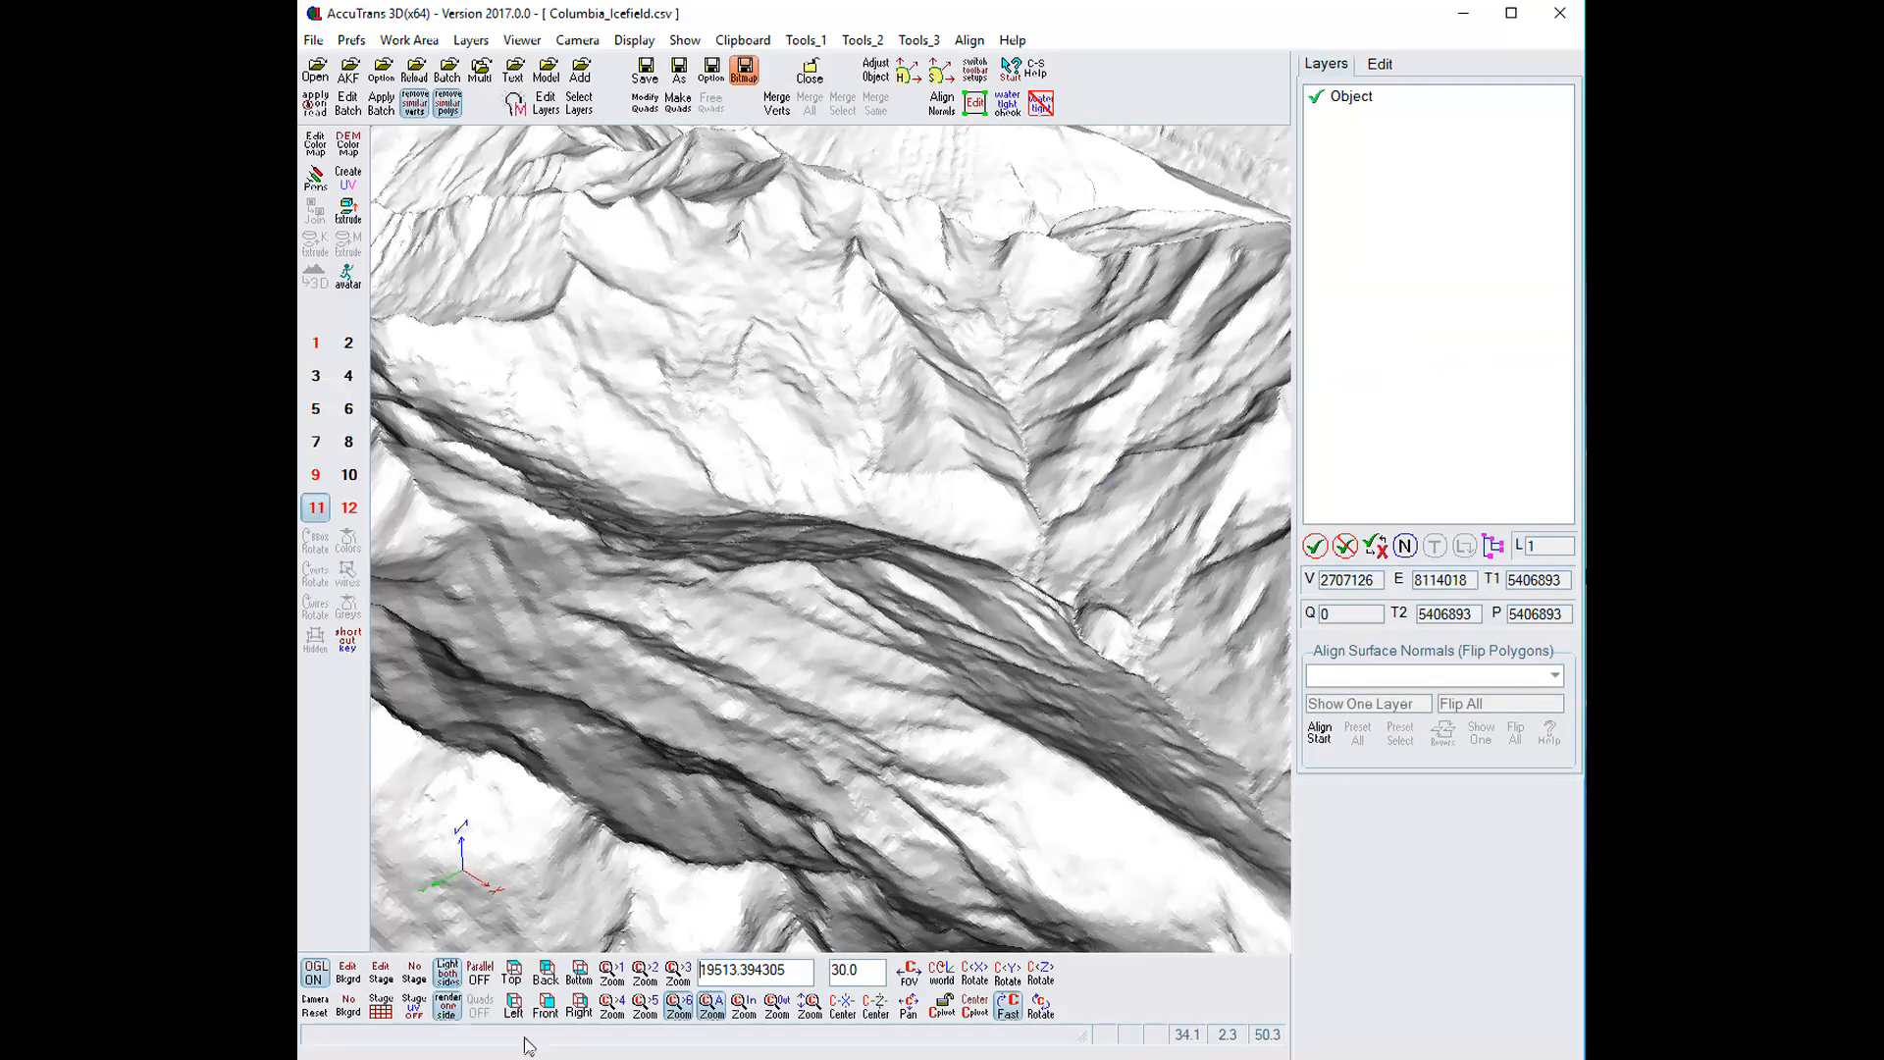
click(351, 509)
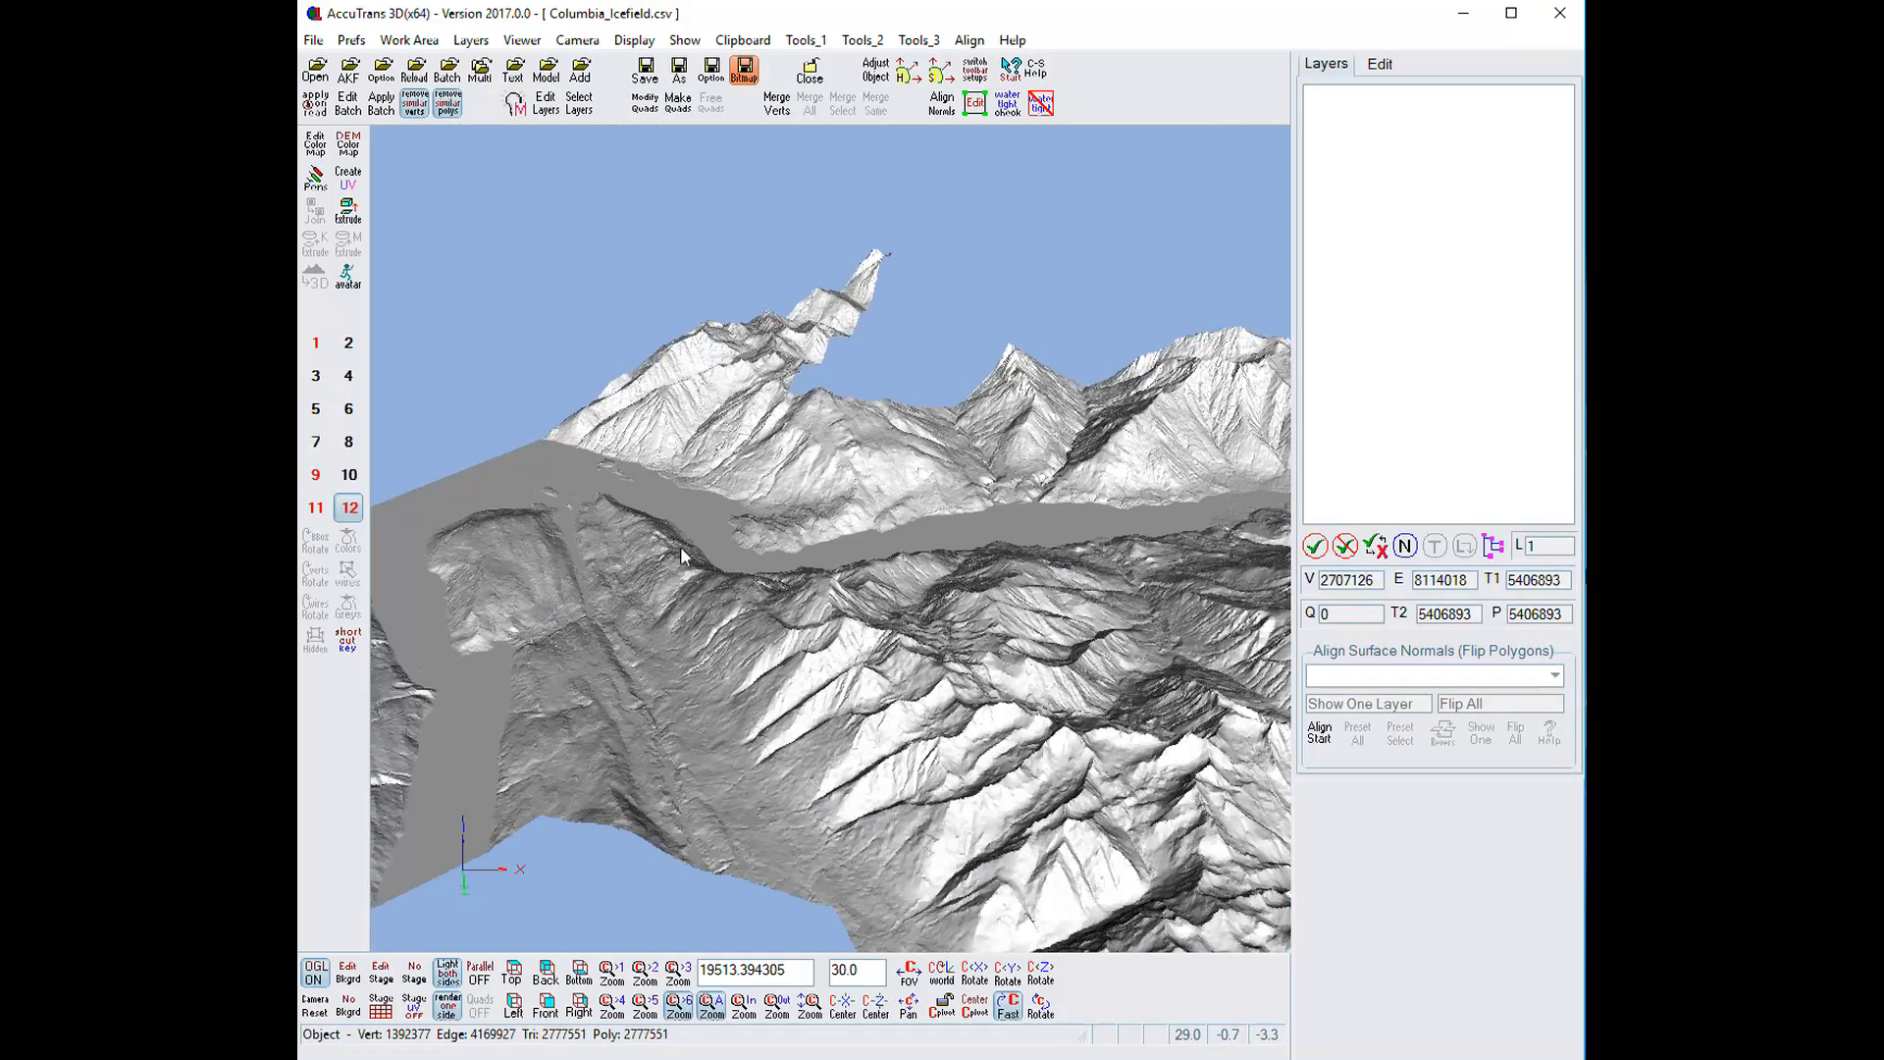
scroll(671, 675, down, 5)
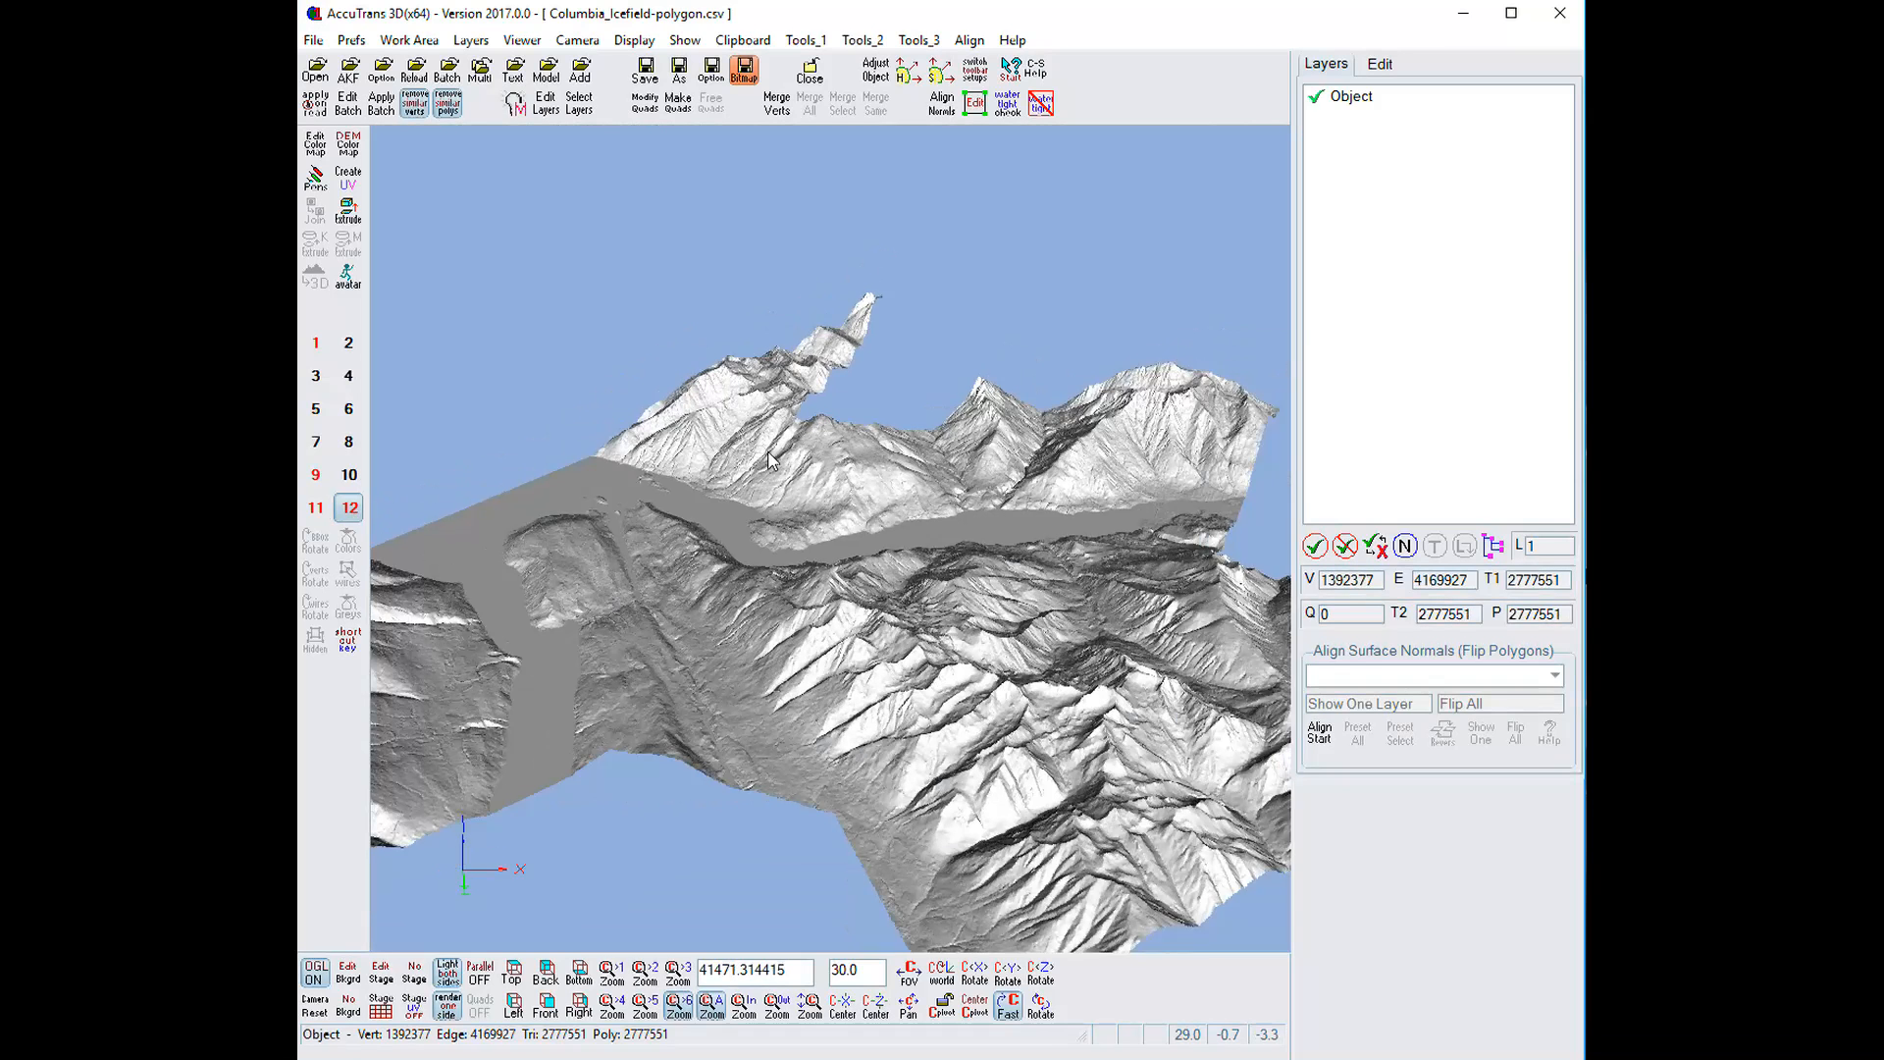
click(512, 973)
scroll(795, 579, down, 3)
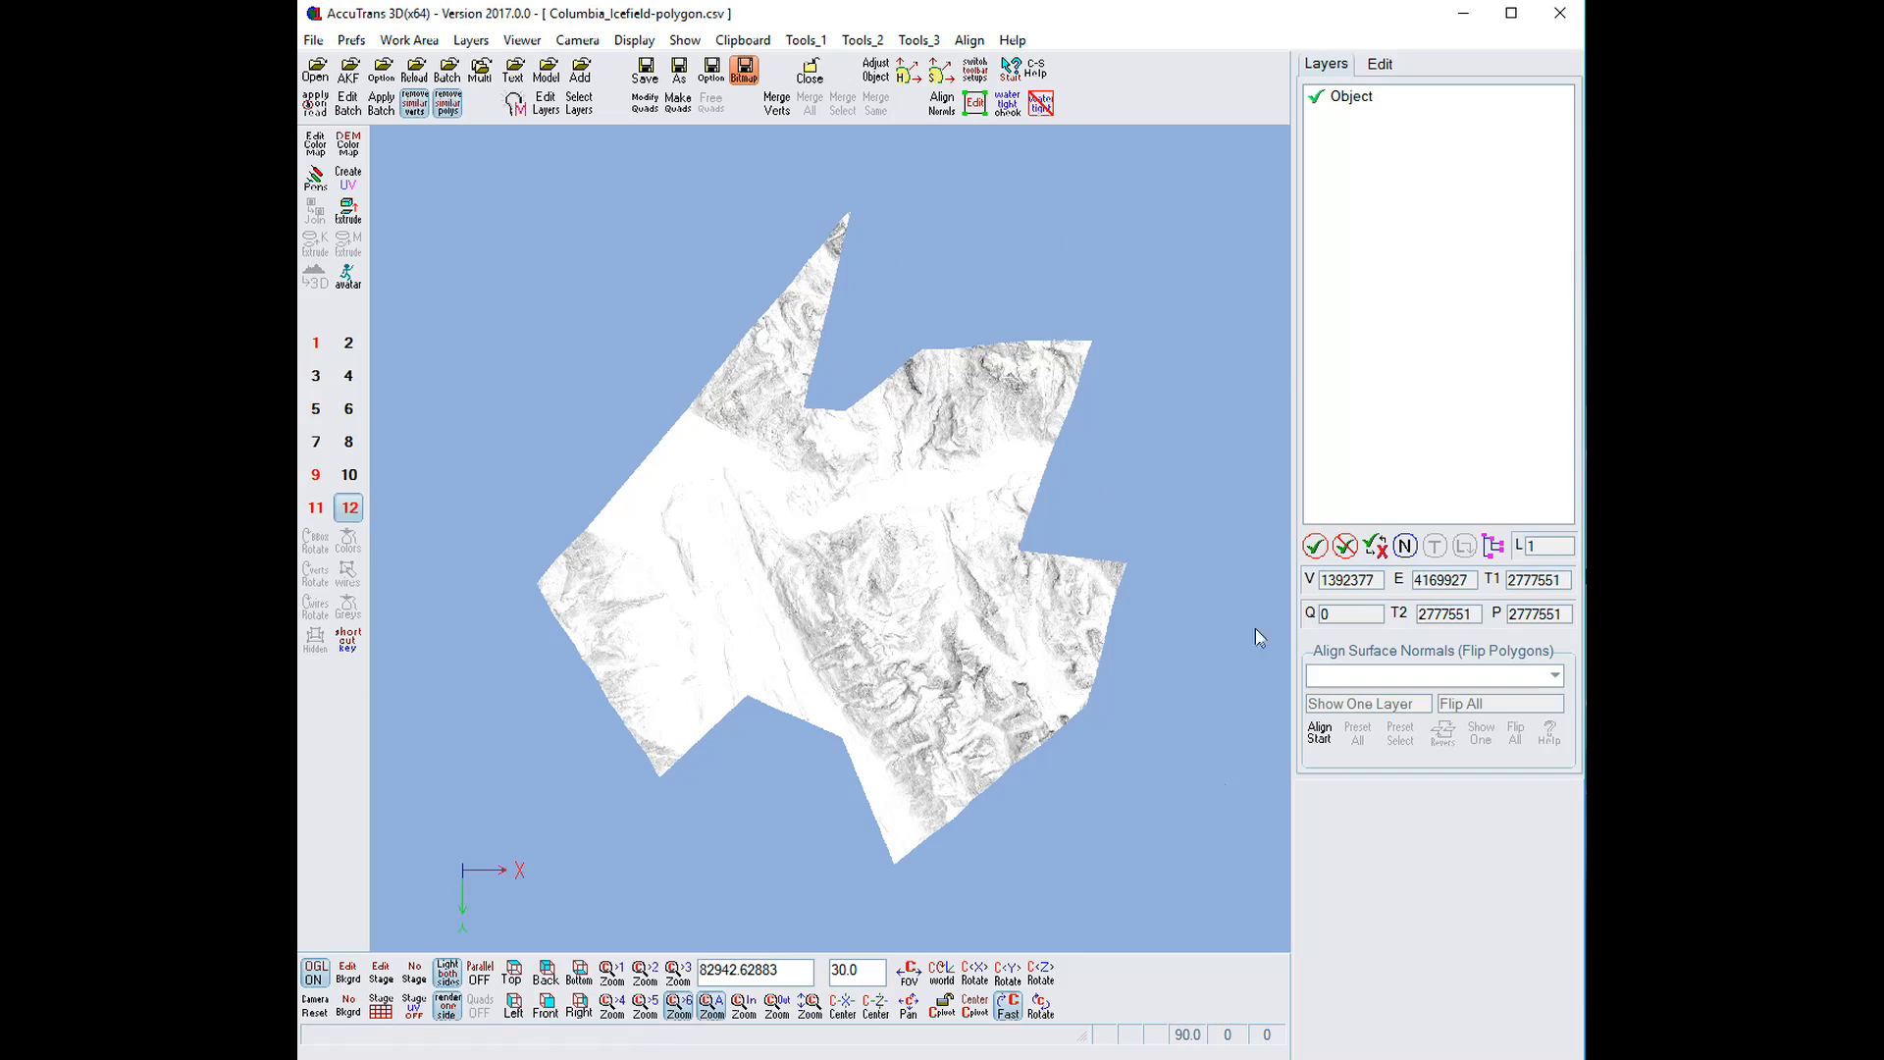
drag(828, 762, 846, 659)
scroll(823, 675, up, 10)
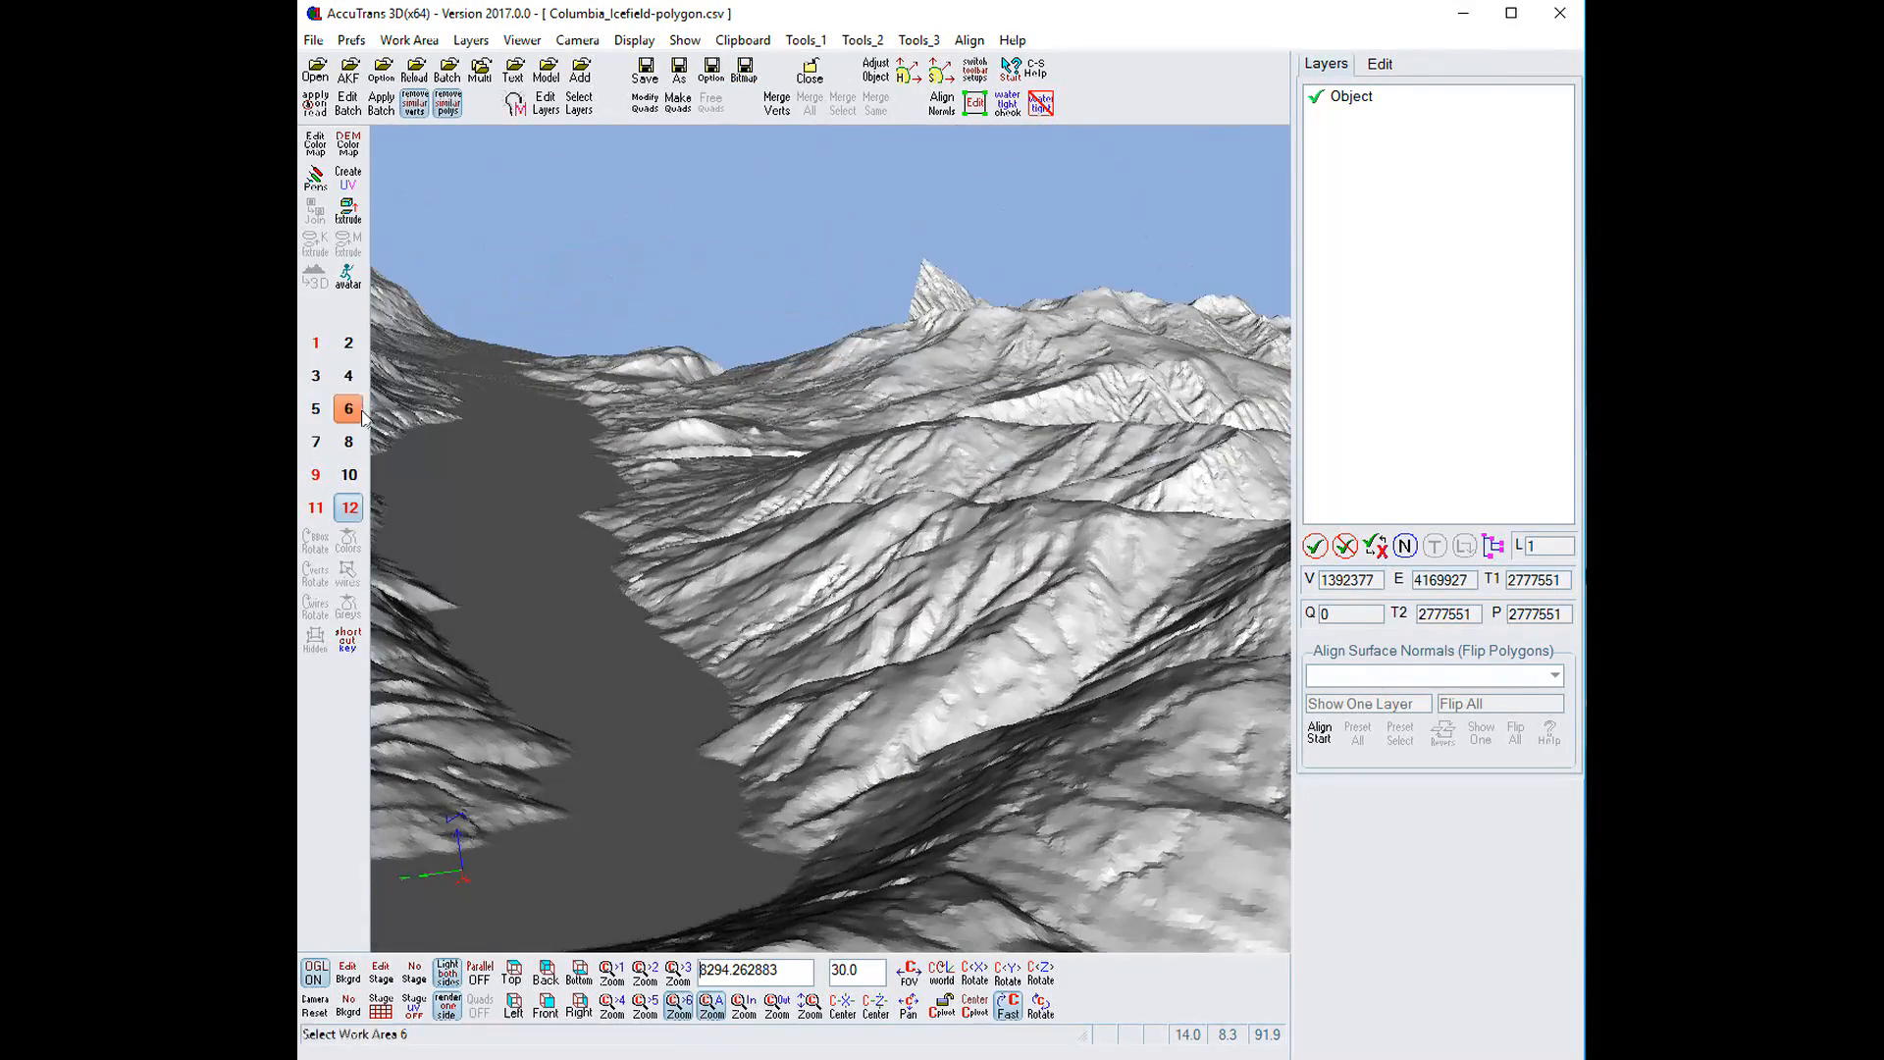
Open Revelstoke-lambert.csv from the GeoCache folder into work area 1 using the GeoGratis Canada (*.csv) format
click(327, 346)
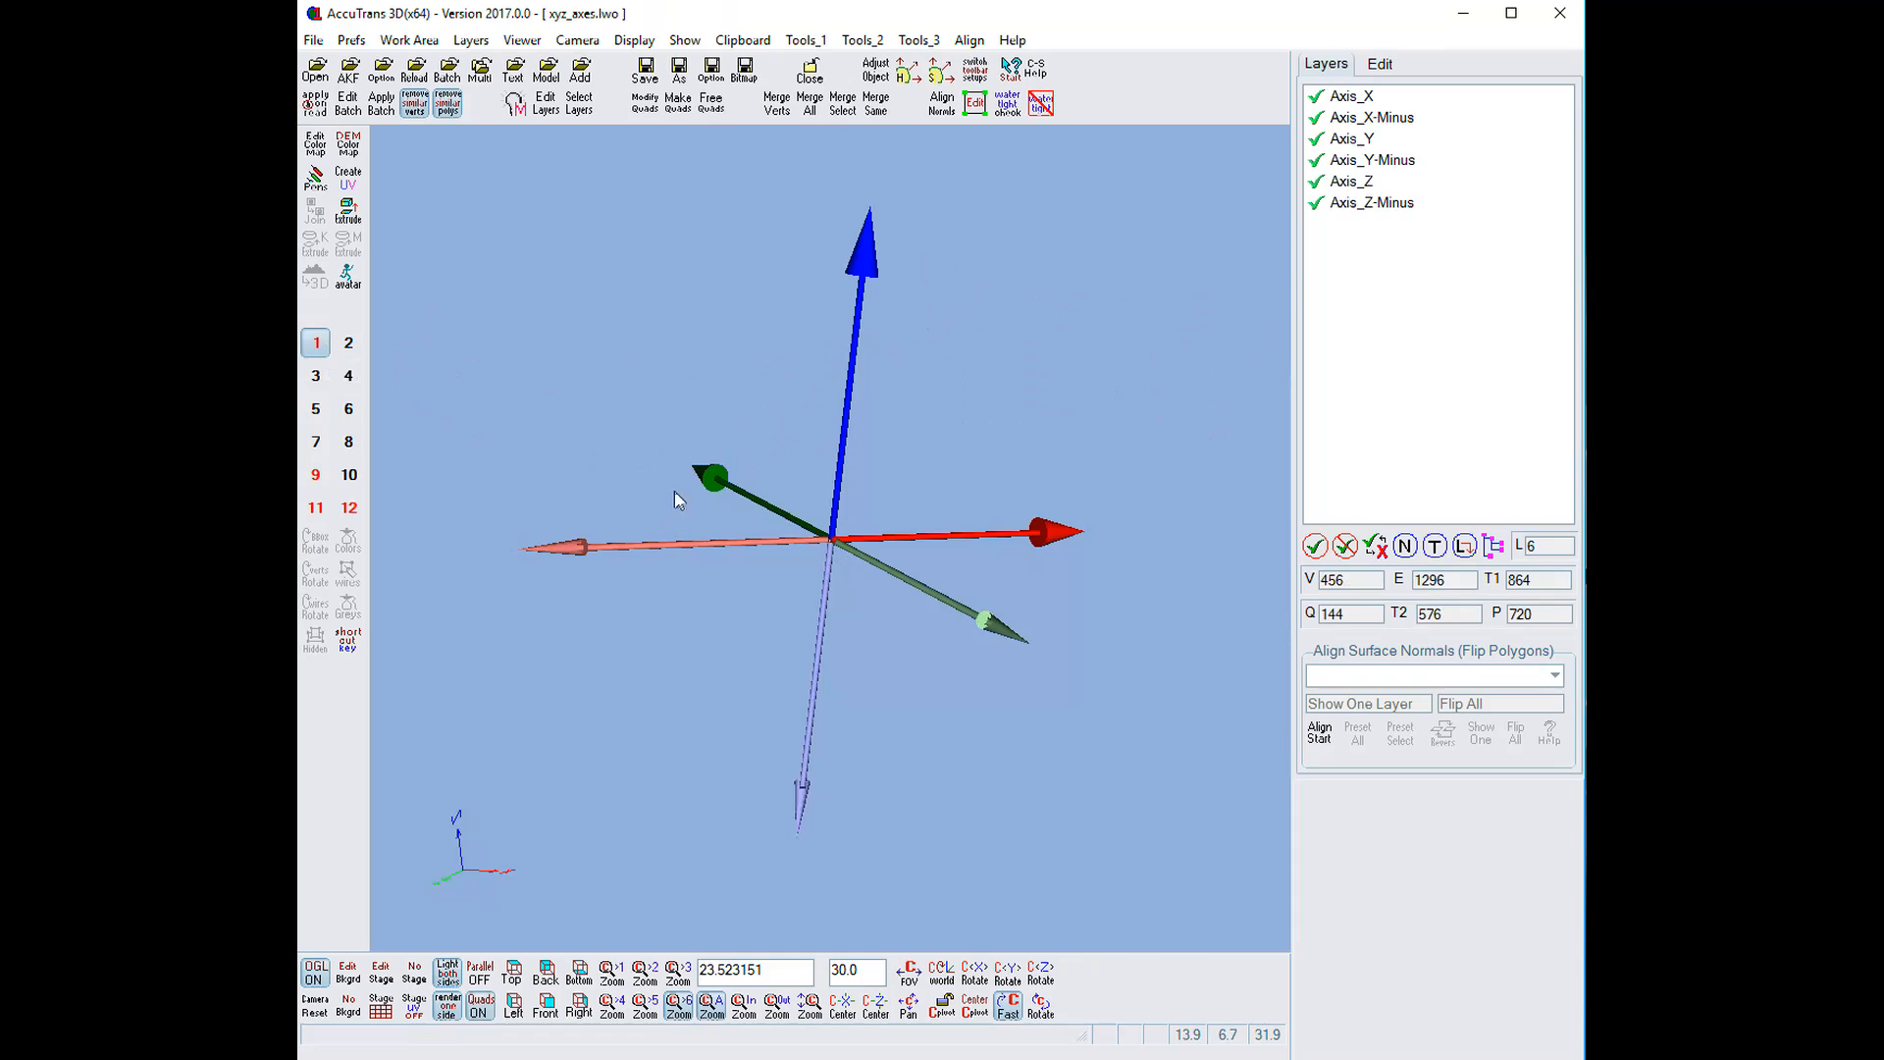
click(314, 42)
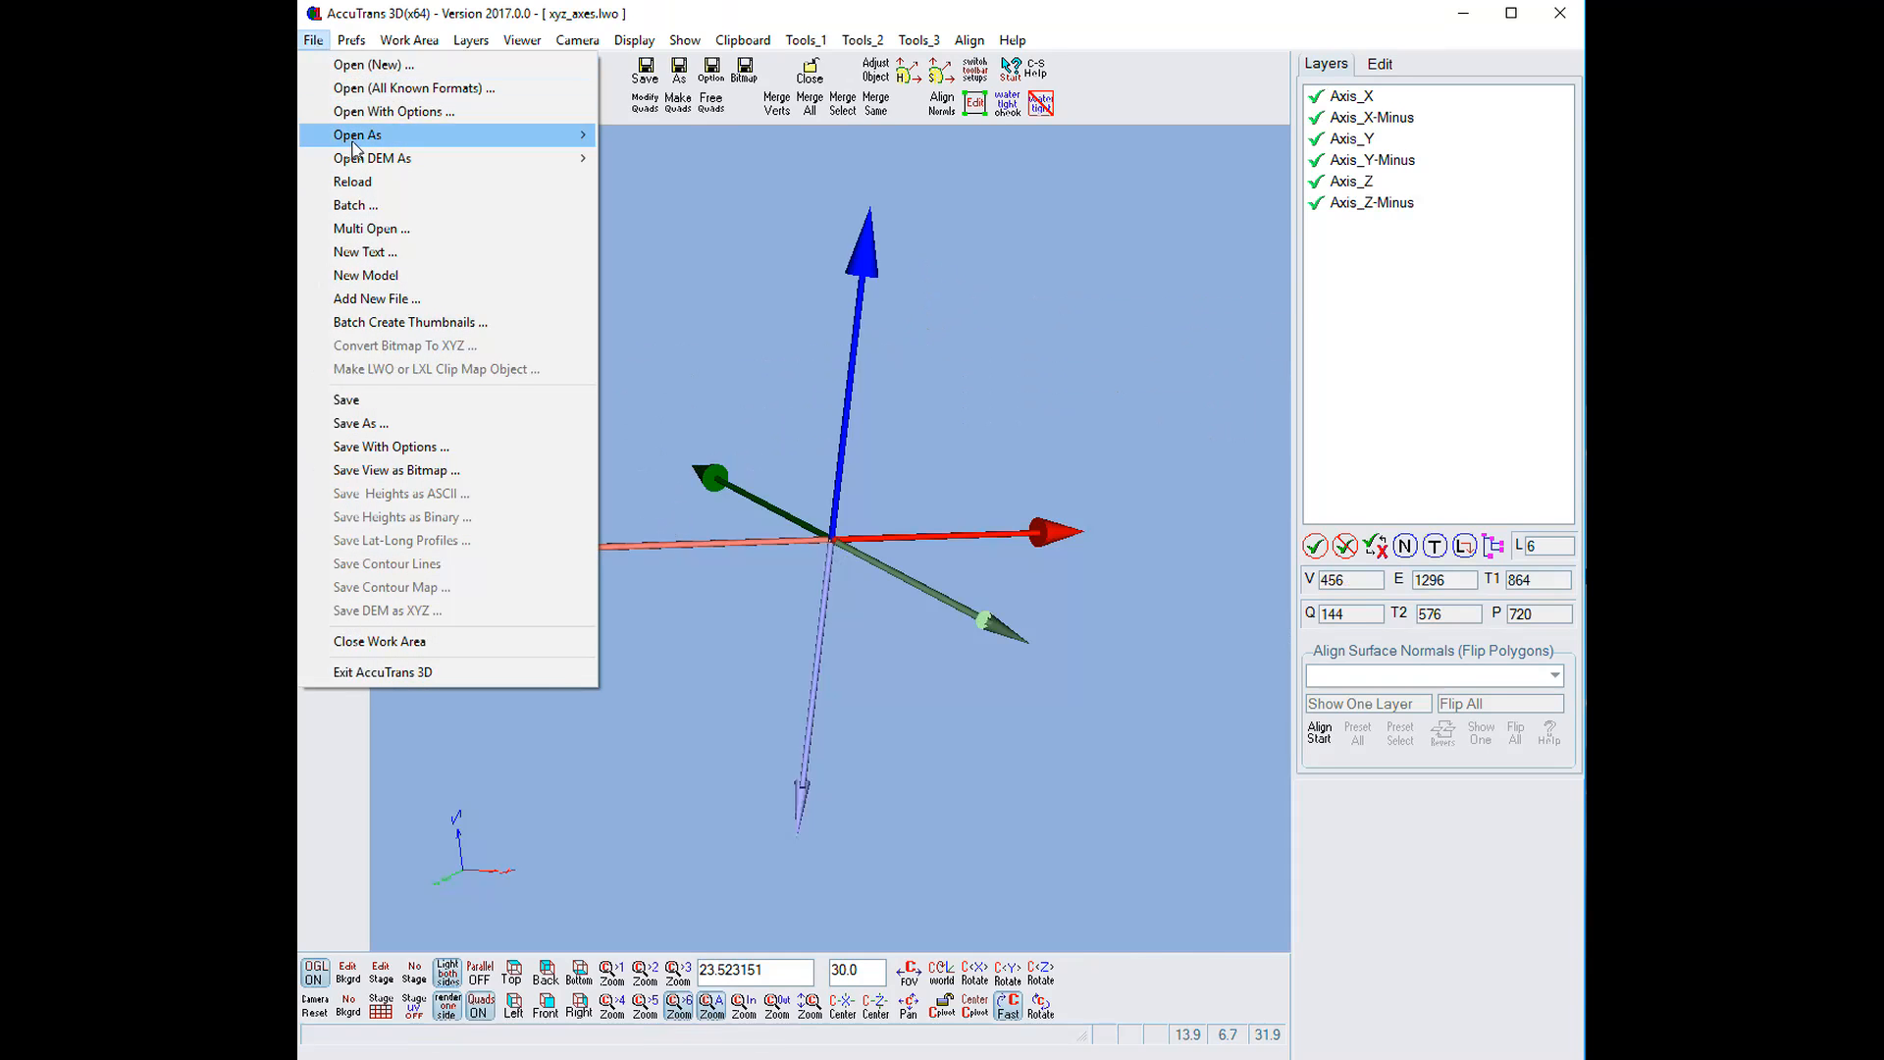
mouse_move(359, 143)
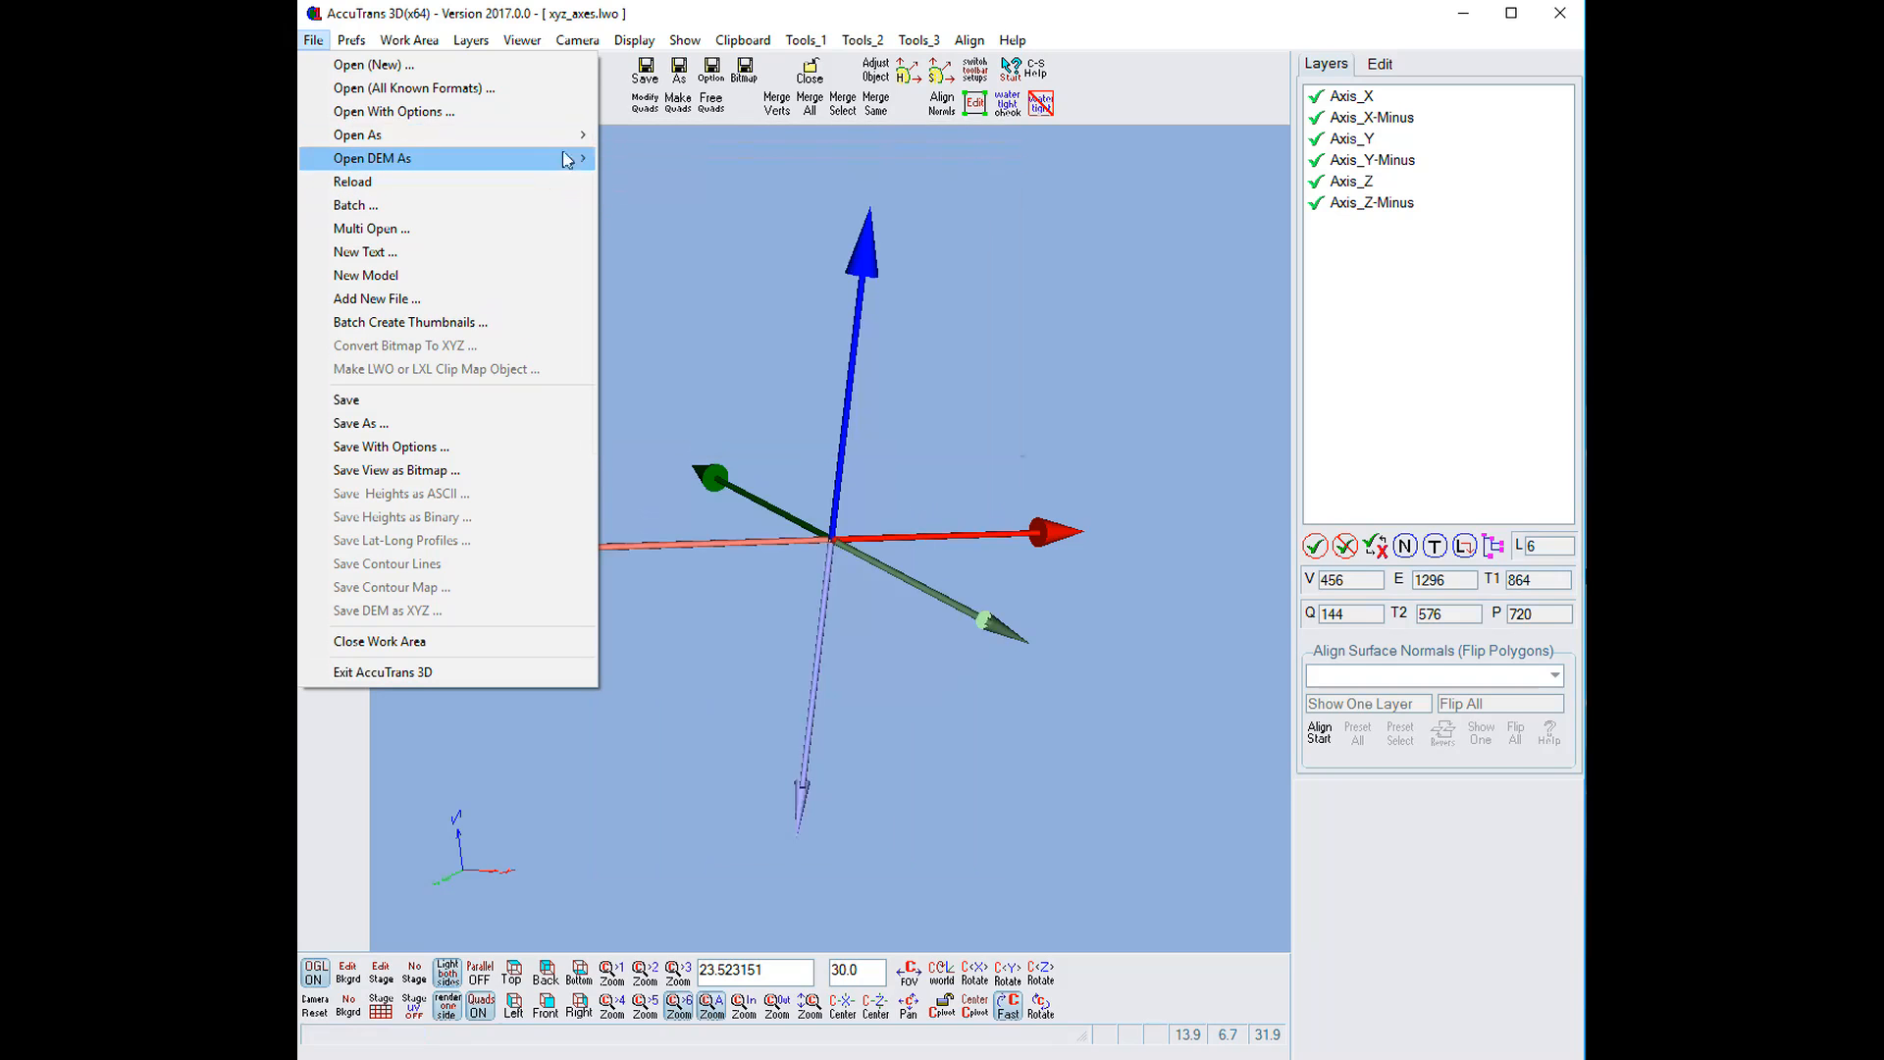
mouse_move(568, 158)
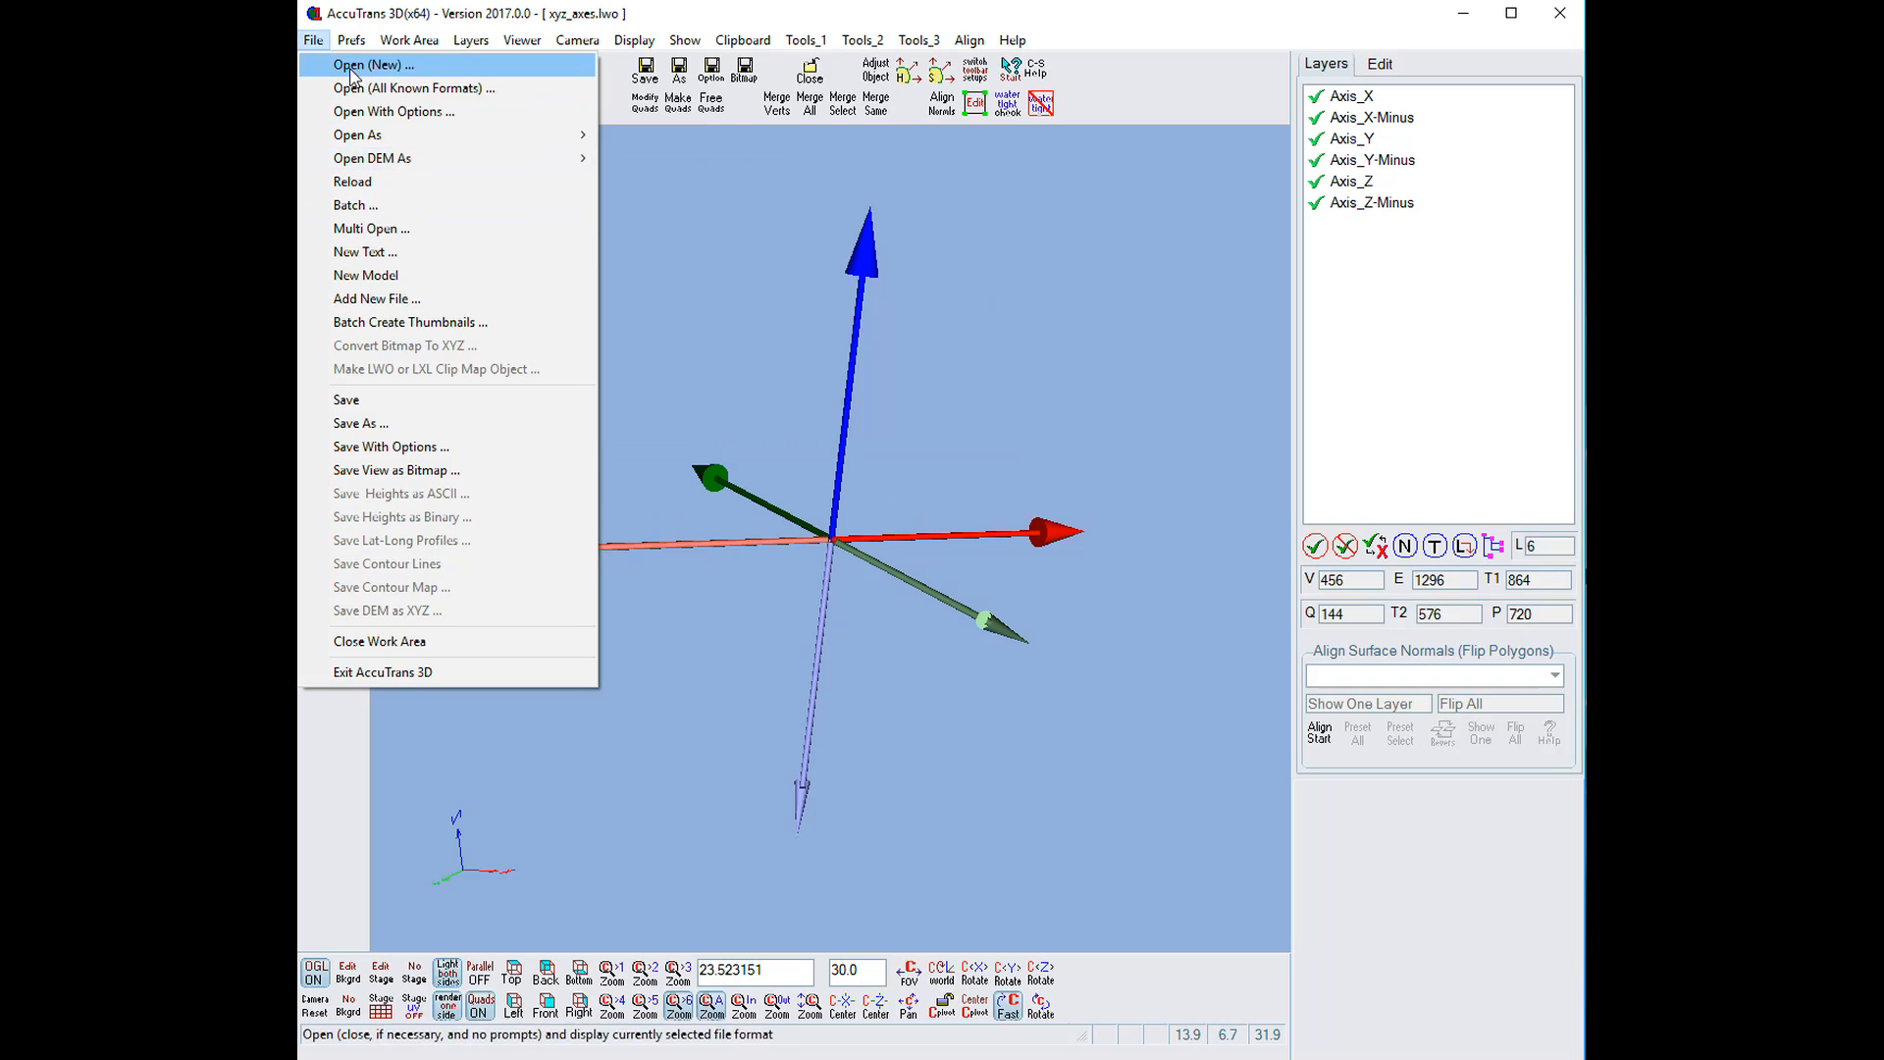
click(354, 71)
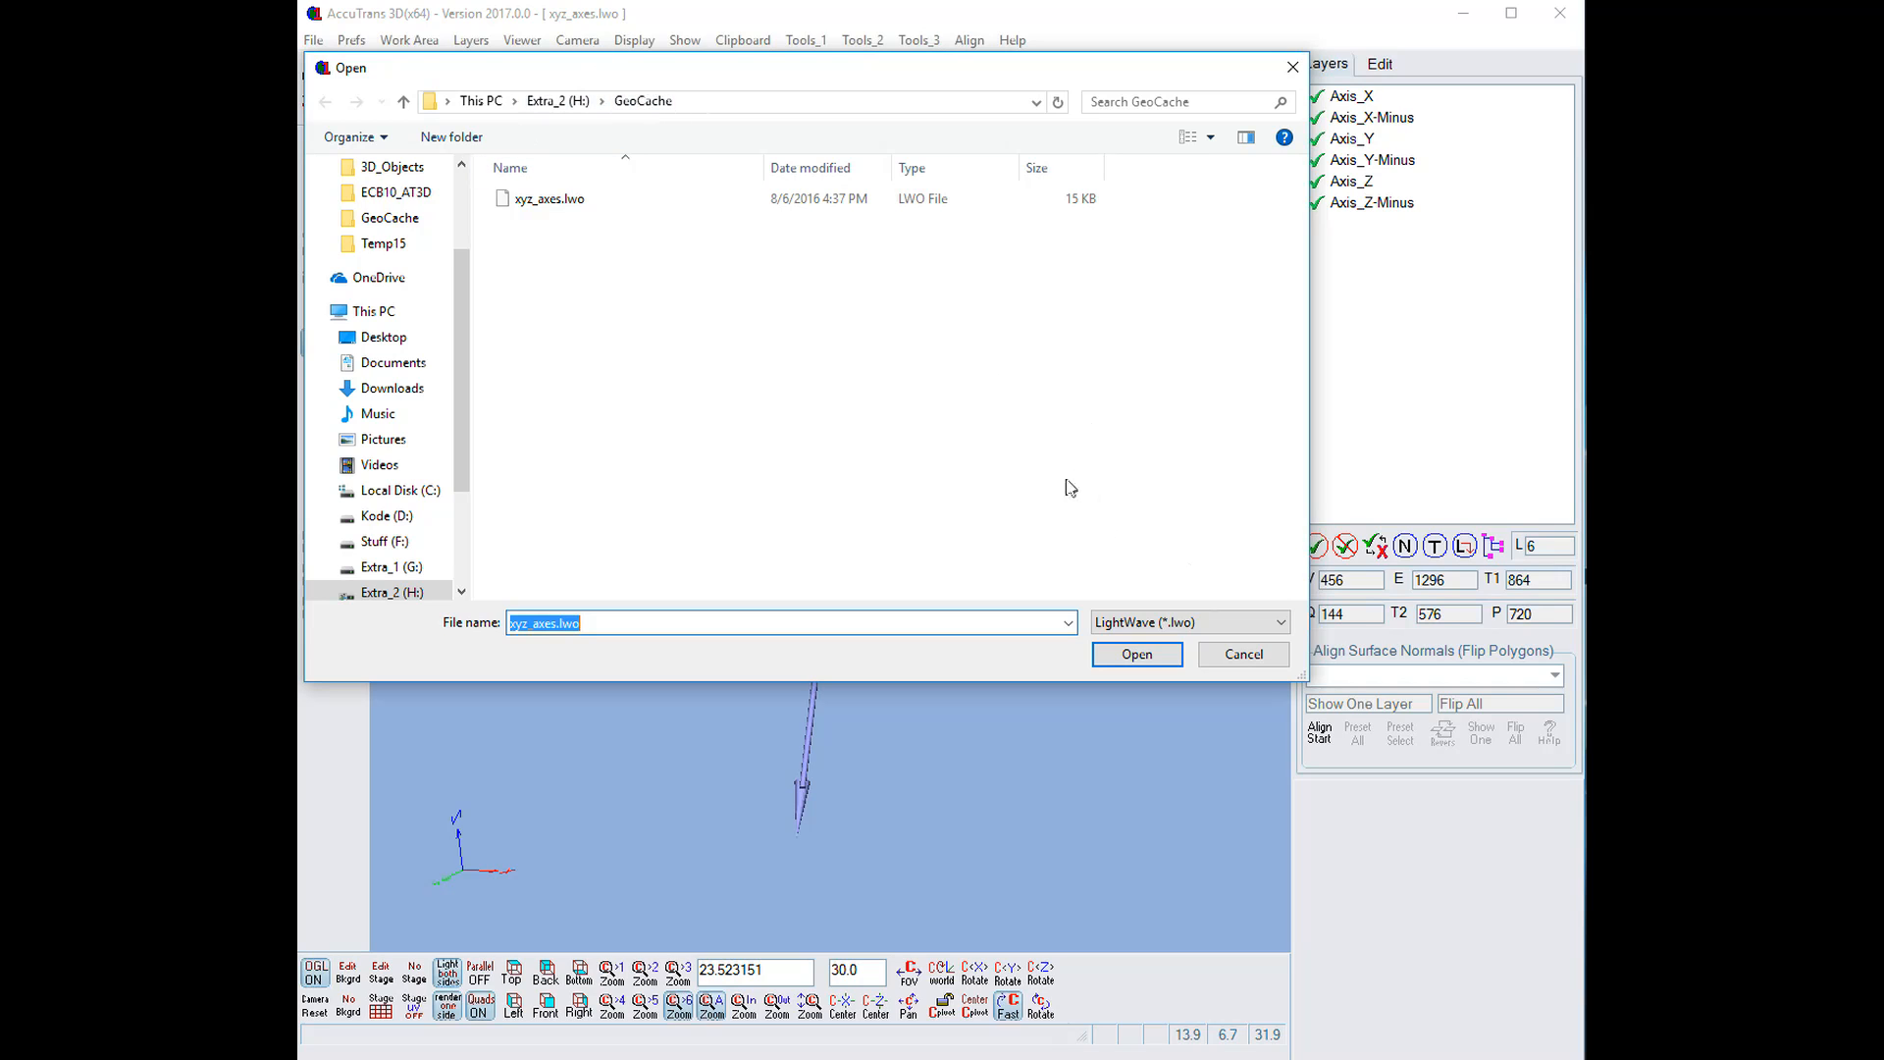
click(1281, 624)
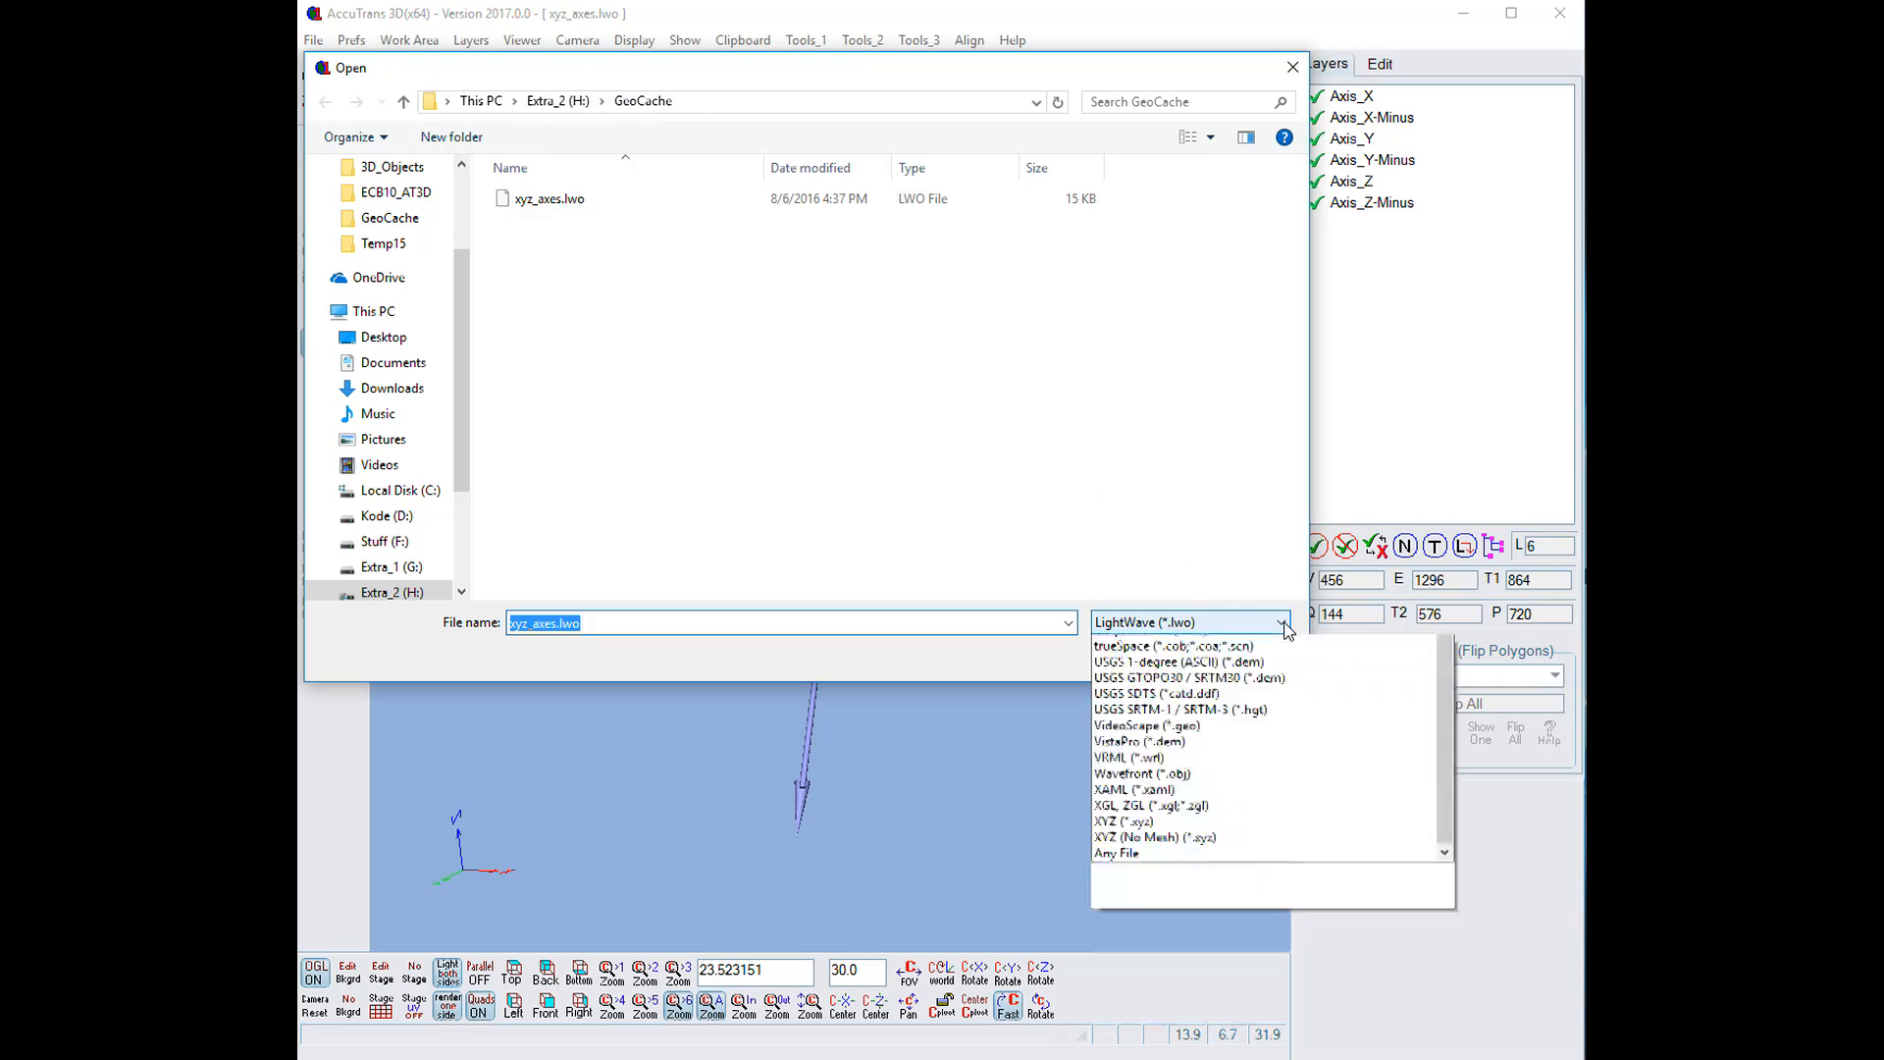
scroll(1187, 712, up, 2)
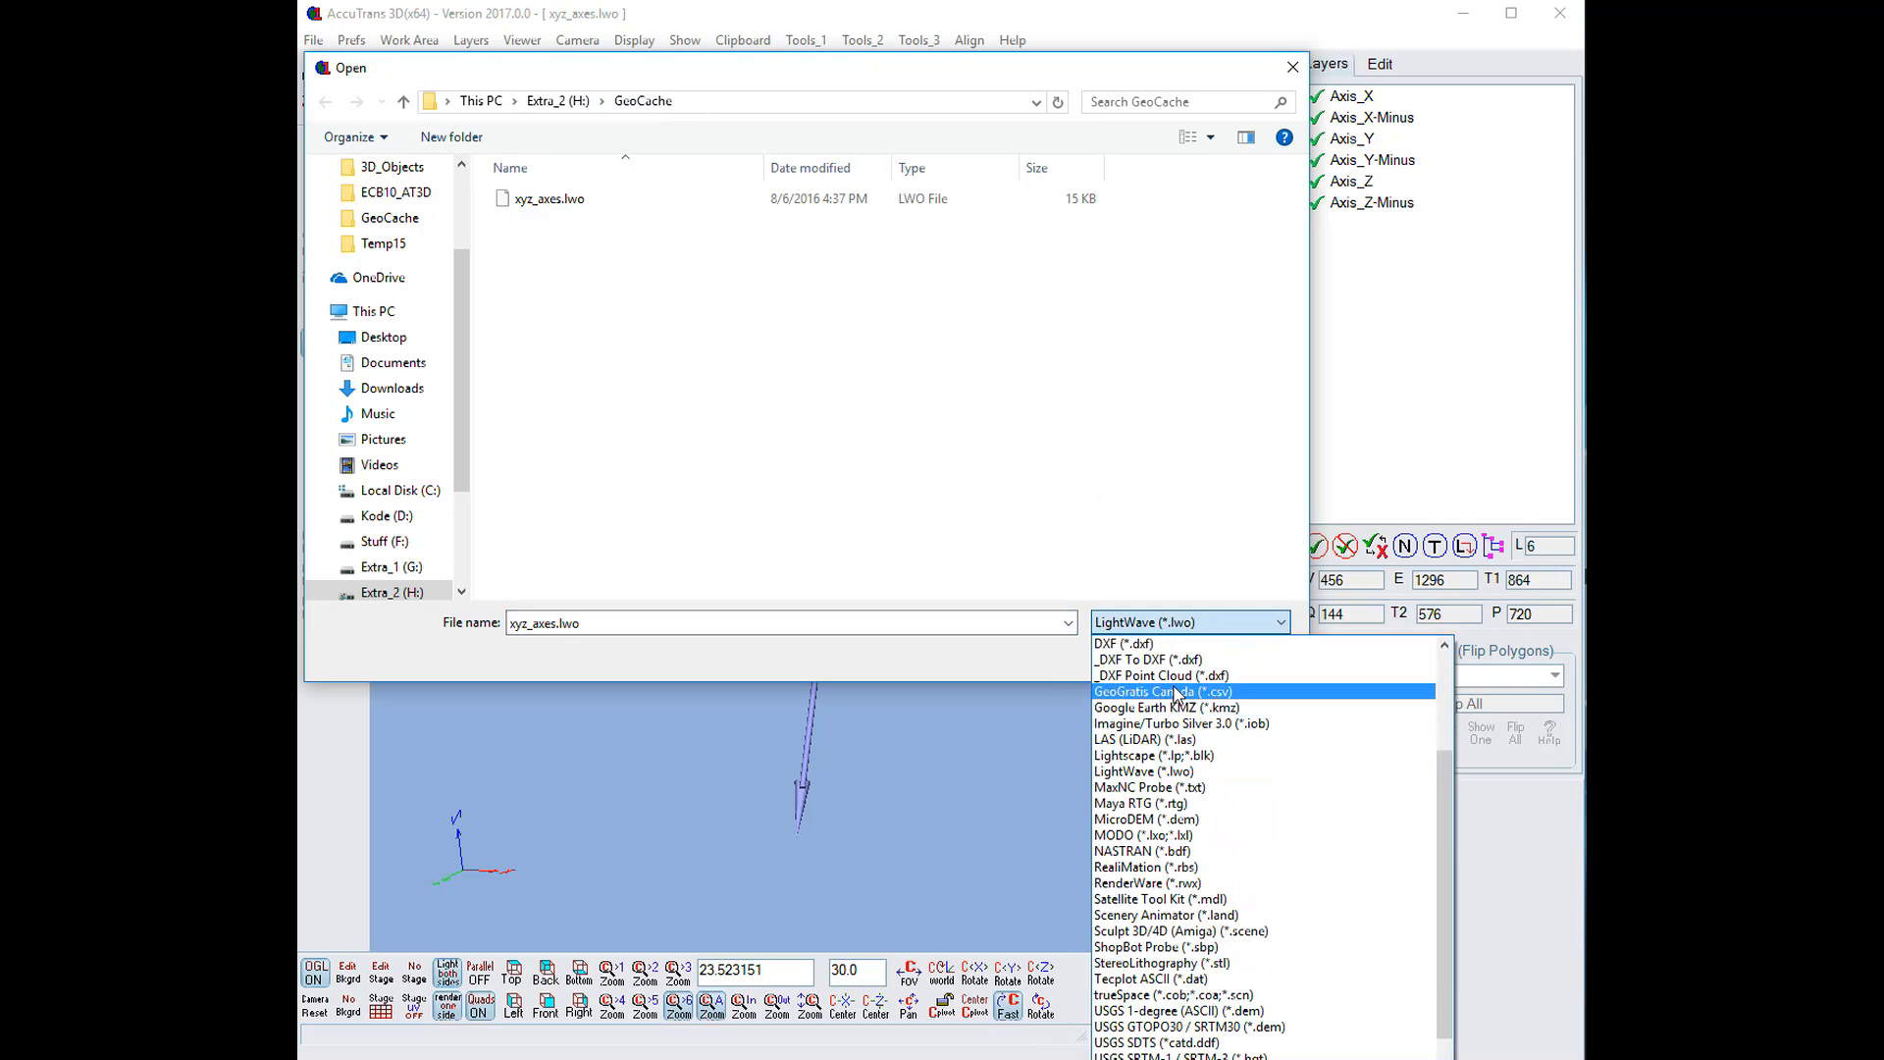
click(1174, 694)
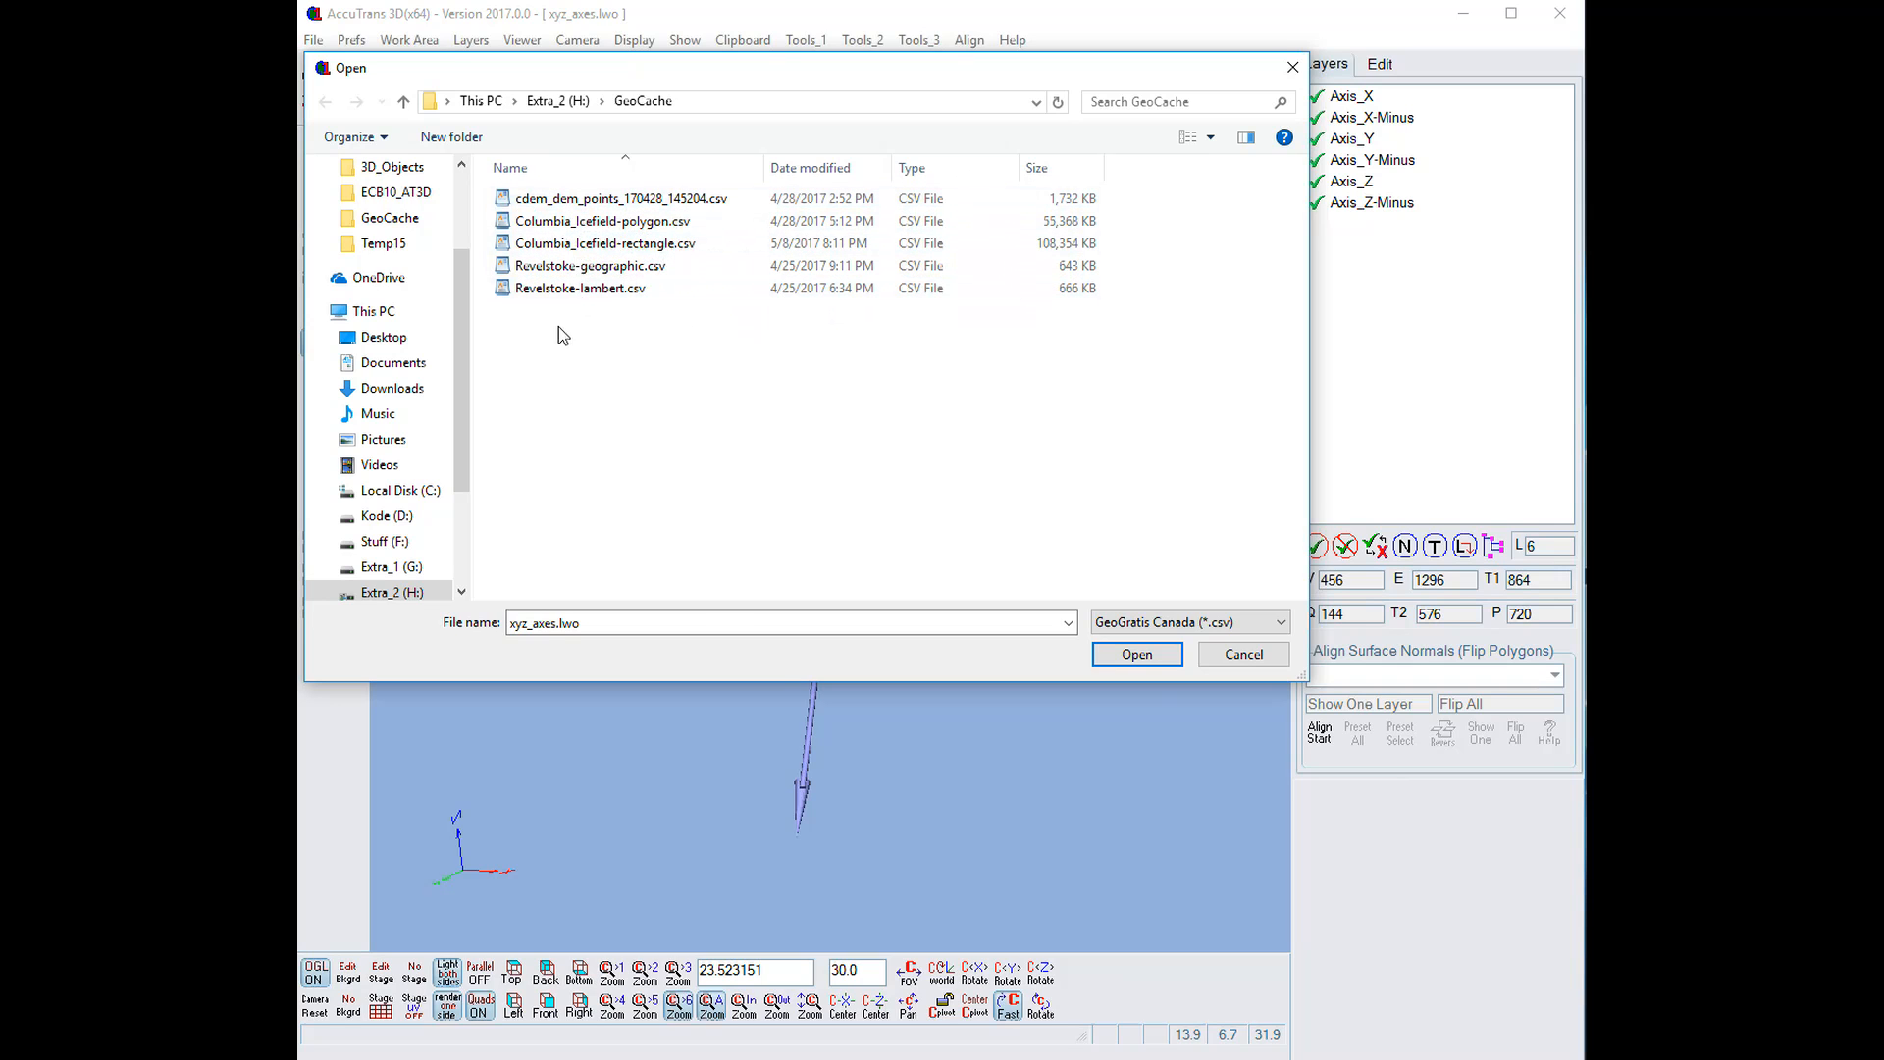
click(503, 288)
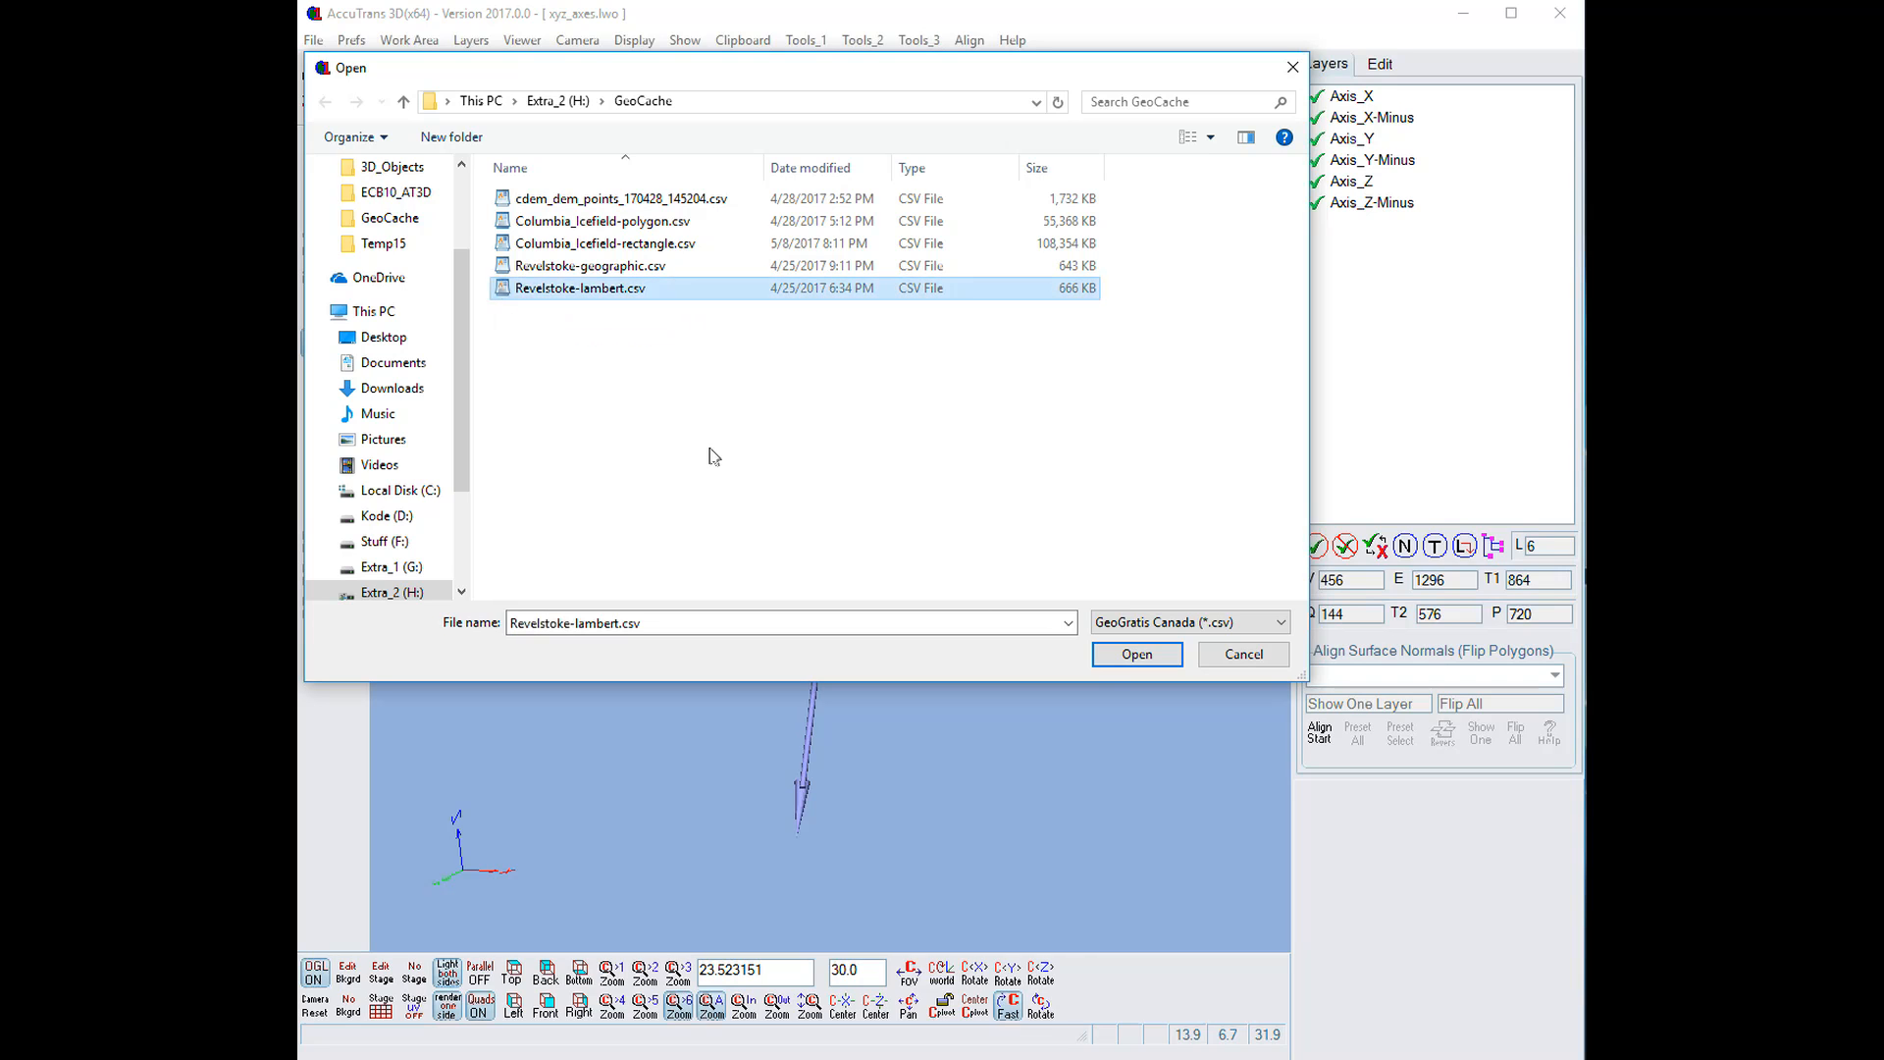
click(1106, 653)
drag(1001, 611, 984, 644)
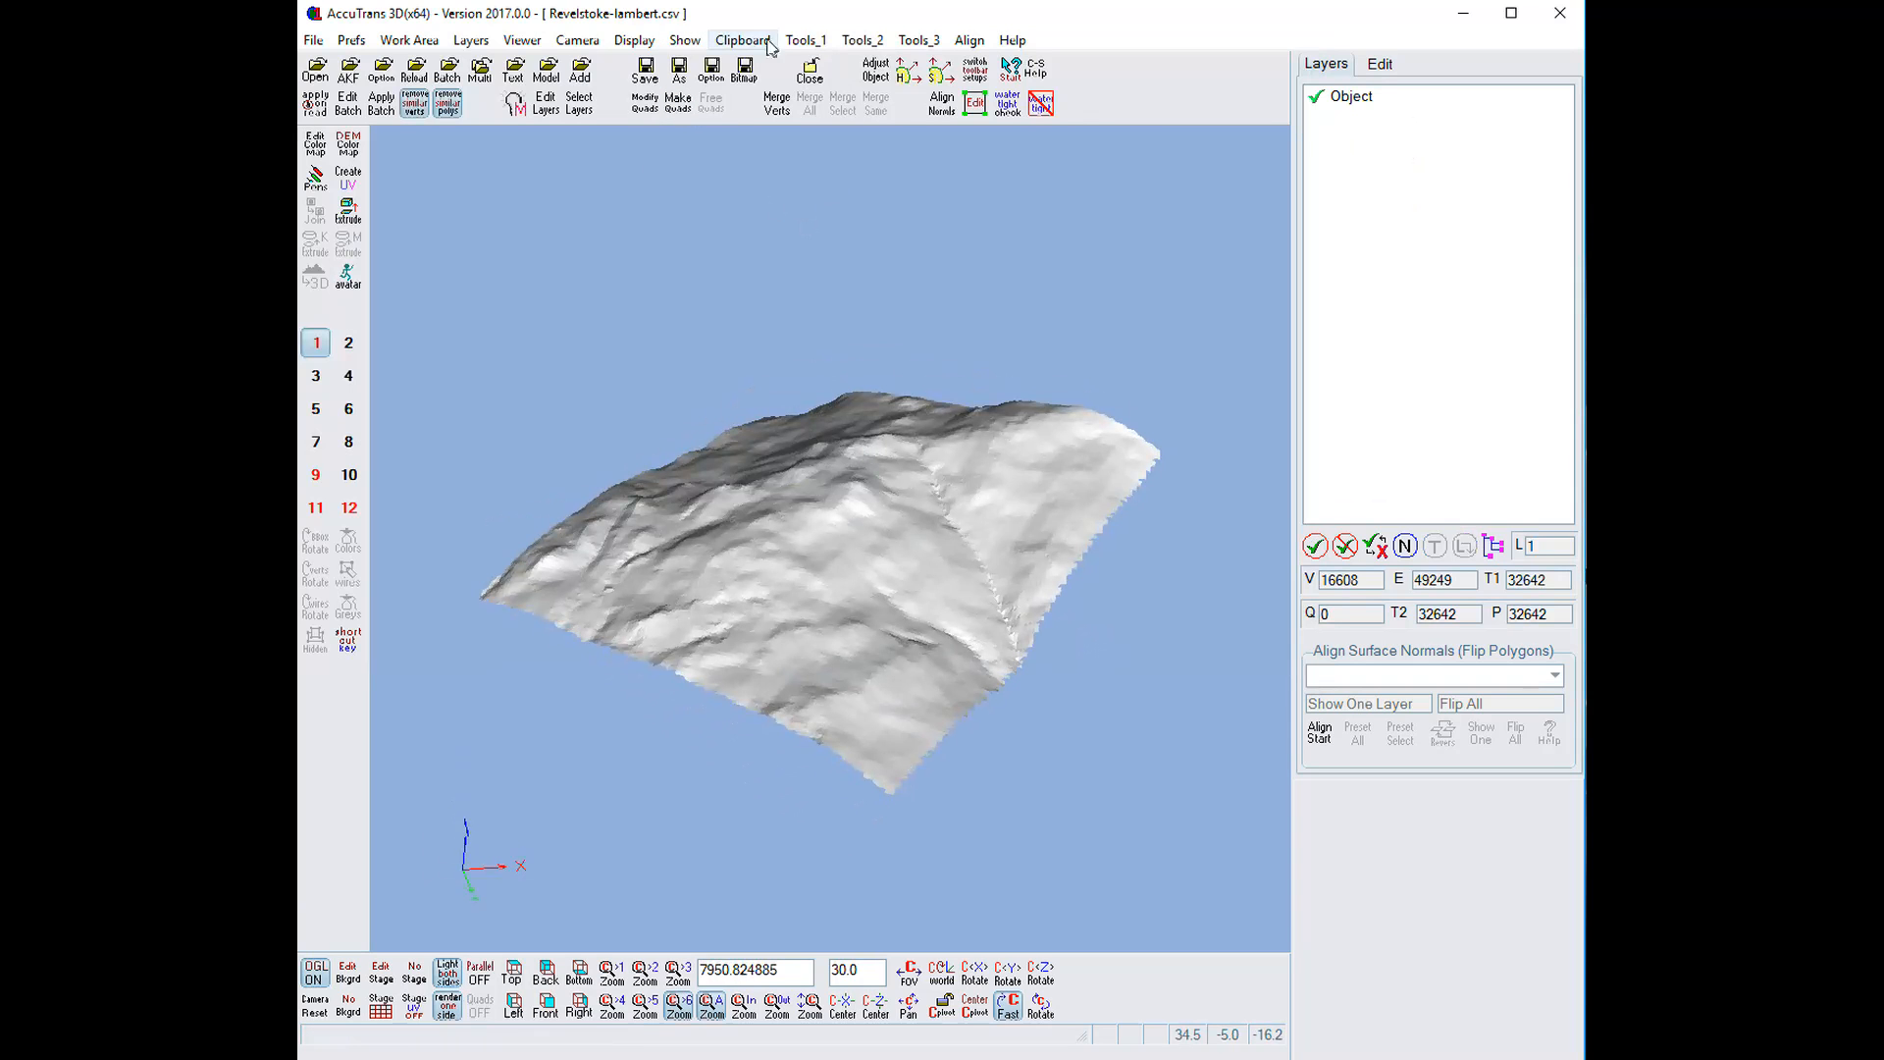
Use Adjust Object to centre the Revelstoke terrain on X and Y and place its base at Z zero
click(805, 41)
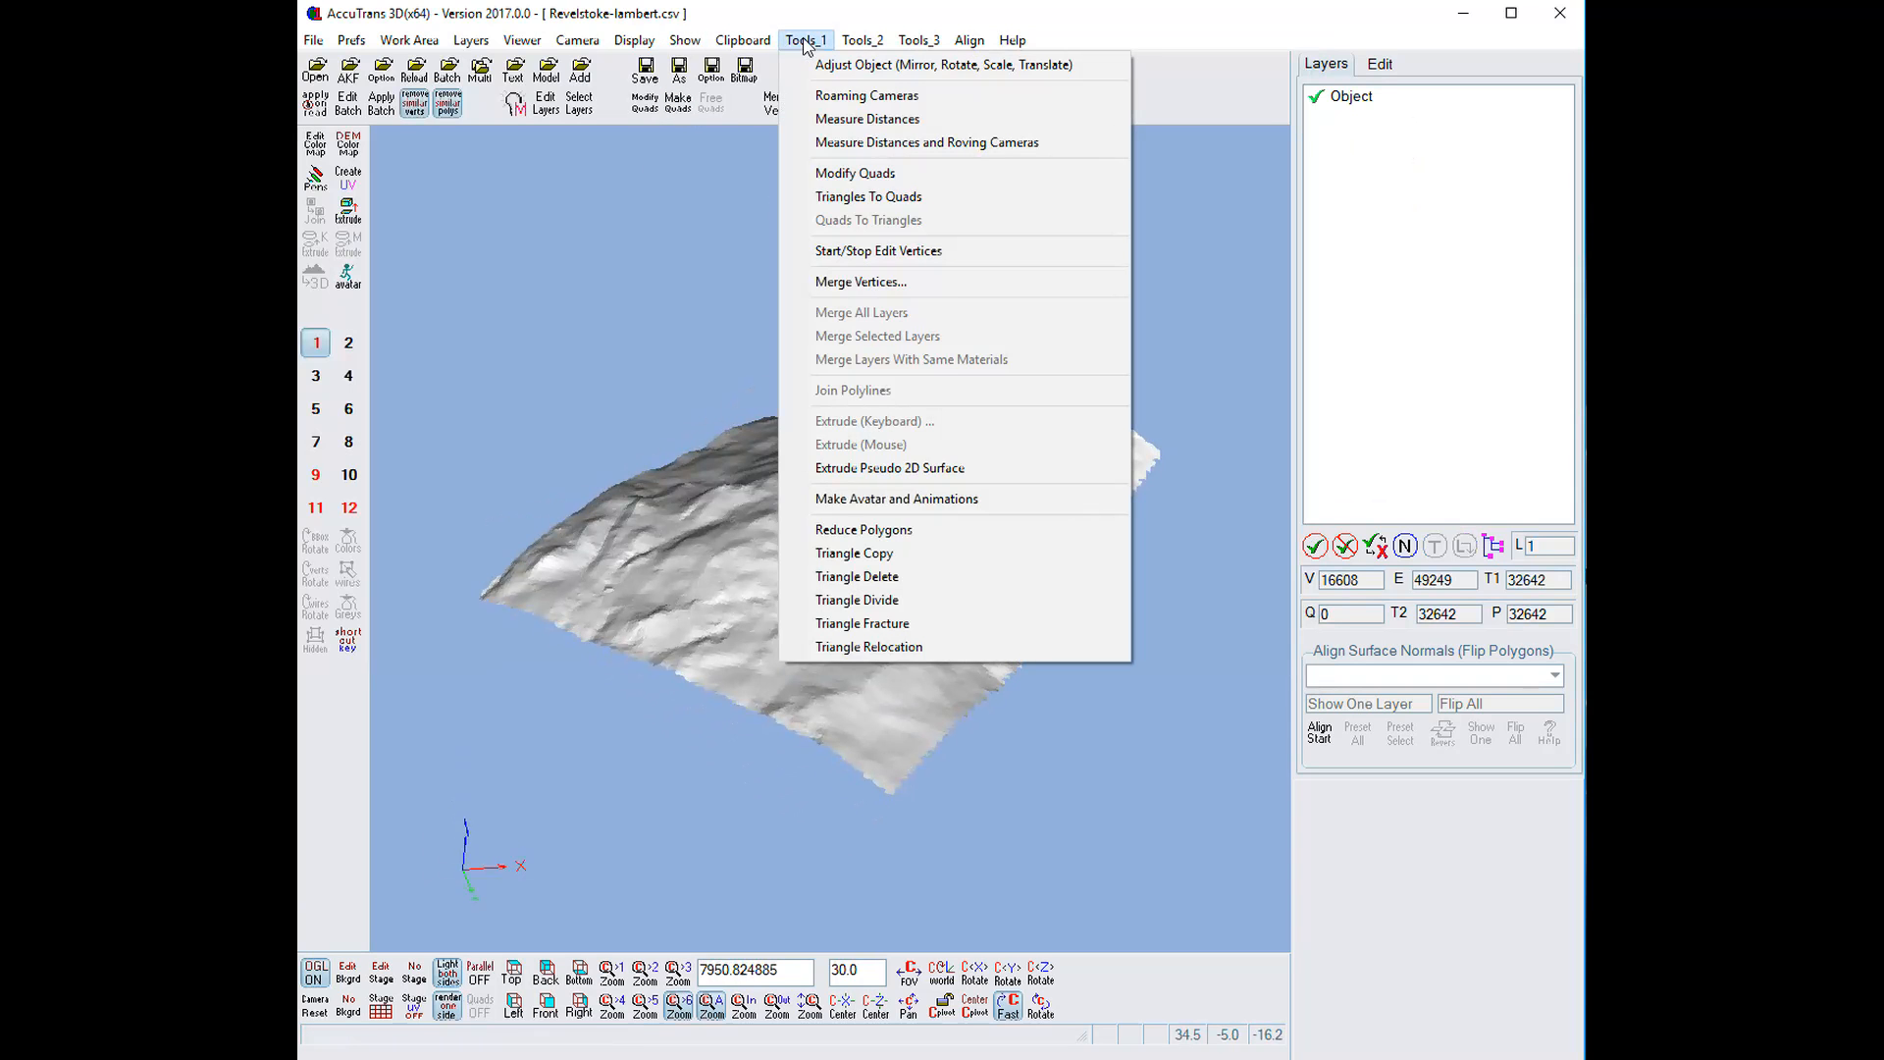
click(846, 66)
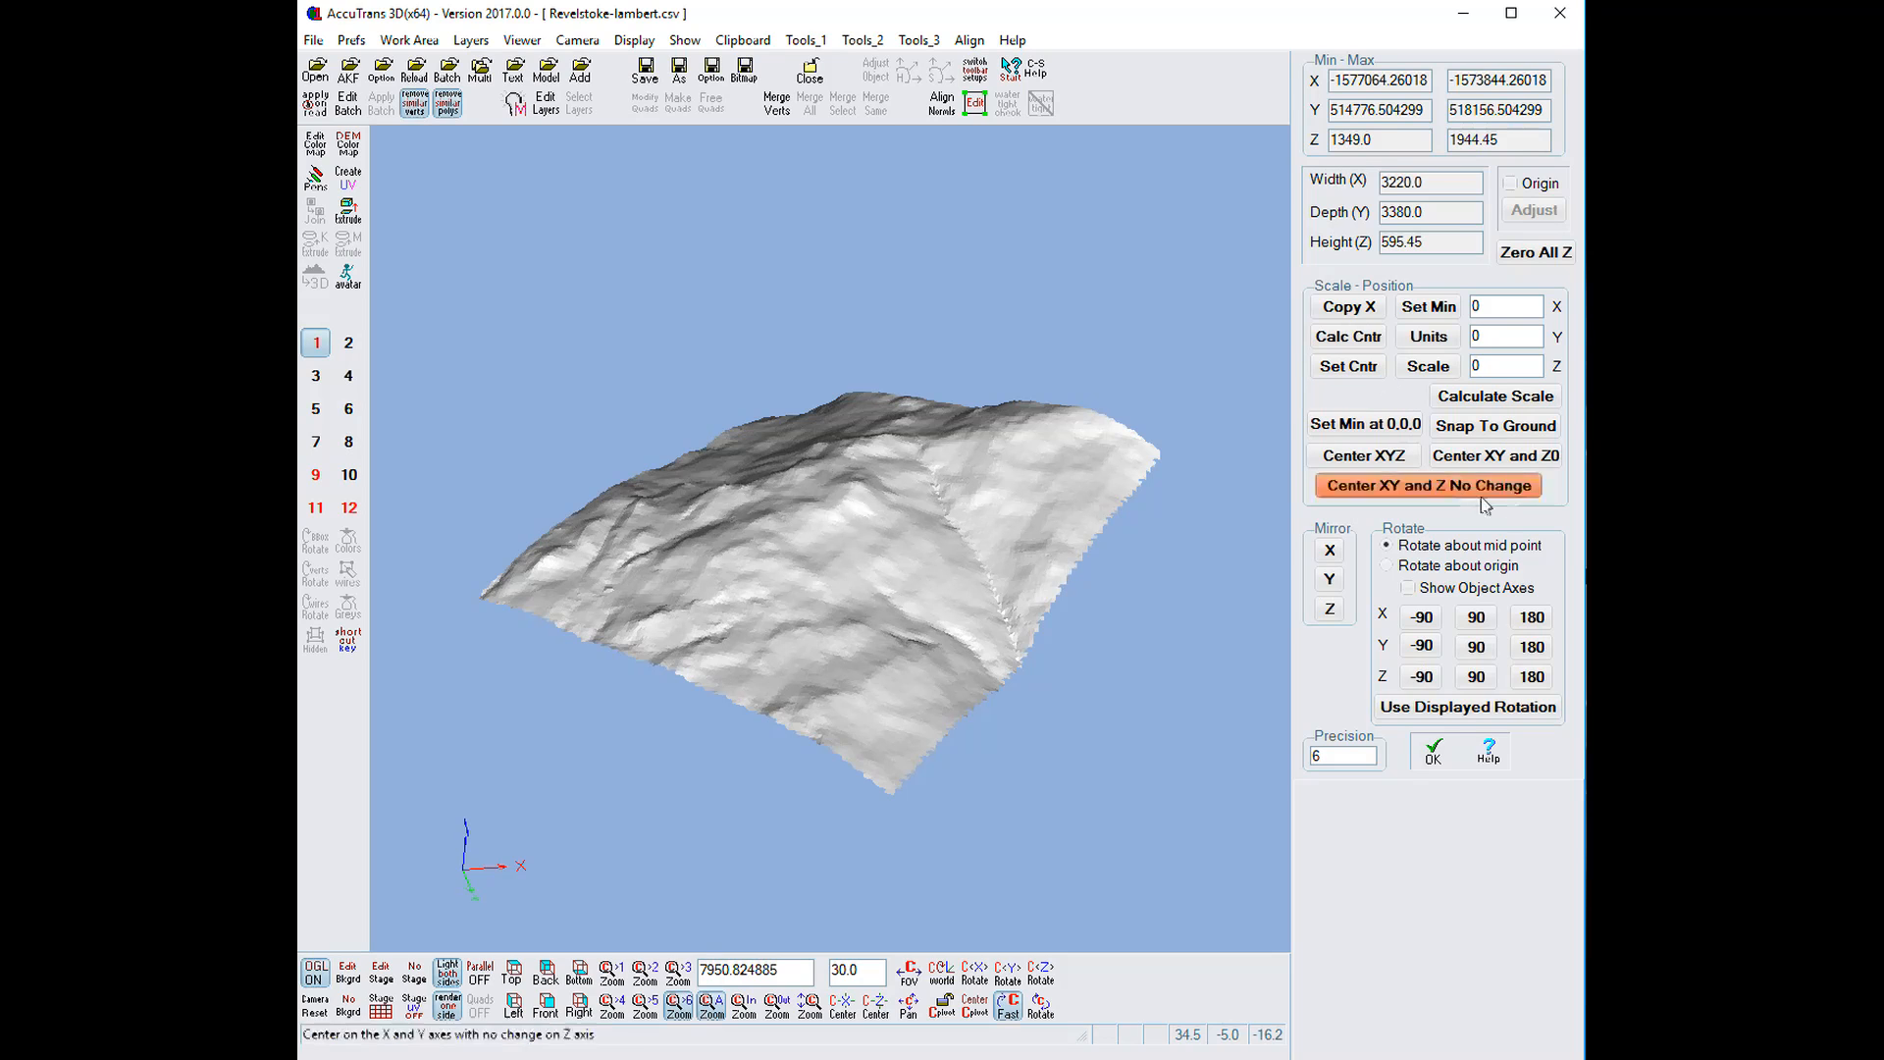
click(1504, 457)
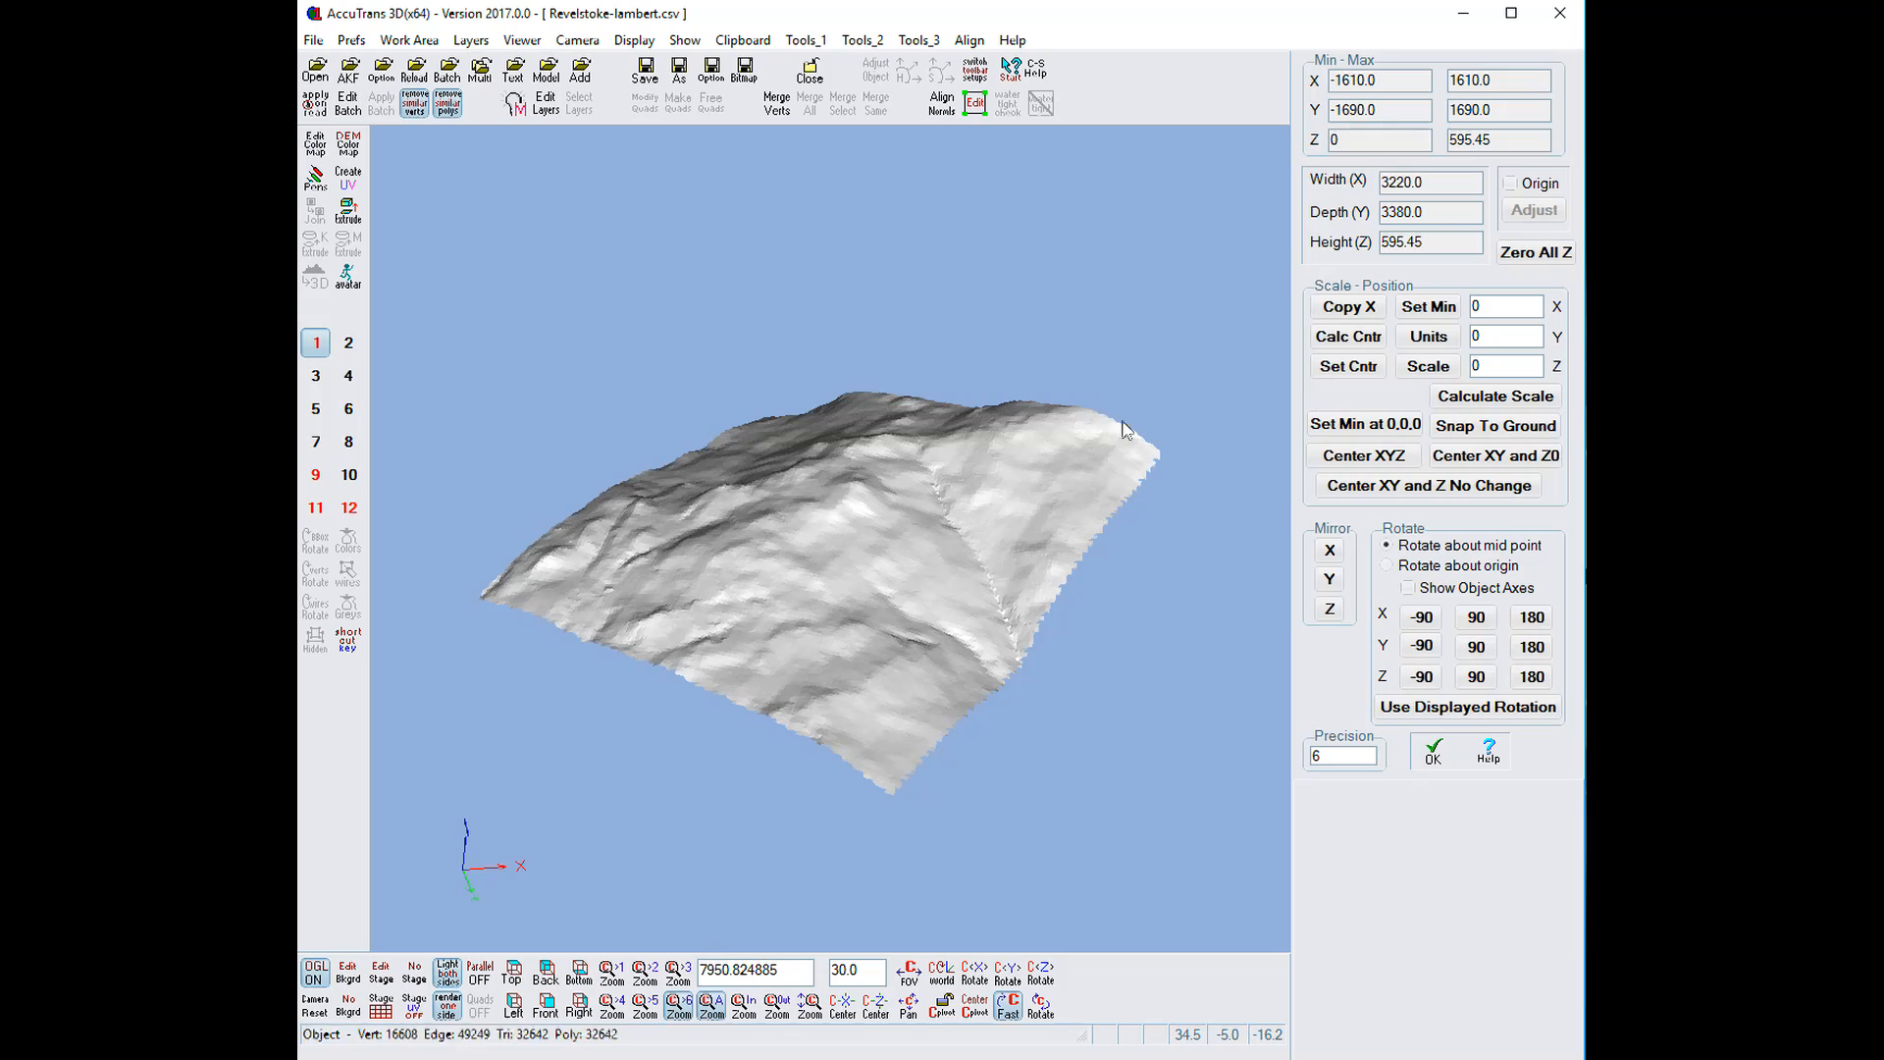
Examine the scale factor calculation for the terrain's Z axis and leave it without applying a change
click(1485, 406)
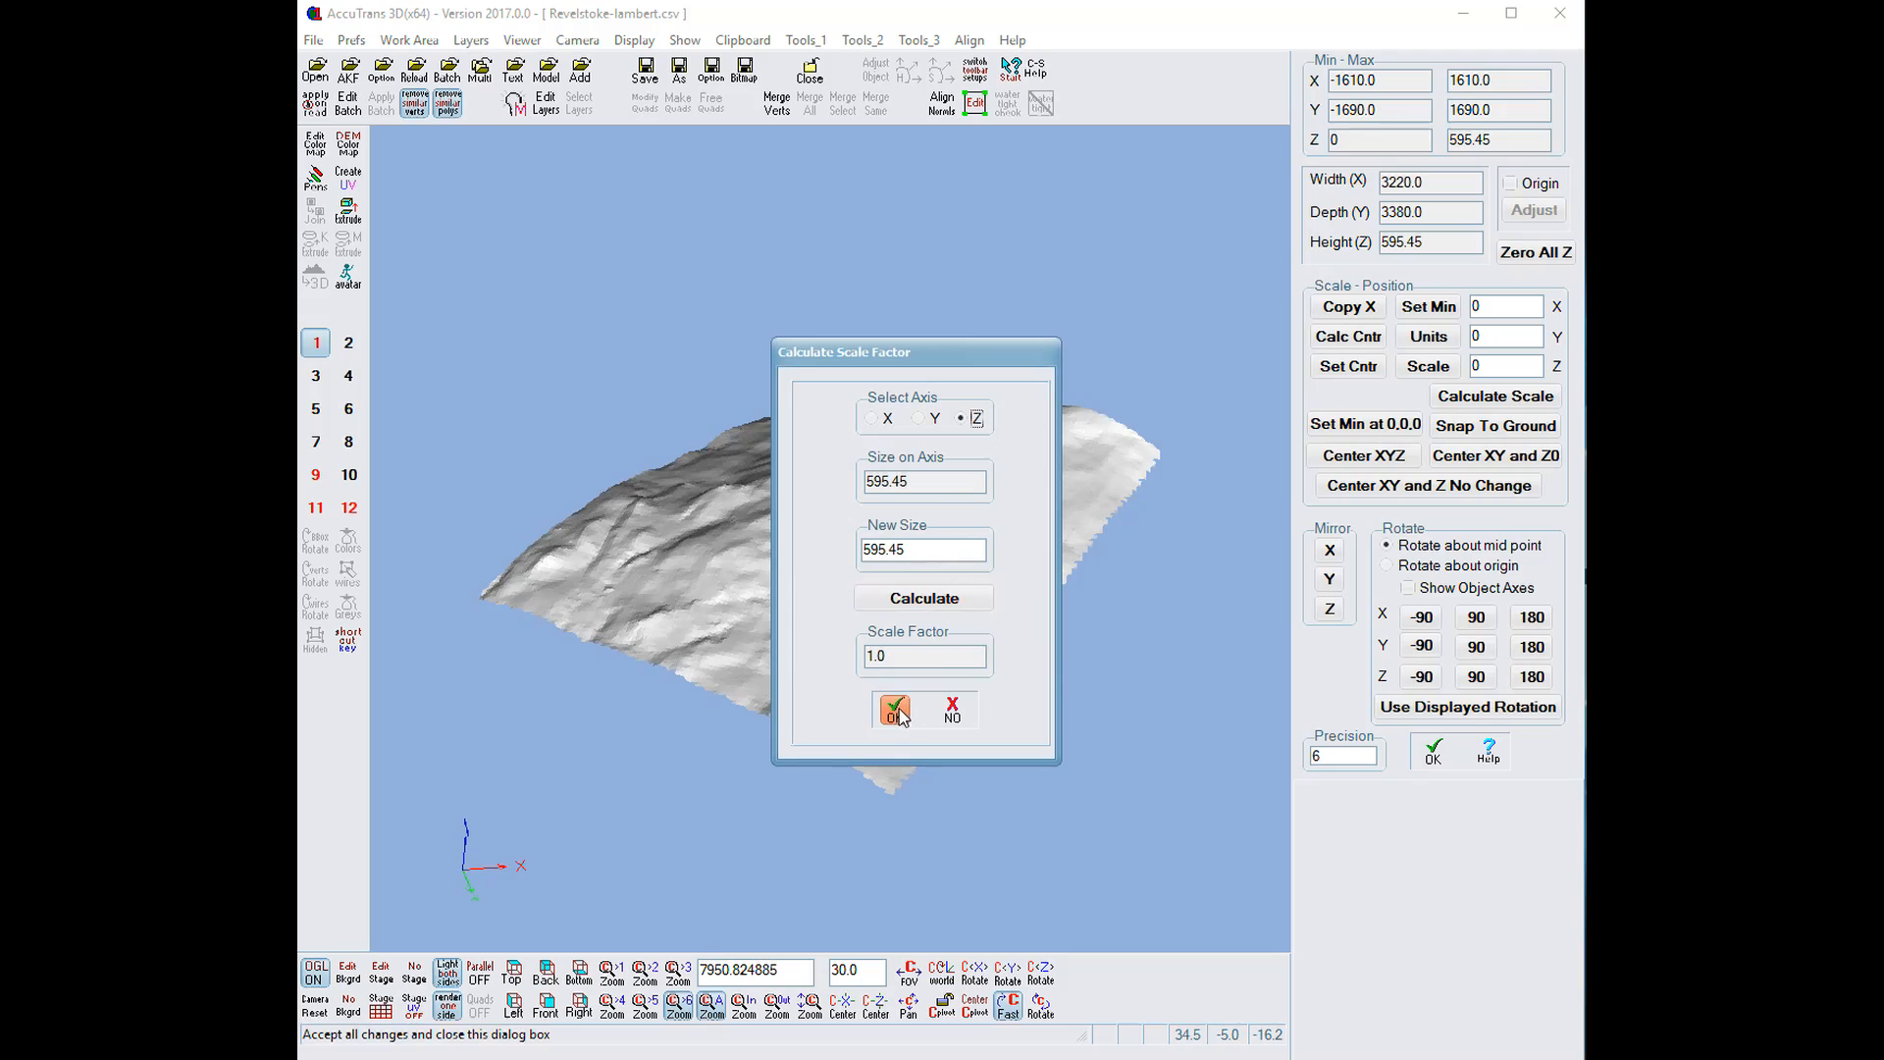
click(952, 708)
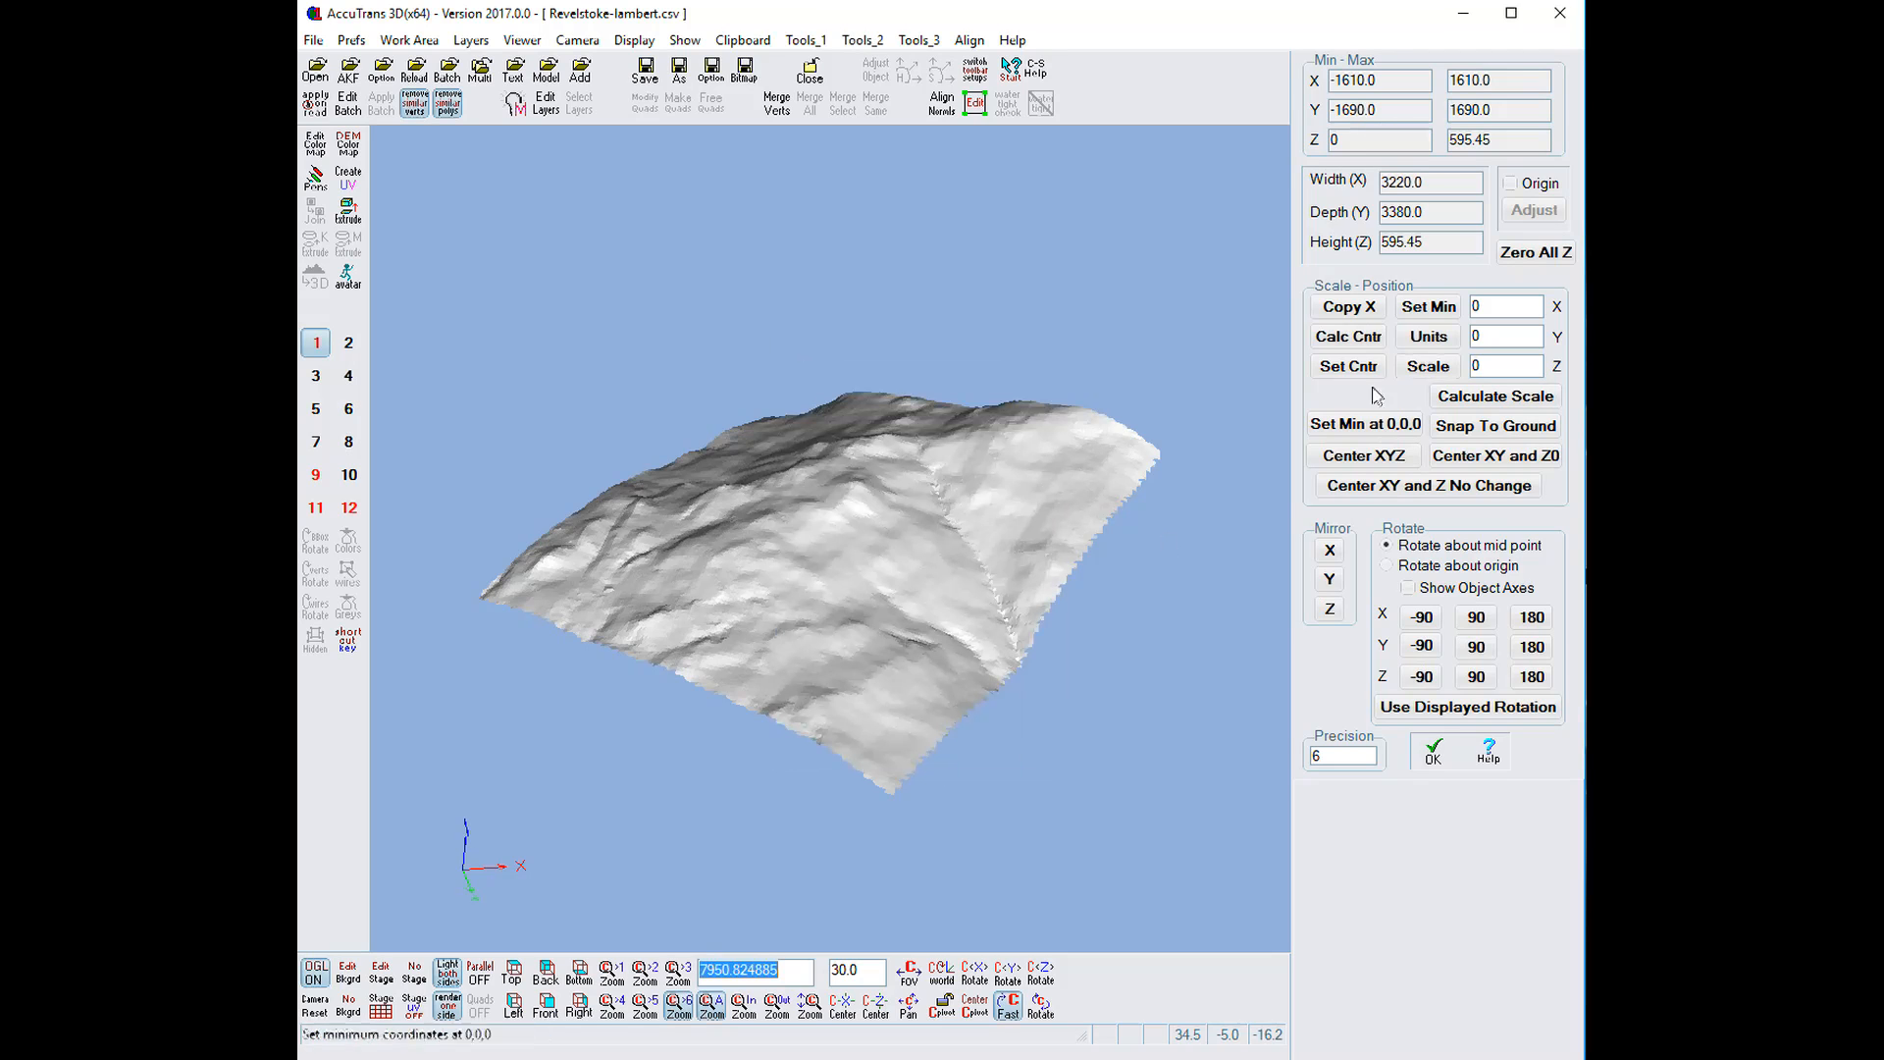
Examine the scale factor units of measurement without applying them, and finish adjusting the Revelstoke object
click(1423, 337)
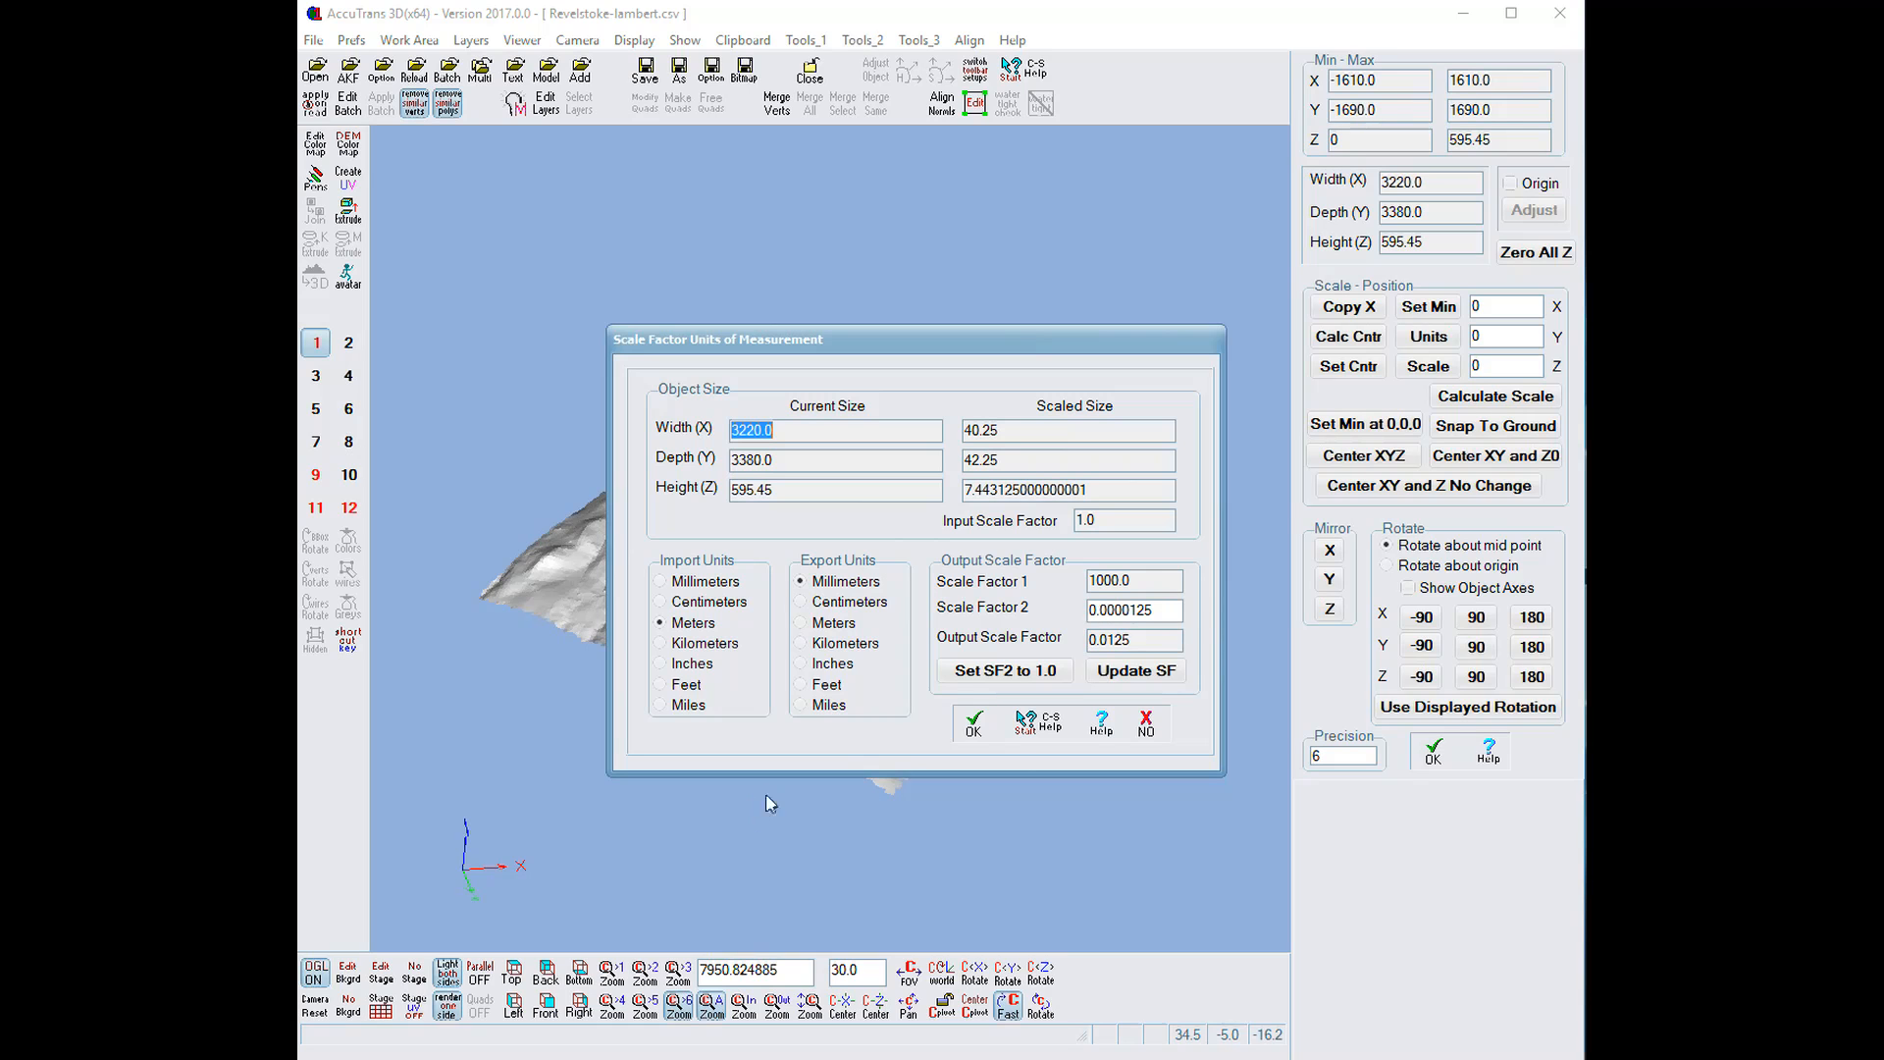
click(1148, 728)
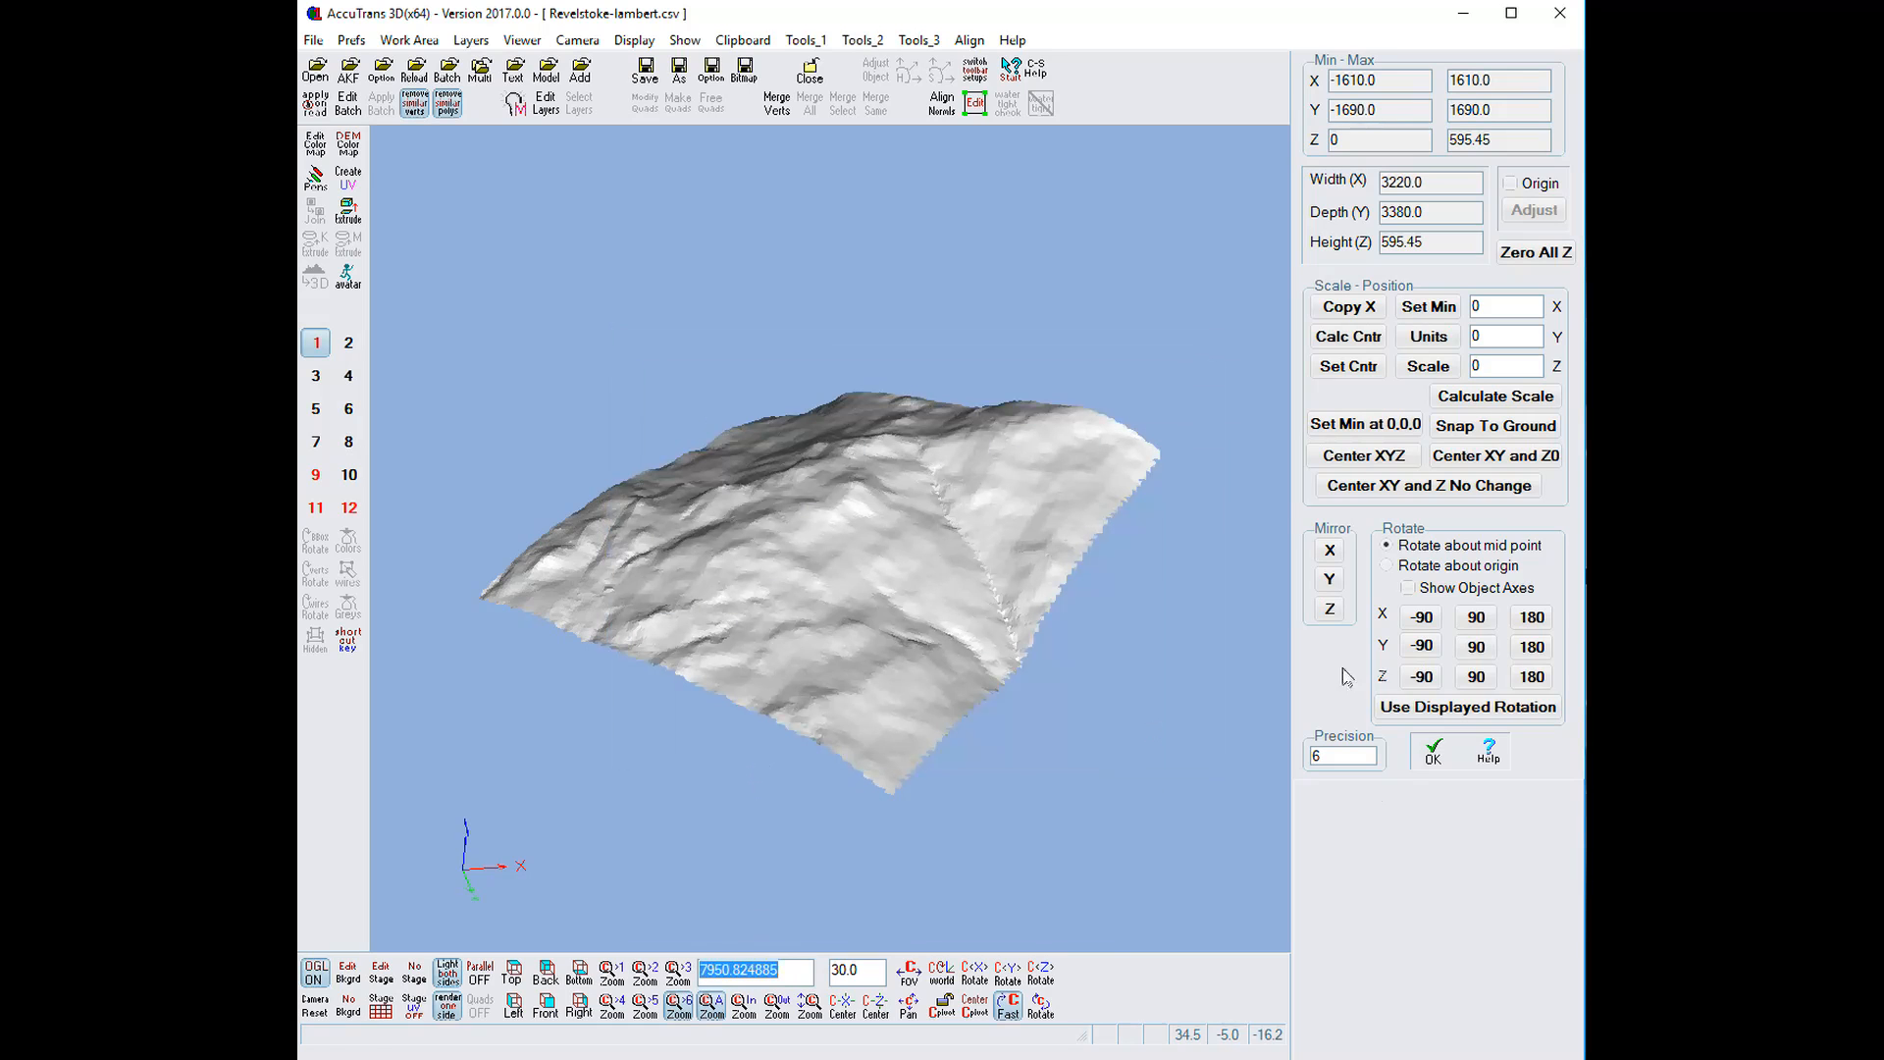
click(1431, 749)
Turn off one-sided rendering so that both sides of the terrain surface are drawn
mouse_move(843, 675)
mouse_down()
mouse_move(881, 659)
mouse_move(874, 675)
mouse_up()
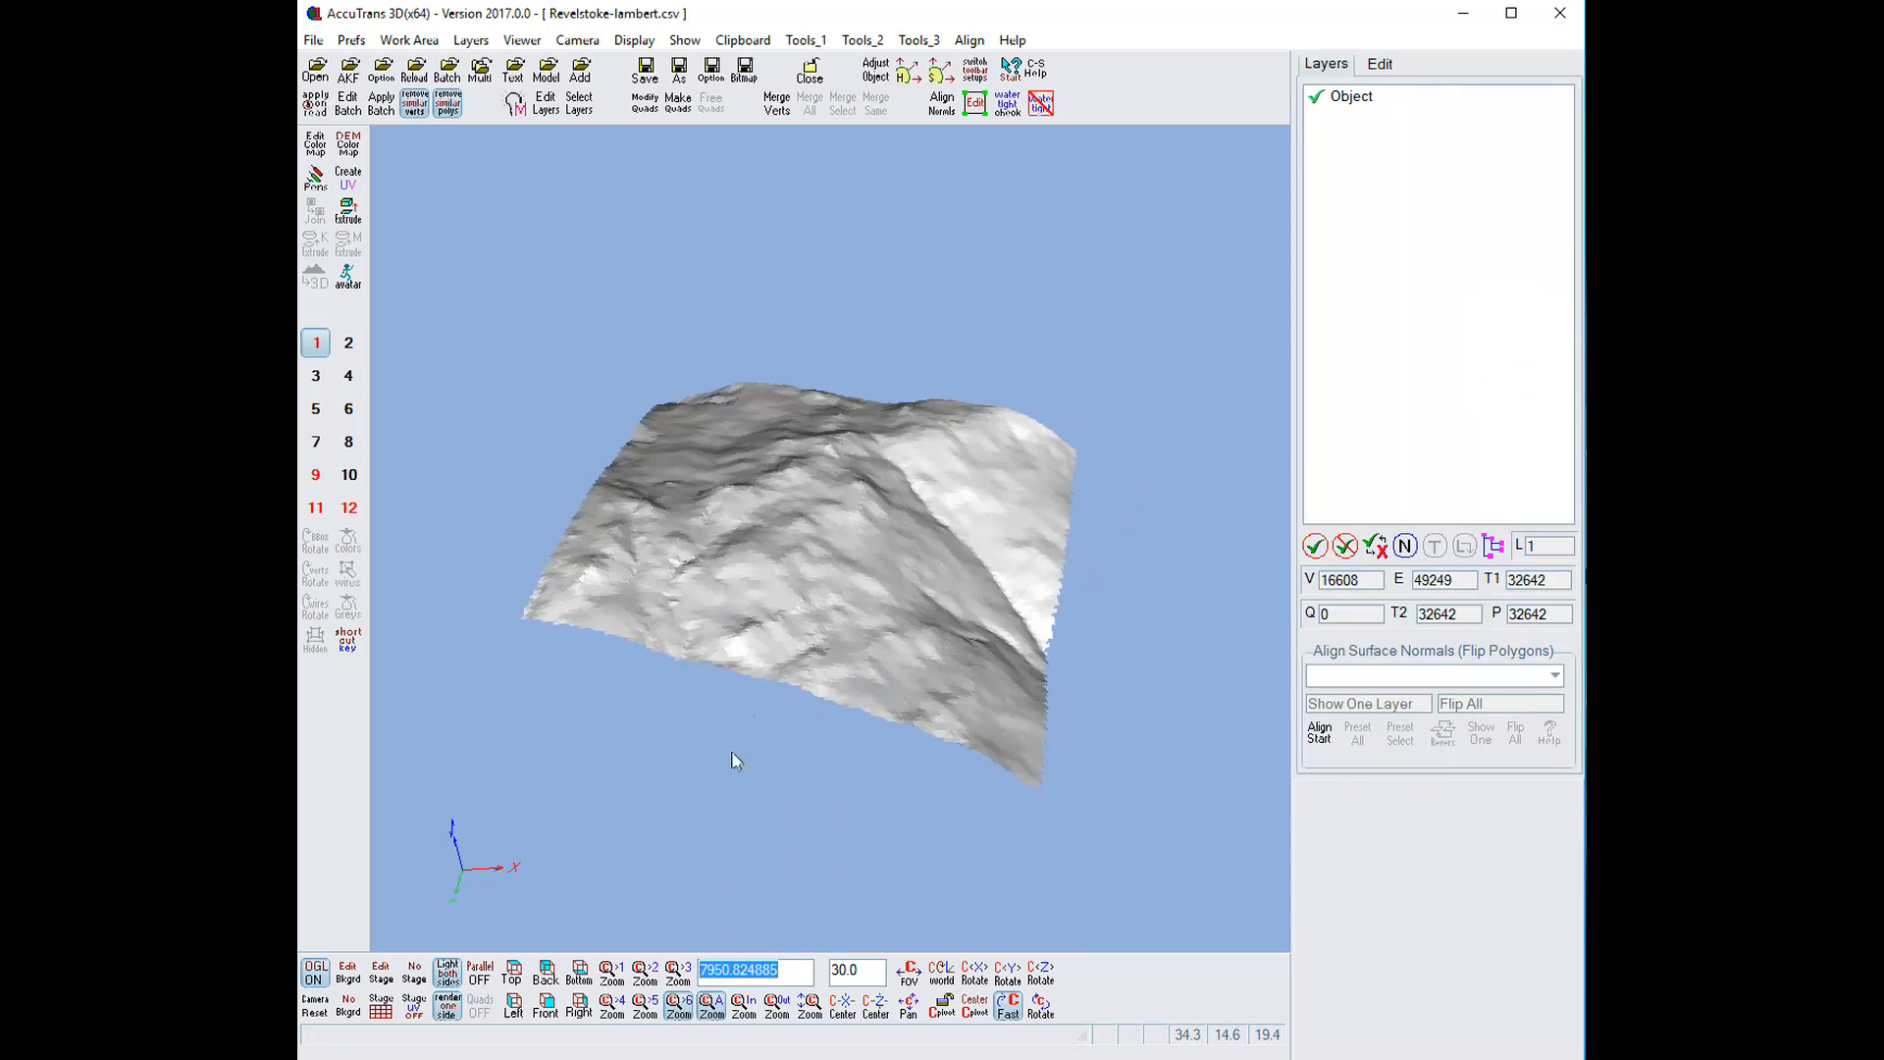
drag(810, 656, 797, 660)
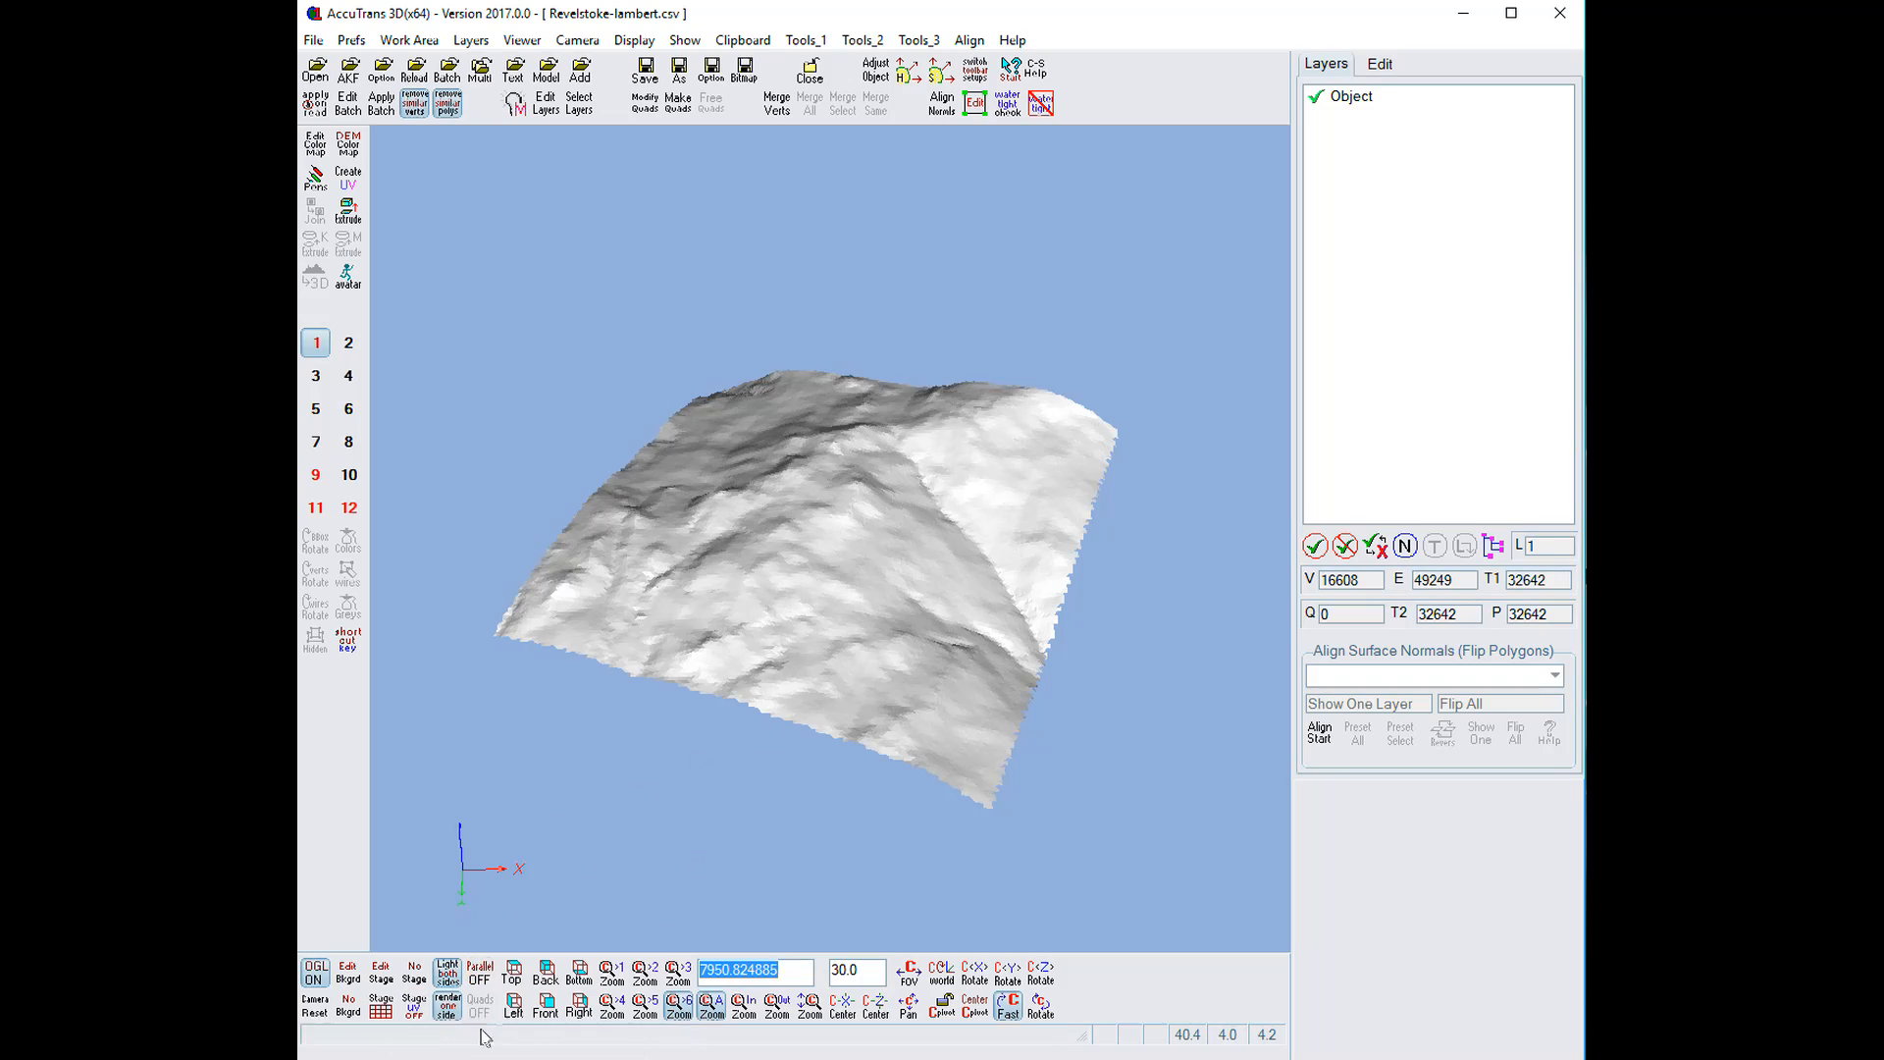
click(512, 975)
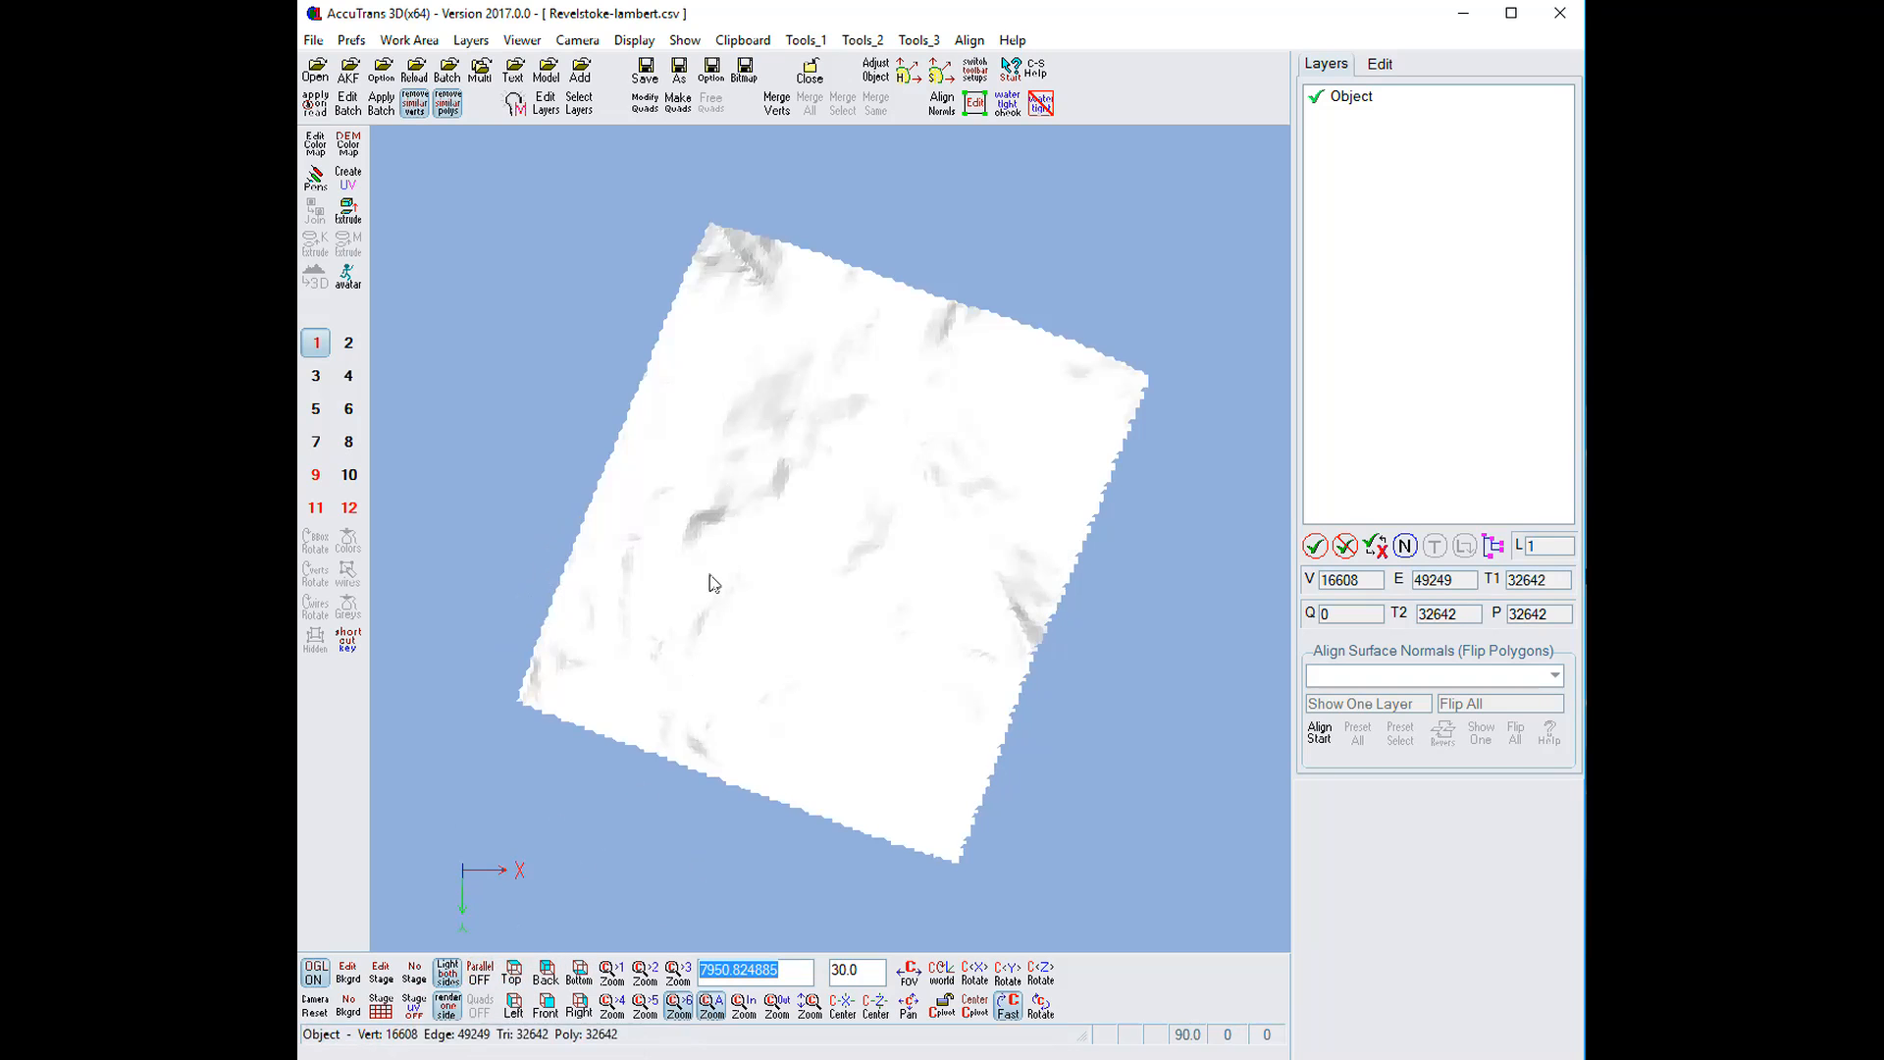
drag(871, 855, 842, 760)
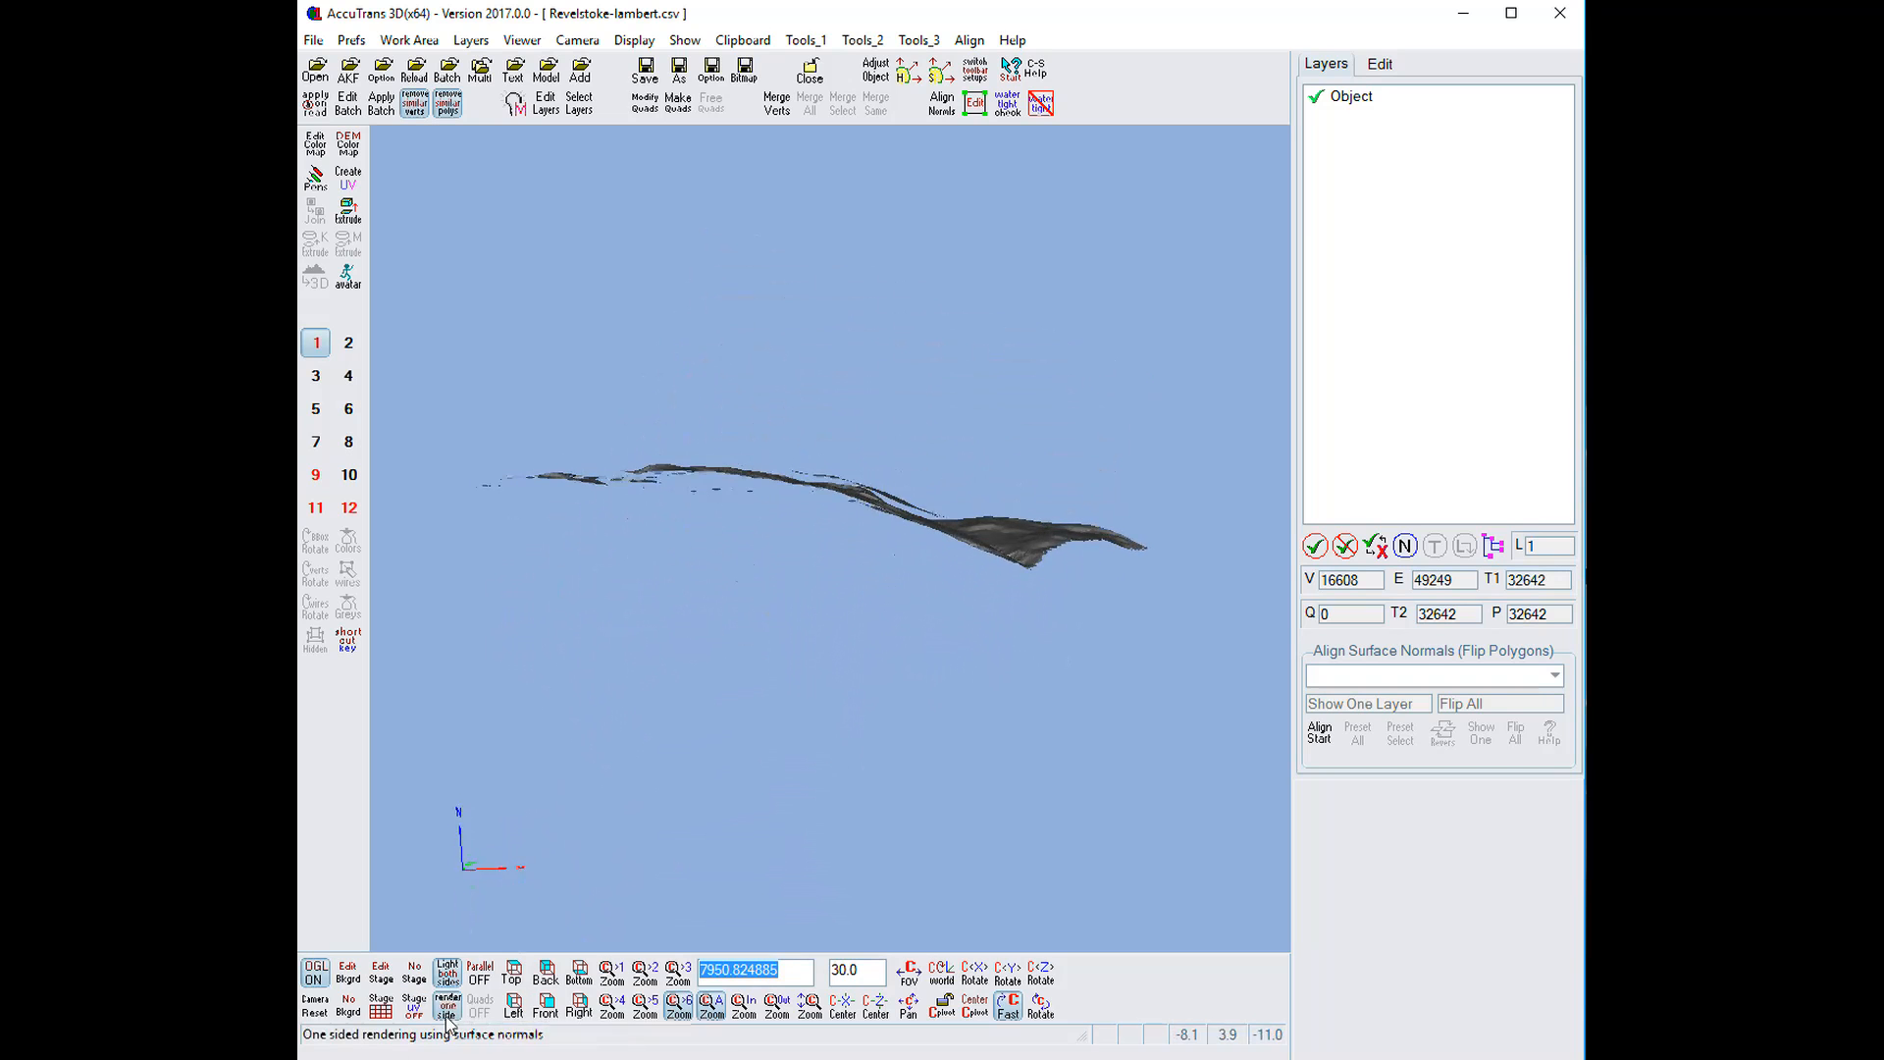
click(448, 1006)
drag(832, 767, 807, 832)
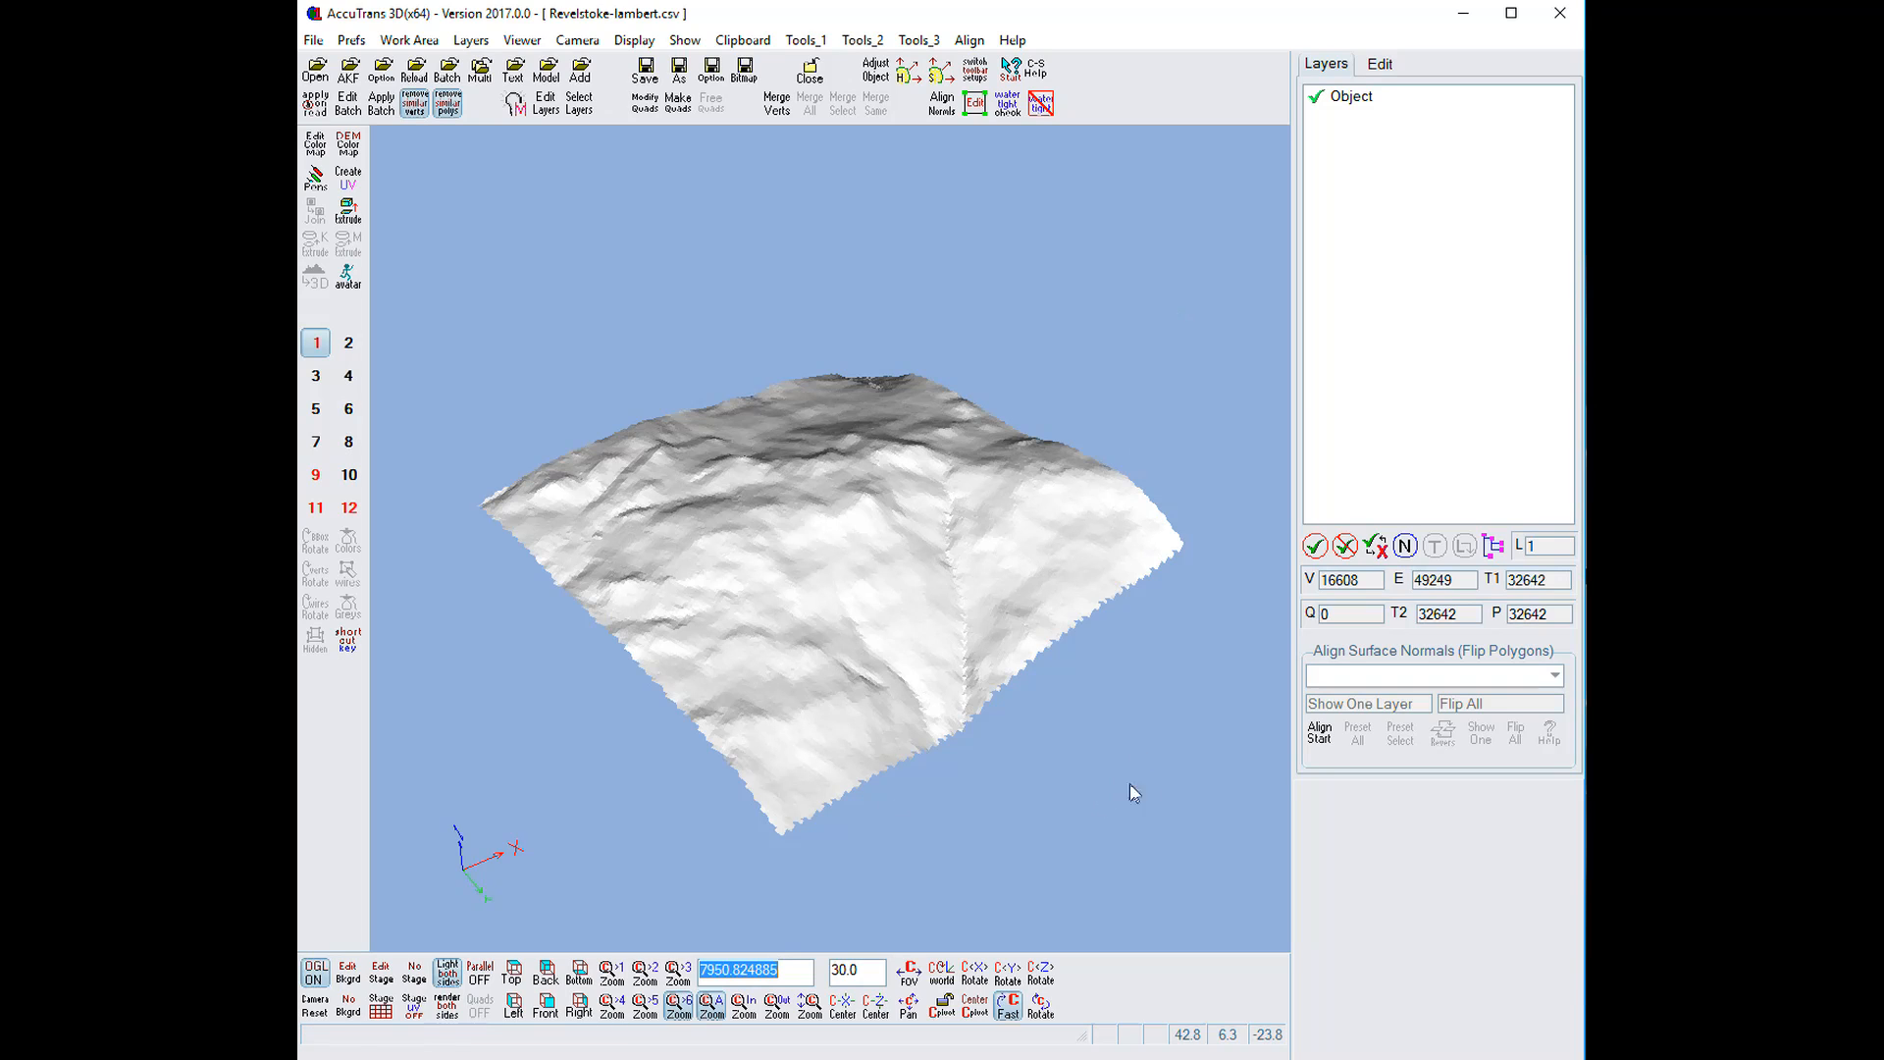
Inspect the terrain mesh in surface normal alignment, flip all its polygons, flip them back and stop the alignment
click(1319, 736)
scroll(930, 673, up, 2)
scroll(929, 673, up, 5)
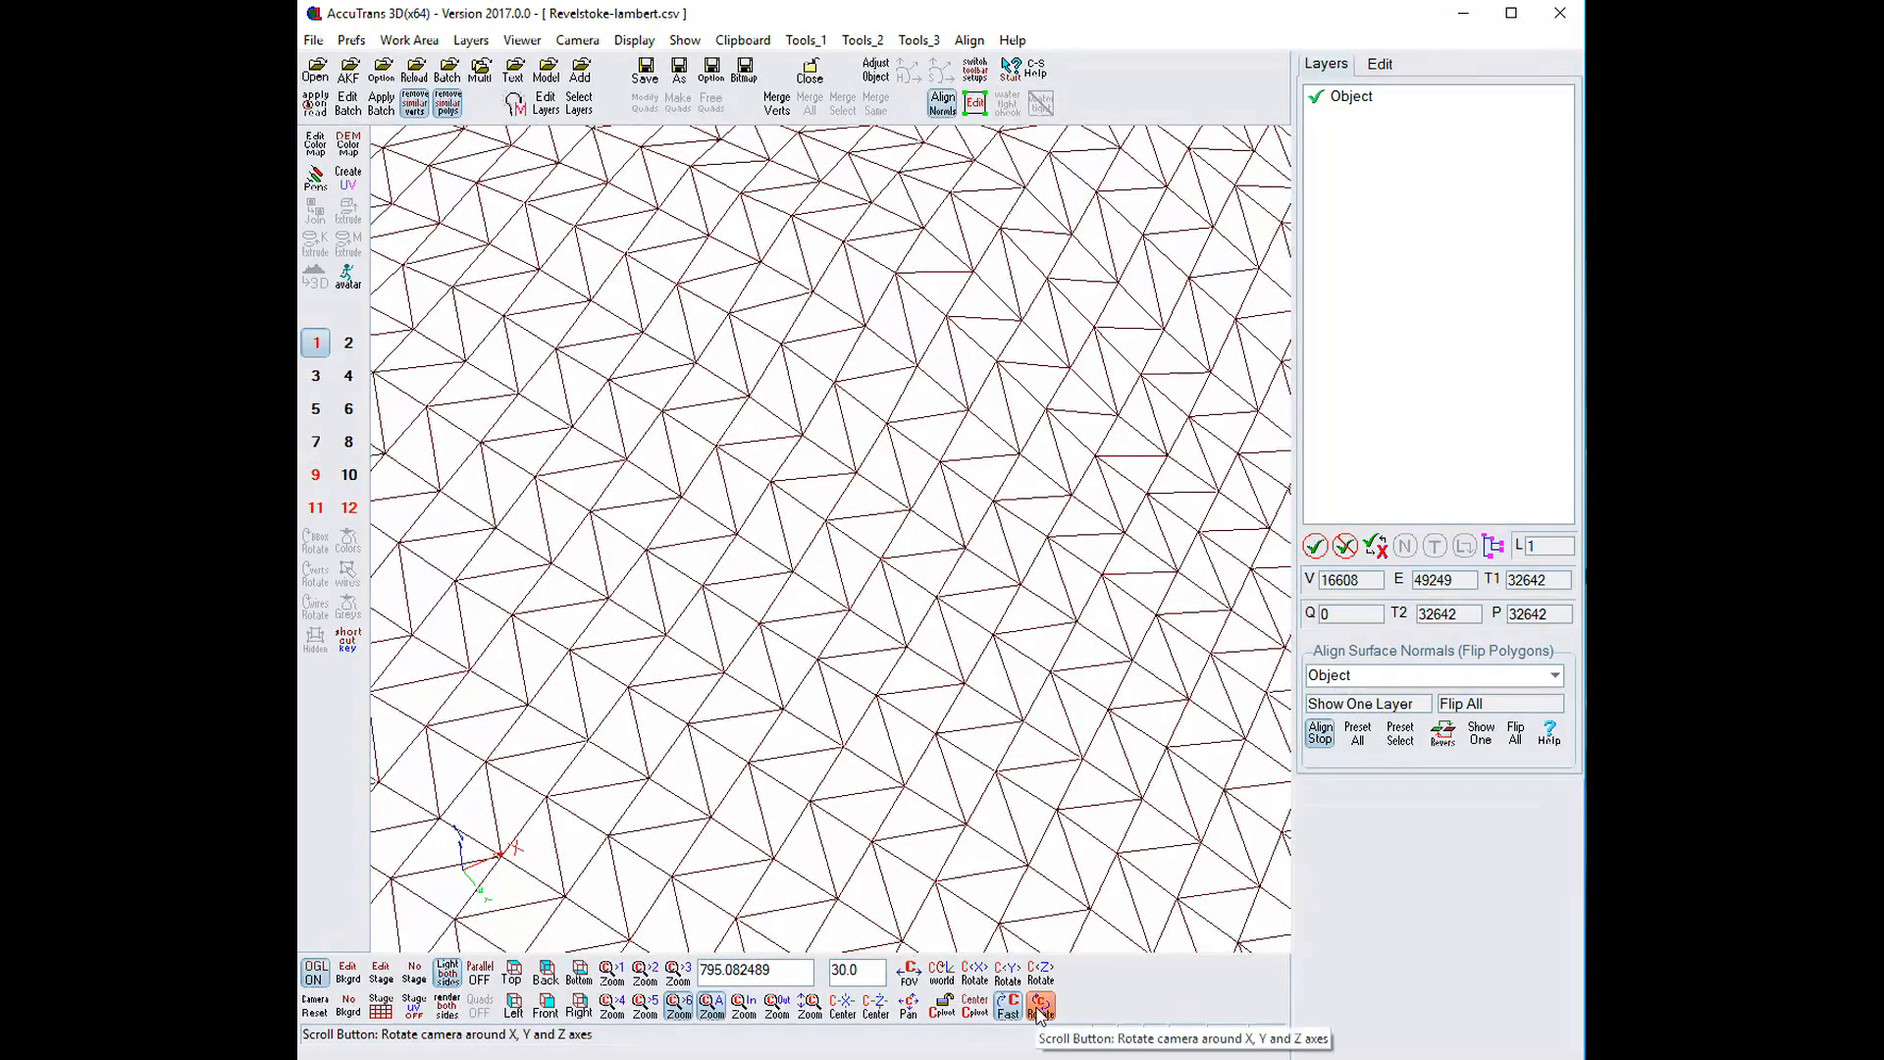
mouse_move(1040, 1011)
mouse_down()
mouse_move(1034, 987)
mouse_move(1020, 999)
mouse_move(1041, 998)
mouse_move(1056, 921)
mouse_move(1047, 997)
mouse_up()
scroll(903, 417, down, 2)
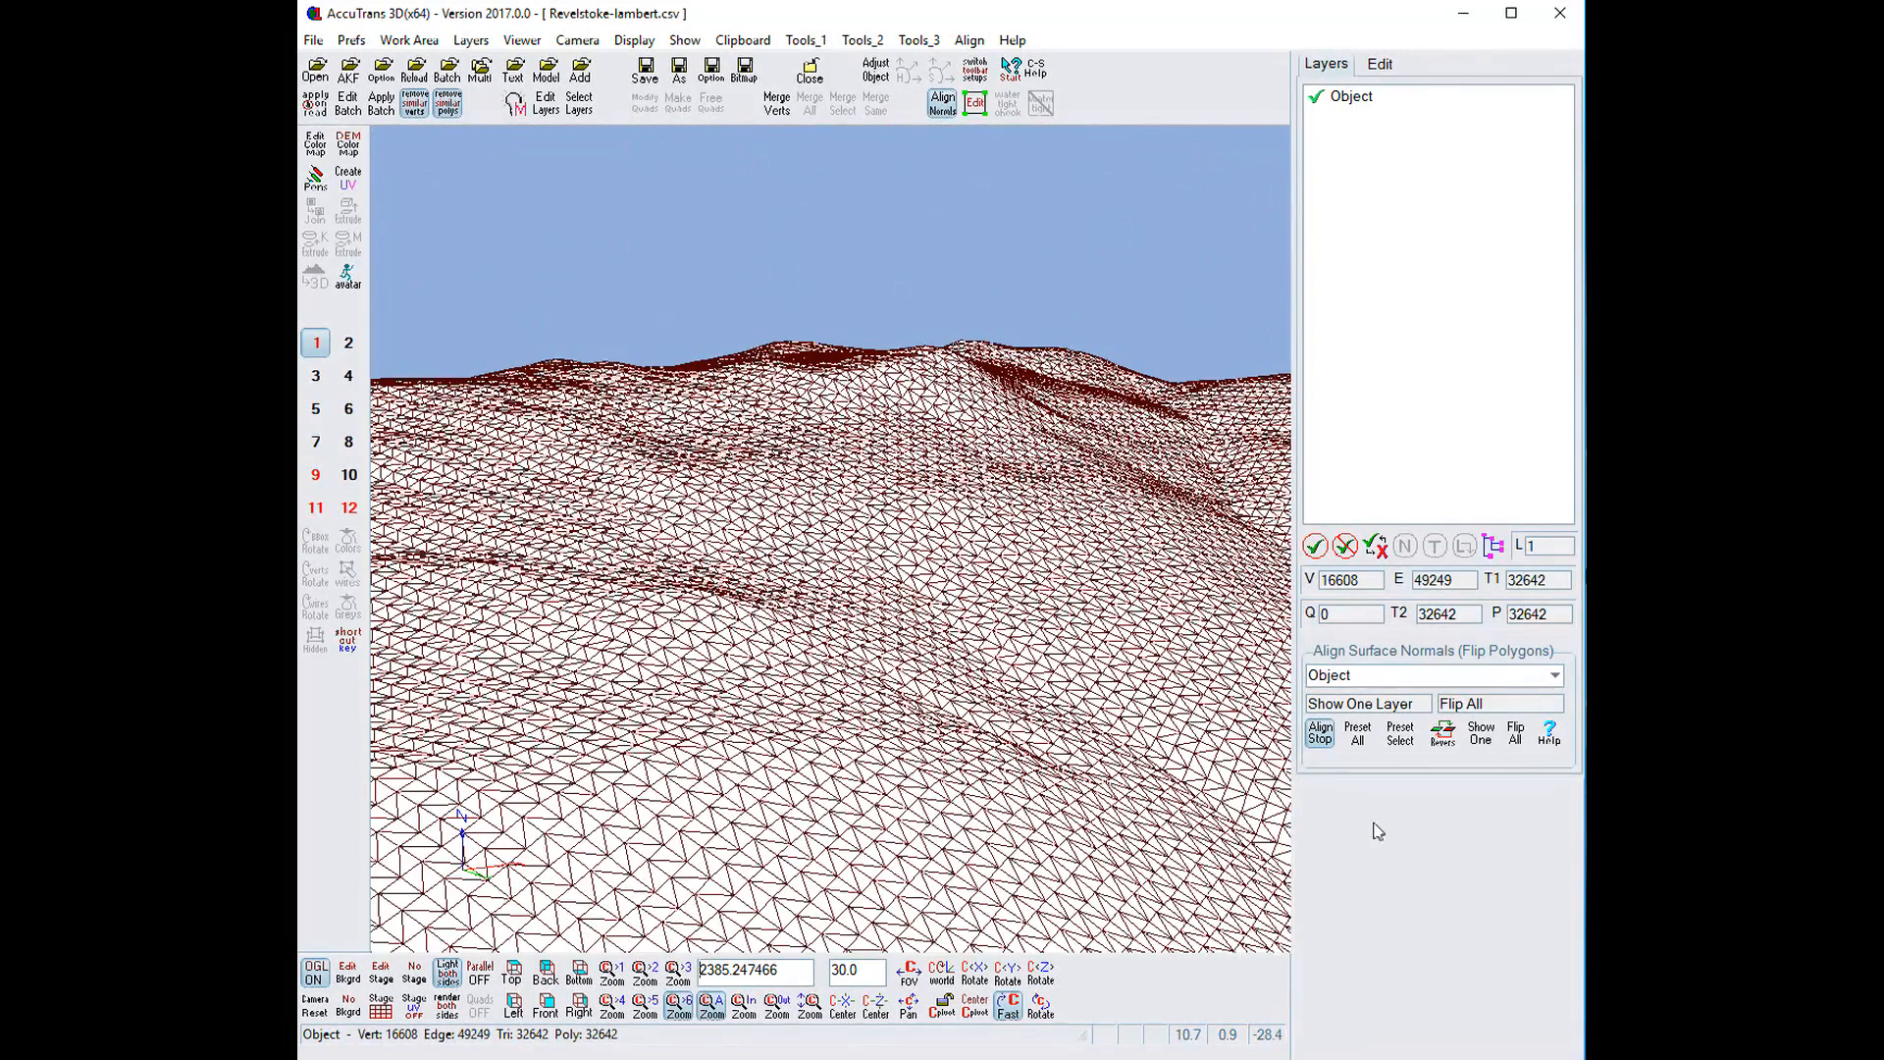
click(718, 905)
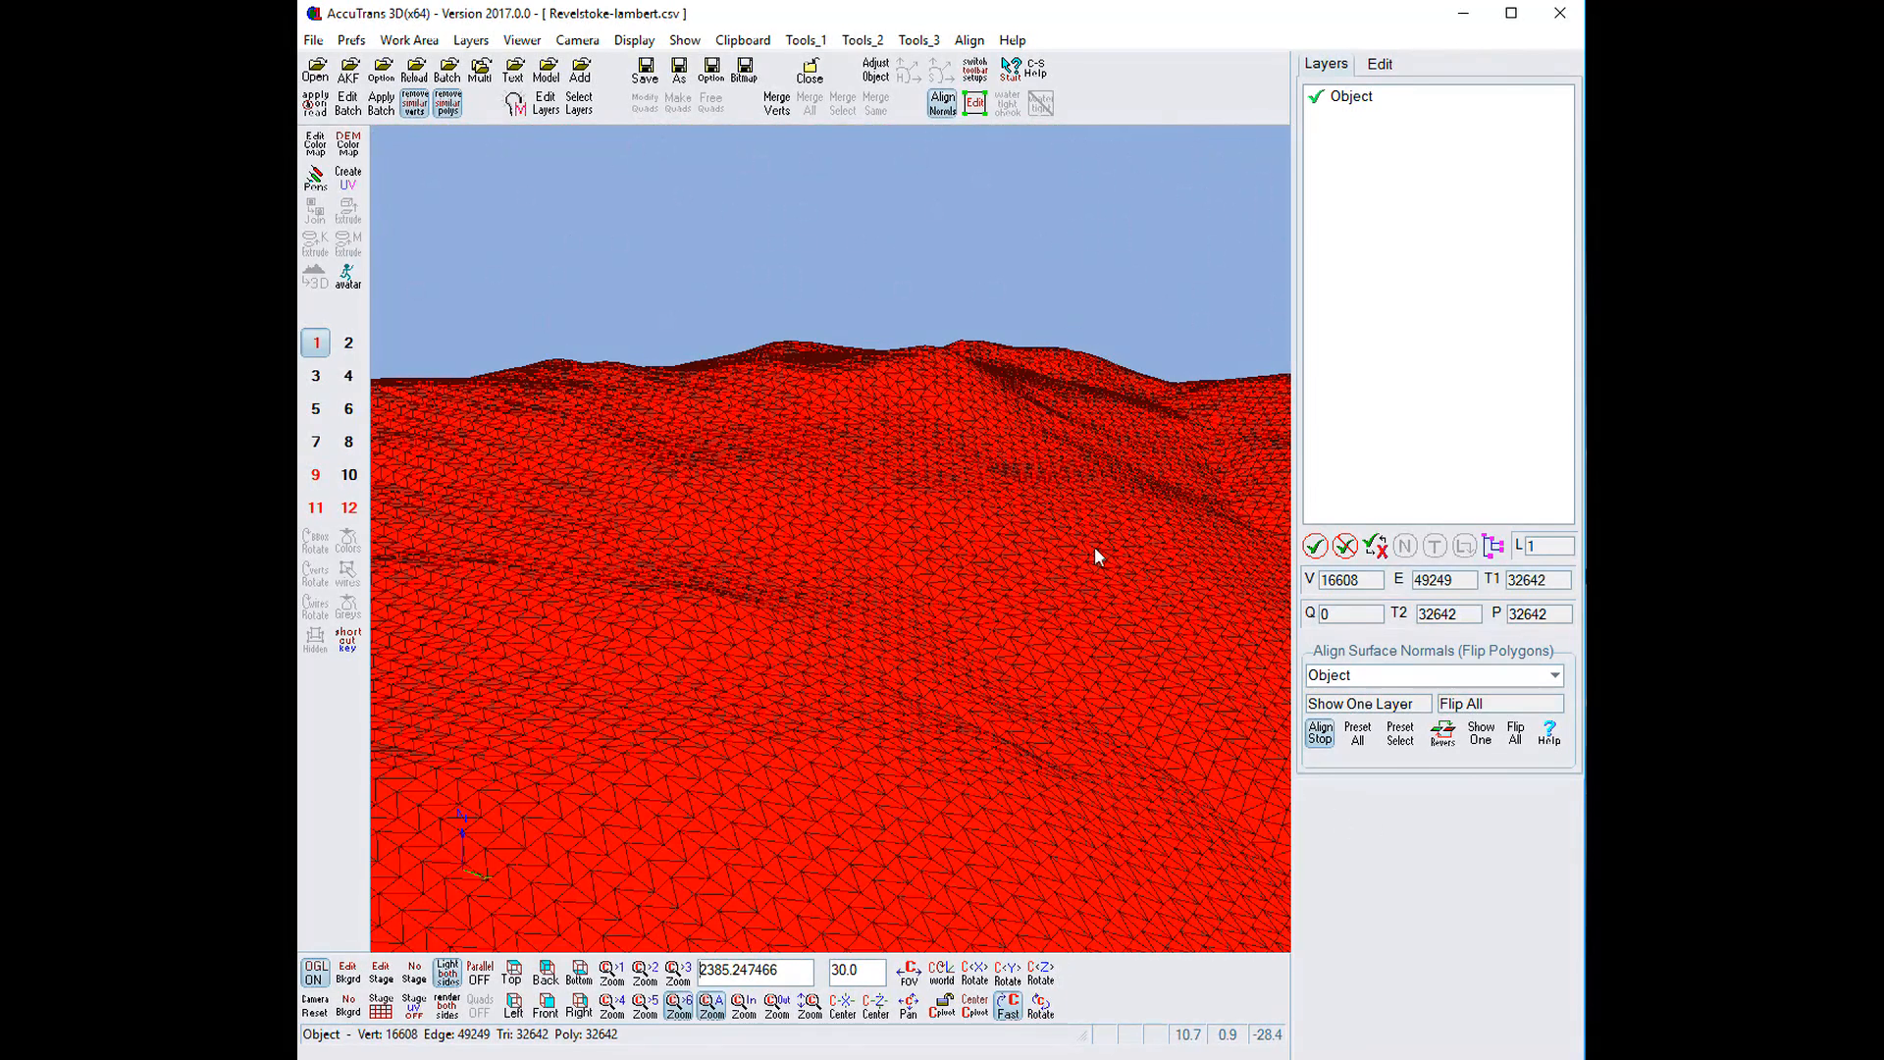
click(747, 821)
scroll(905, 587, down, 1)
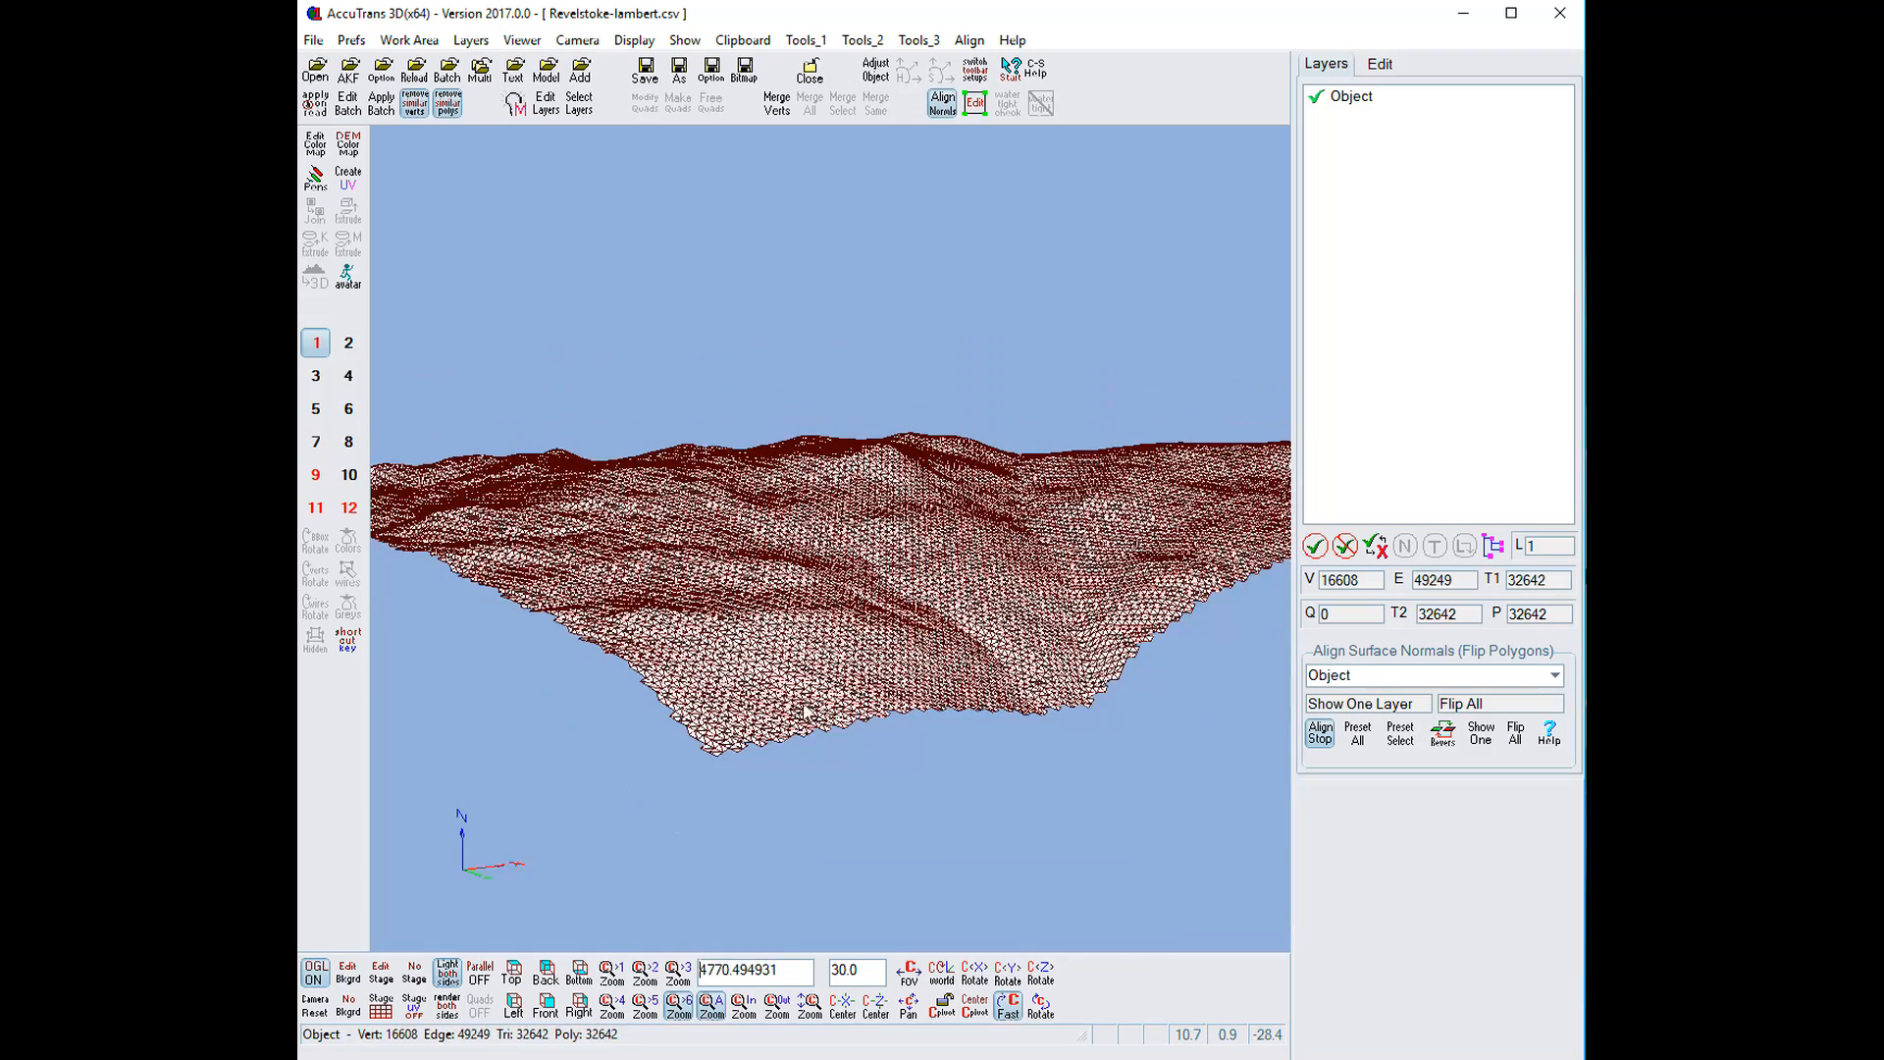
click(1320, 734)
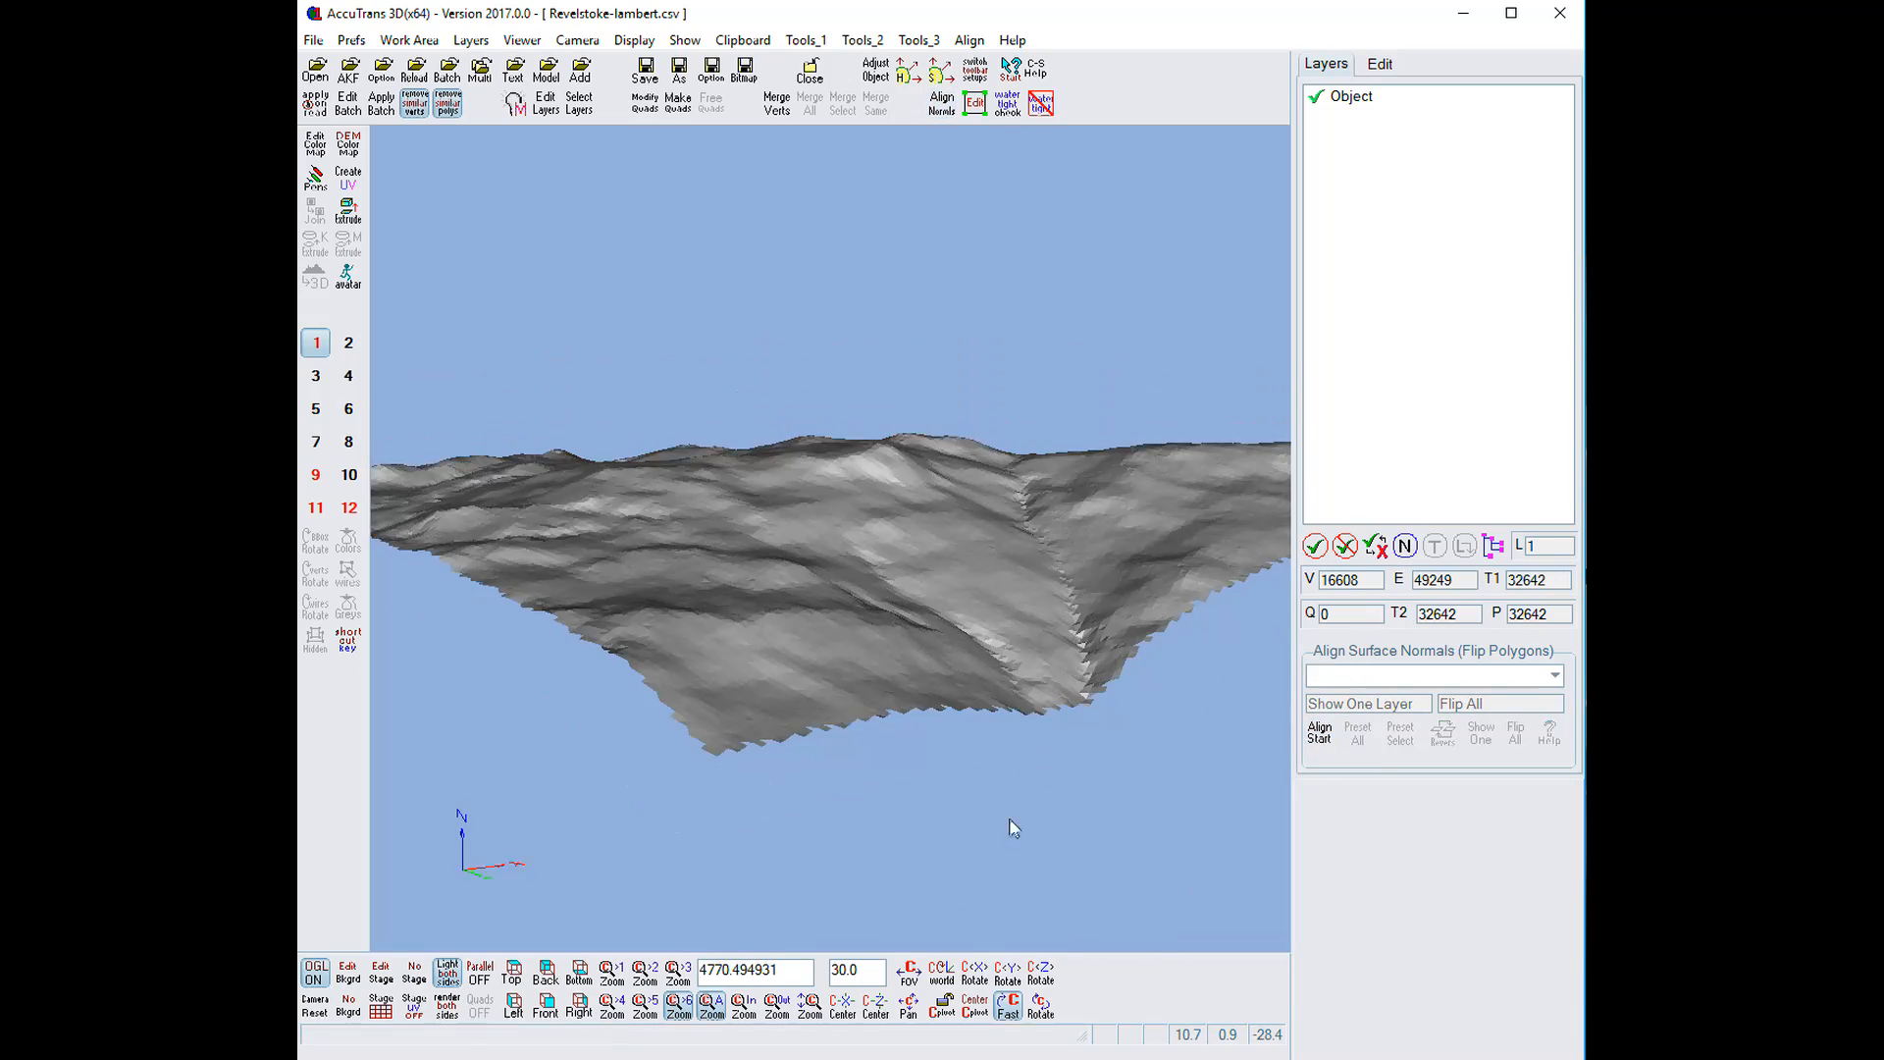
Pick the terrain object in the top view for layer rotation and rotate it 8 degrees about Z
click(512, 971)
scroll(842, 549, down, 4)
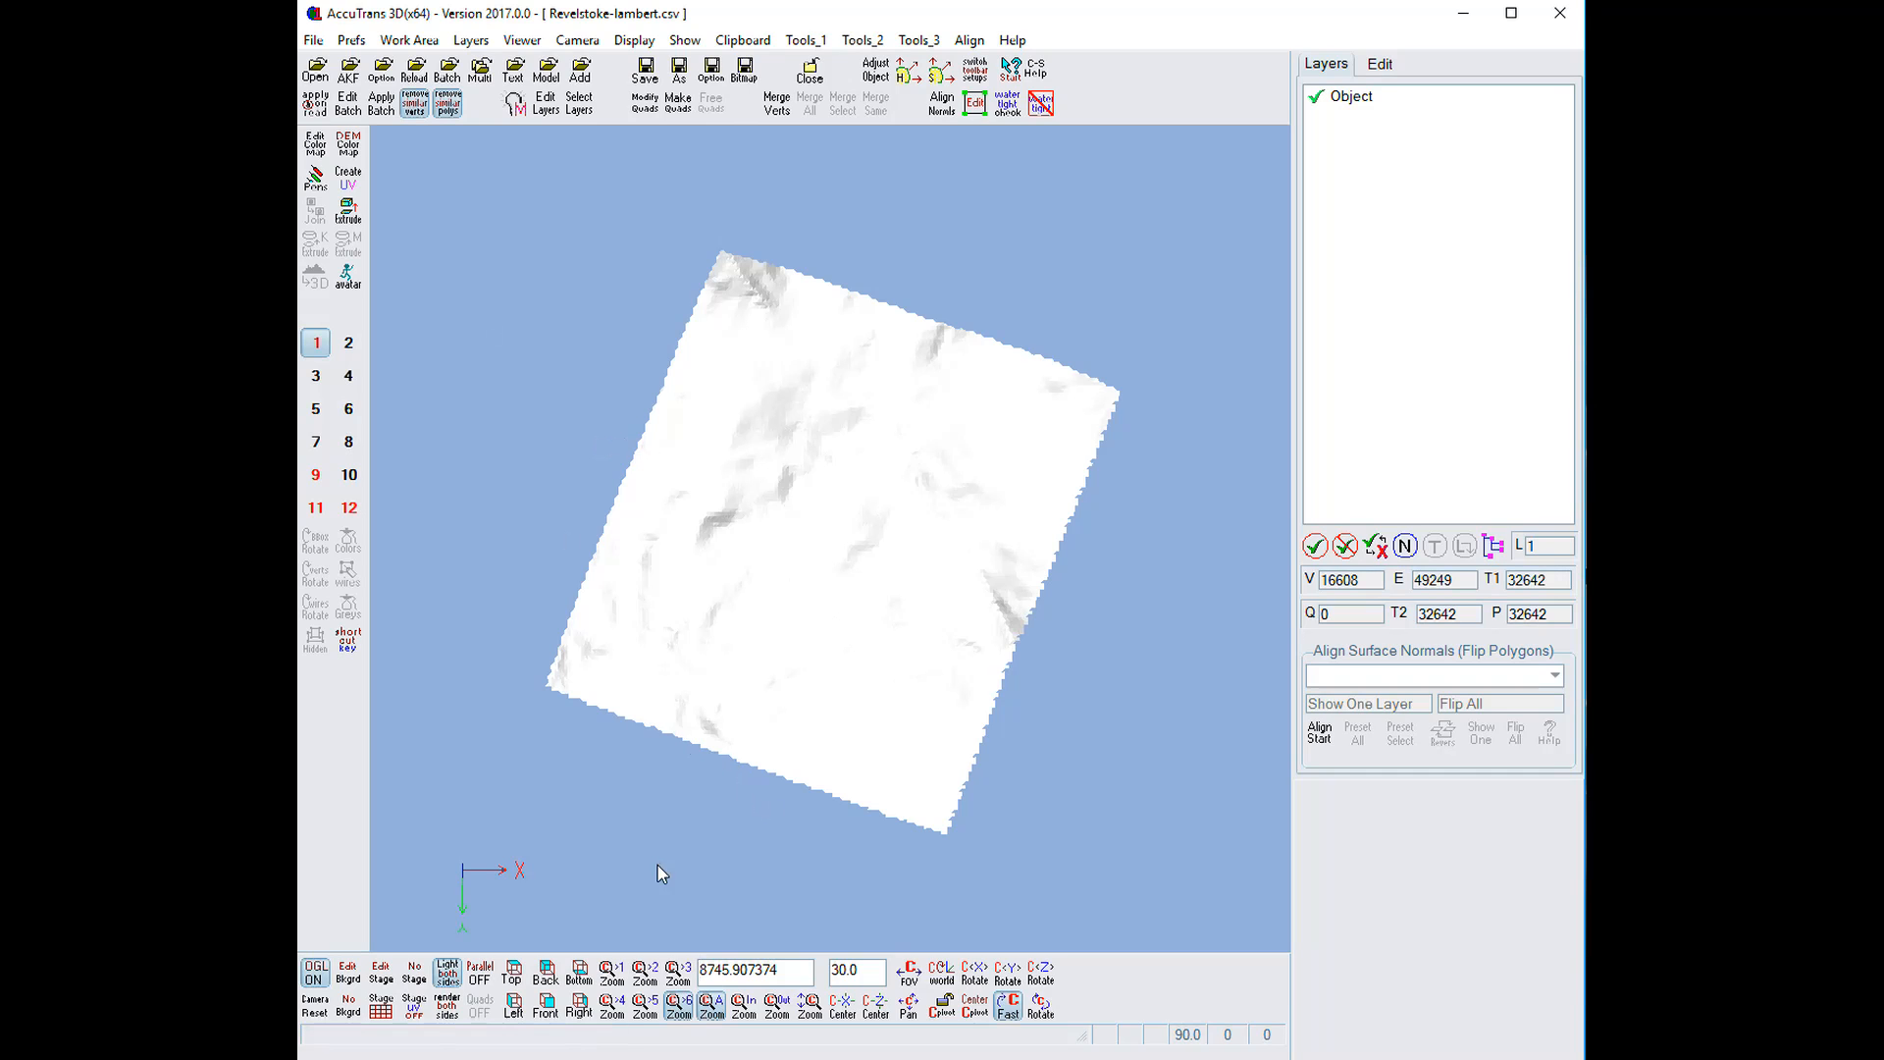
click(1383, 67)
click(1558, 589)
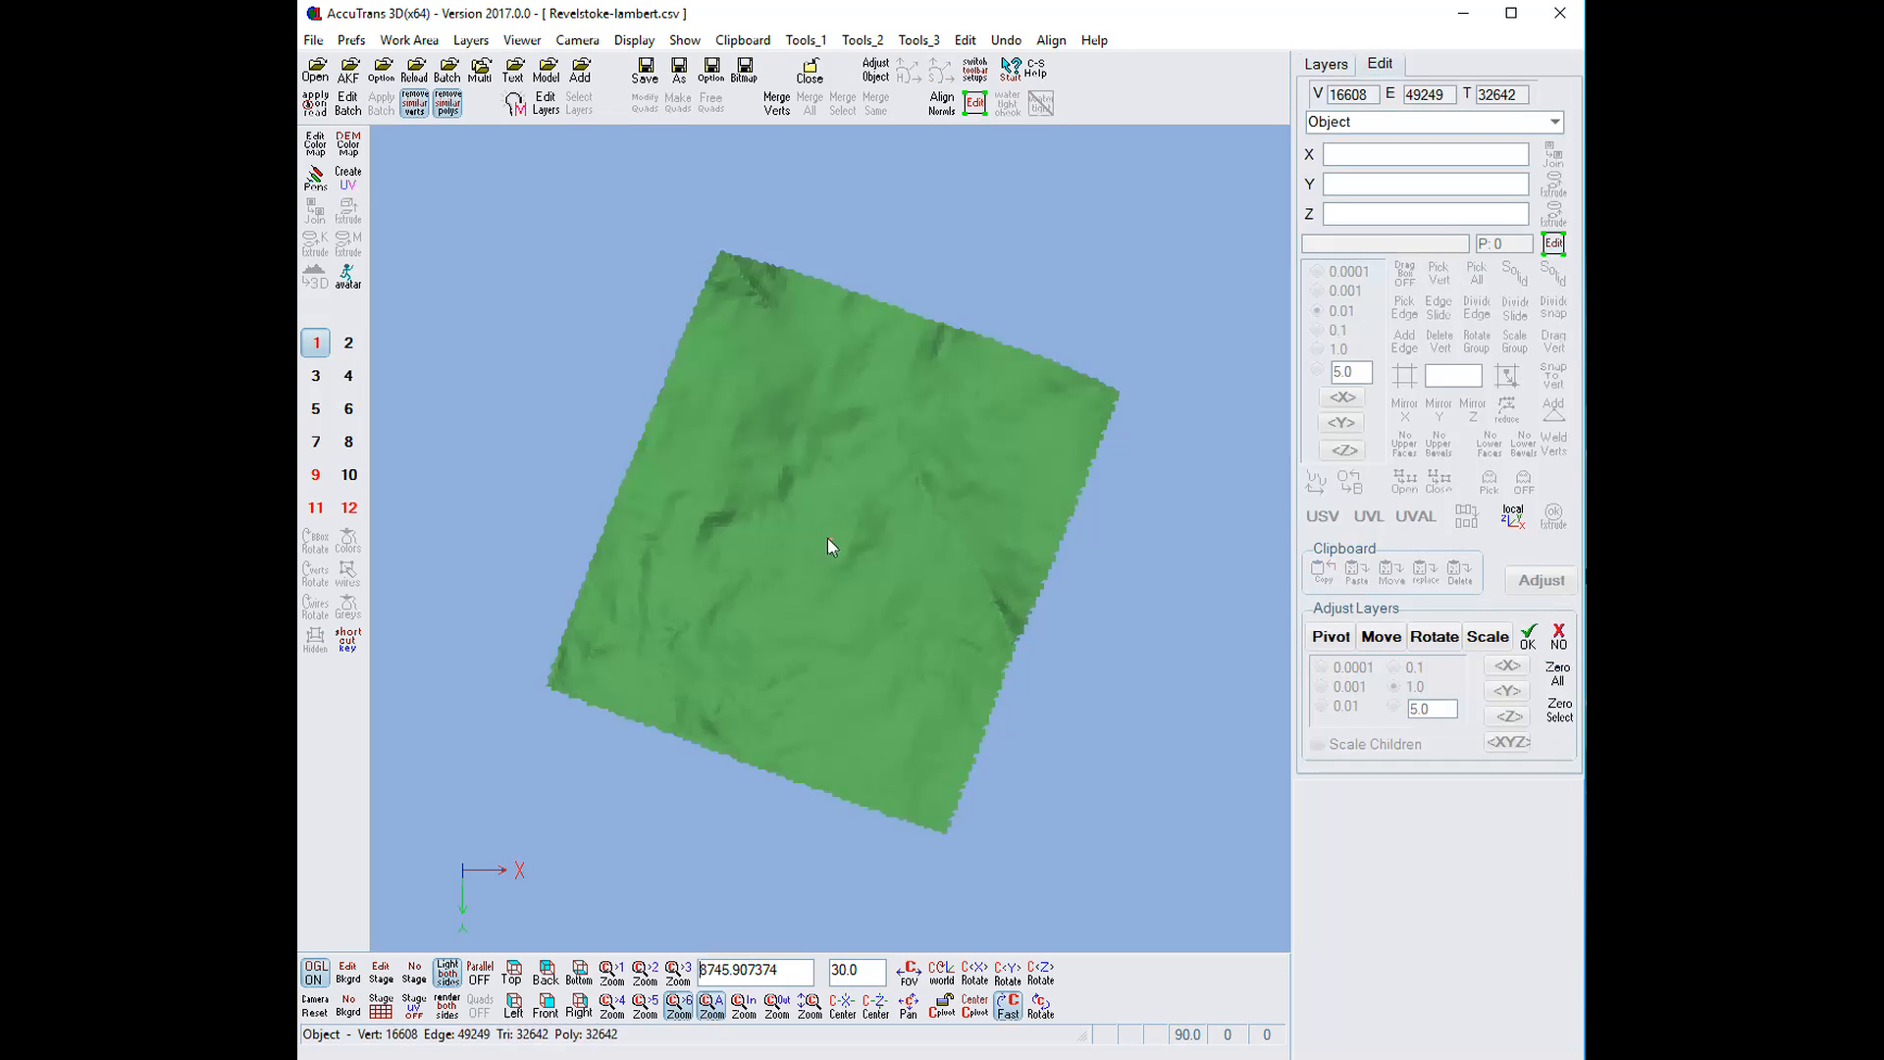
click(831, 539)
click(1434, 635)
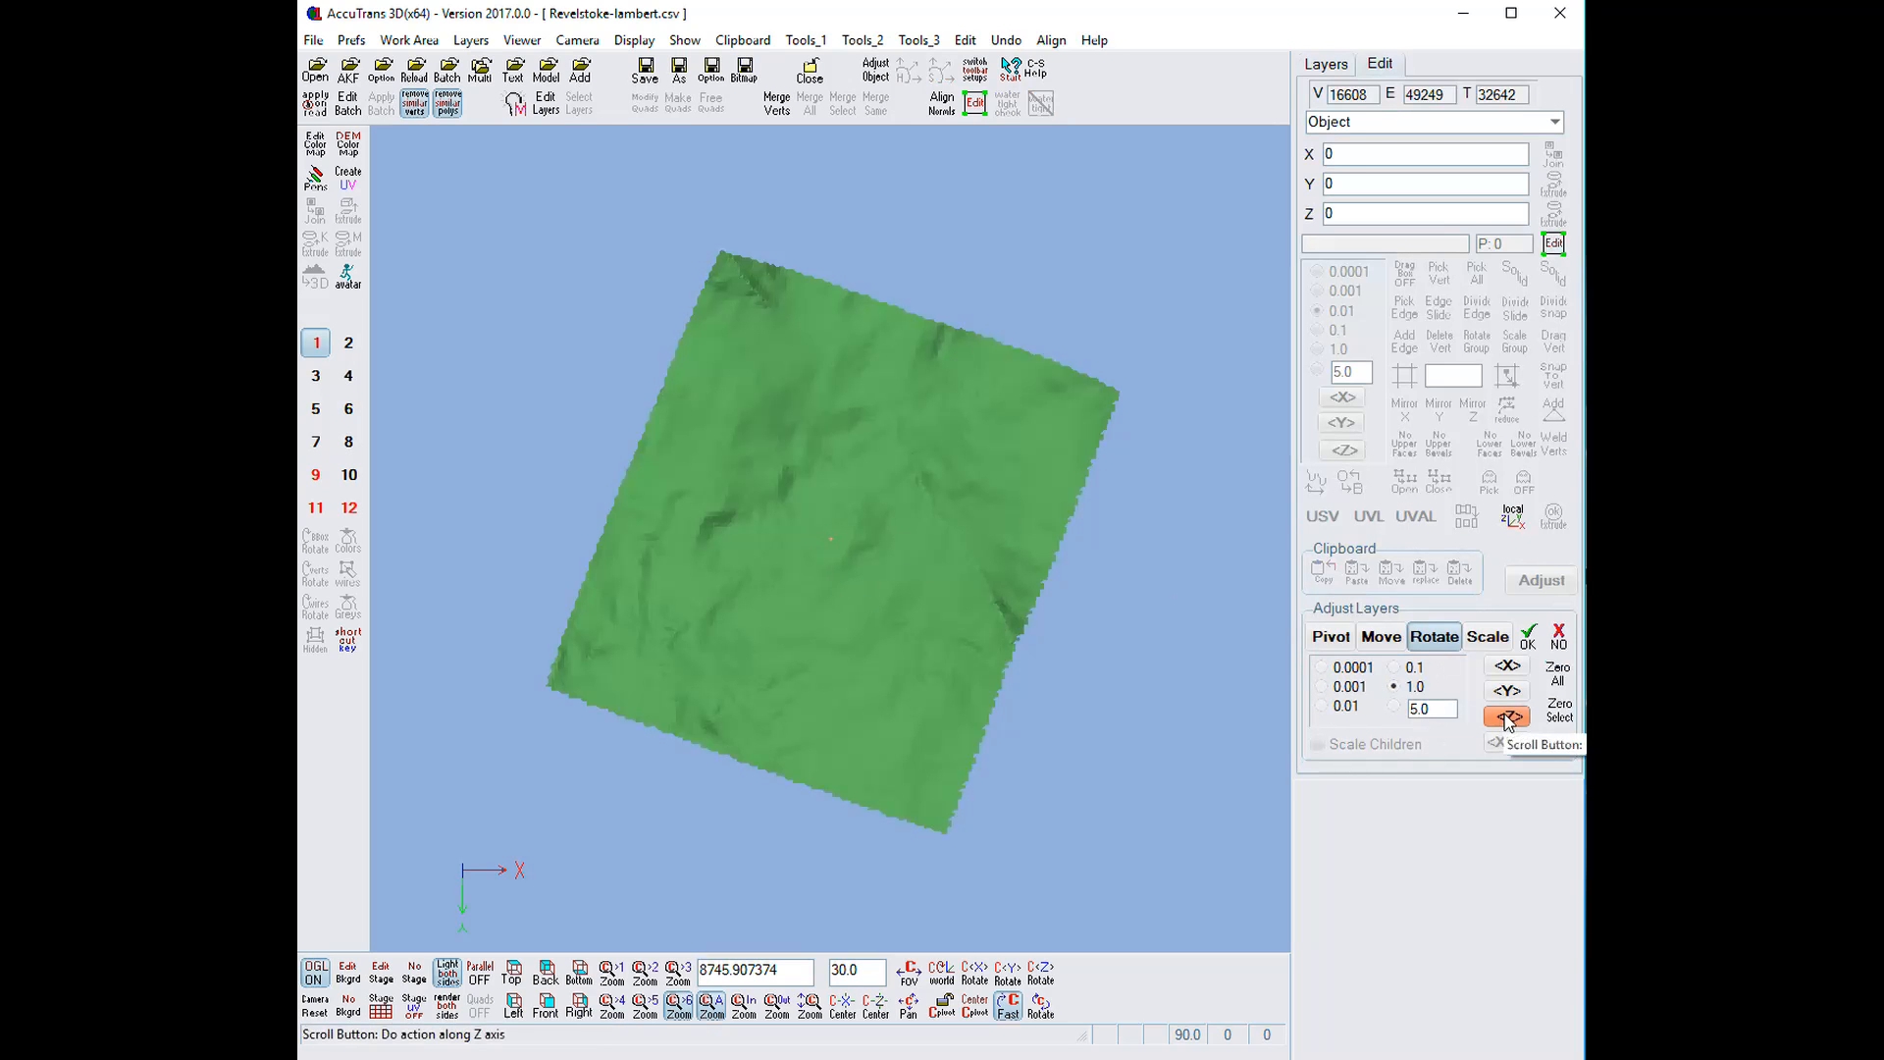
drag(1508, 721, 1517, 726)
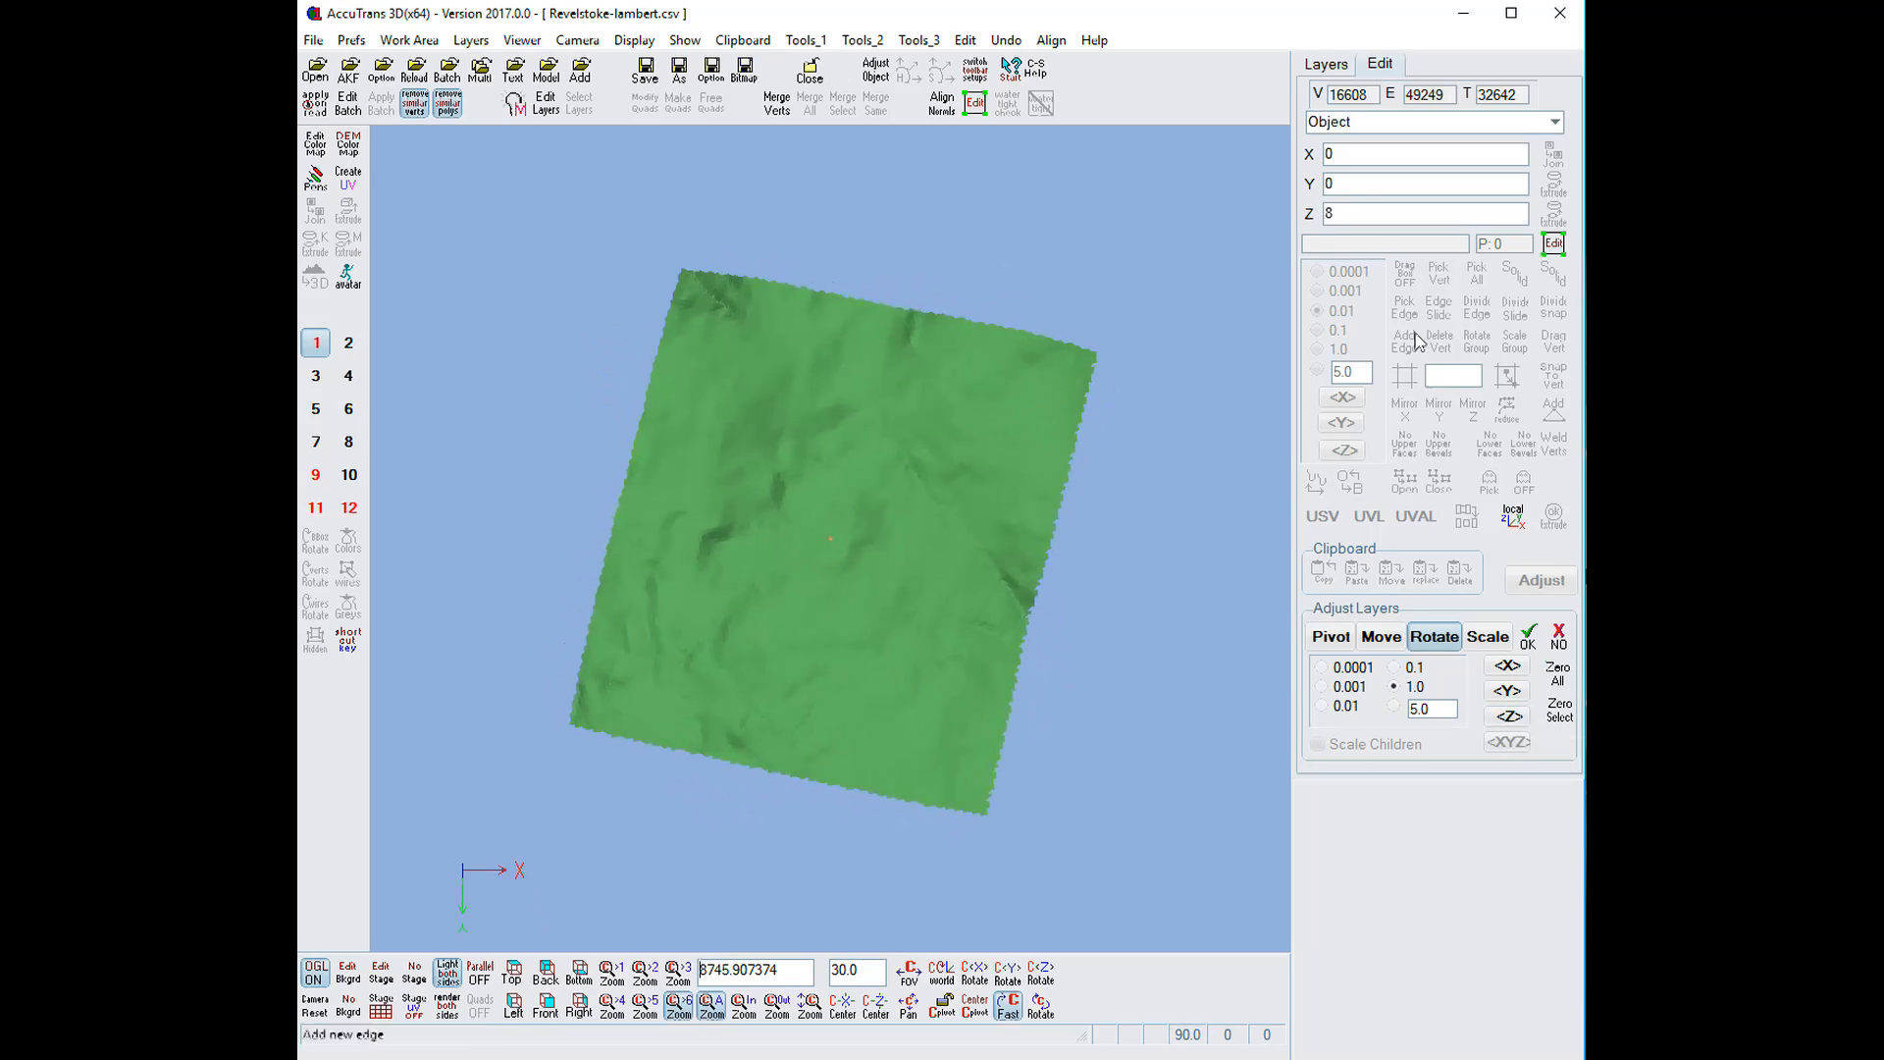
Set the terrain's Z rotation to 20 degrees, compare its squareness in parallel and perspective projection, and accept the rotation
drag(1343, 213, 1293, 210)
text(20)
key(Return)
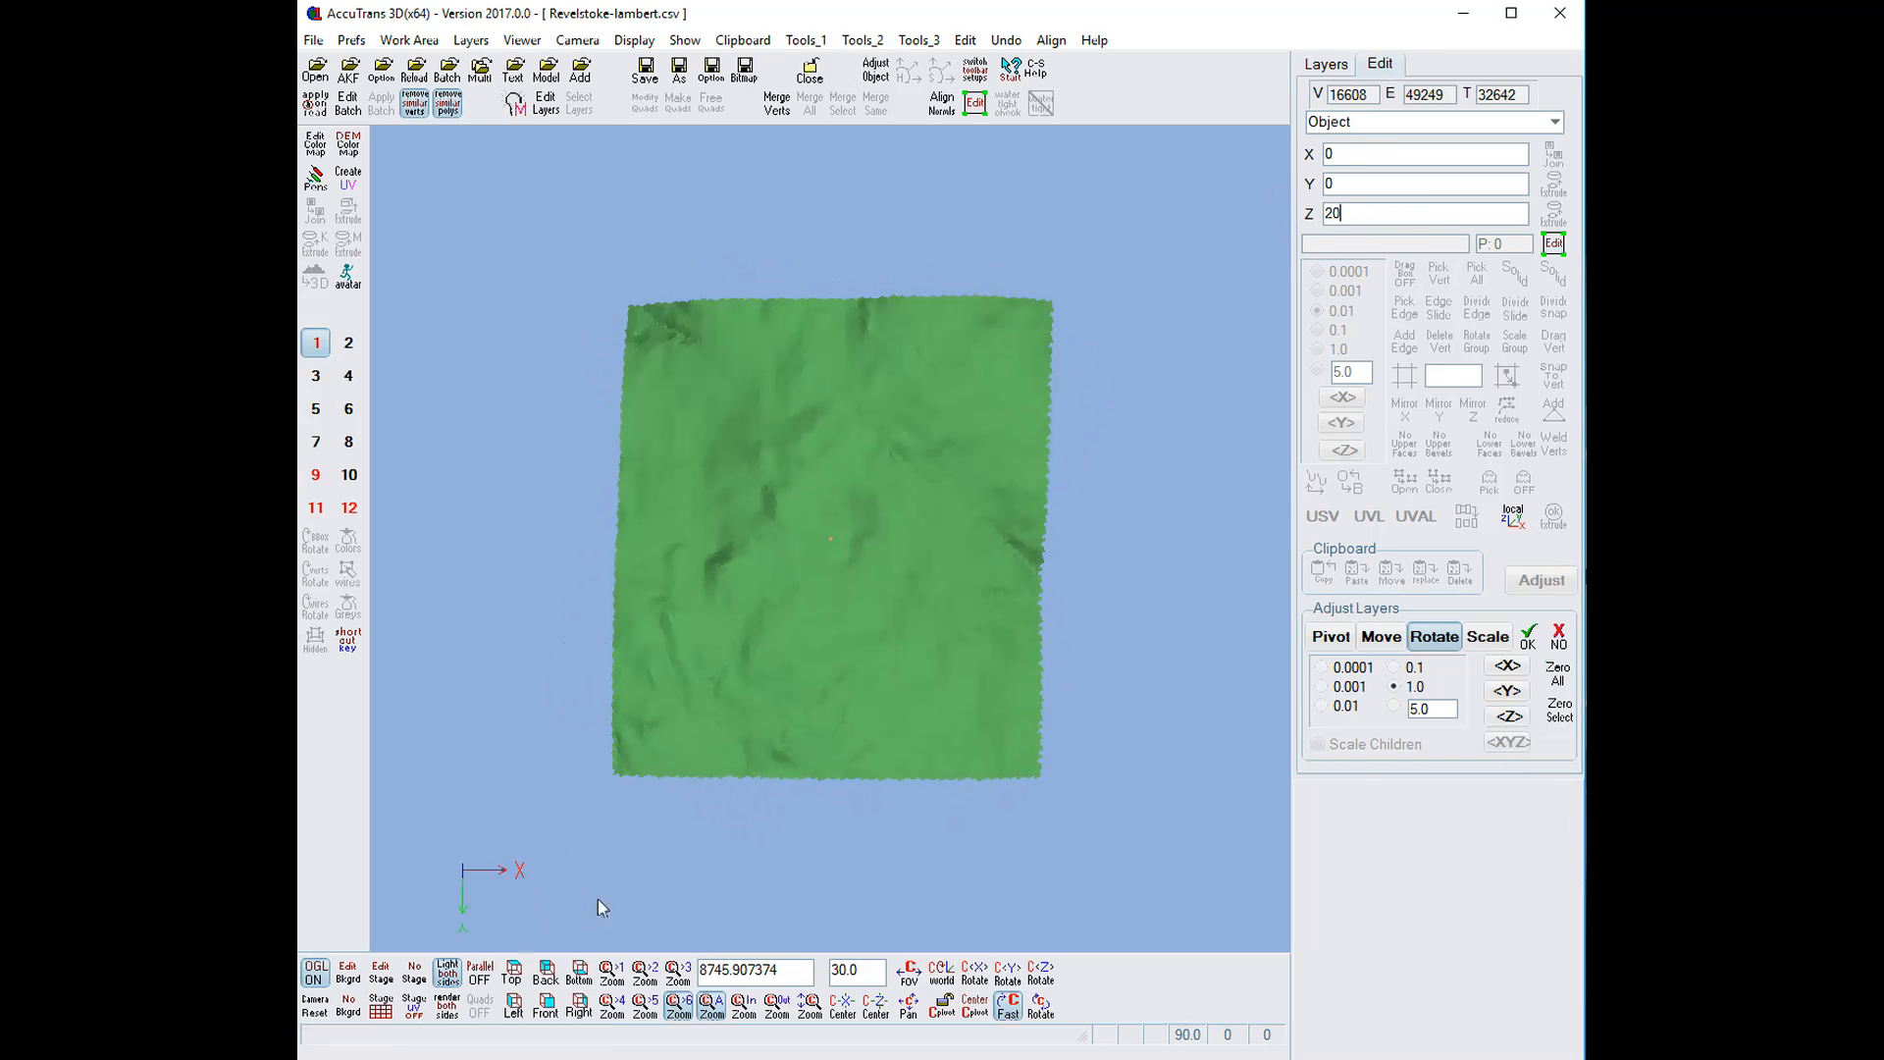
click(478, 974)
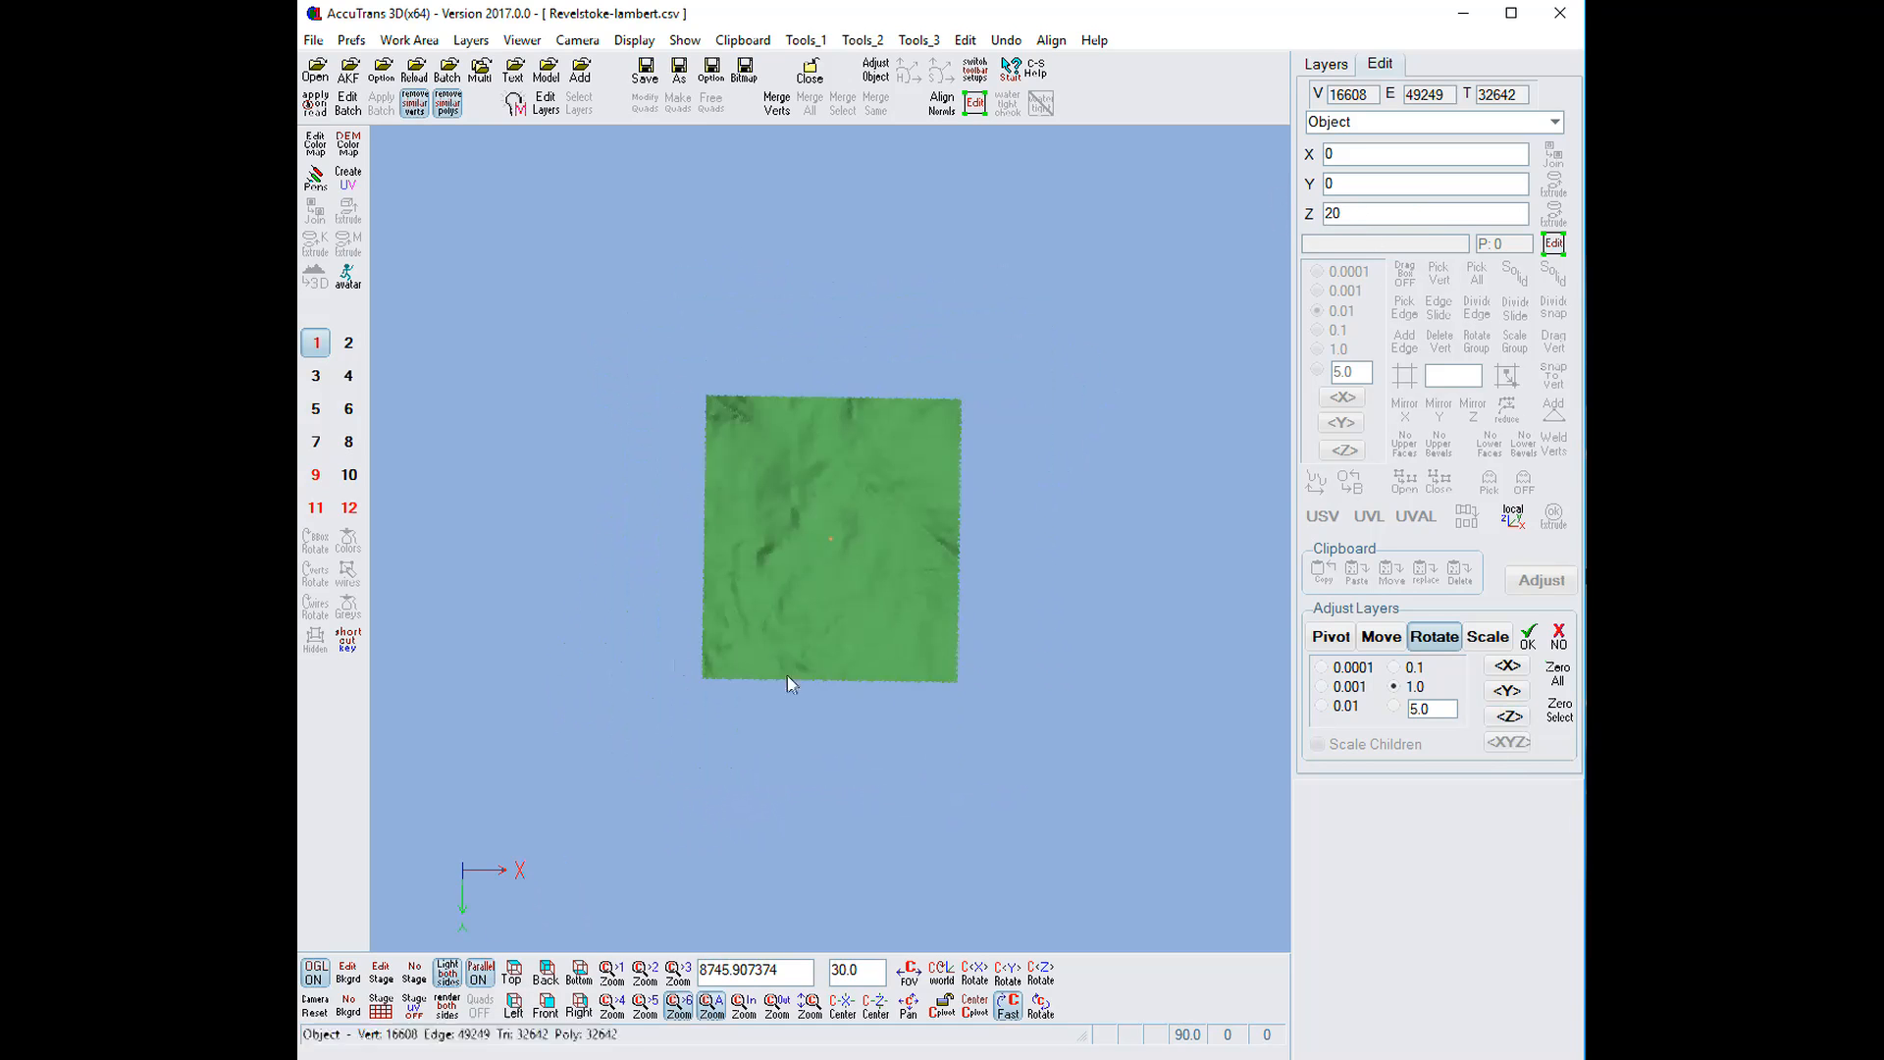
click(479, 974)
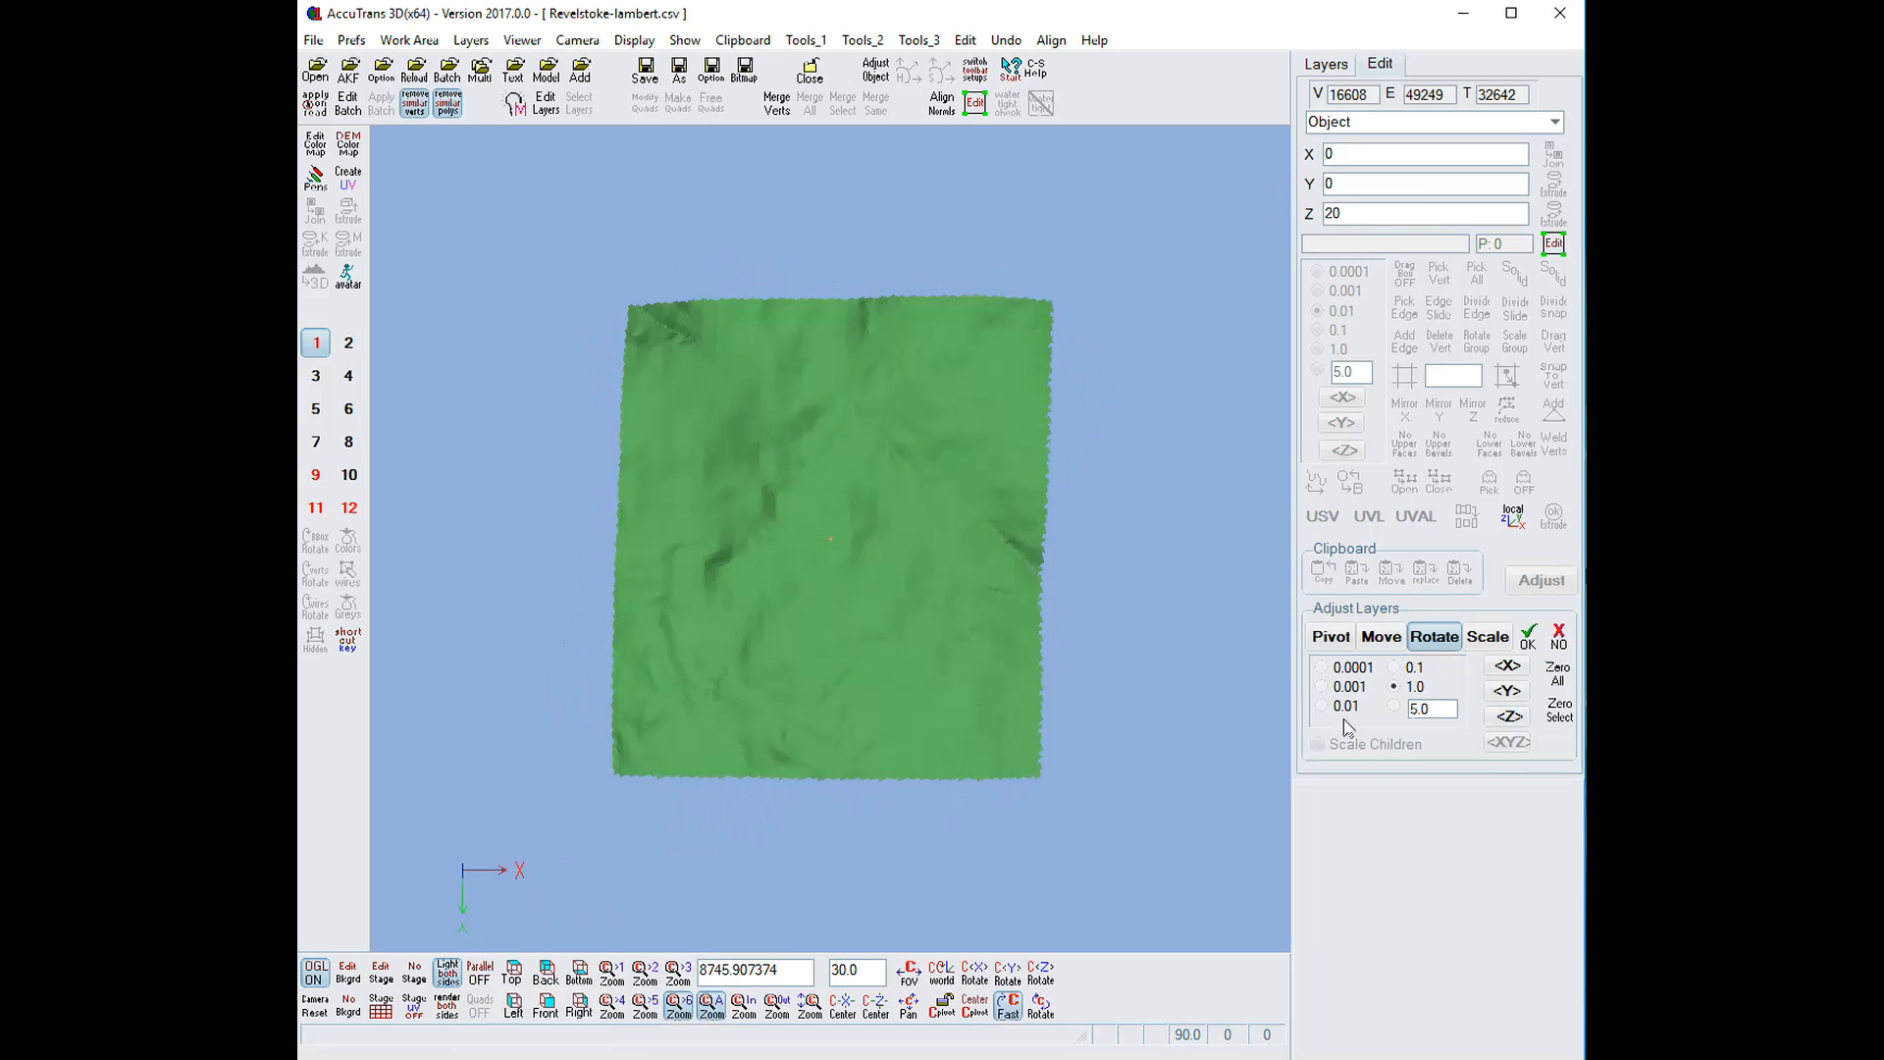
click(1528, 639)
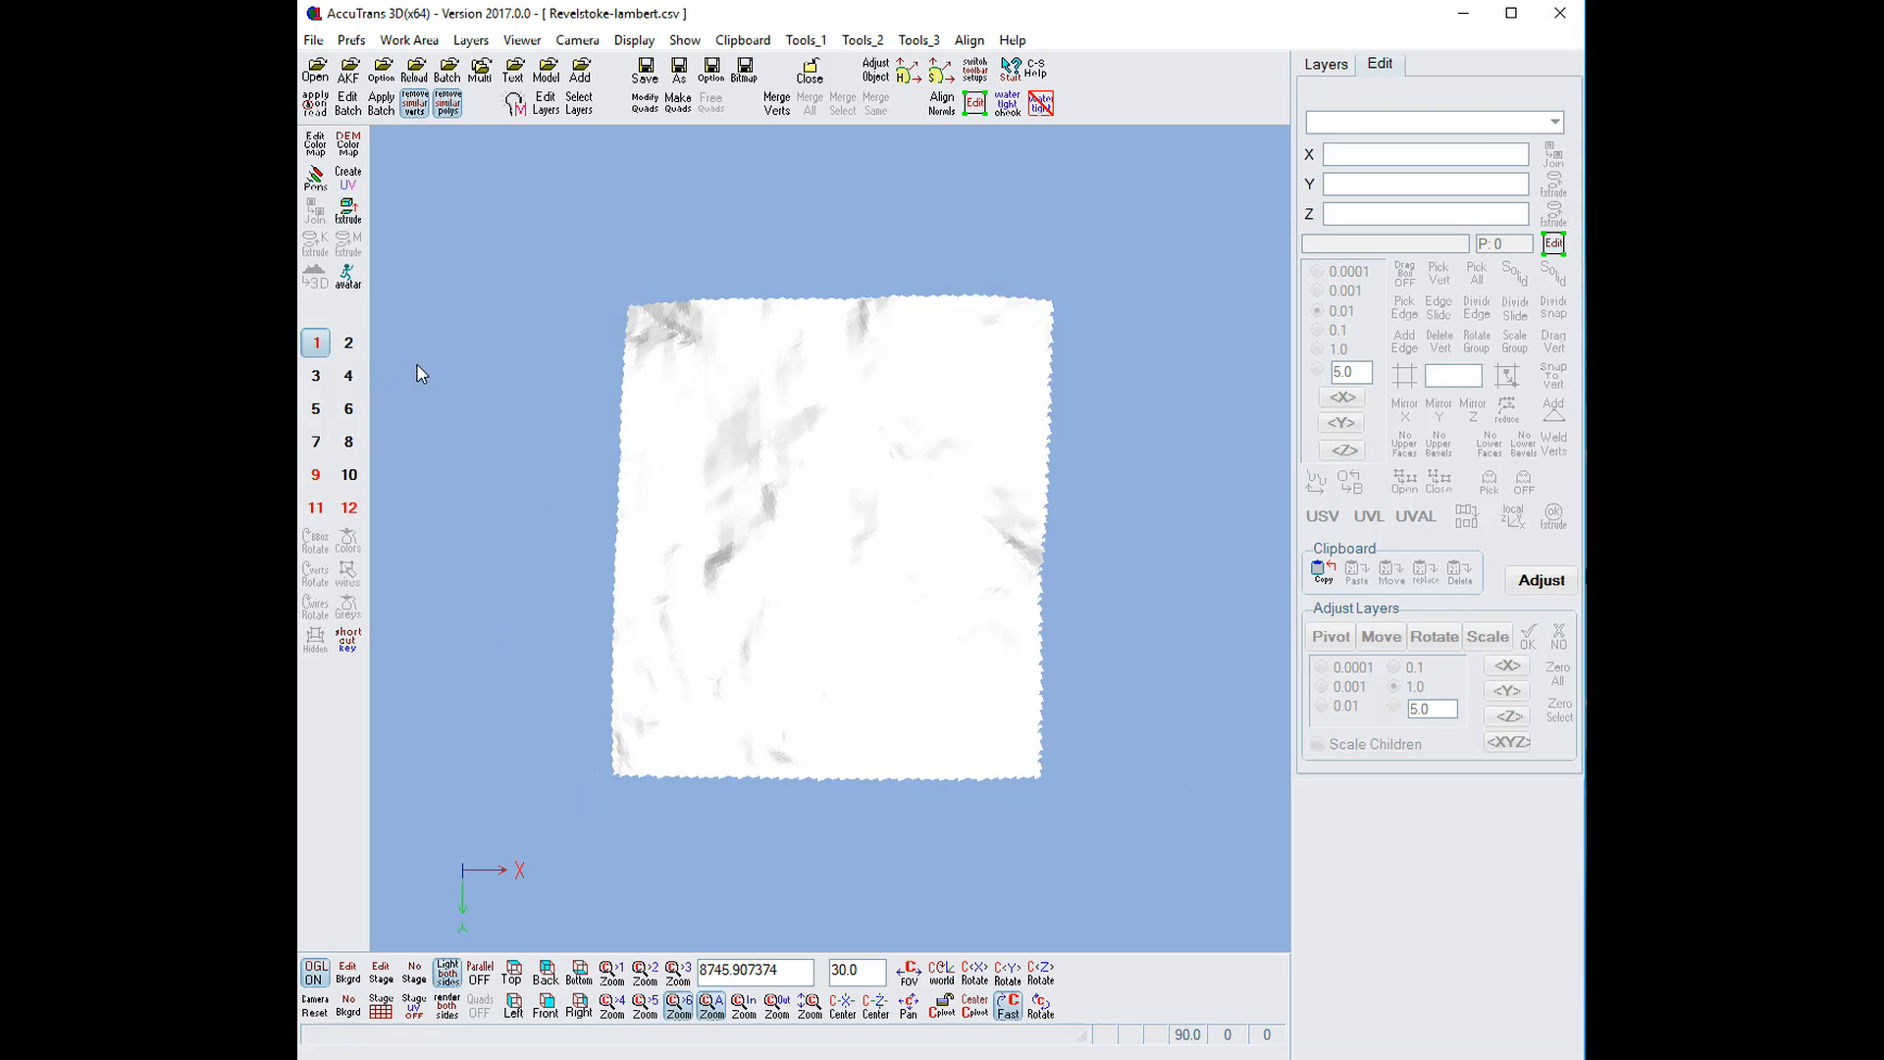
Examine the output scale factor, the Kerkythea settings and the available file formats in Save With Options
click(313, 41)
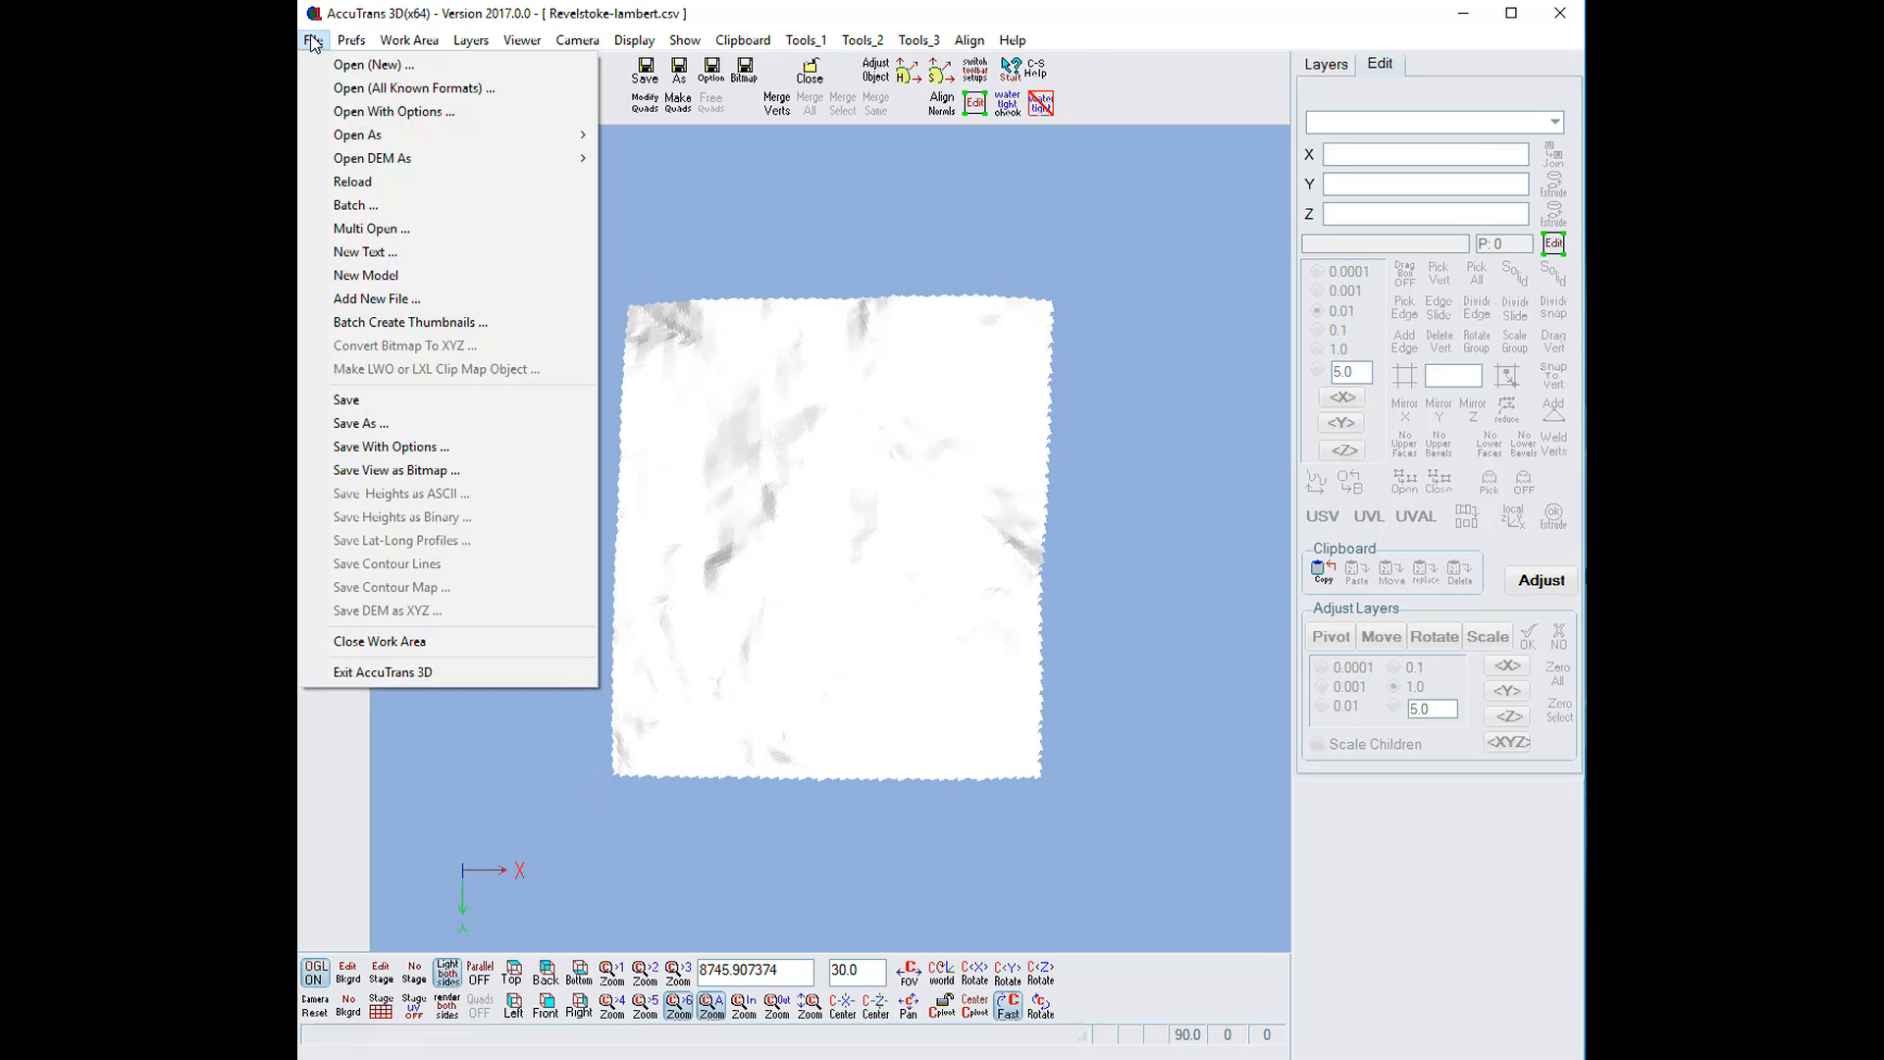
click(361, 449)
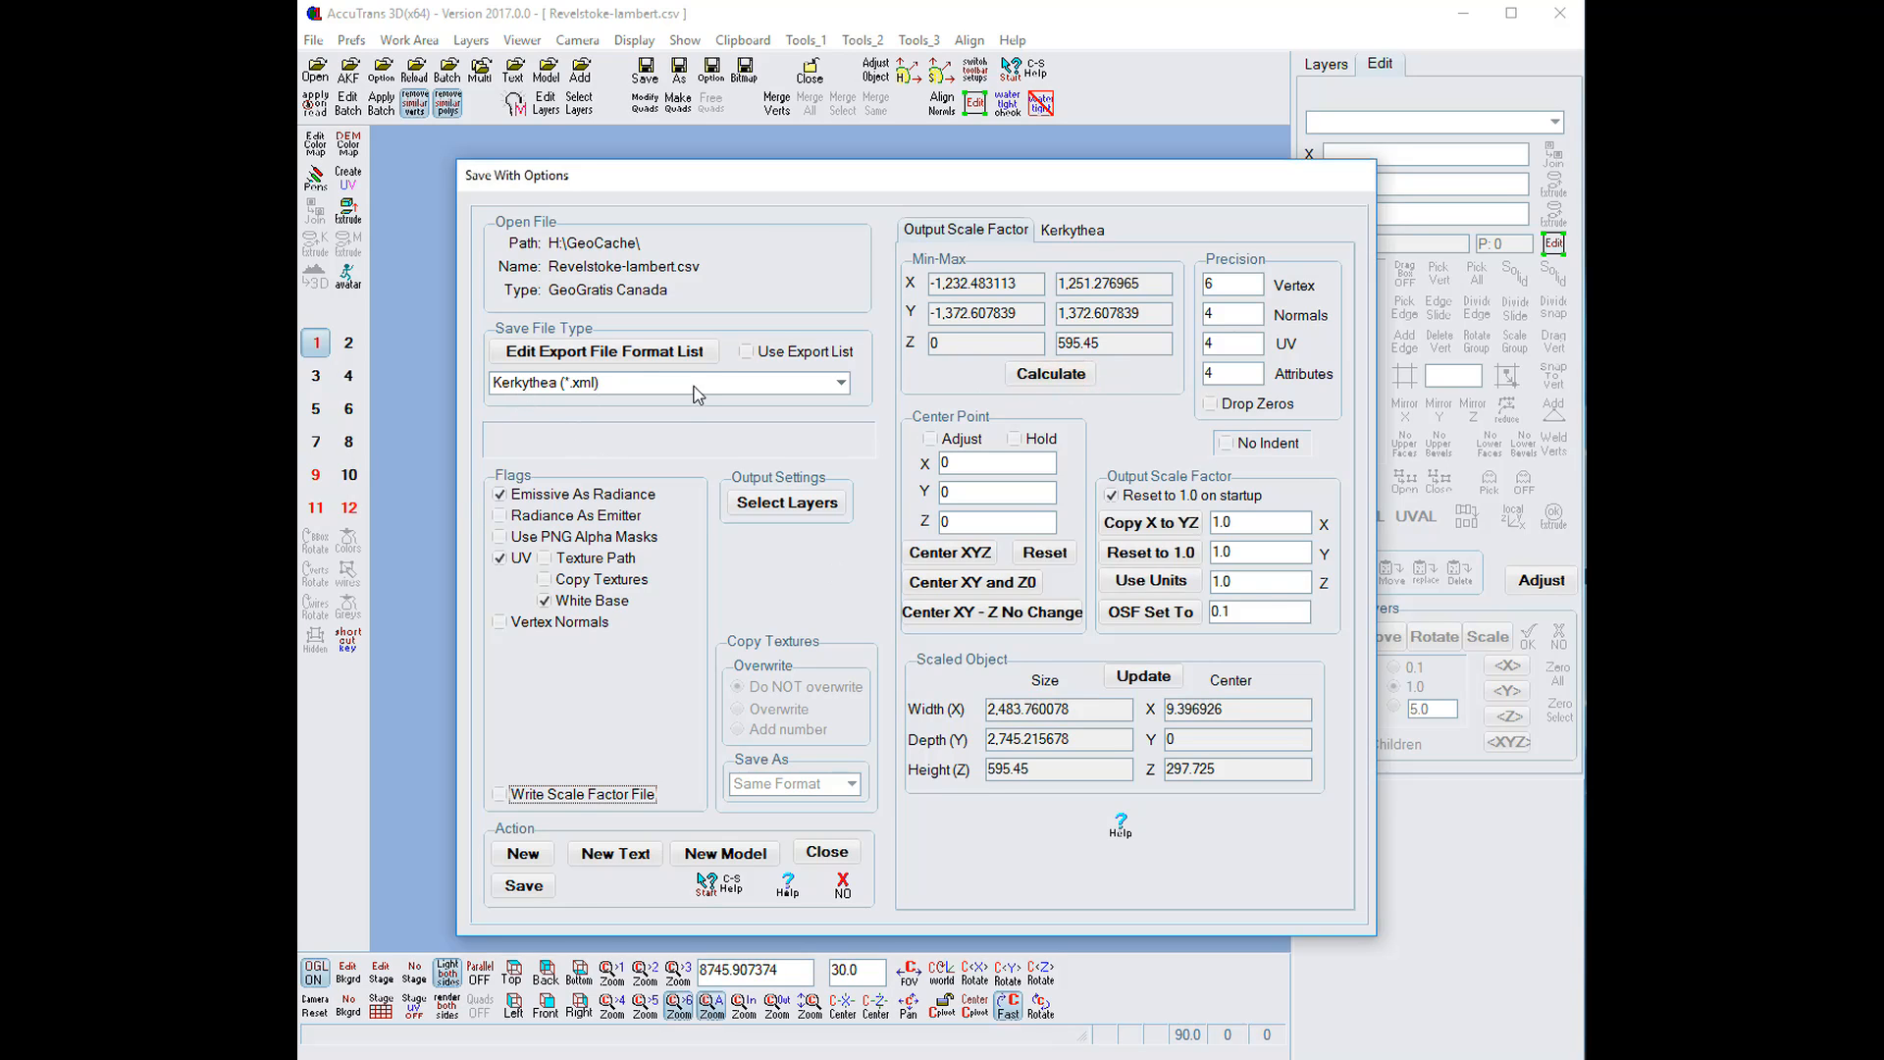
click(1080, 234)
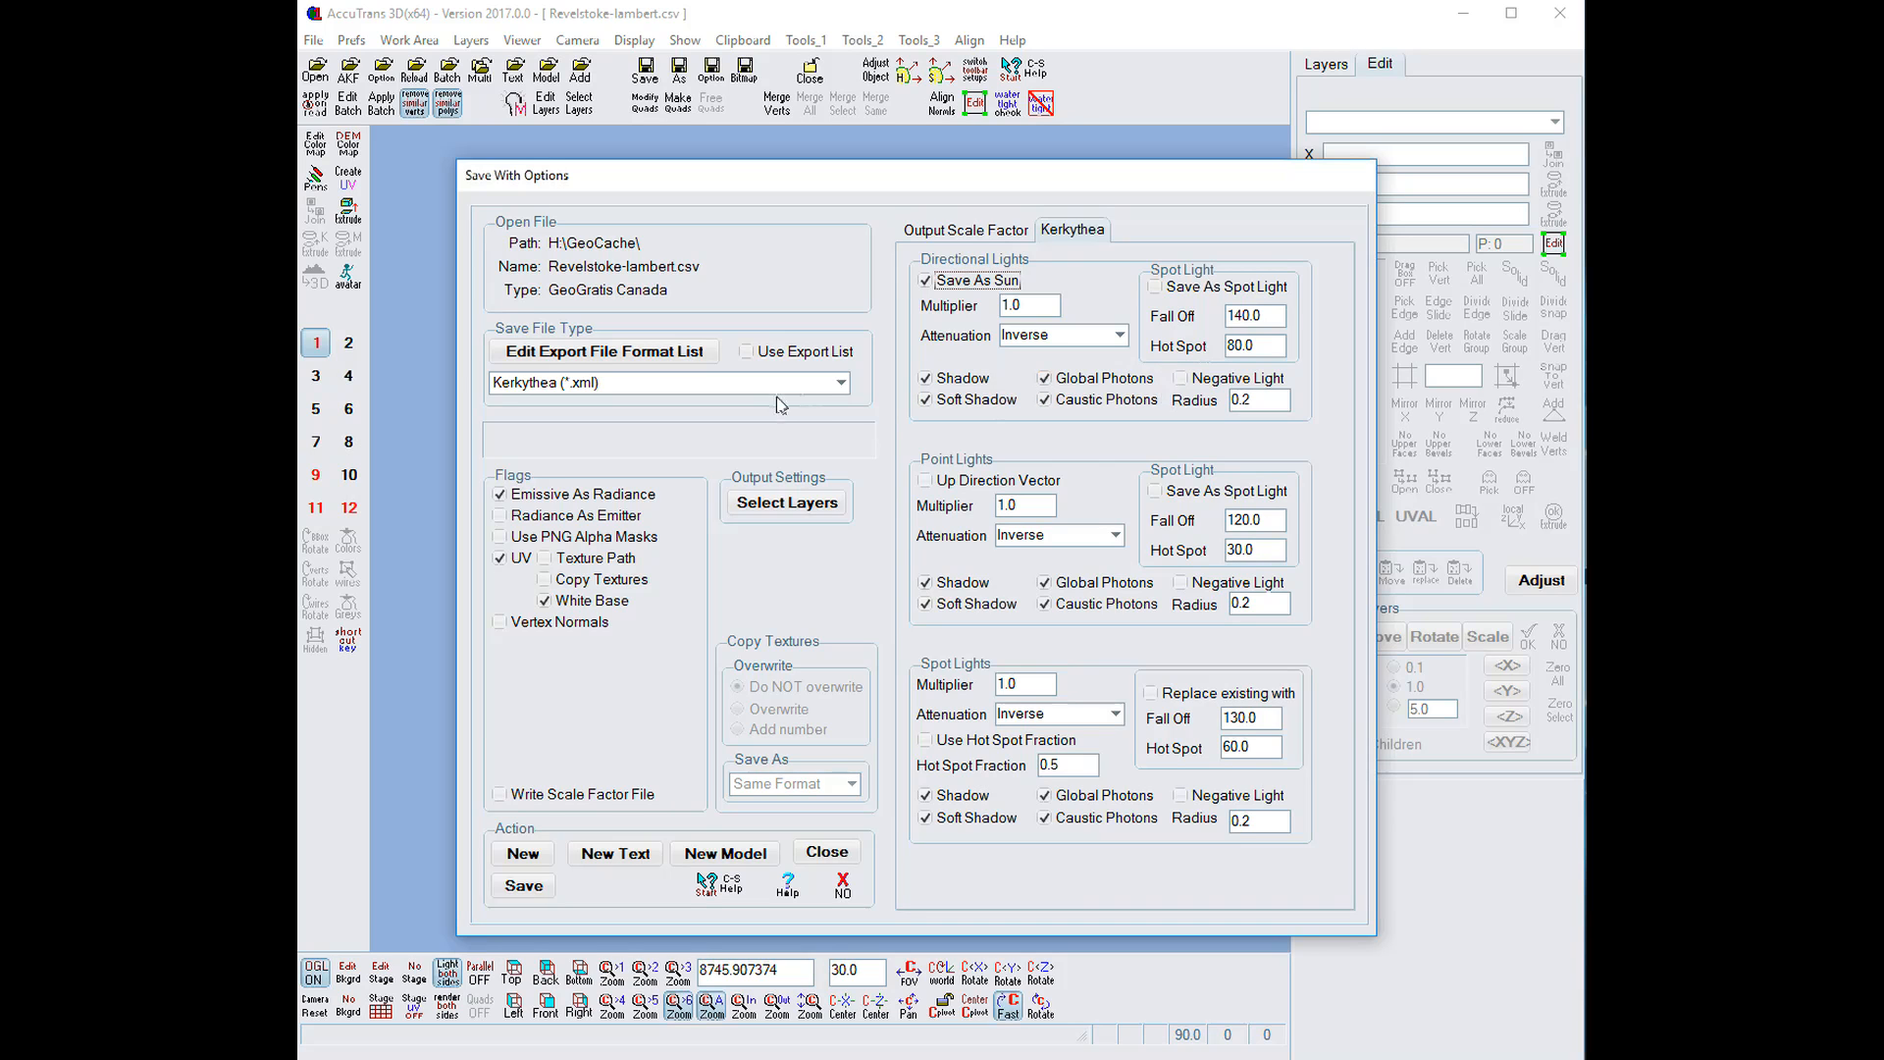
click(841, 383)
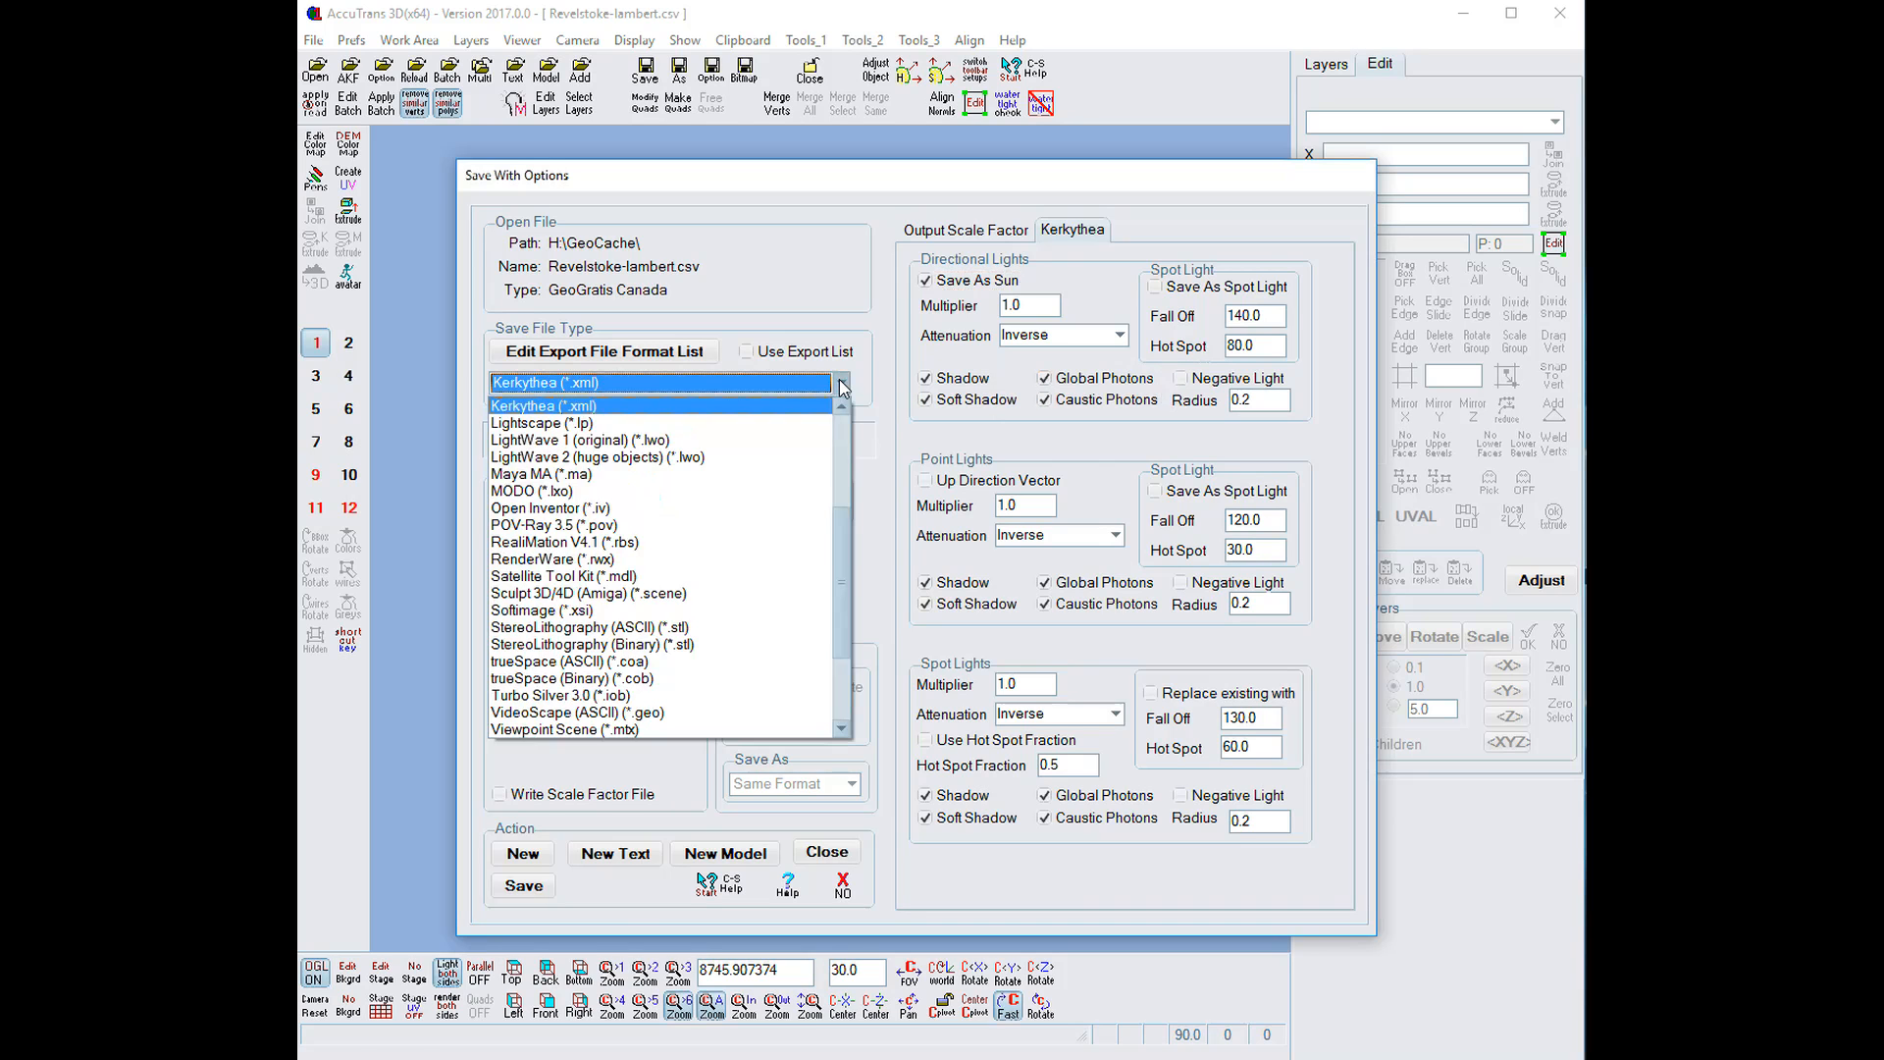
click(824, 260)
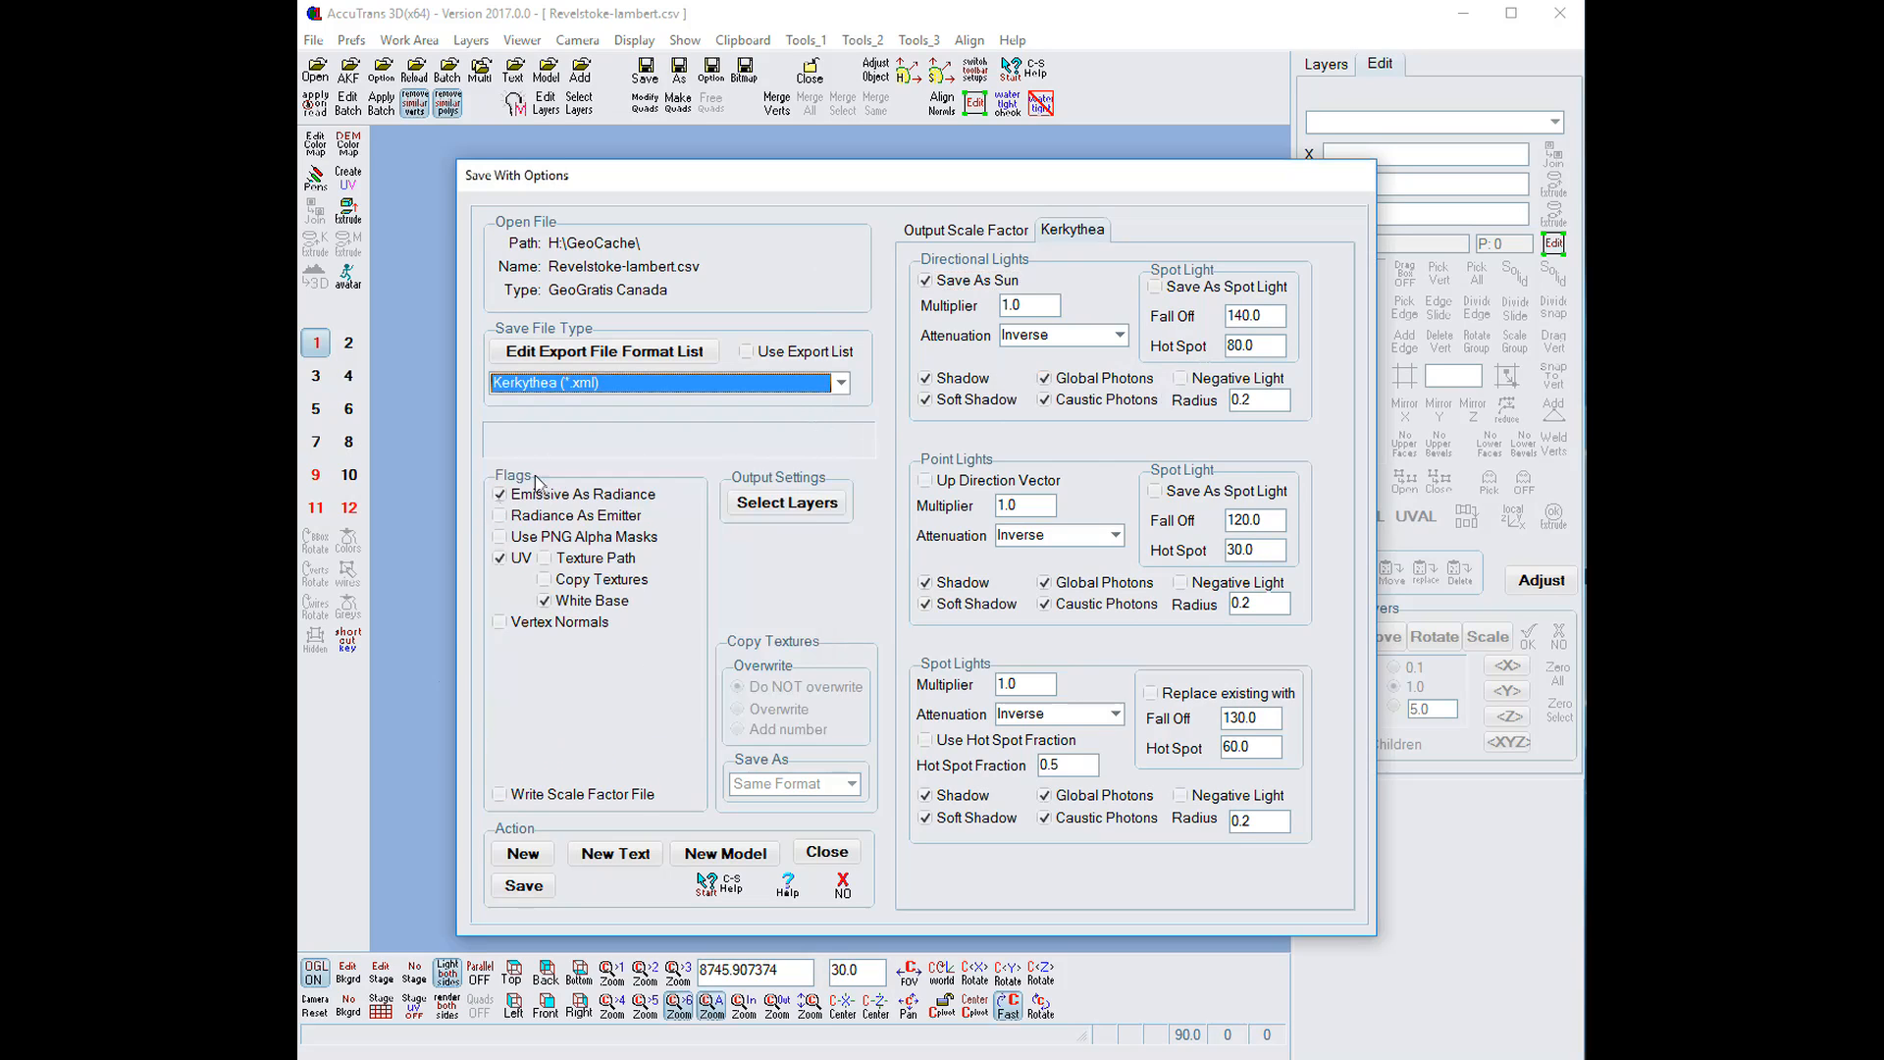
Save the rotated terrain as Revelstoke-lambert.lwo in the LightWave 2 (huge objects) format and close the save options
click(595, 580)
click(841, 383)
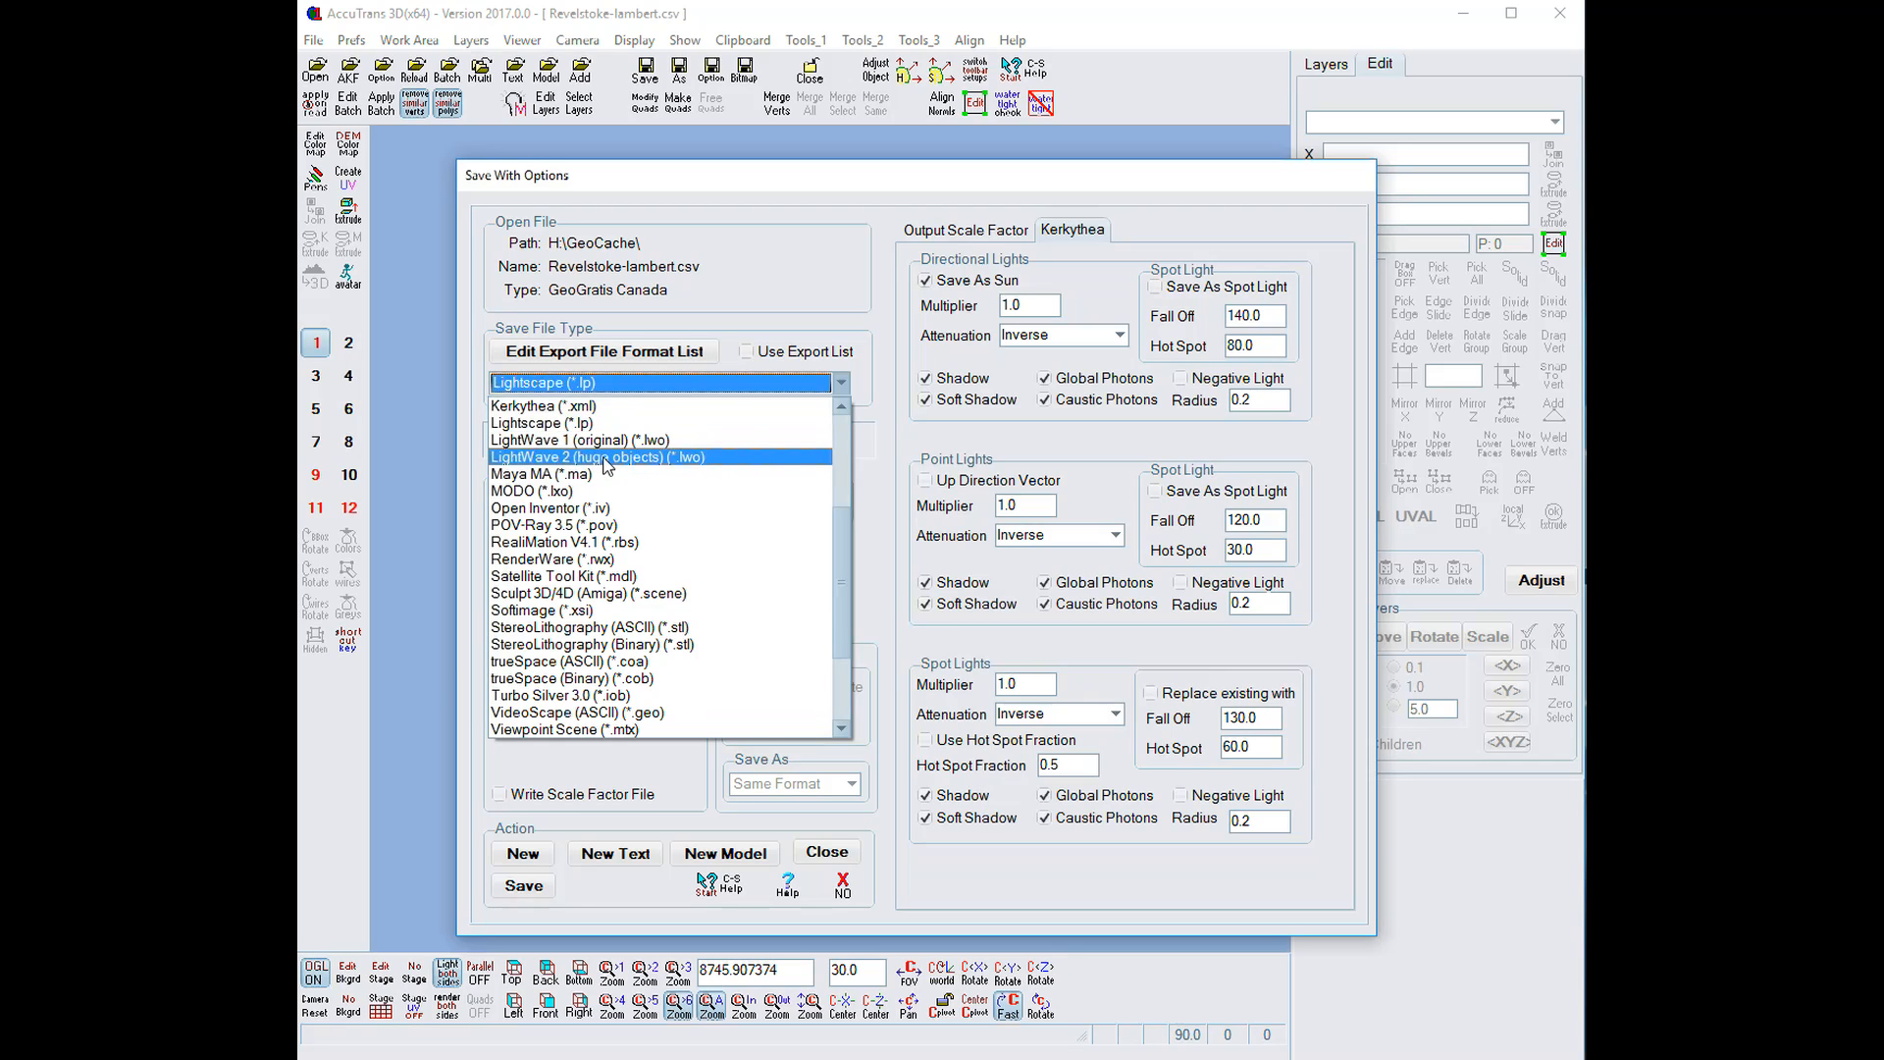
click(606, 457)
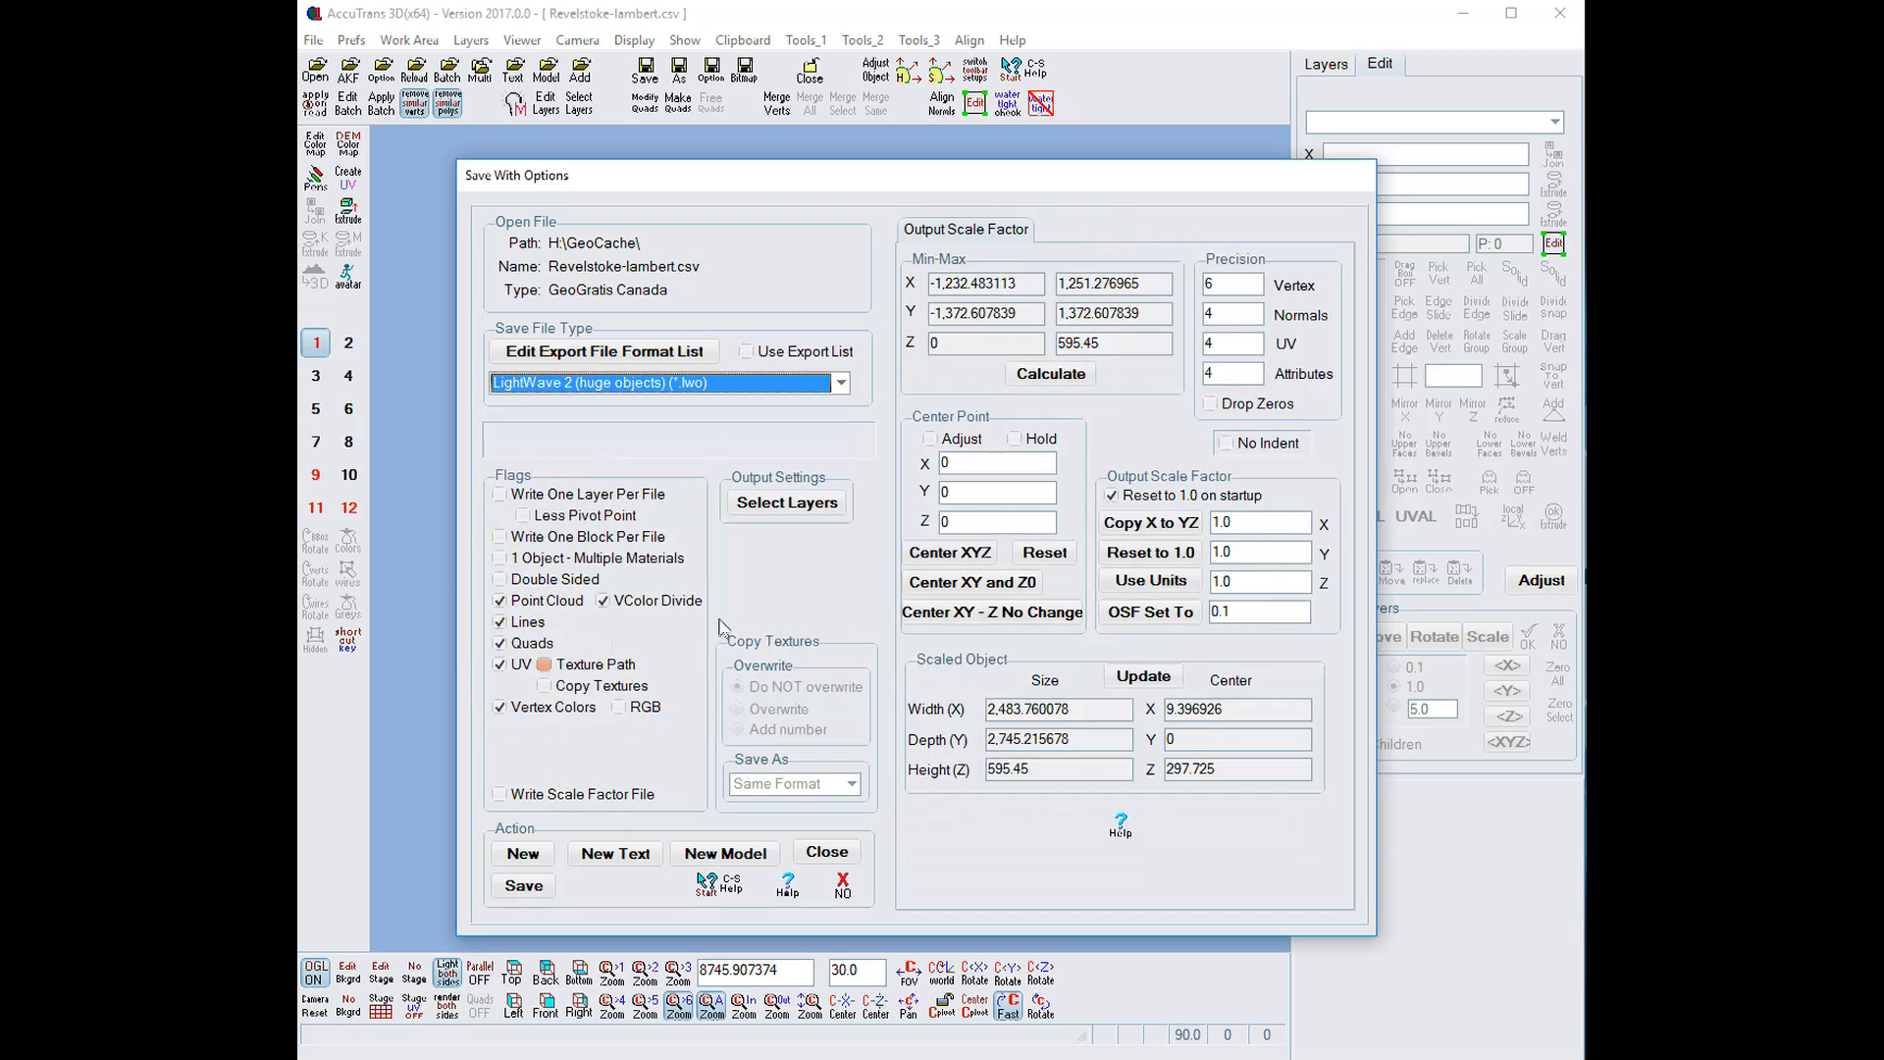
click(498, 622)
click(523, 886)
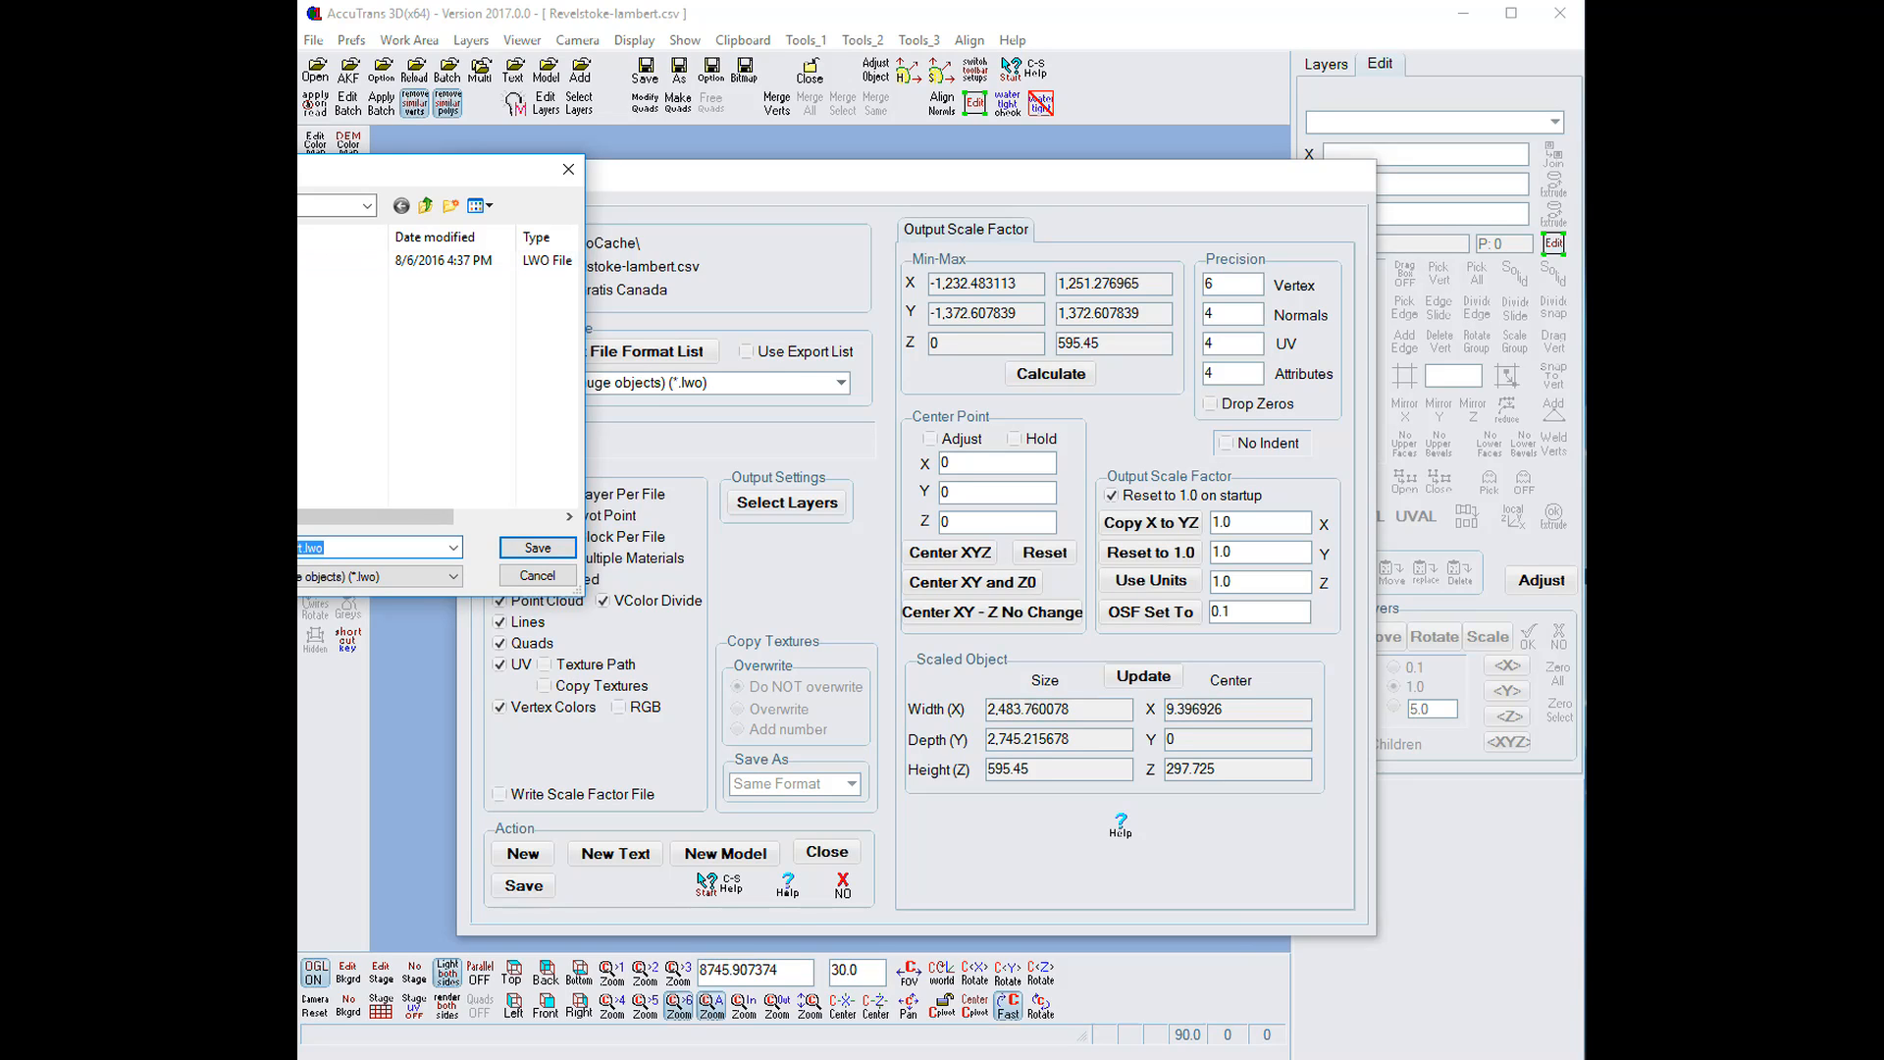
click(535, 549)
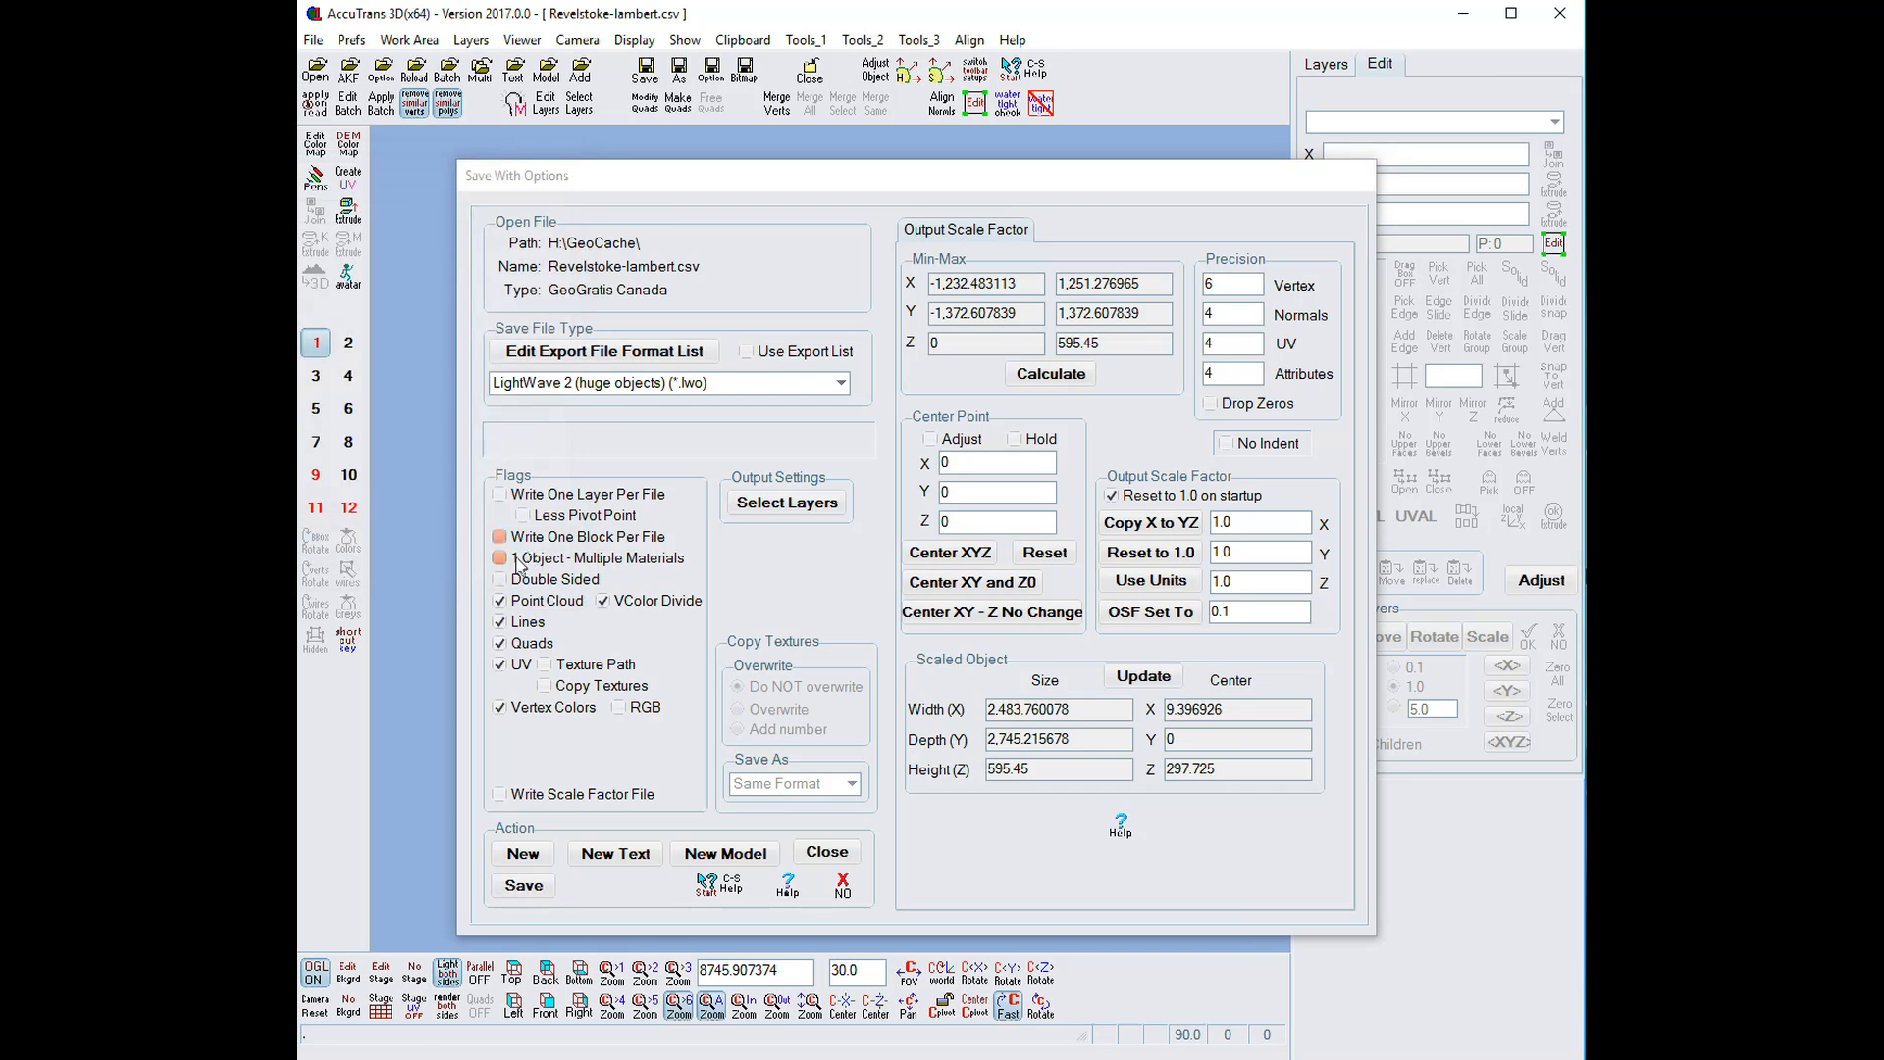
click(843, 888)
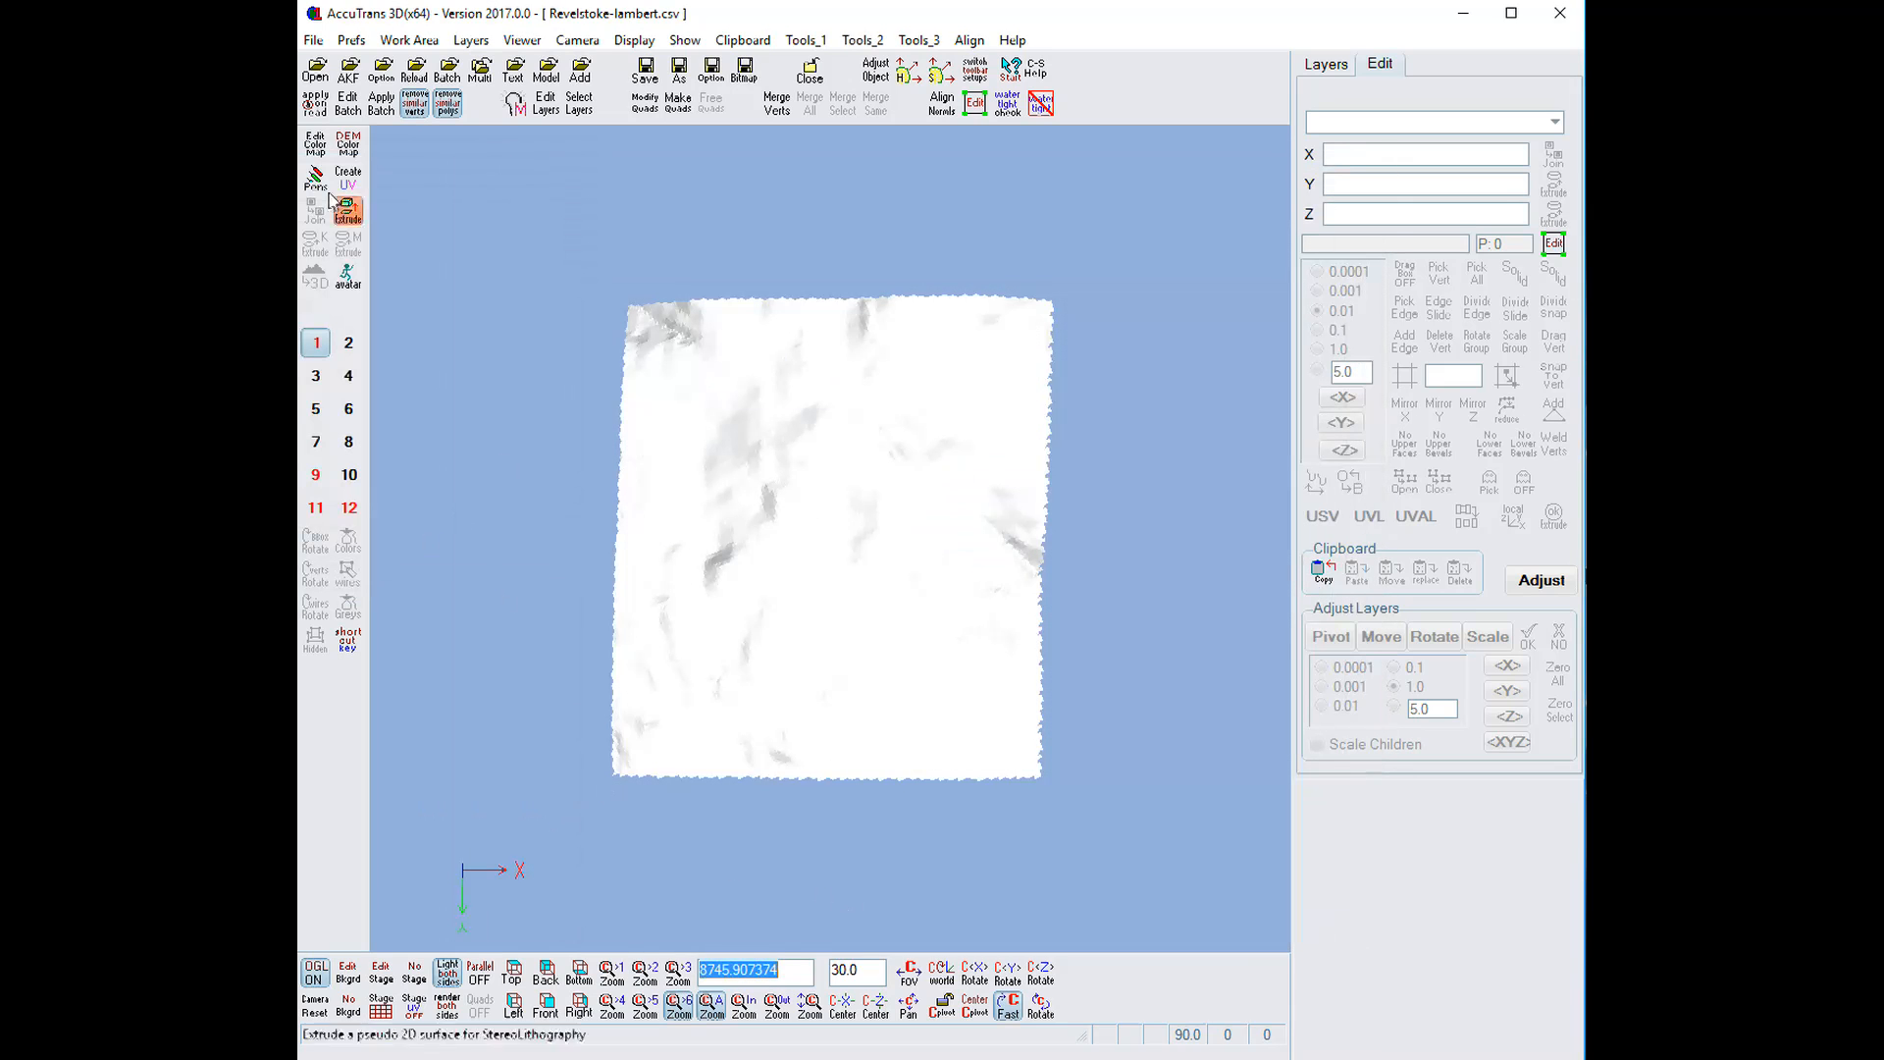
Open the exported Revelstoke-lambert.lwo from the GeoCache folder in work area 3, using the LightWave (*.lwo) file format
click(316, 69)
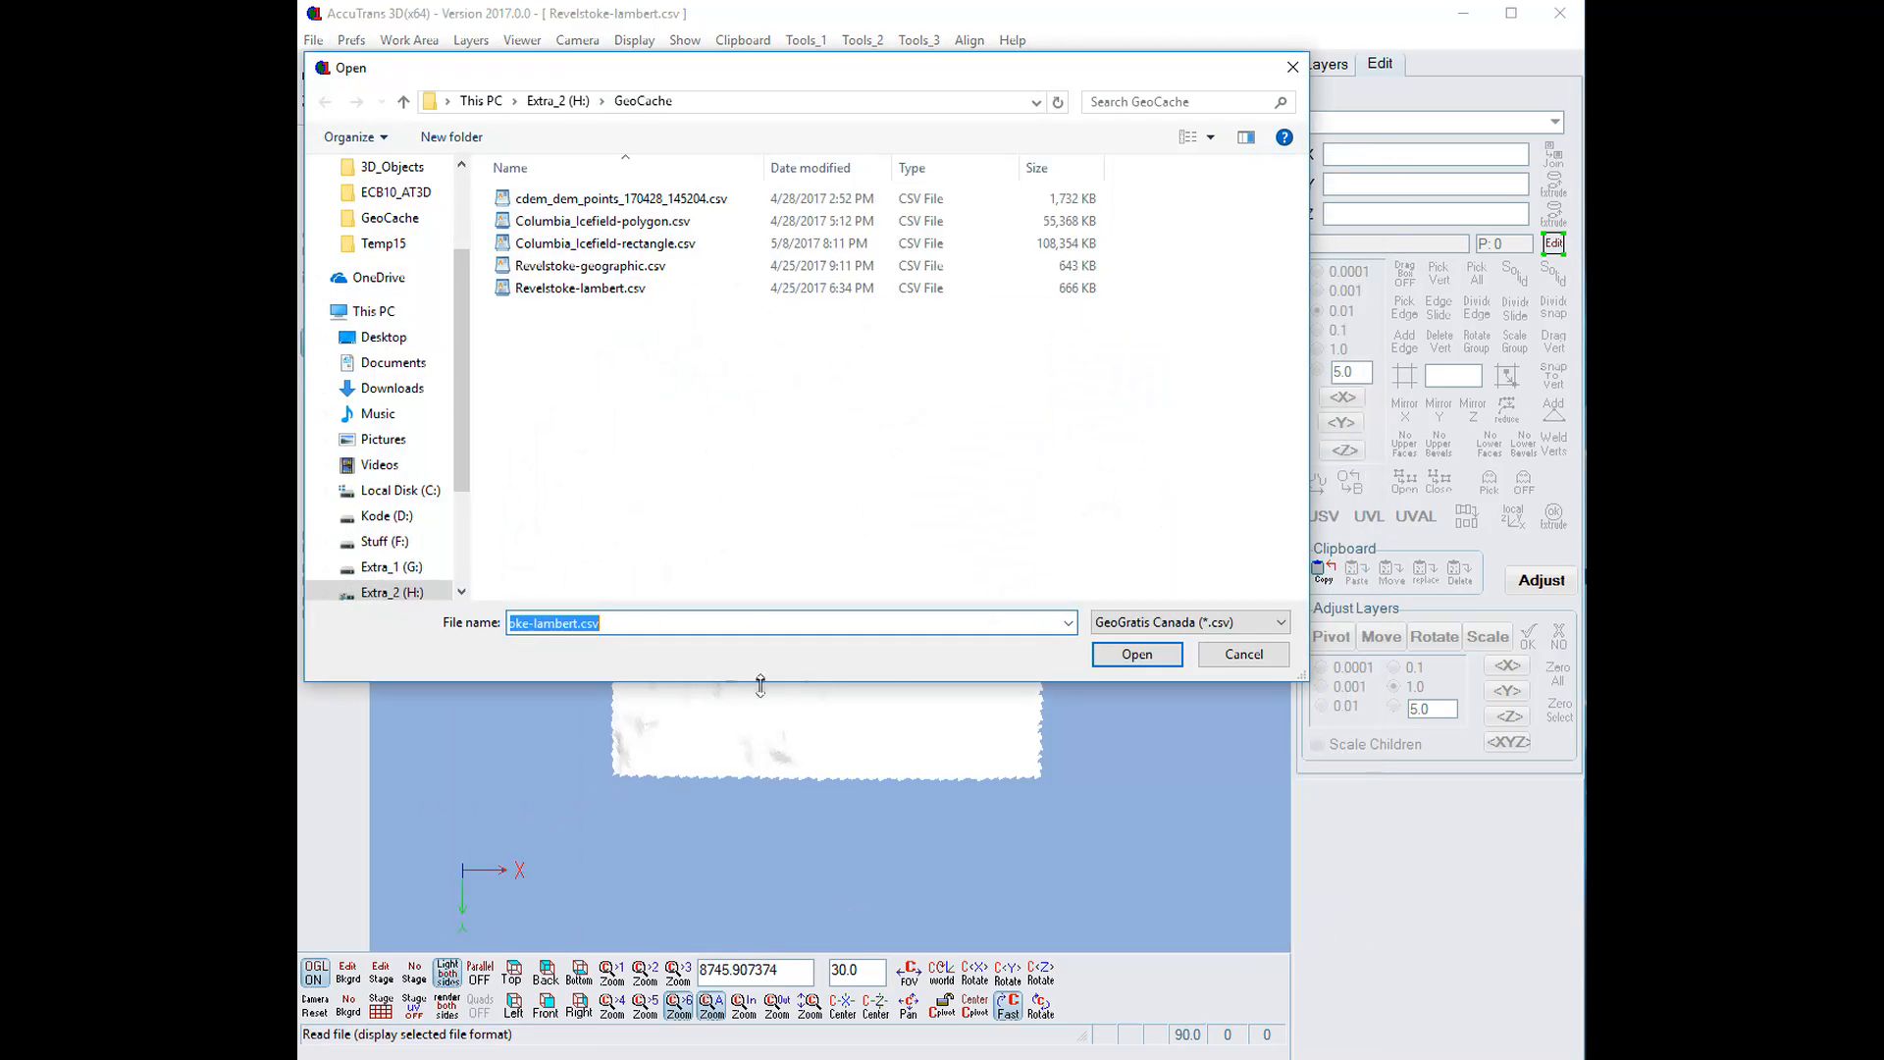
click(1207, 668)
click(316, 375)
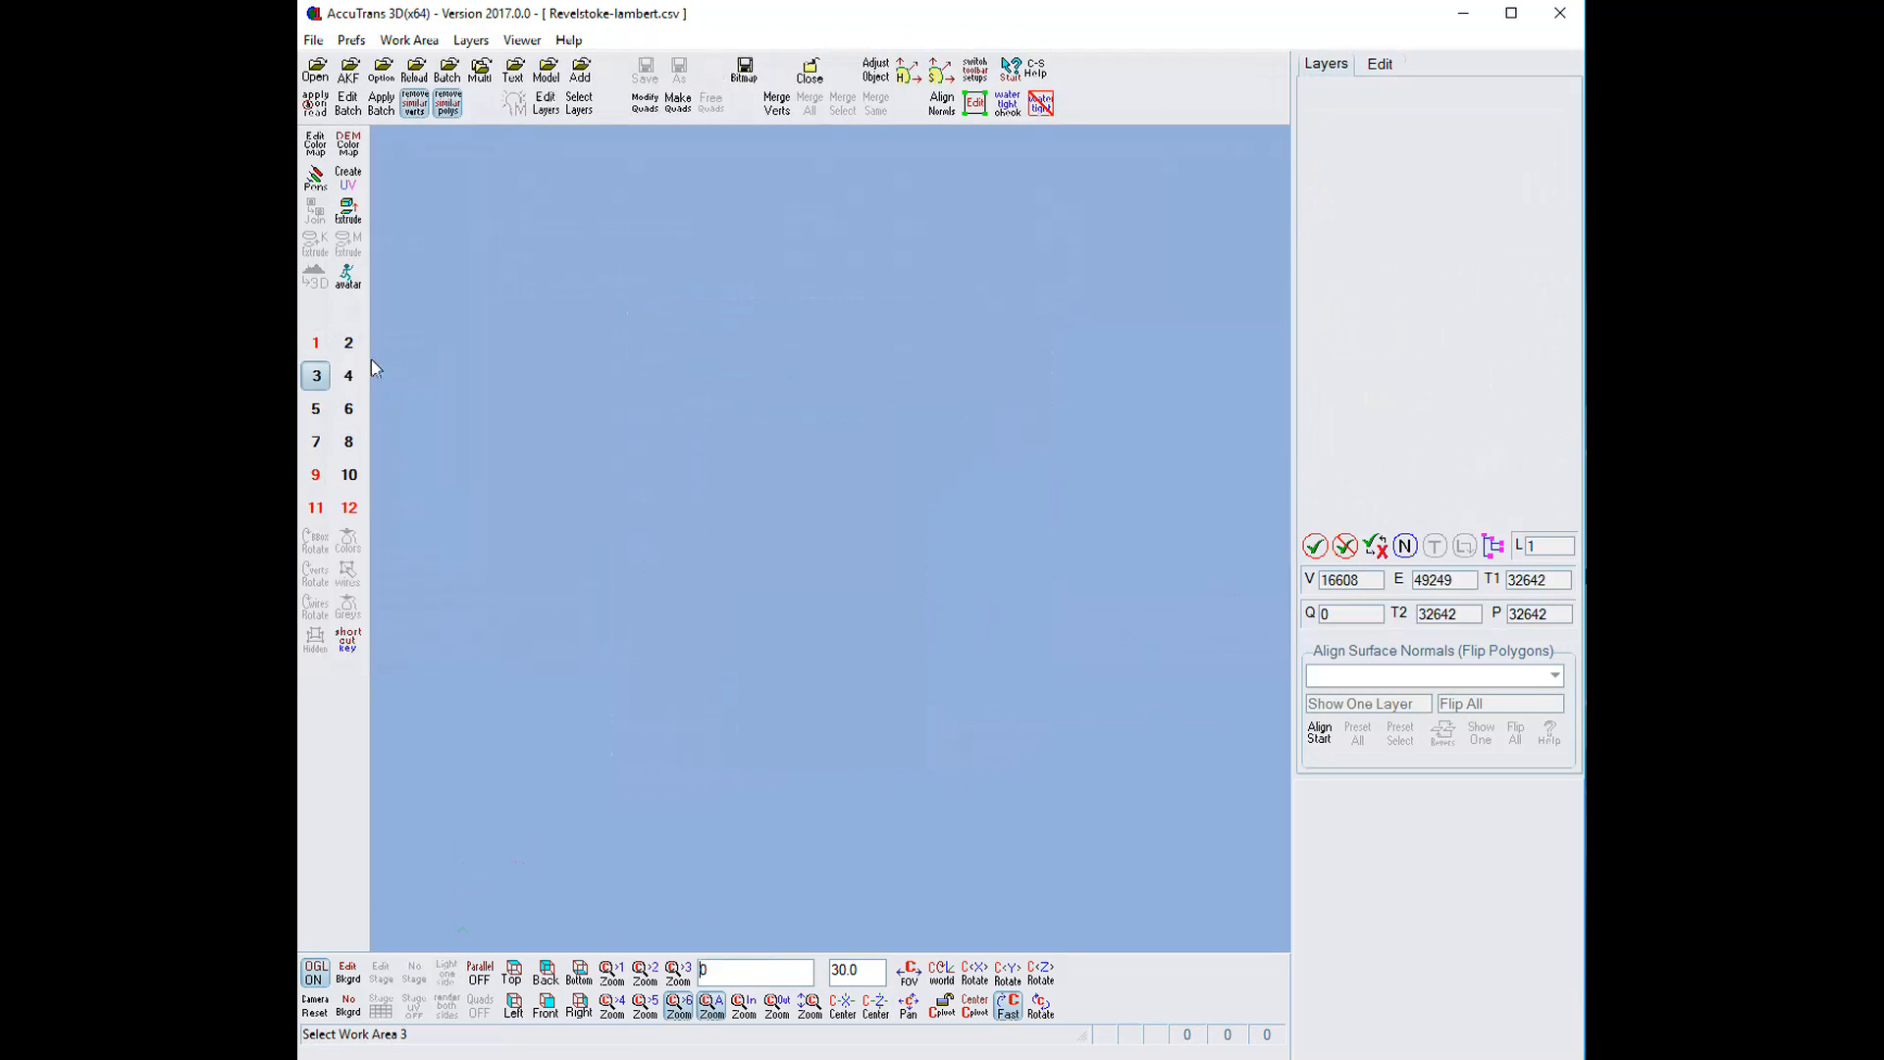
click(315, 67)
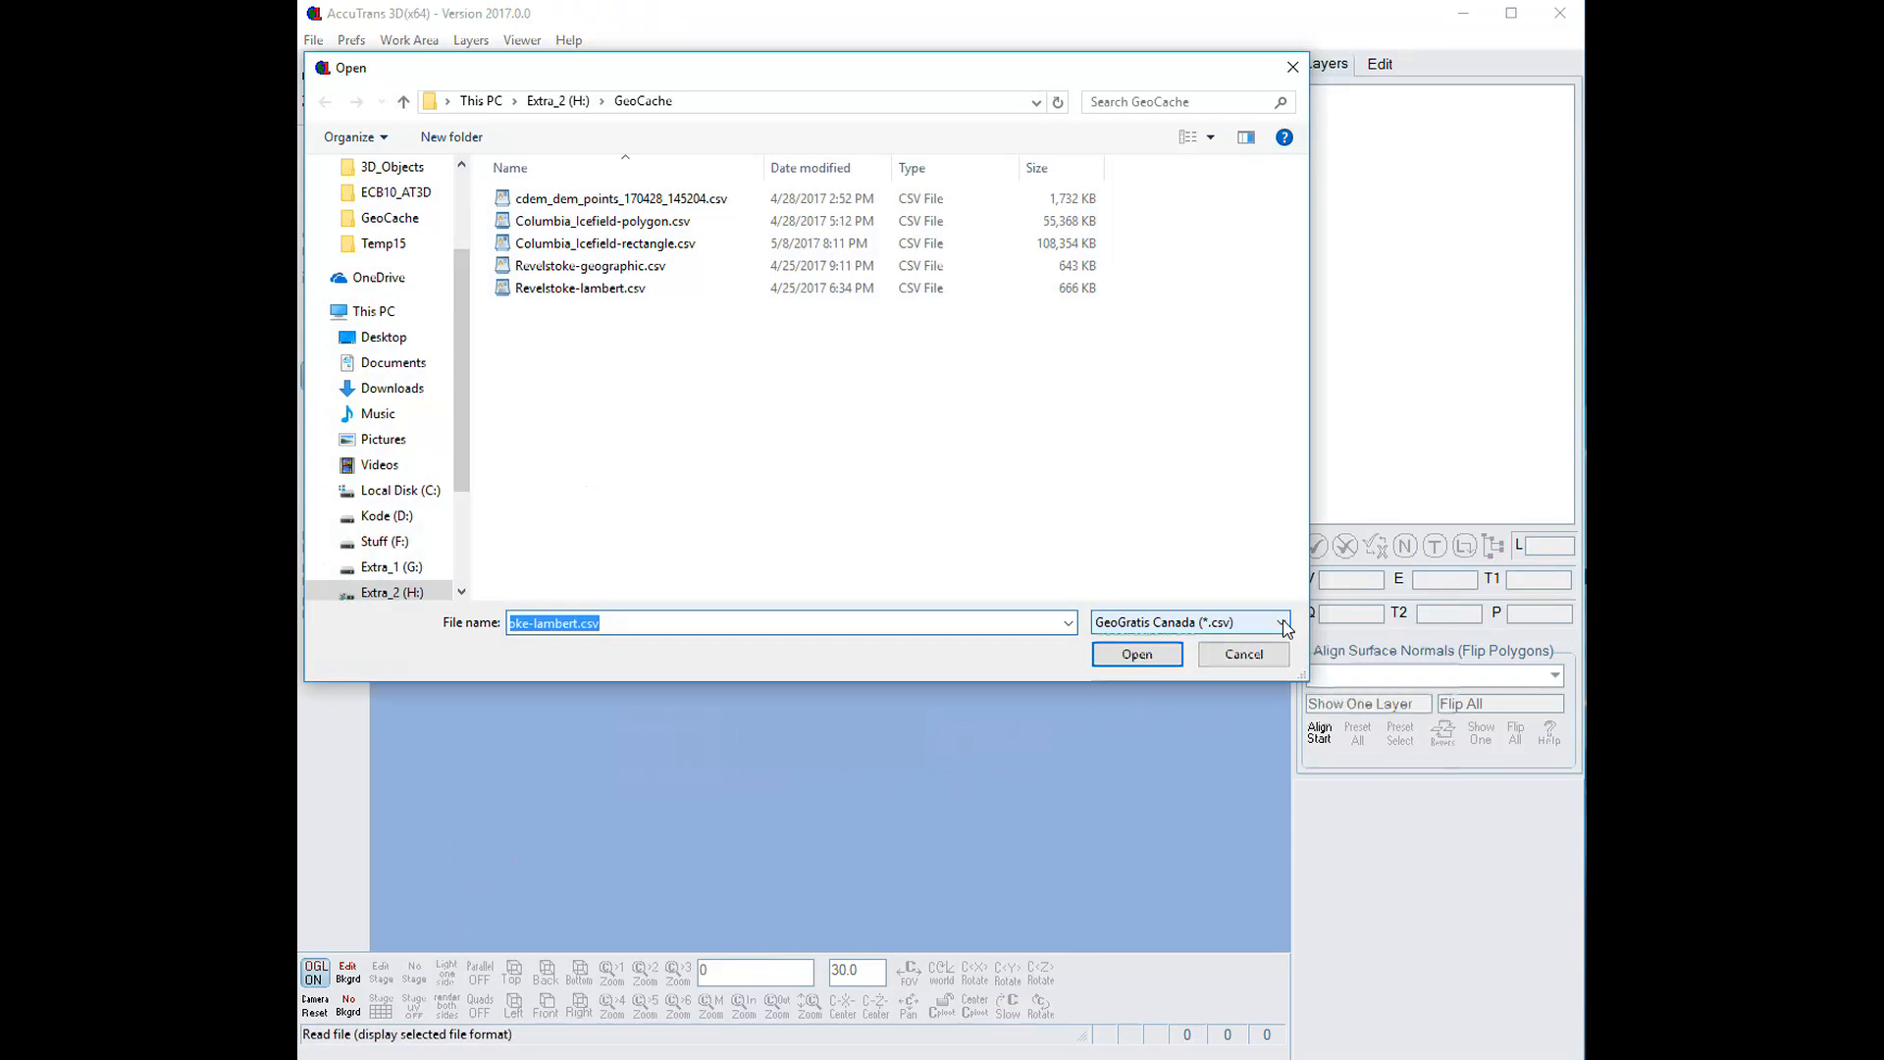
click(1187, 622)
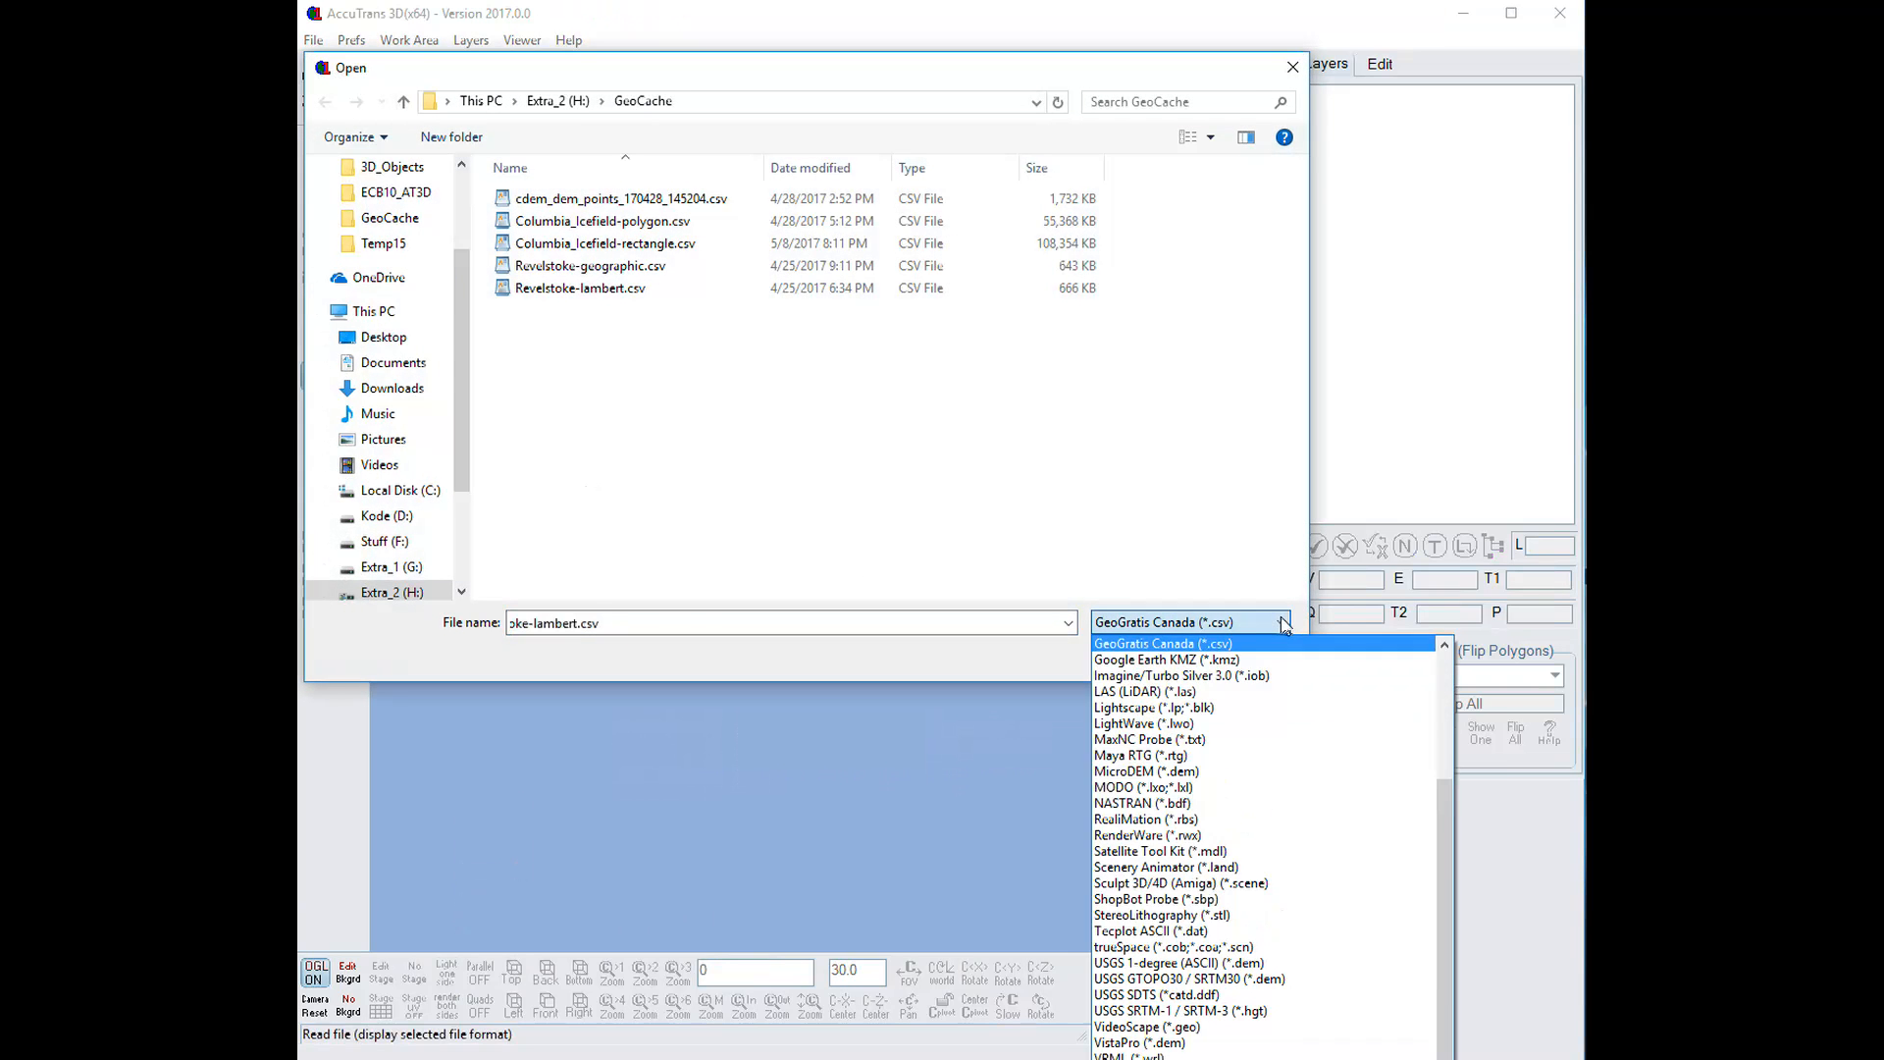
click(1138, 723)
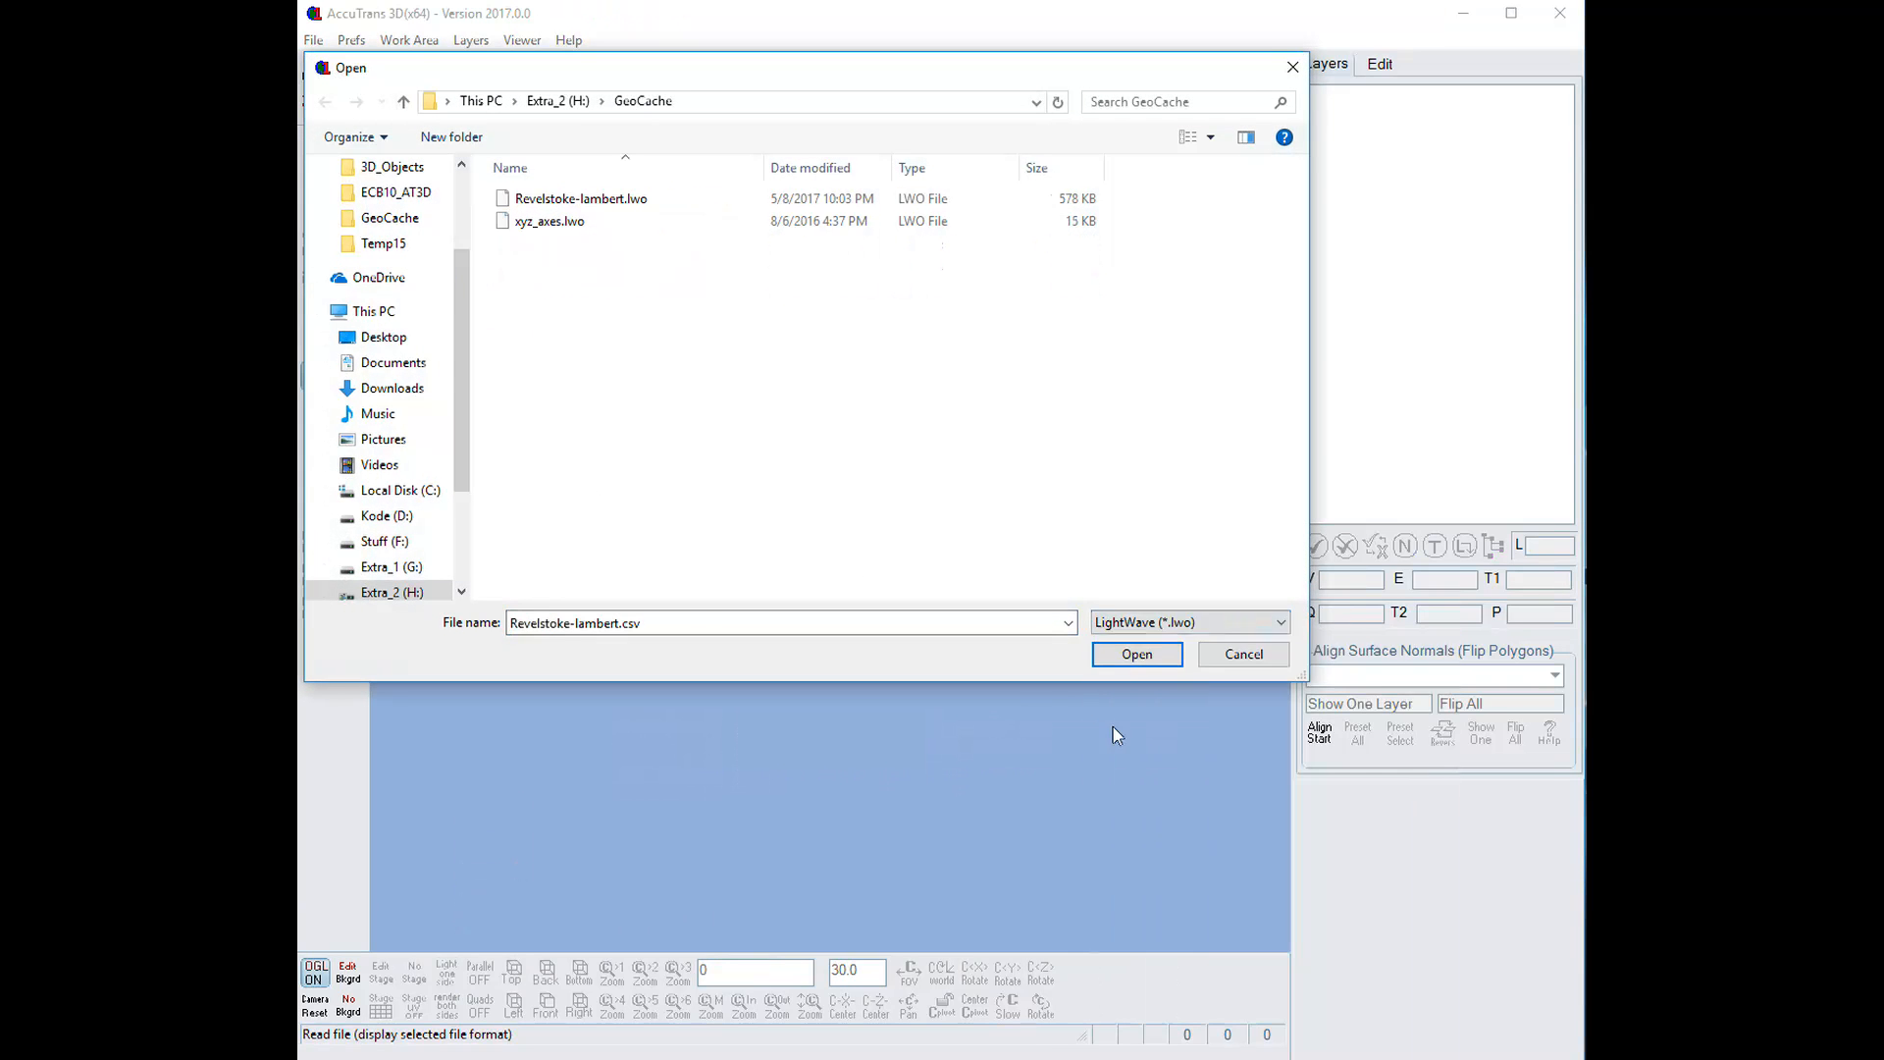
click(511, 201)
double_click(511, 202)
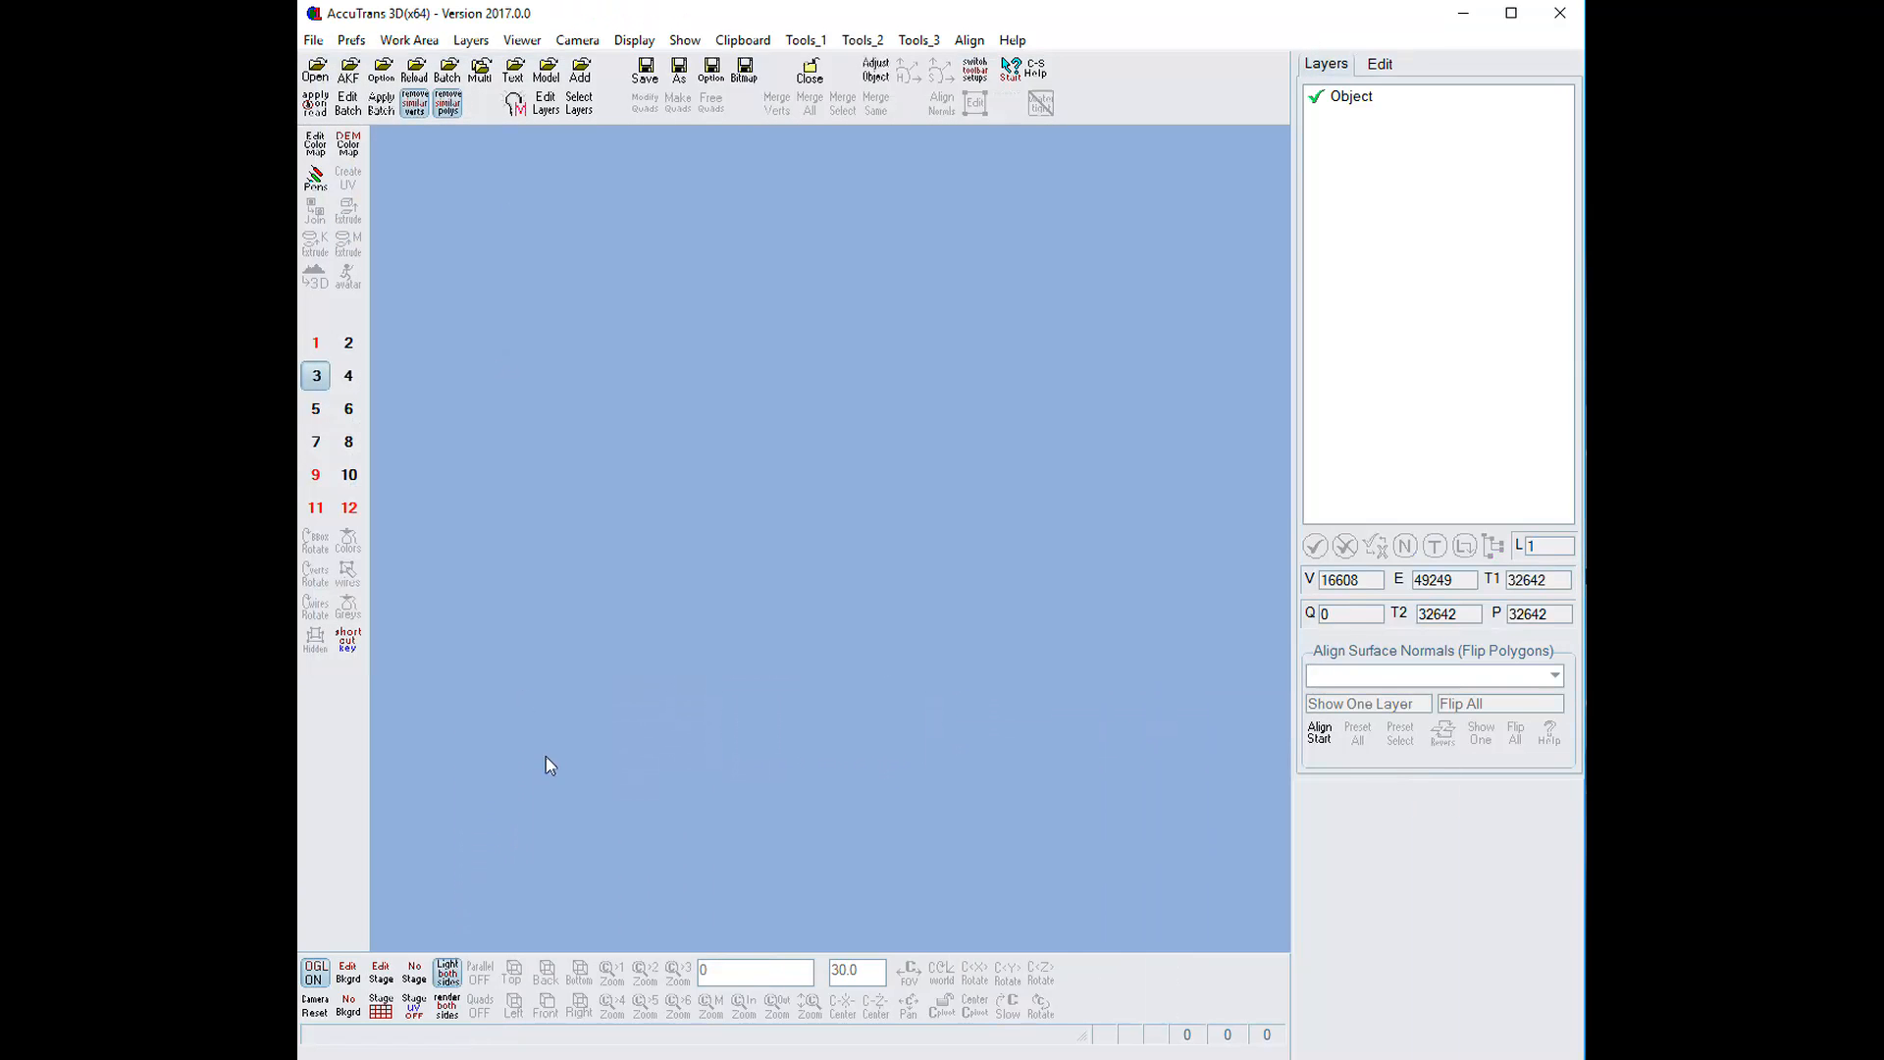
Compare the reloaded LightWave terrain in work area 3 with the original Revelstoke-lambert.csv terrain in work area 1 from several angles
drag(720, 698, 769, 699)
click(315, 342)
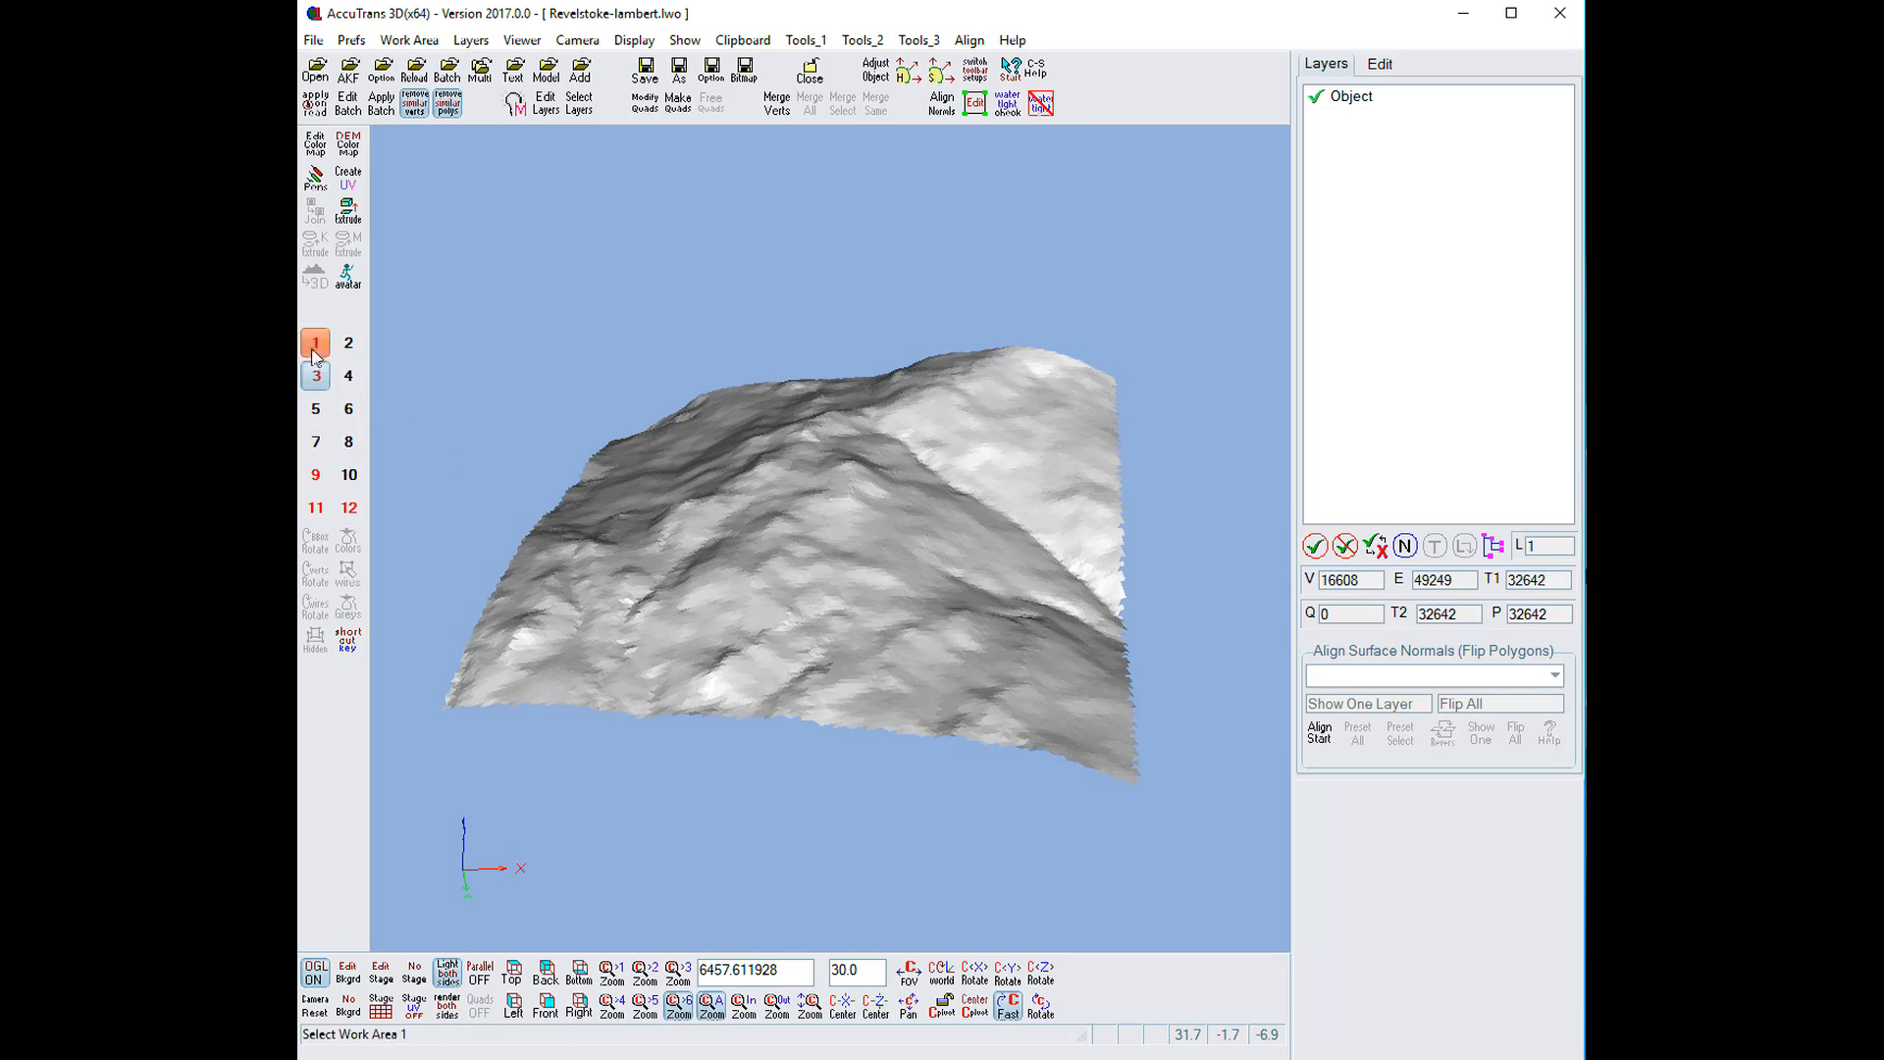
drag(579, 750, 551, 673)
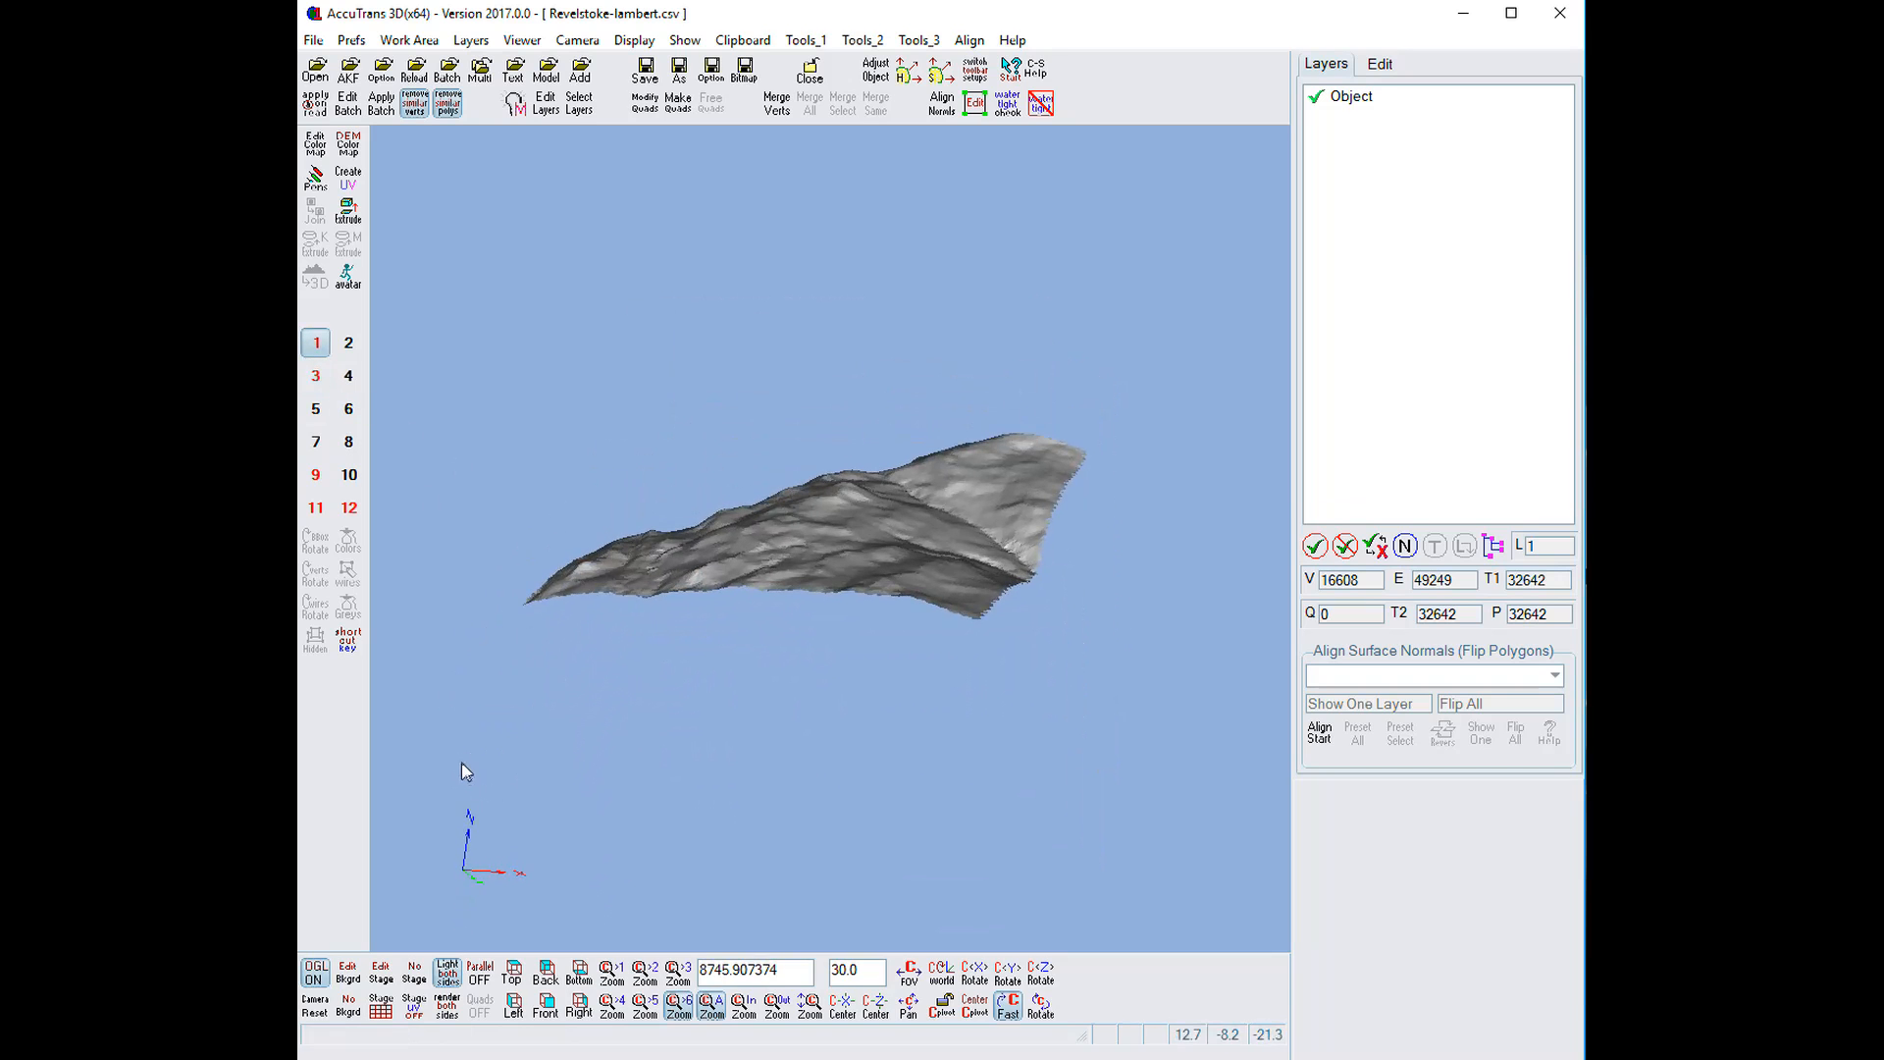
drag(829, 559, 742, 629)
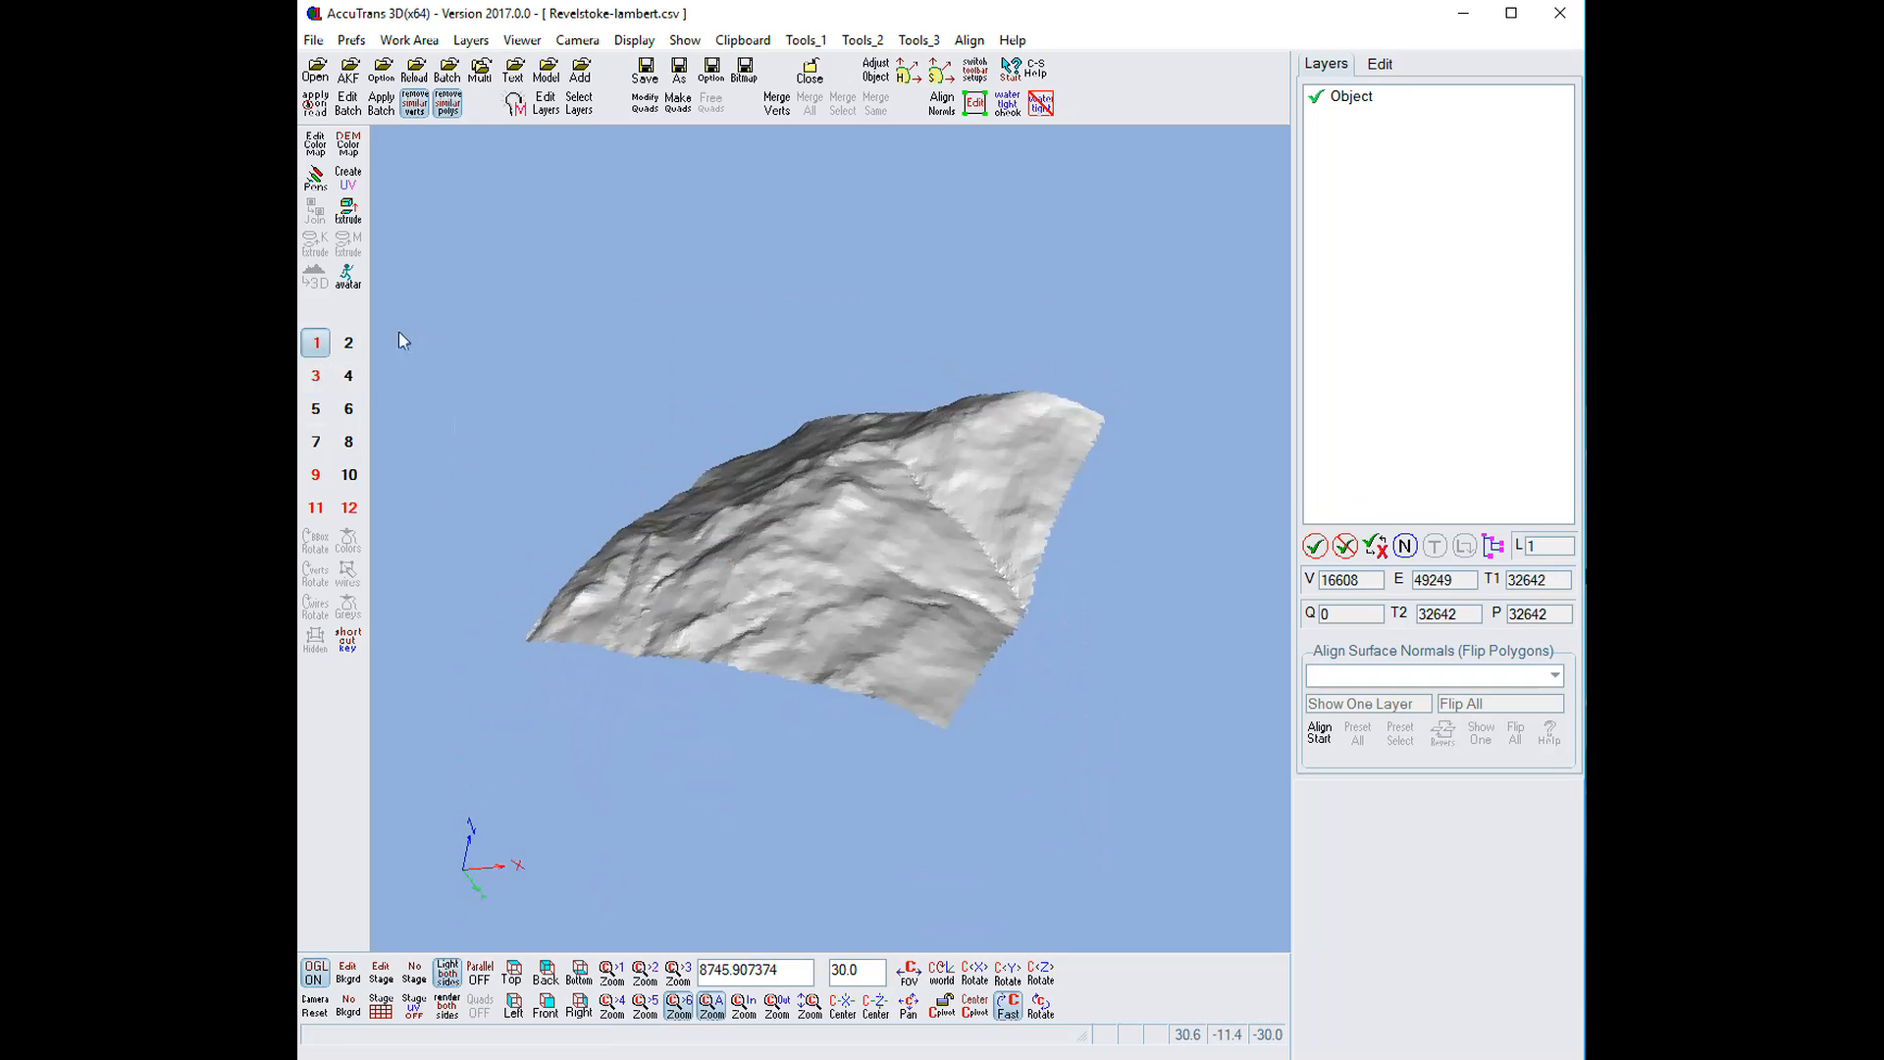
Open Revelstoke-geographic.csv in work area 2 as a GeoGratis Canada file
click(349, 343)
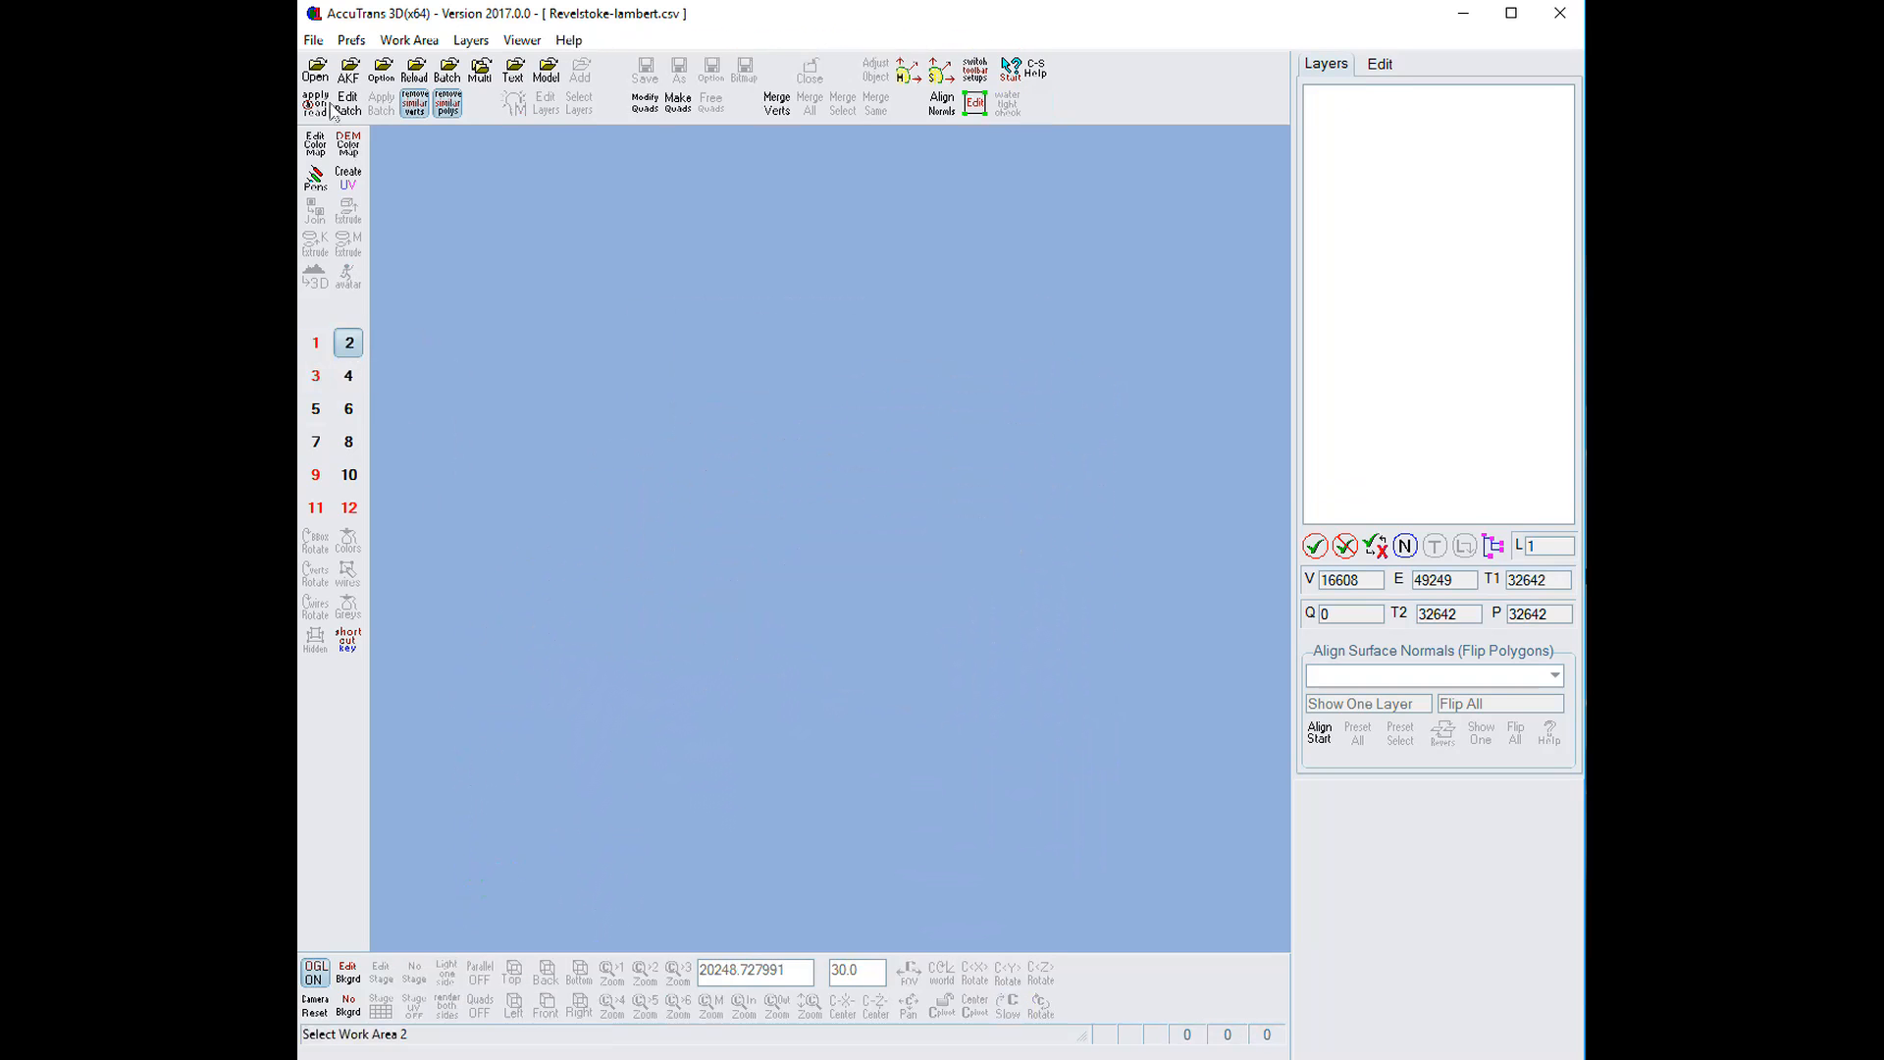
click(315, 71)
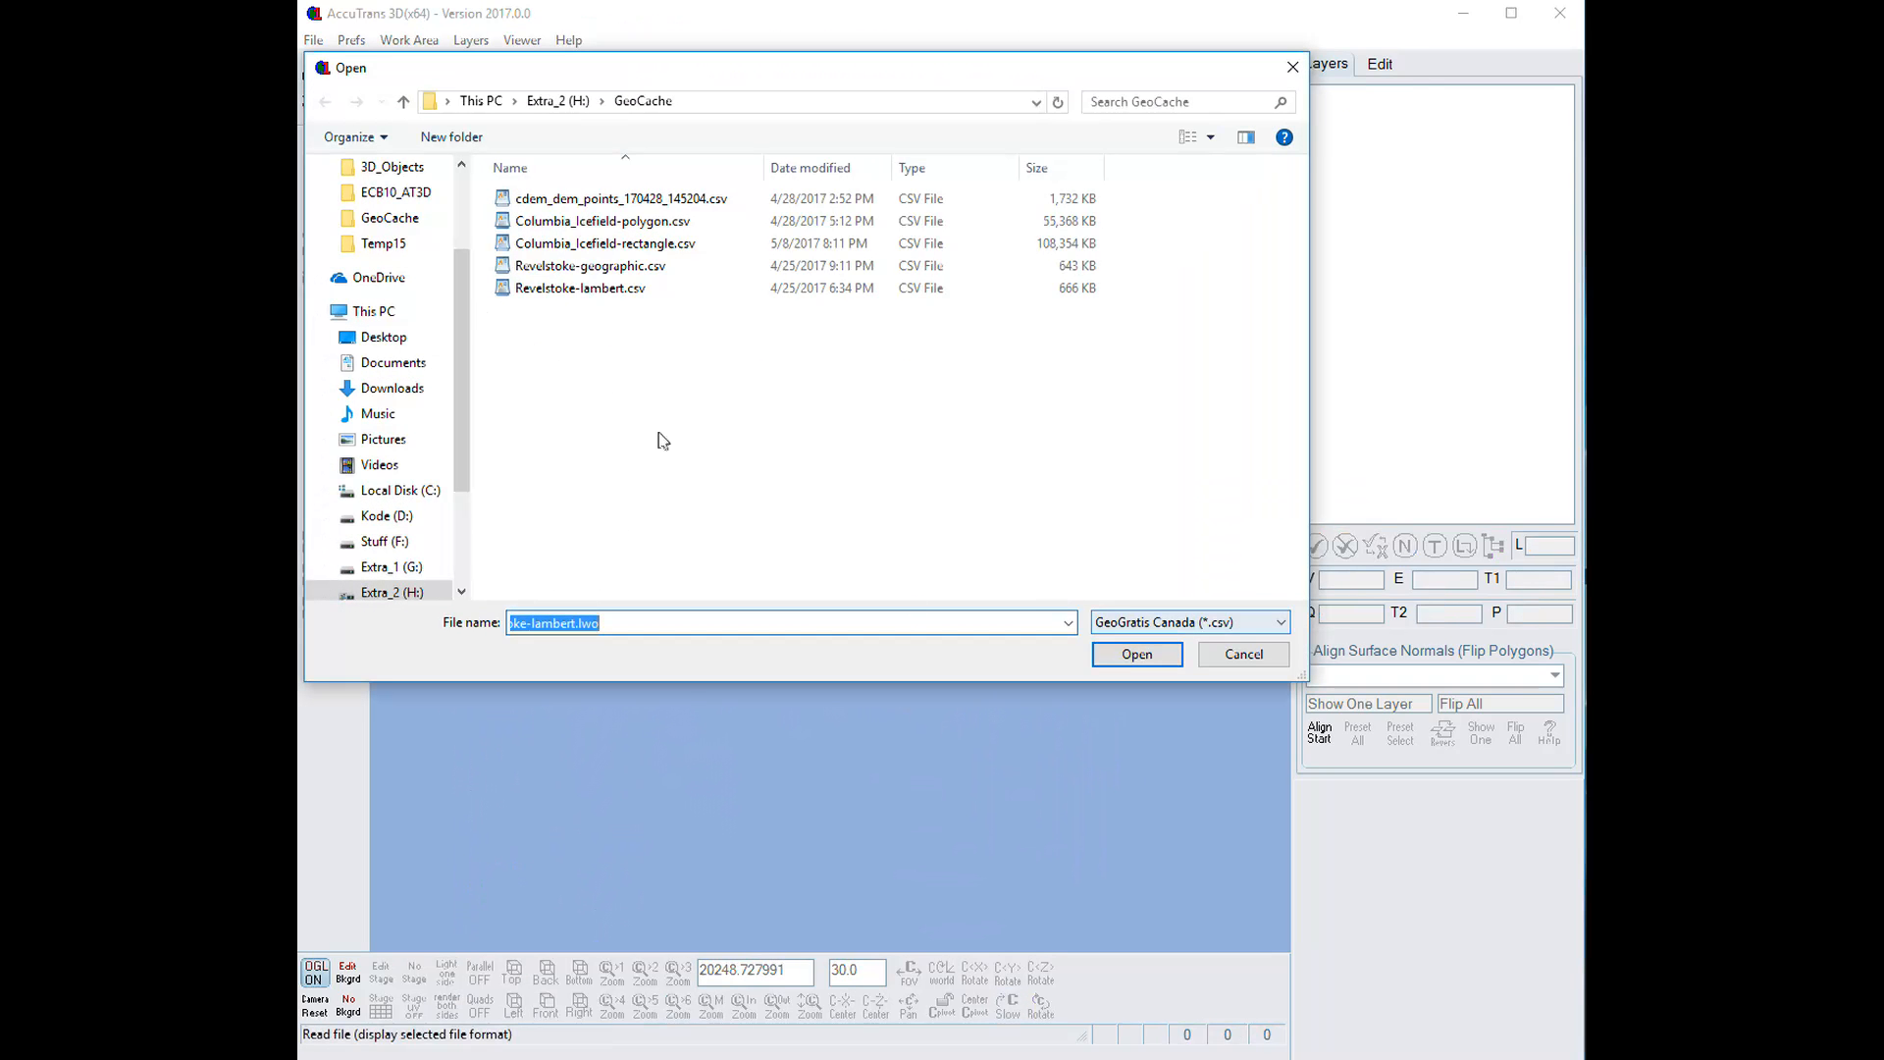
click(508, 267)
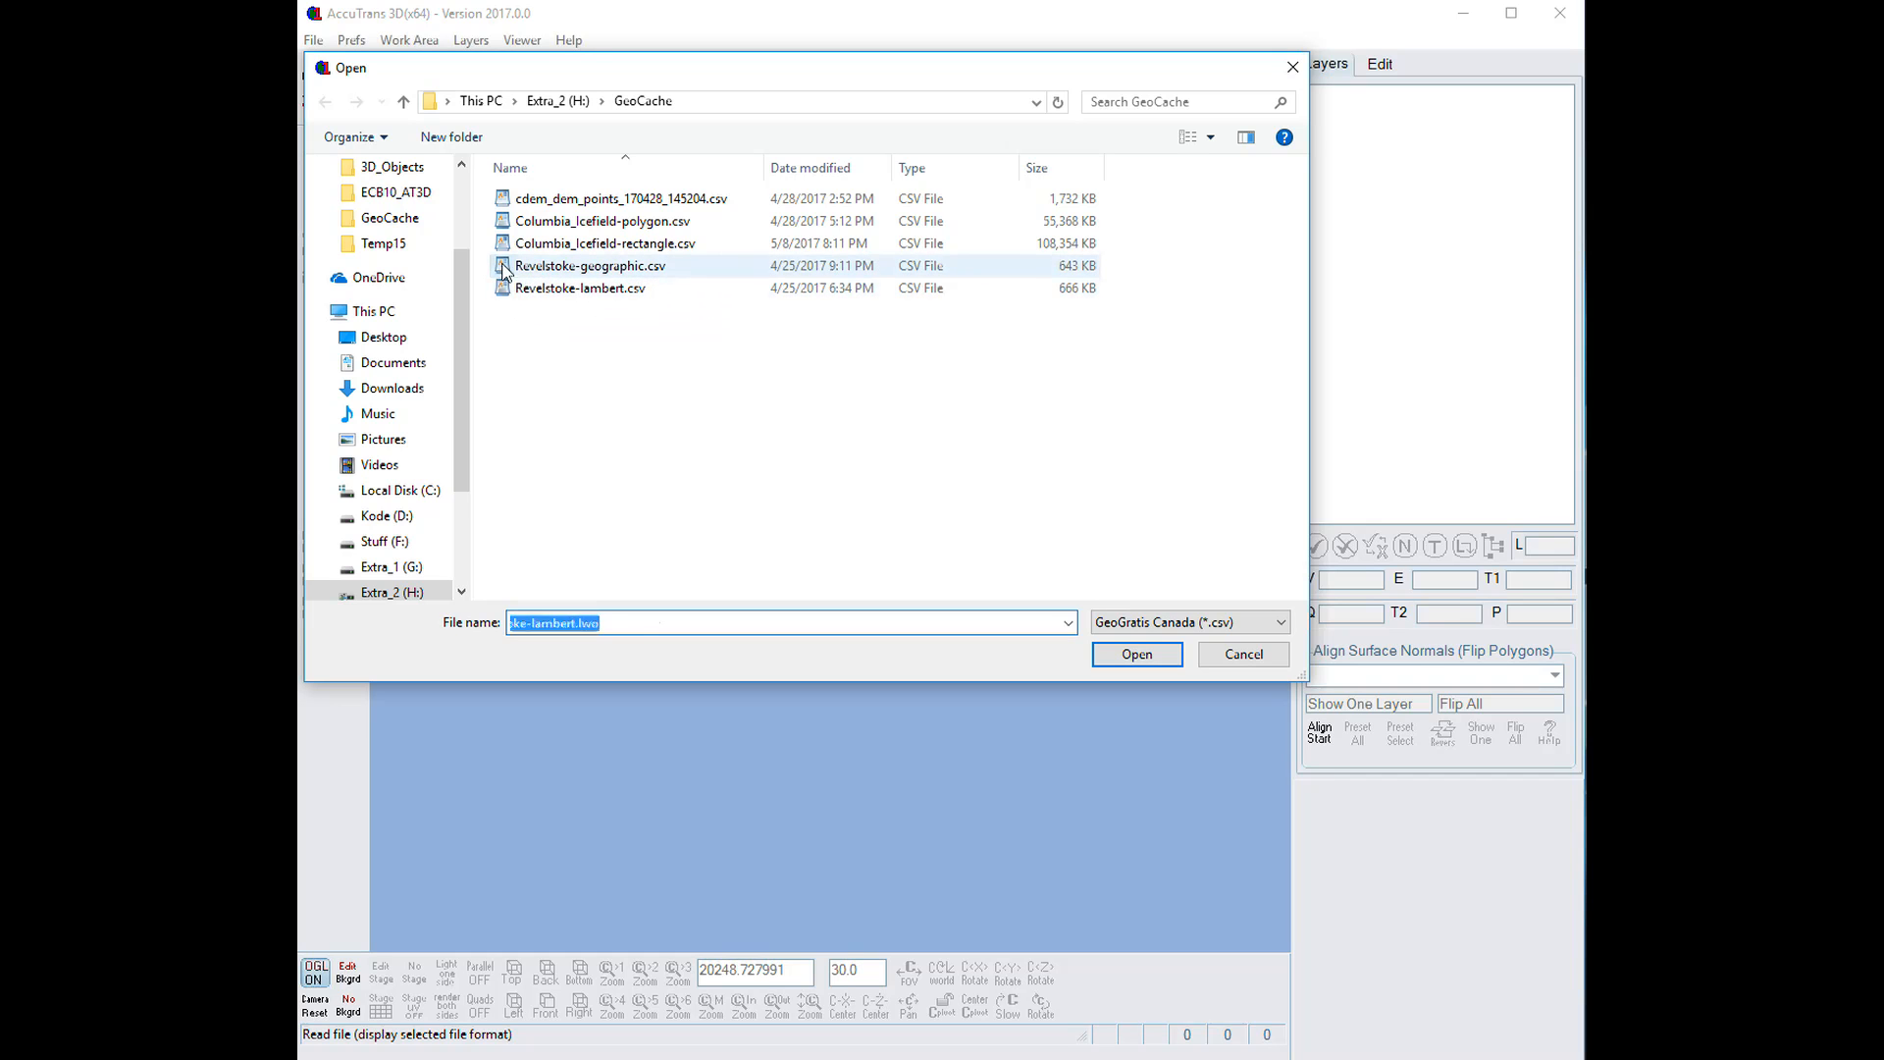
click(1098, 664)
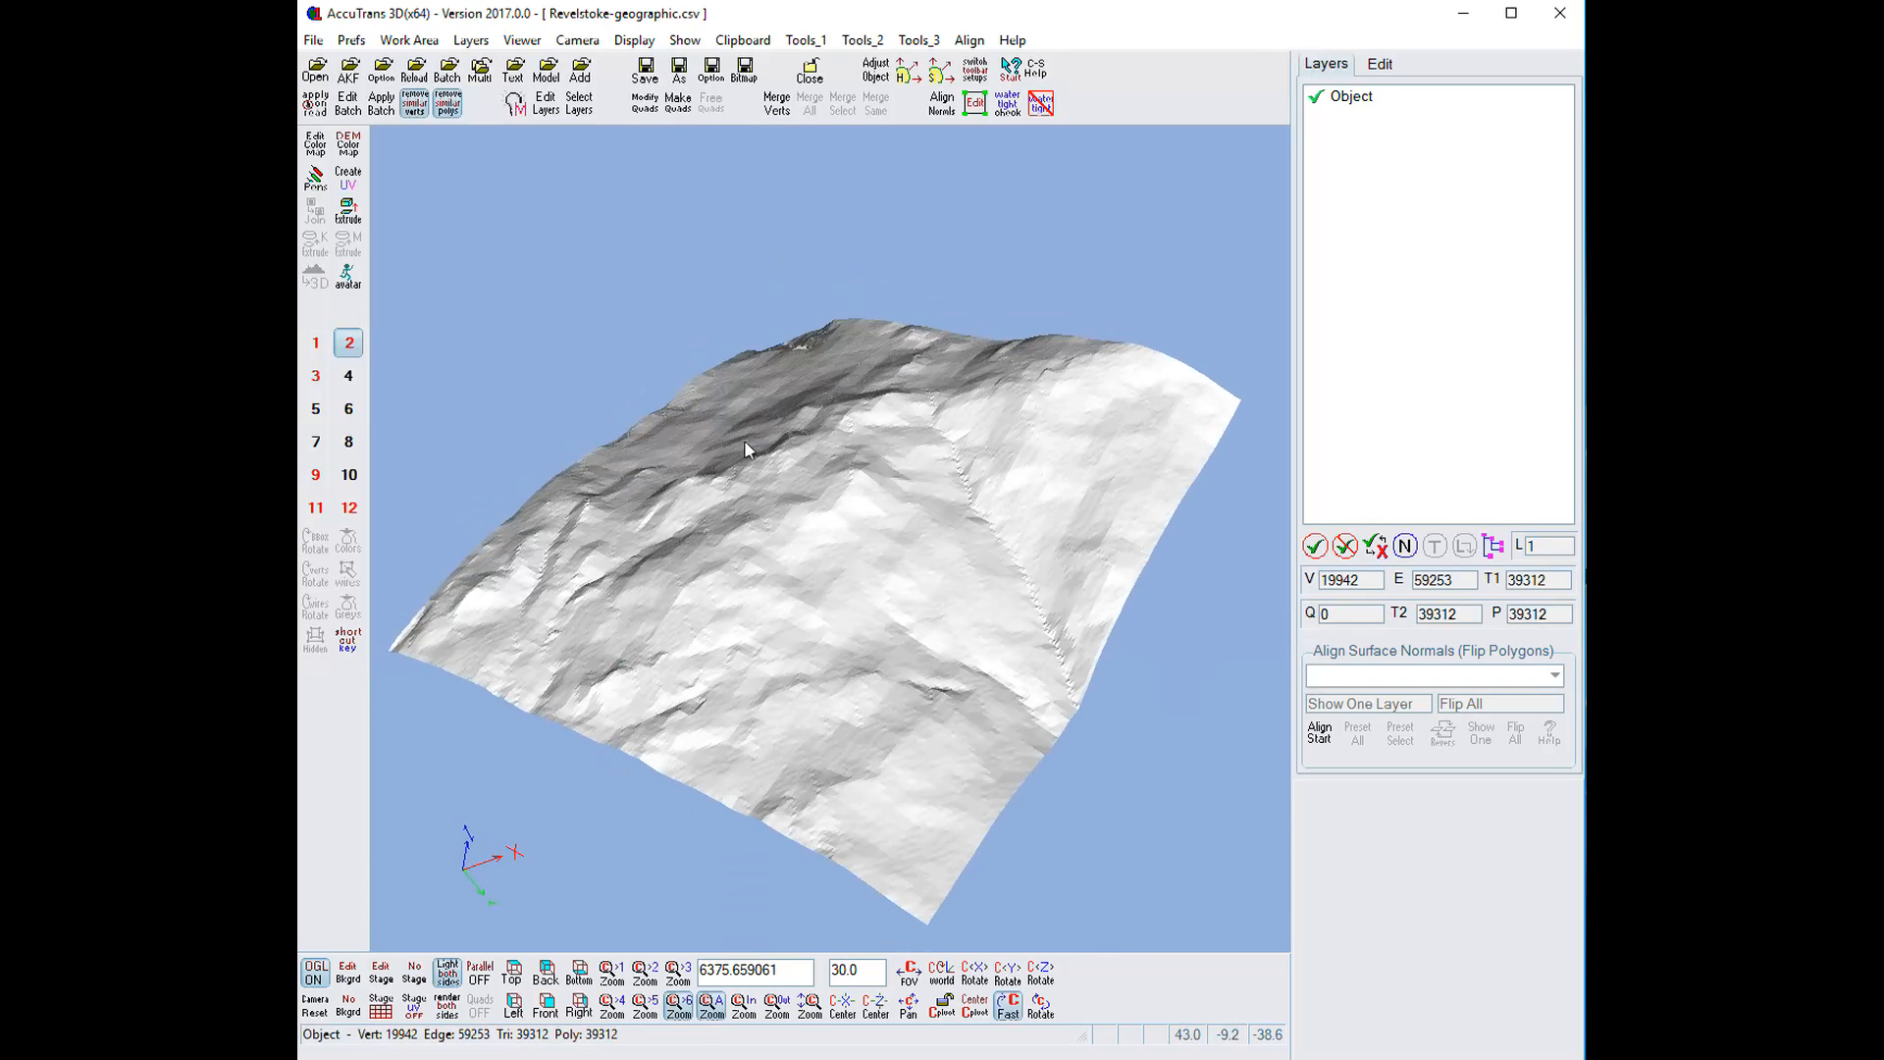
Examine the geographic terrain from the top and at an oblique angle, and open the object adjustment settings showing its dimensions
click(513, 973)
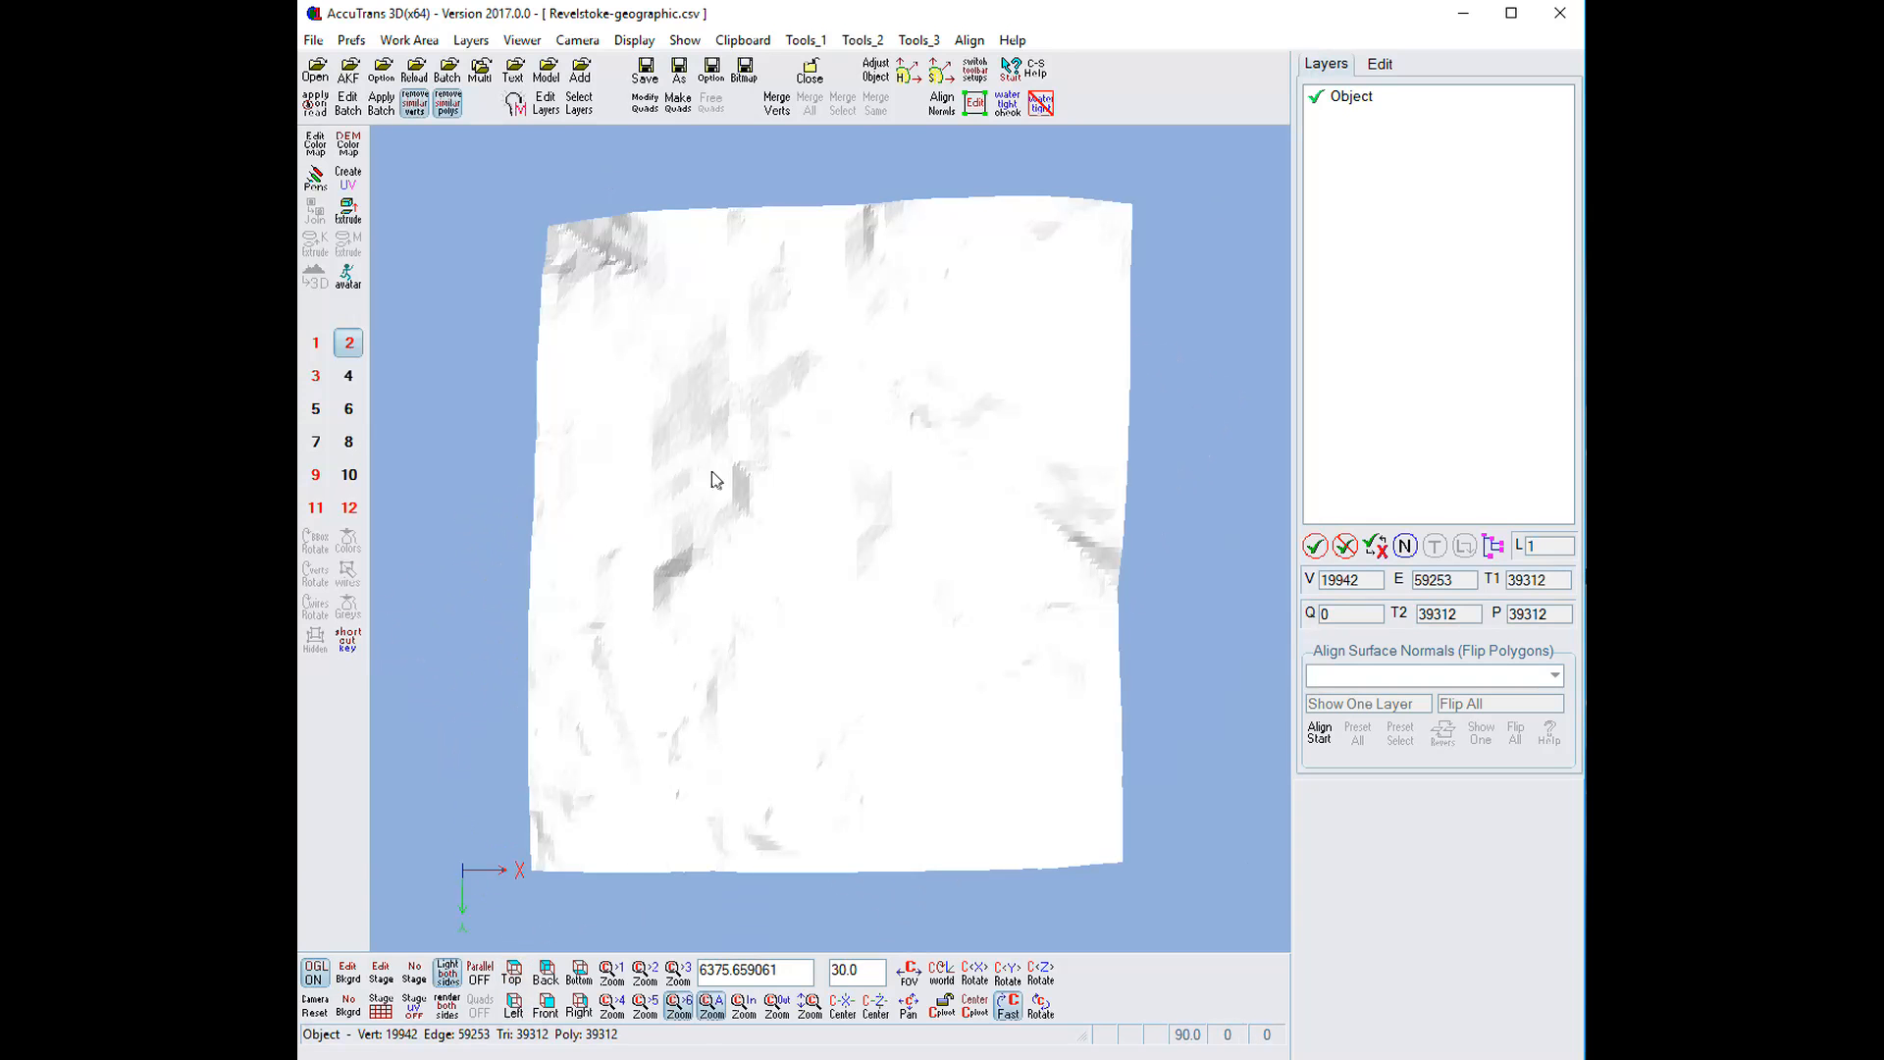
mouse_move(664, 631)
mouse_down()
mouse_move(664, 677)
mouse_move(648, 626)
mouse_up()
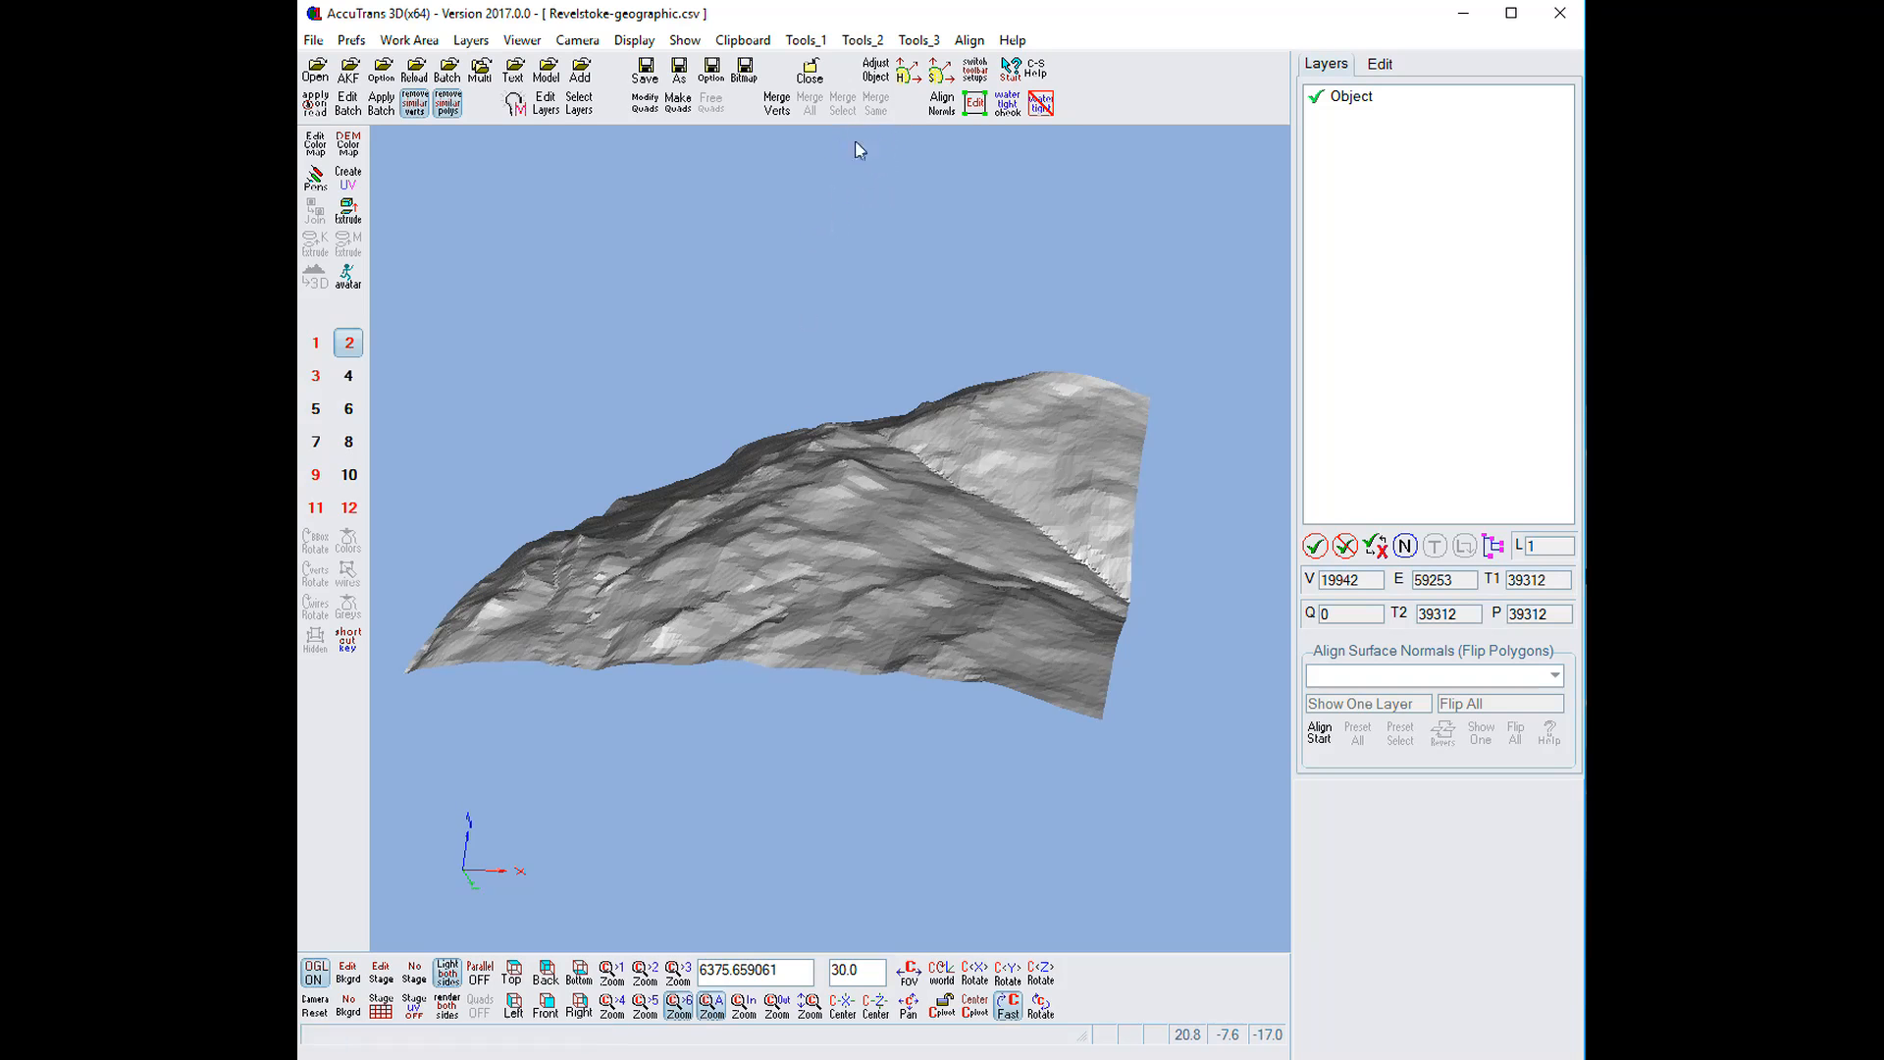
click(874, 74)
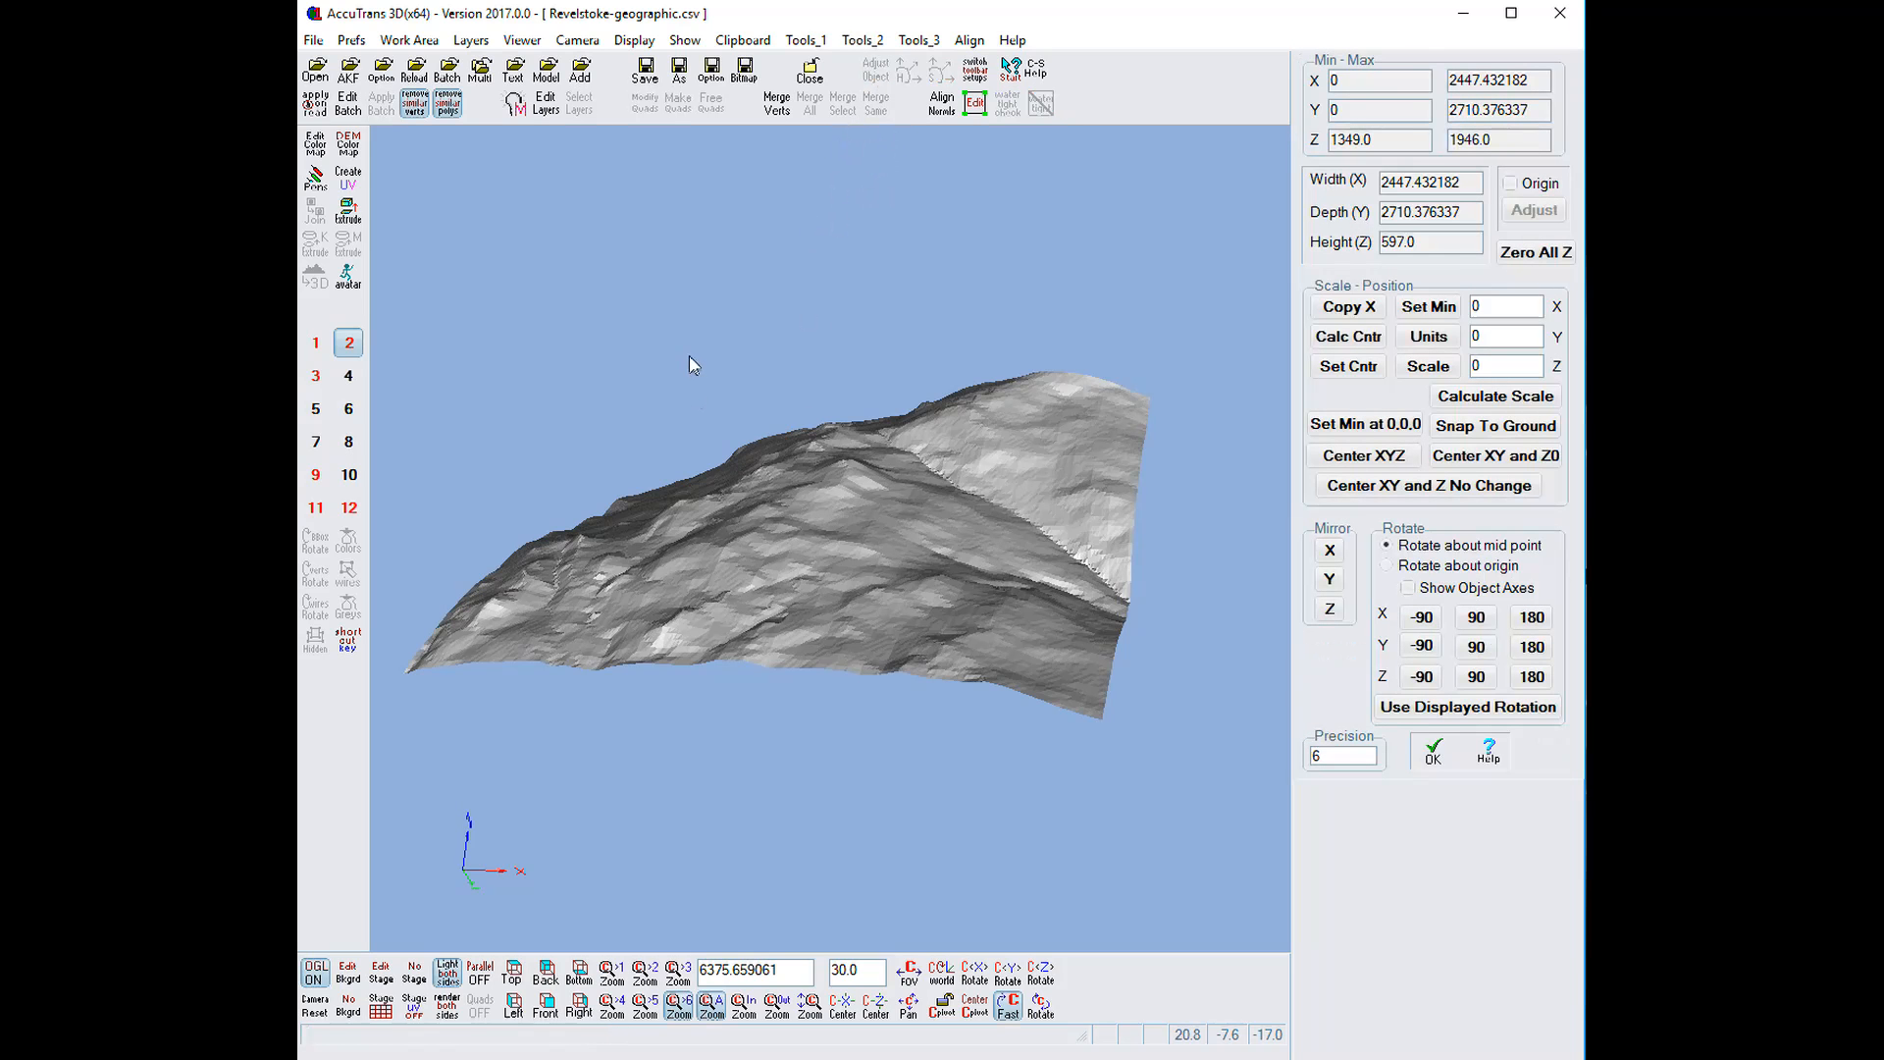